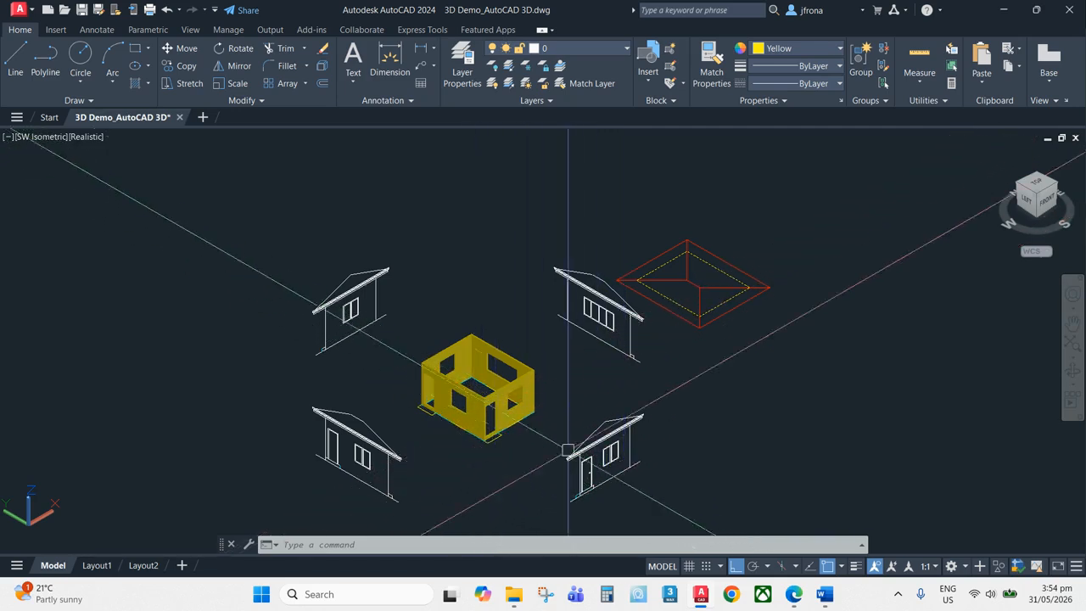
Switch to Word to review the topic learning outcomes, and return to the AutoCAD drawing
left_click(825, 595)
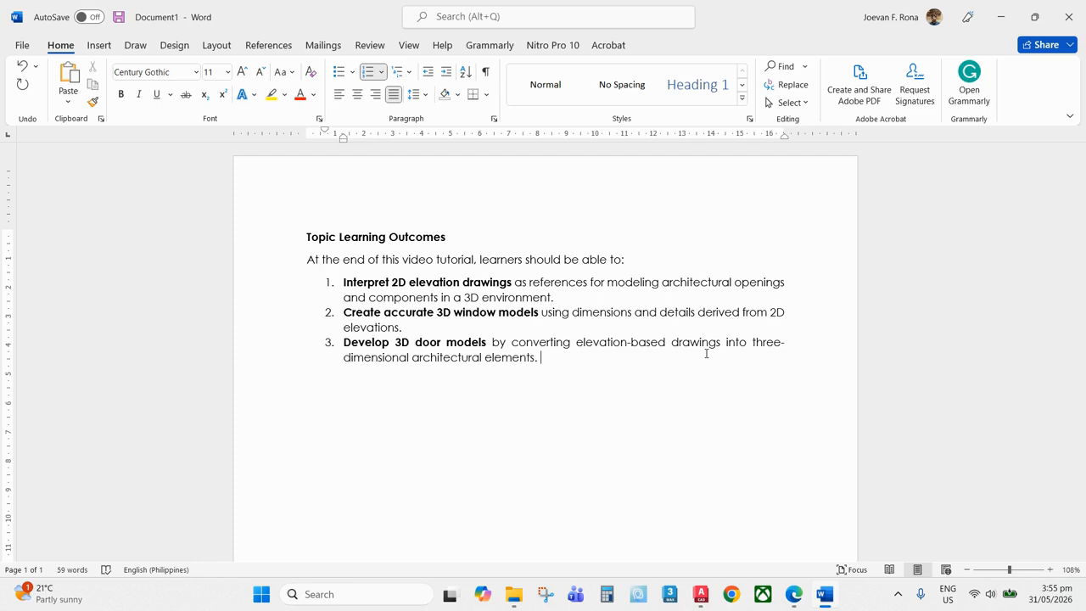
key("alt+Tab")
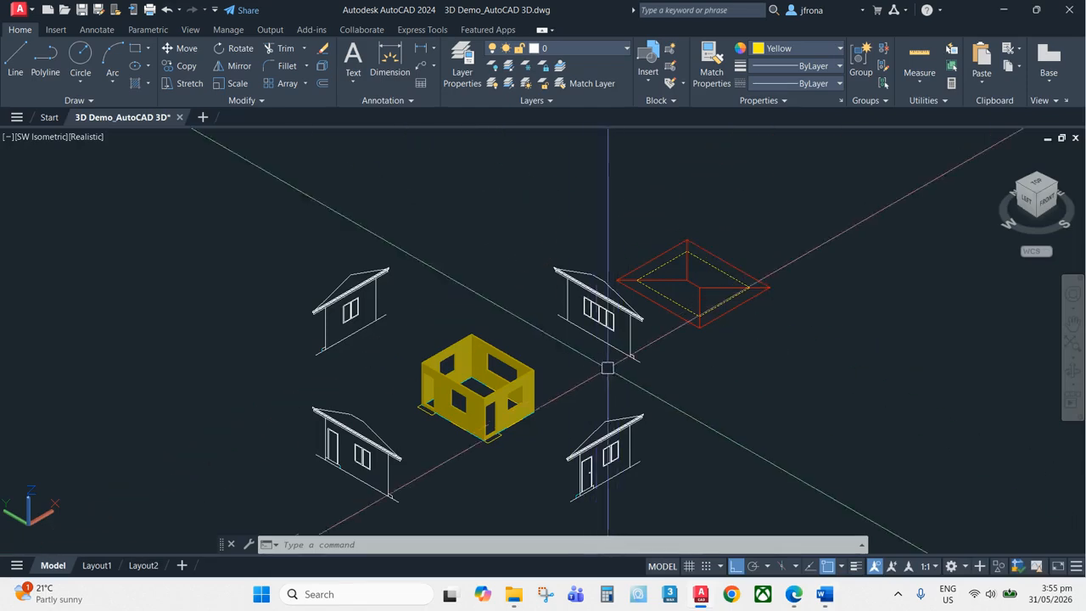
Copy the two-pane window from the side elevation to a spot near the model origin
middle_click_drag(654, 461, 589, 308)
scroll(515, 320, "up", 5)
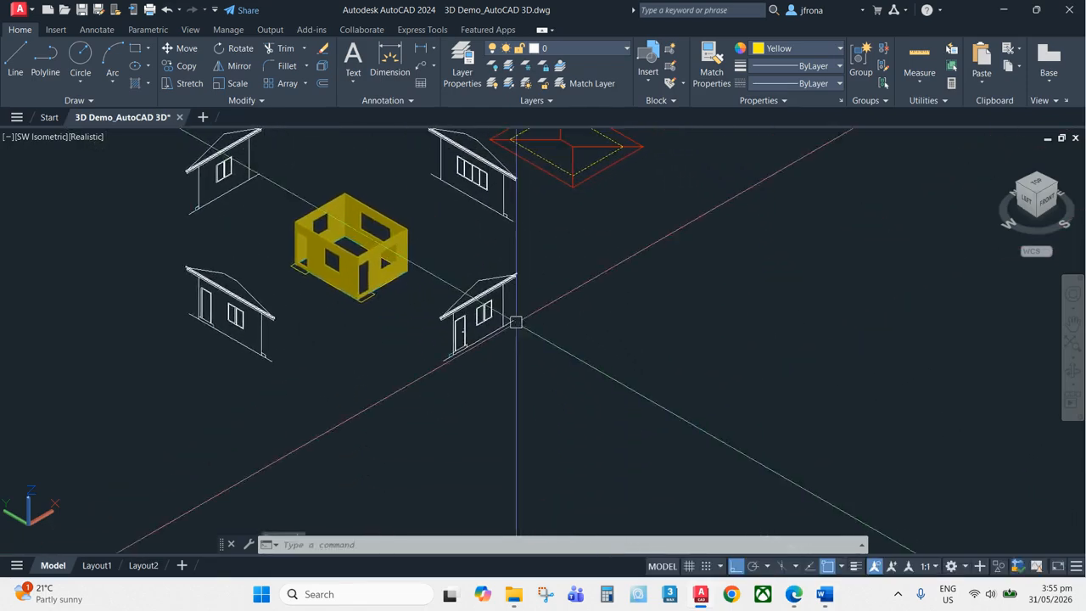
scroll(556, 263, "up", 3)
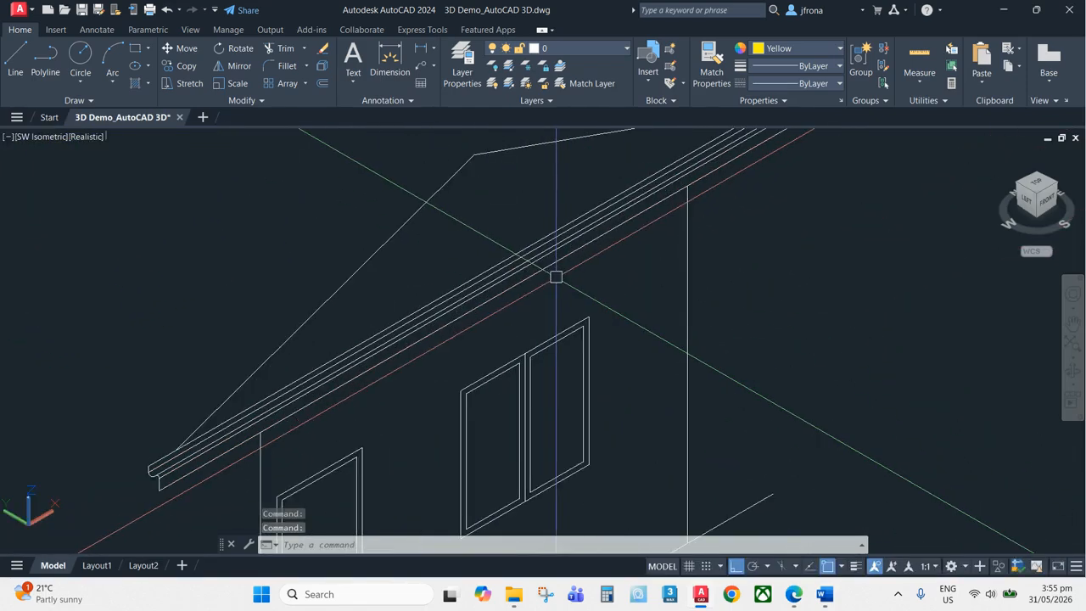
scroll(556, 271, "down", 6)
scroll(578, 277, "up", 4)
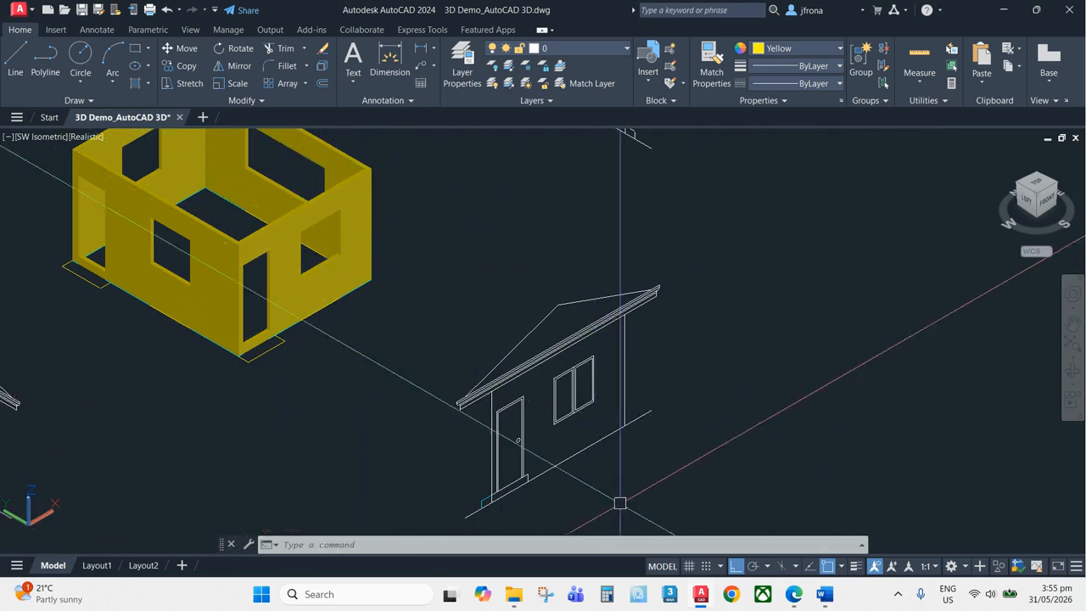
scroll(620, 503, "up", 5)
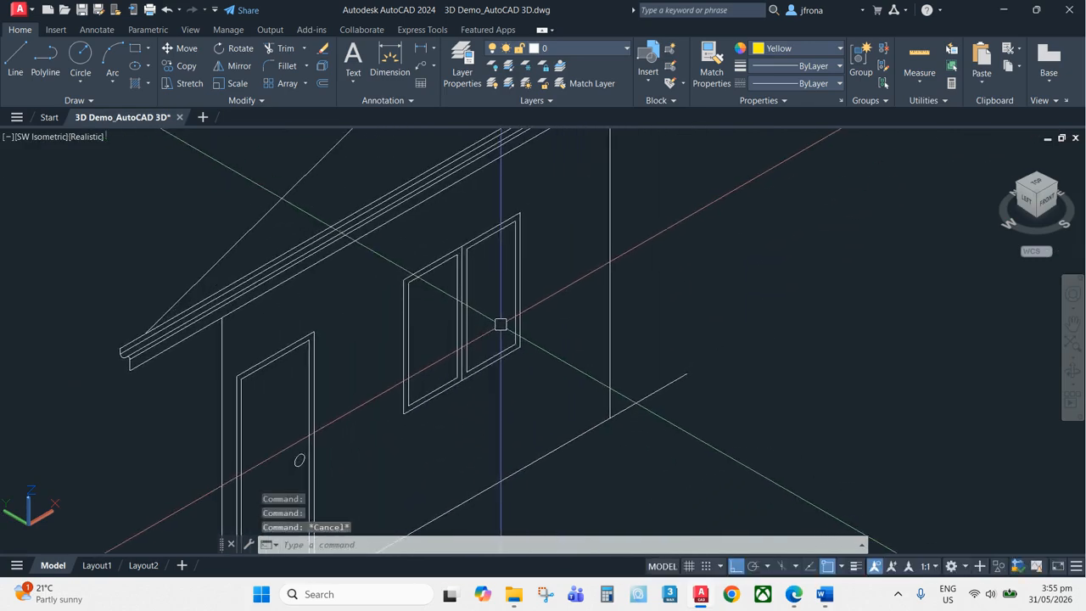
key("Return")
left_click(389, 438)
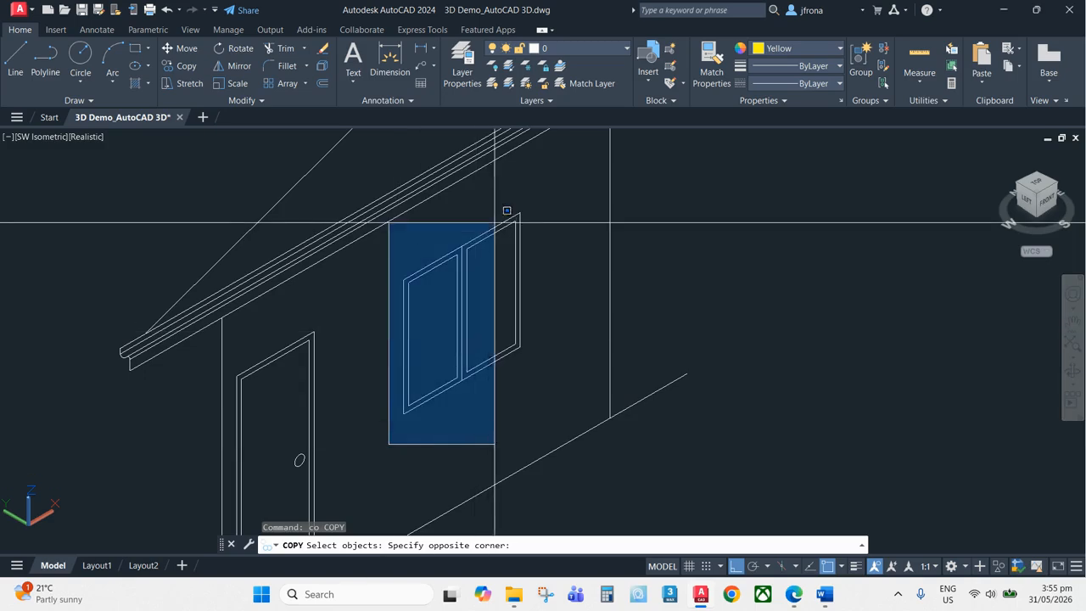
left_click(555, 189)
scroll(486, 280, "down", 4)
scroll(501, 280, "up", 6)
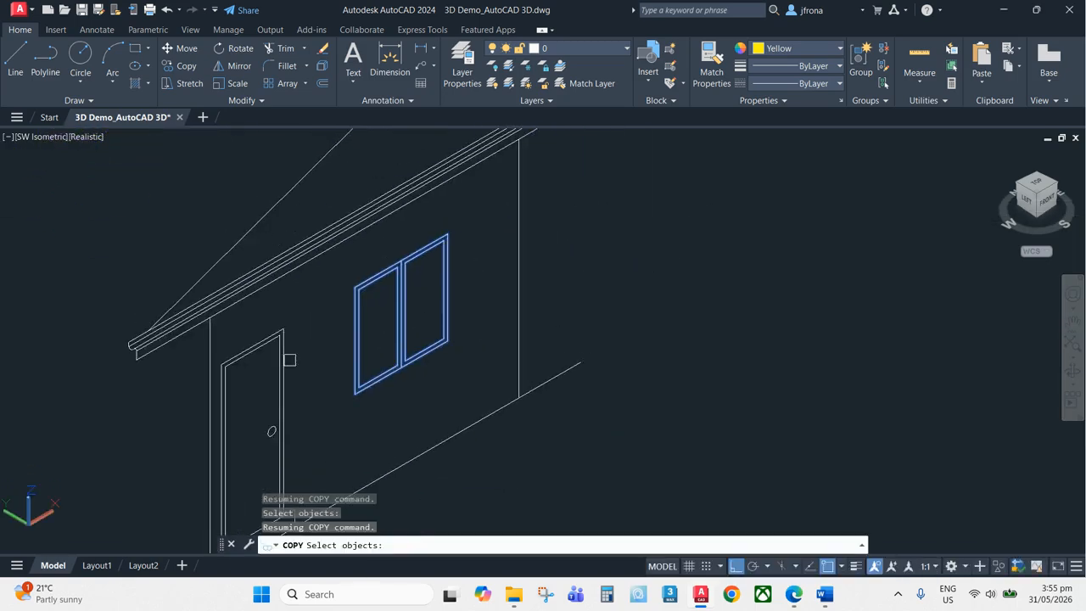
scroll(495, 240, "down", 3)
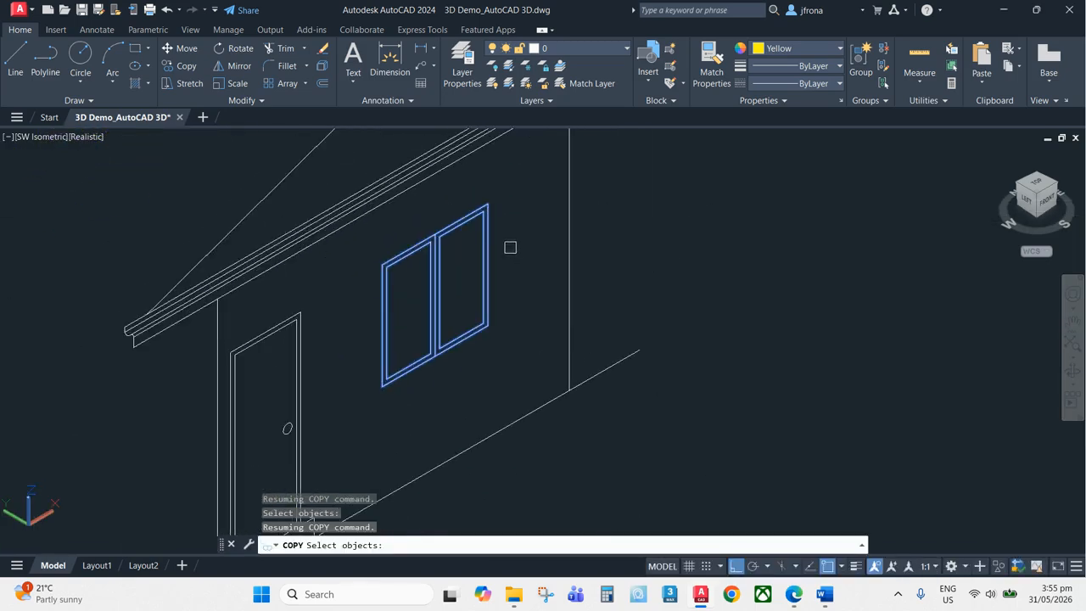
middle_click_drag(419, 250, 402, 224)
middle_click_drag(558, 222, 508, 210)
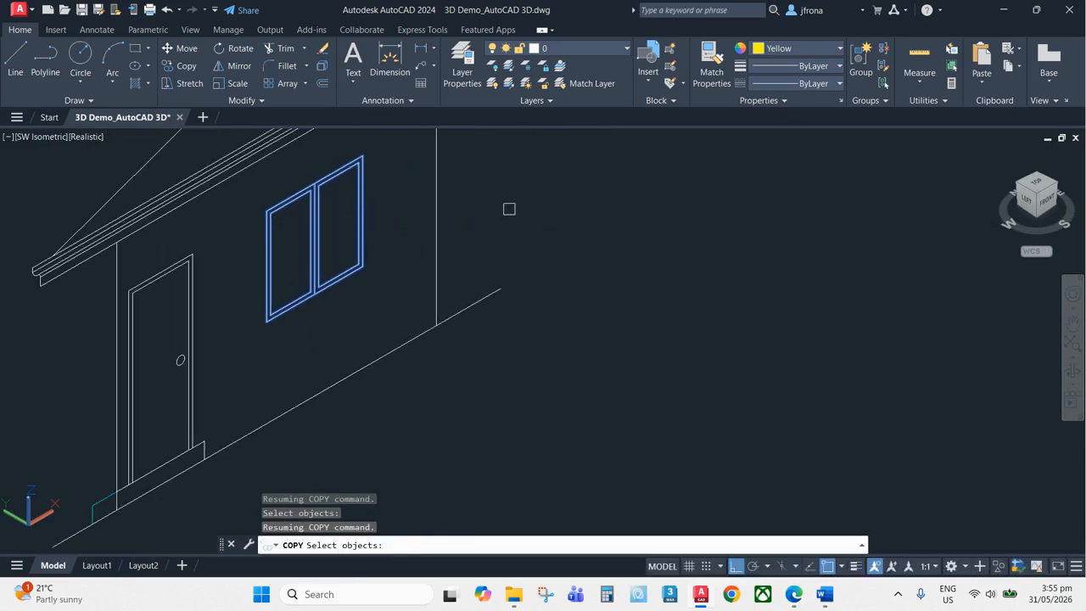
key("Return")
left_click(510, 174)
middle_click_drag(650, 263, 504, 174)
scroll(670, 229, "down", 4)
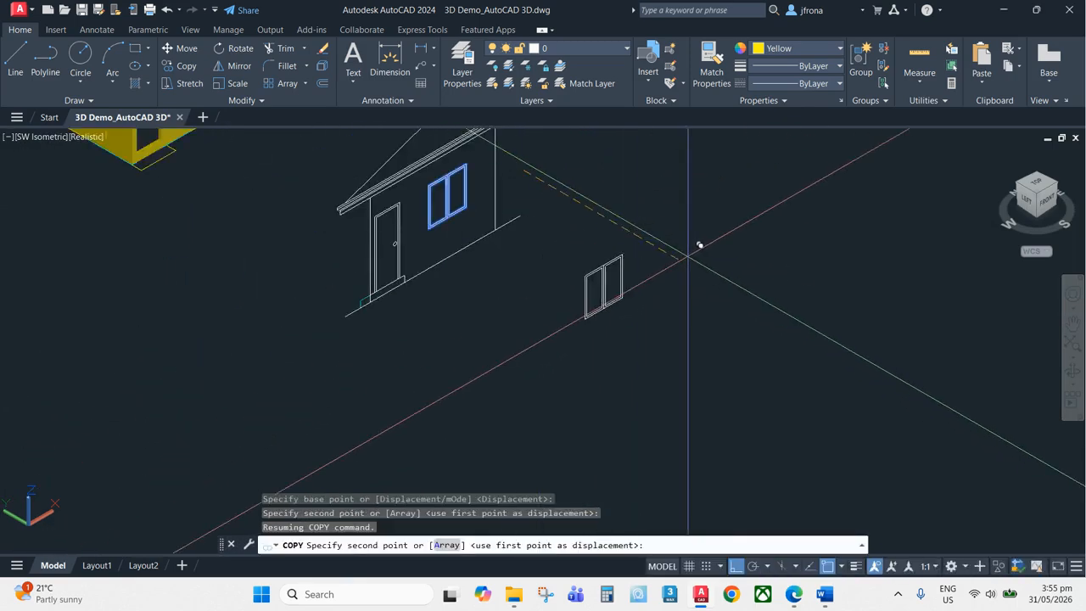
scroll(654, 226, "up", 2)
left_click(639, 203)
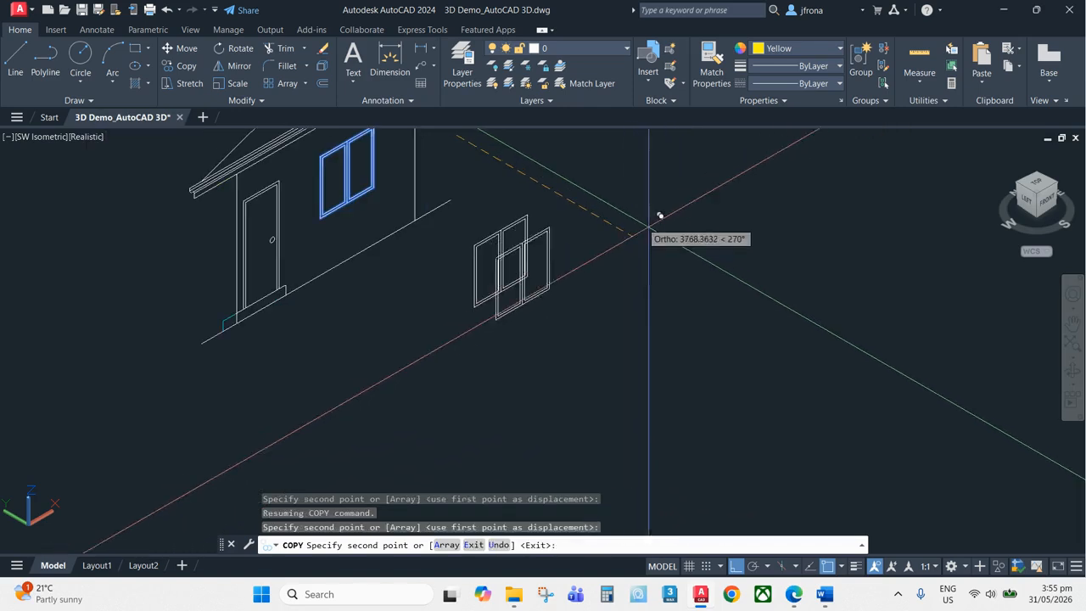
key("Escape")
key("Escape")
Erase the vertical line on layer 3D_Front that crosses the copied window
scroll(483, 219, "up", 2)
scroll(484, 219, "up", 6)
middle_click_drag(440, 280, 500, 194)
scroll(478, 168, "down", 3)
scroll(453, 177, "up", 2)
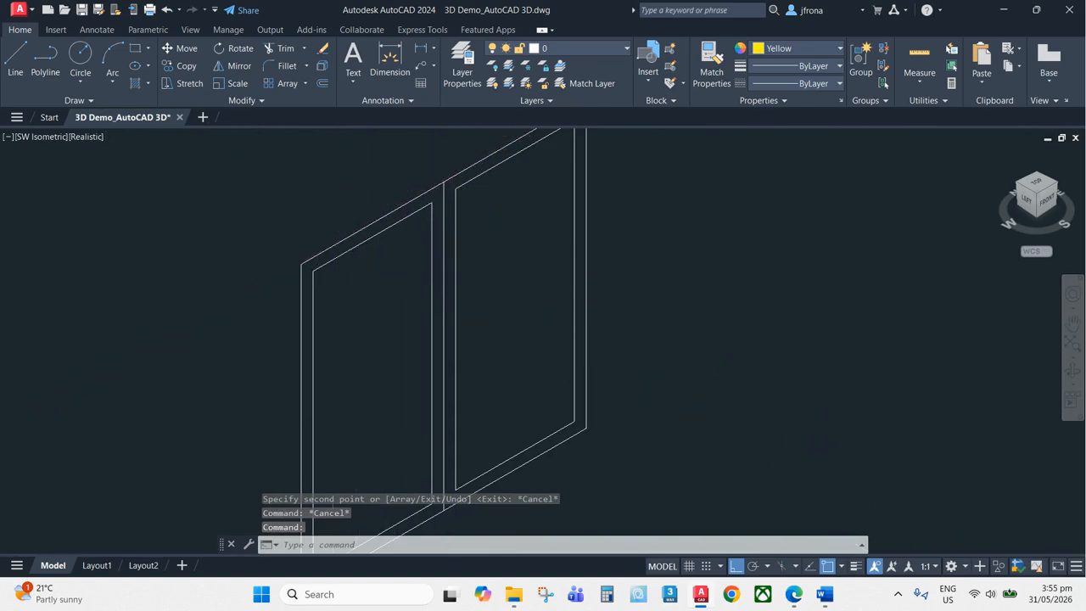
scroll(336, 252, "down", 2)
middle_click_drag(529, 451, 404, 233)
scroll(668, 254, "up", 5)
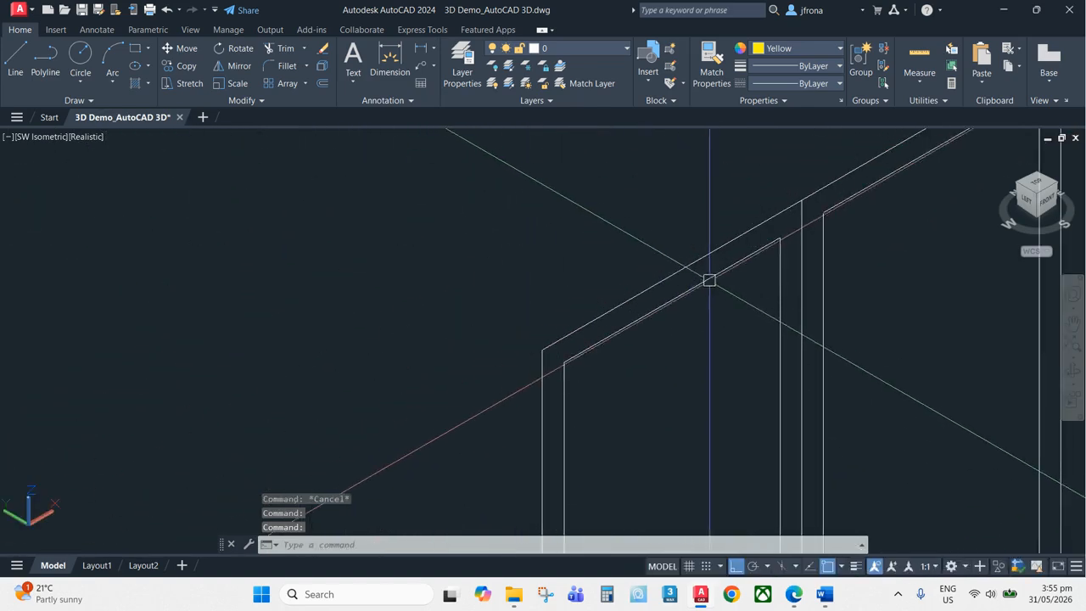
scroll(709, 280, "down", 5)
scroll(475, 232, "up", 6)
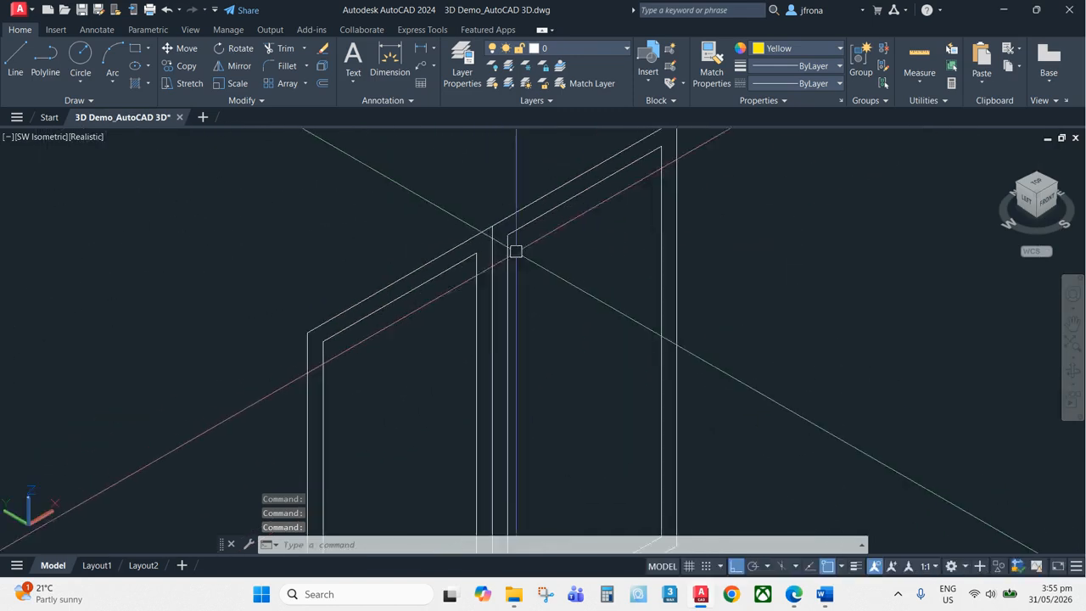
scroll(516, 250, "up", 8)
scroll(477, 206, "down", 3)
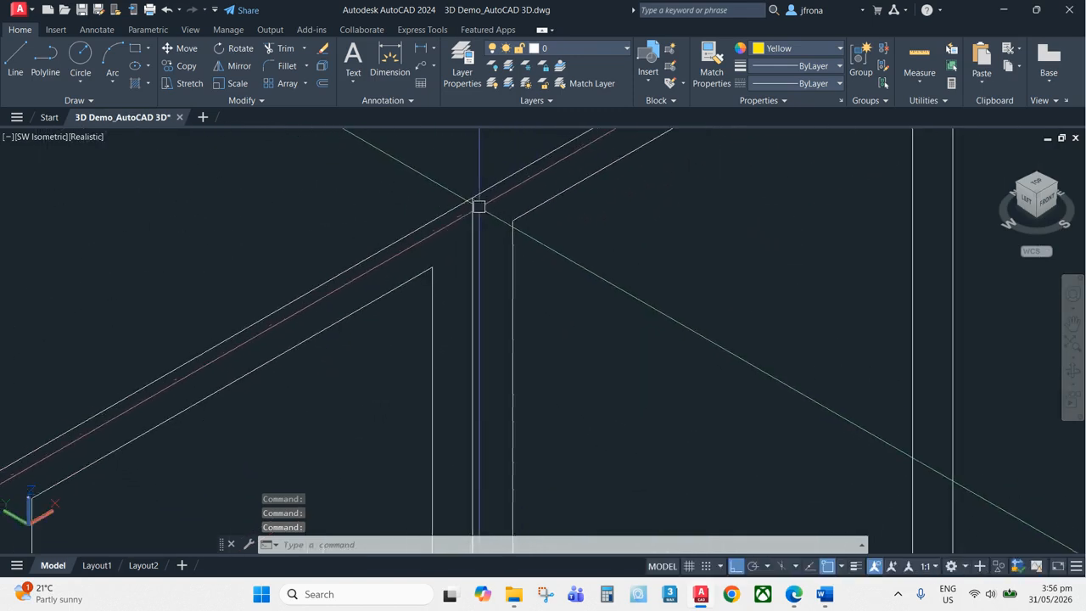
scroll(479, 212, "down", 2)
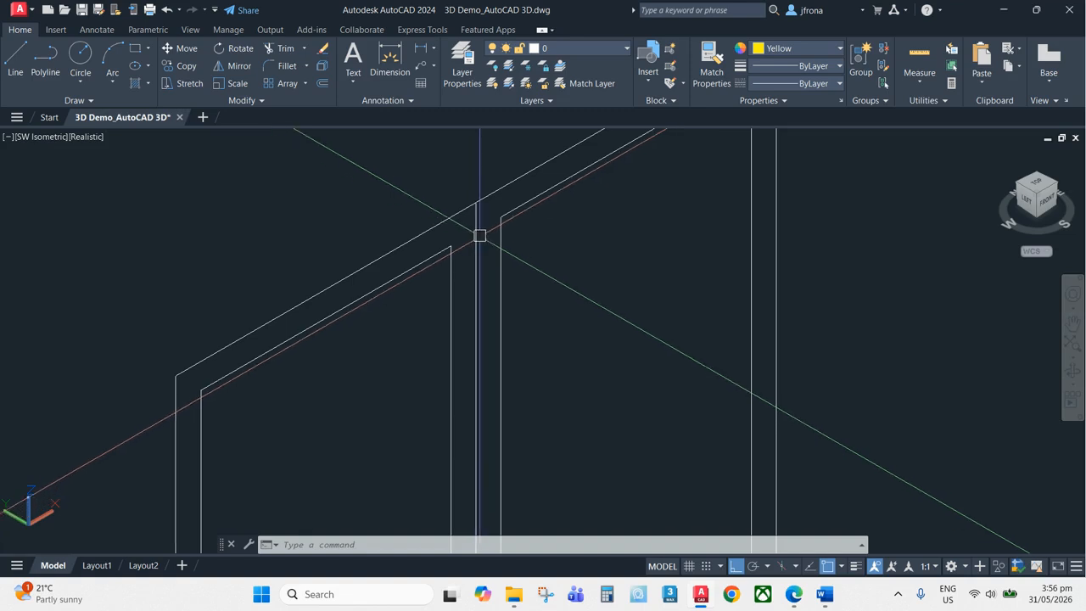
scroll(565, 182, "down", 5)
middle_click_drag(682, 290, 650, 214)
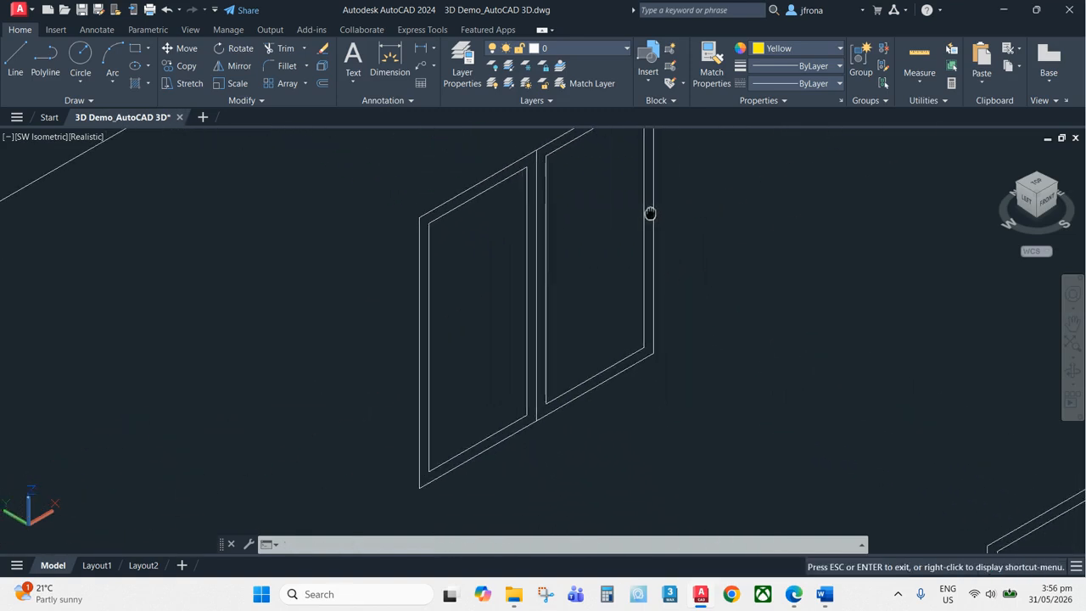
scroll(541, 171, "up", 5)
middle_click_drag(542, 170, 546, 296)
scroll(541, 236, "up", 2)
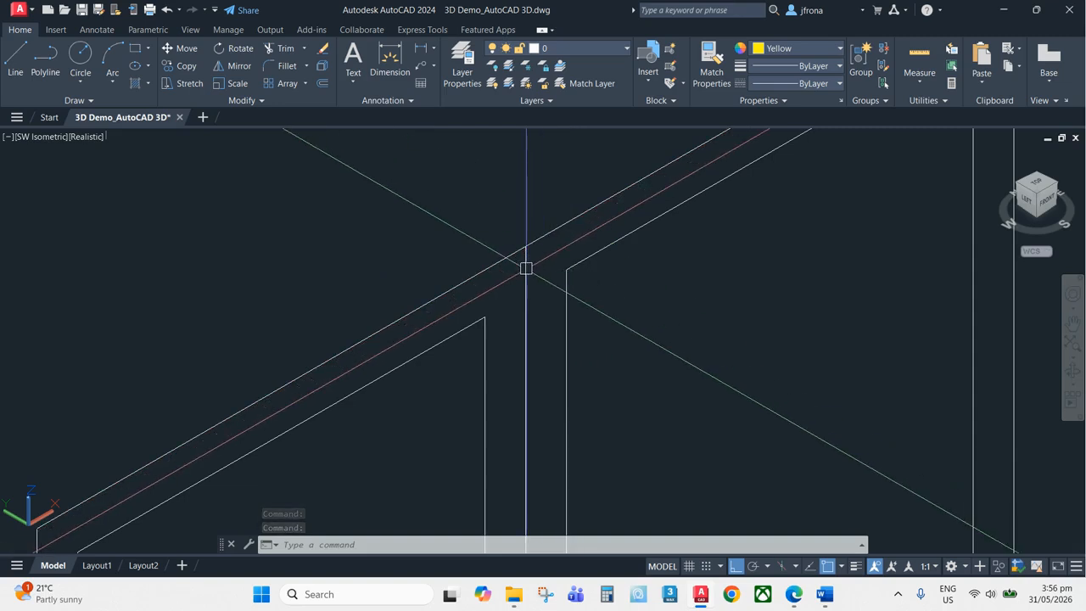
scroll(612, 234, "down", 3)
middle_click_drag(618, 243, 592, 210)
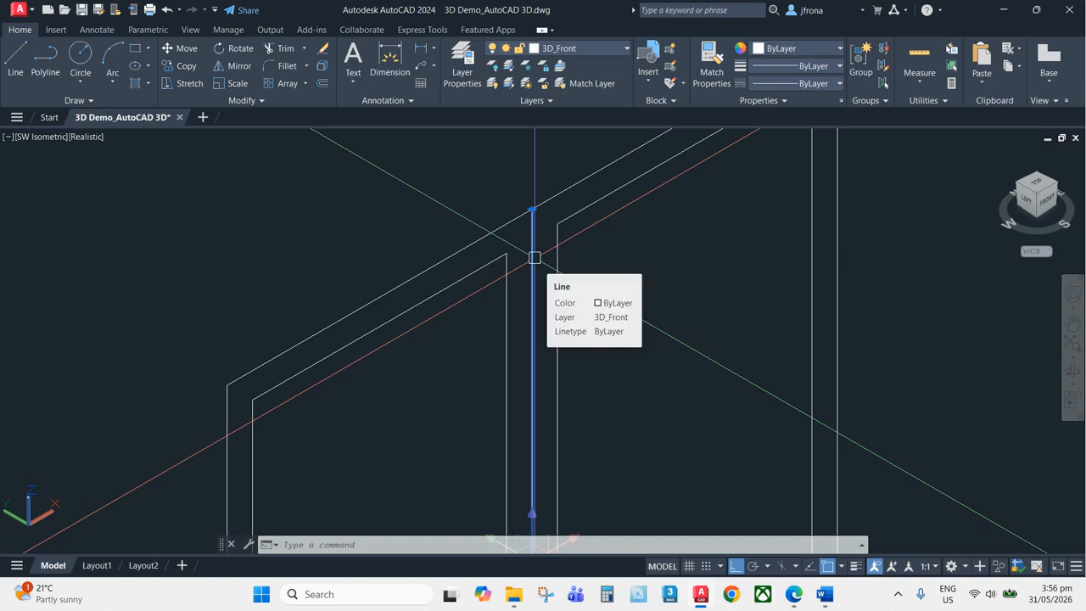
key("Delete")
scroll(533, 257, "down", 3)
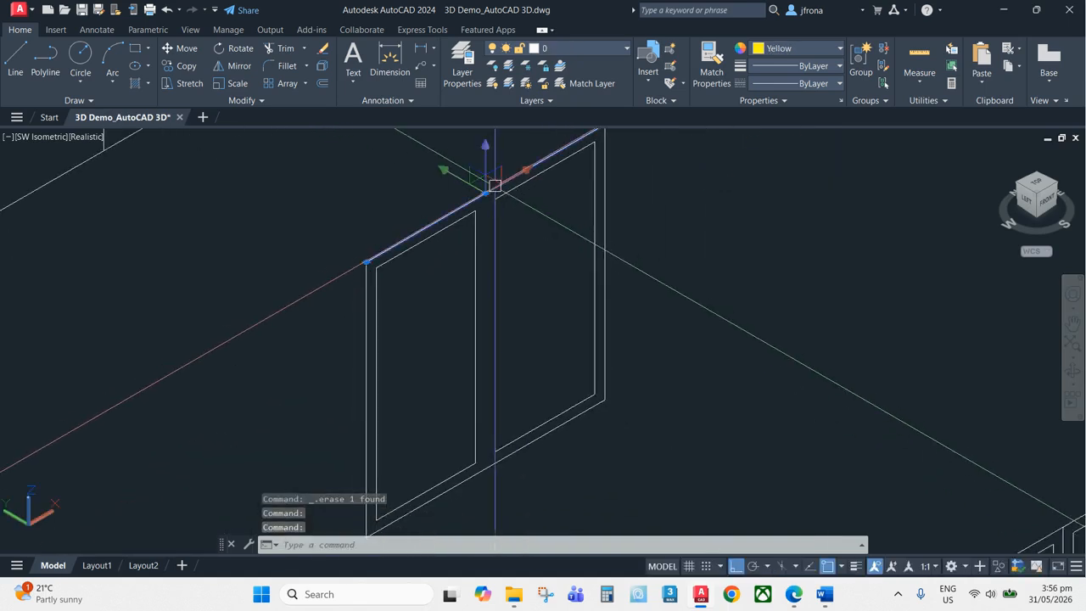
key("Escape")
scroll(364, 294, "down", 3)
middle_click_drag(436, 294, 423, 207)
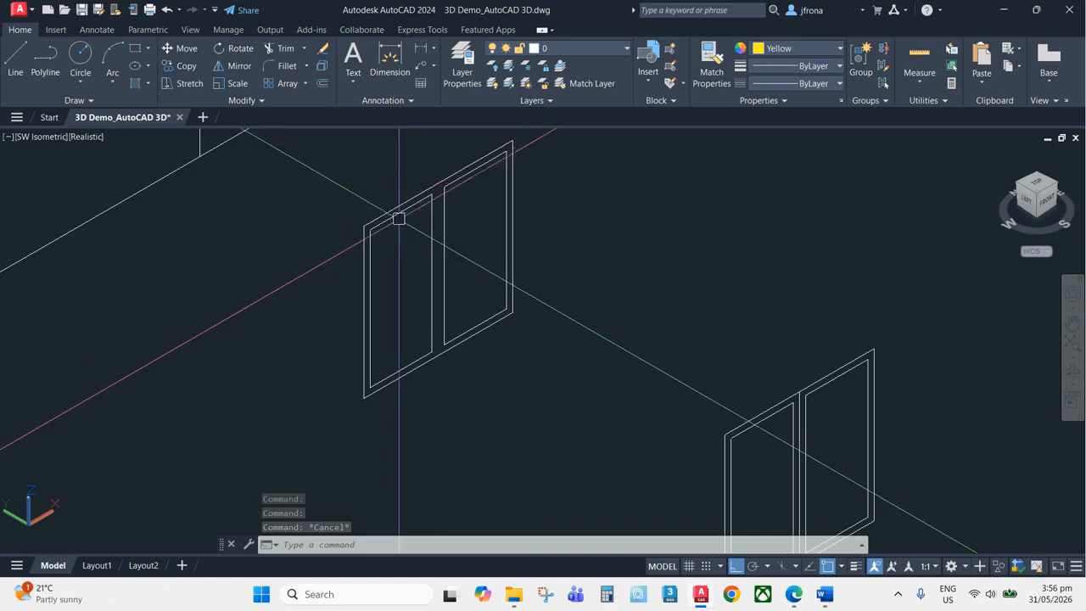
scroll(348, 273, "up", 2)
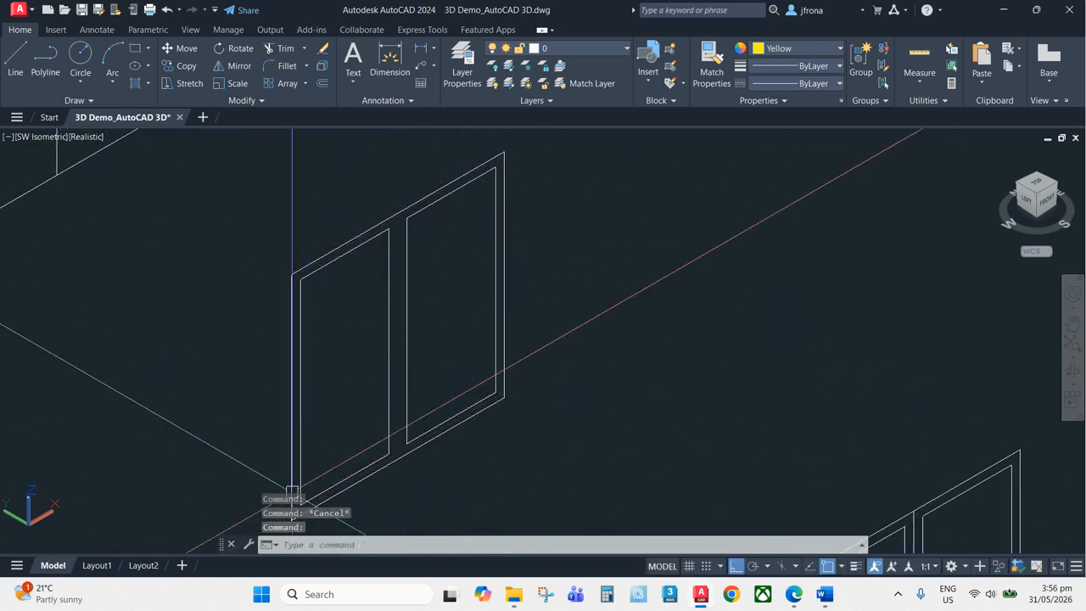
middle_click_drag(296, 273, 313, 244)
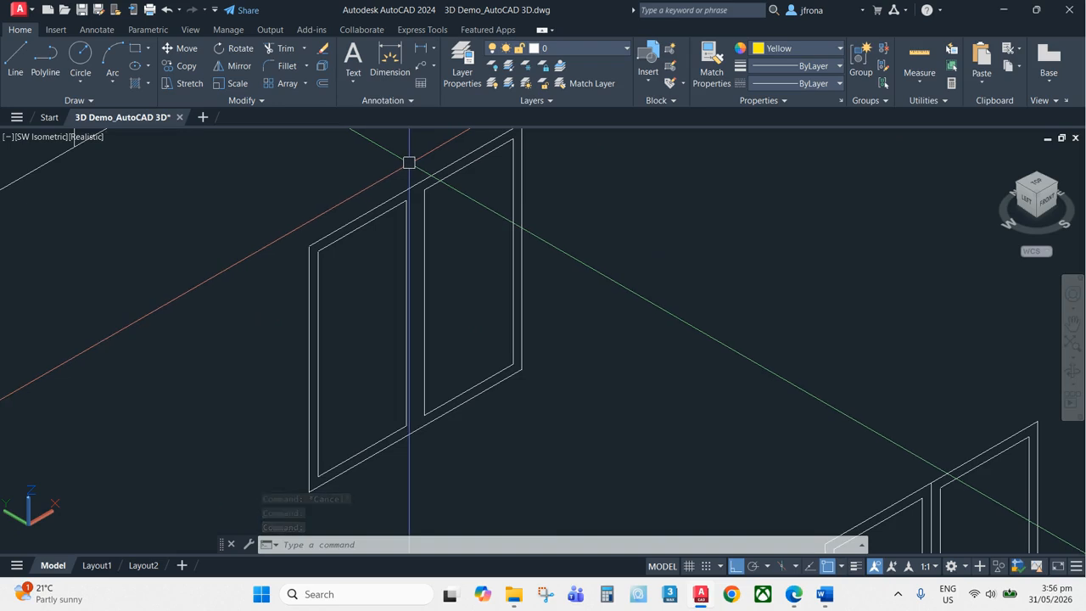
key("Escape")
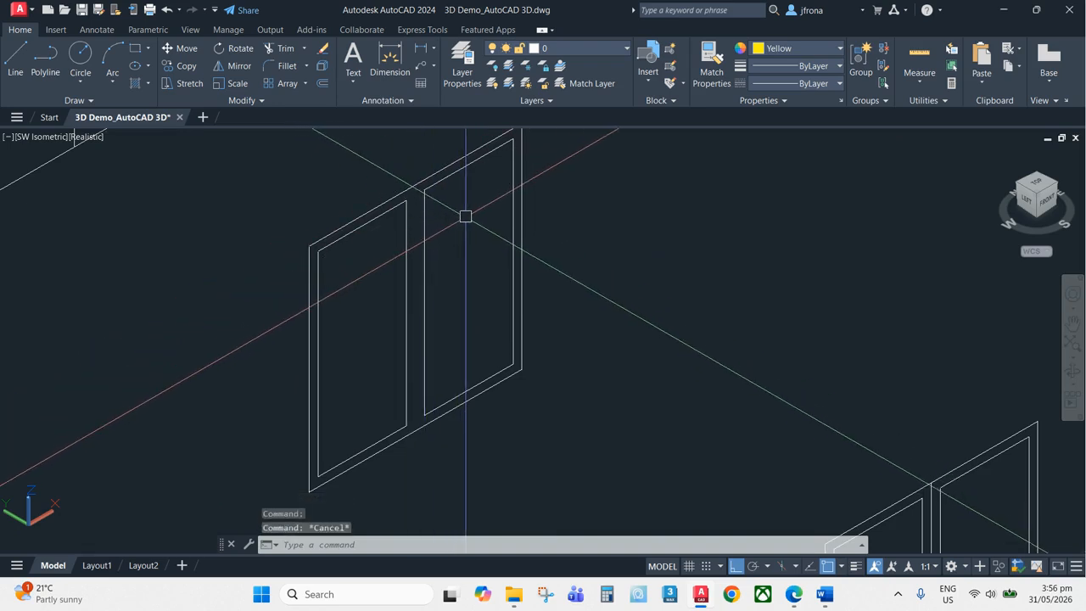
type("ext")
key("Return")
scroll(480, 222, "down", 2)
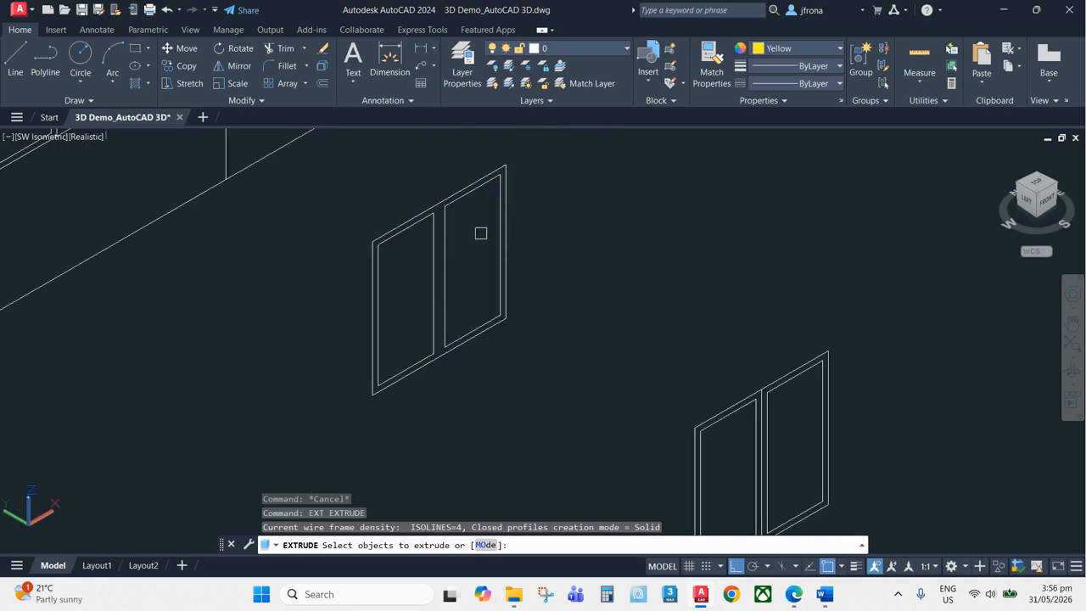
key("Escape")
Convert the copied window's closed outlines into regions with the Region command
type("reg")
key("Return")
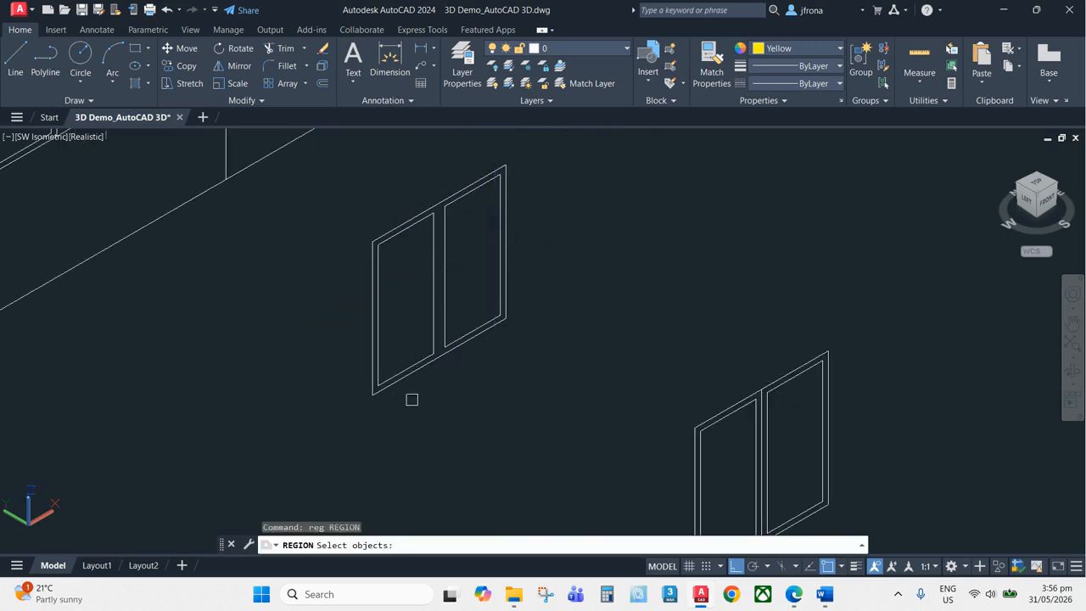
middle_click_drag(411, 399, 389, 425)
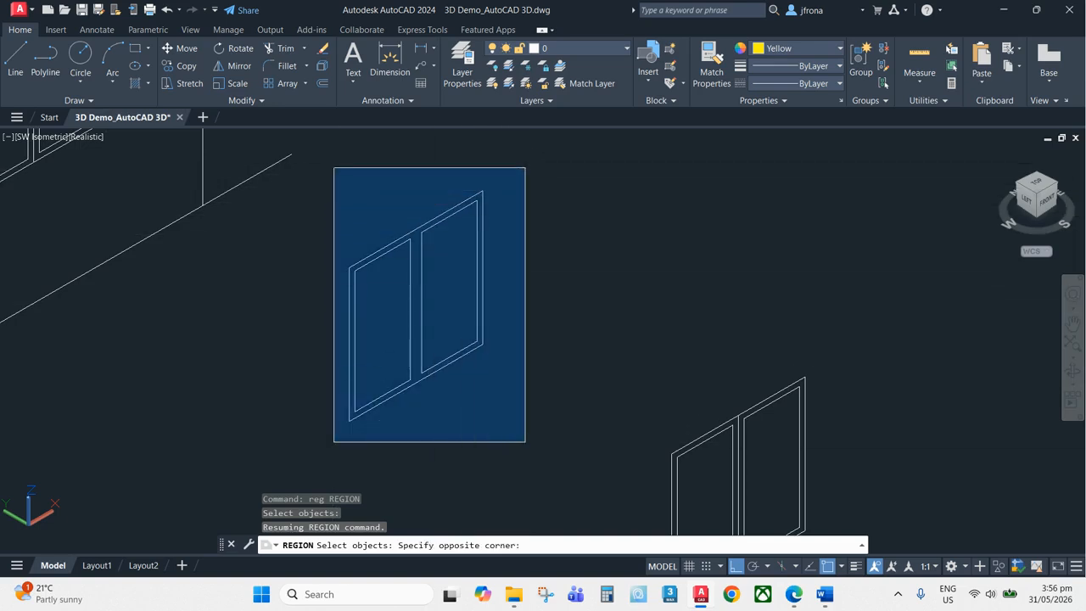
left_click(533, 162)
key("Return")
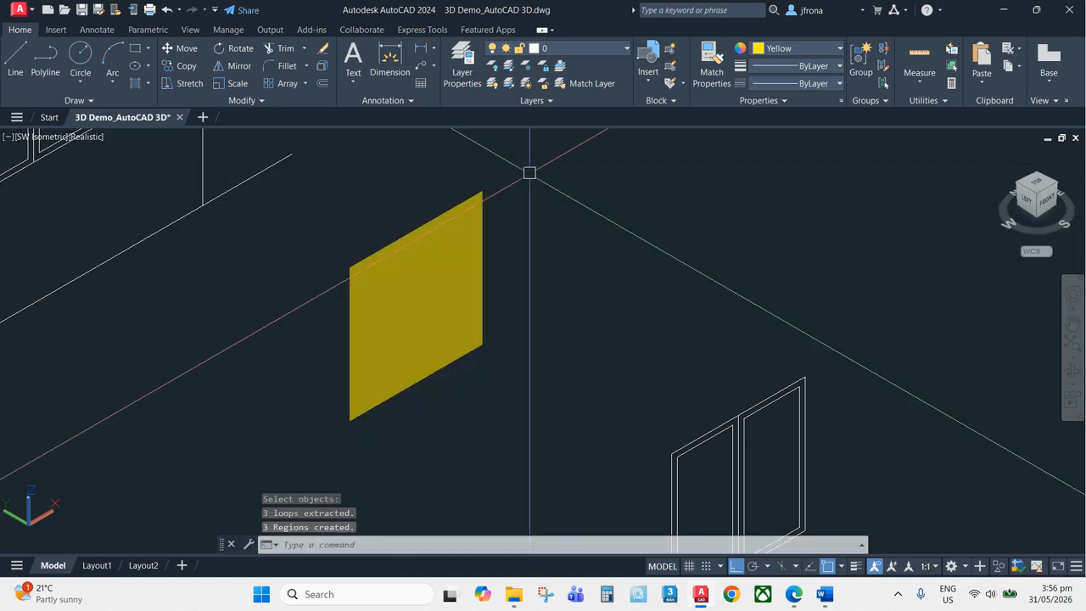
Select the window's frame and pane regions one by one to inspect them
scroll(458, 216, "up", 2)
left_click(492, 195)
key("Escape")
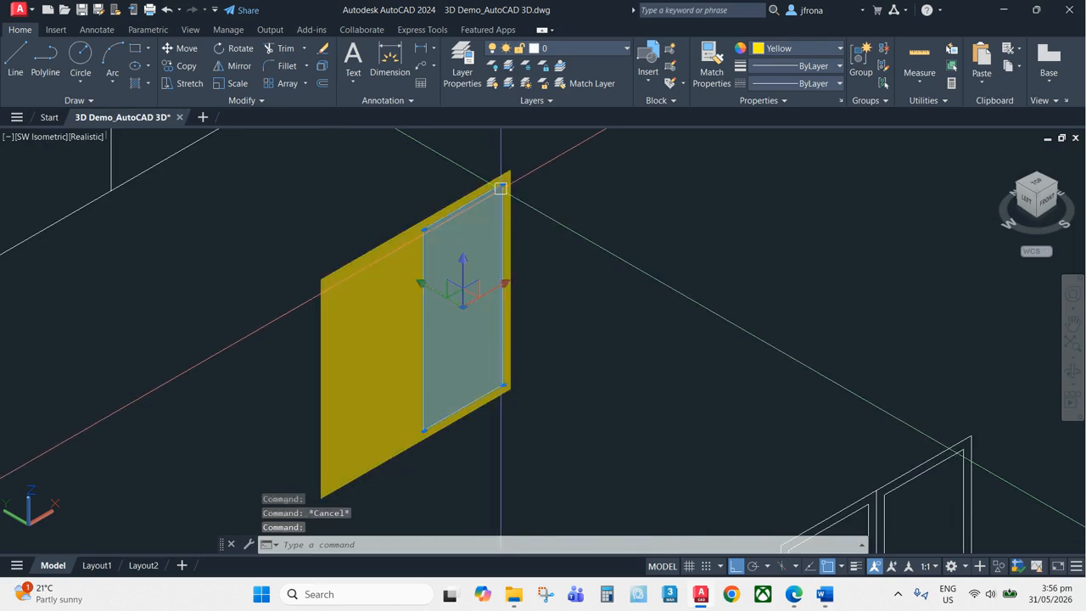
left_click(525, 172)
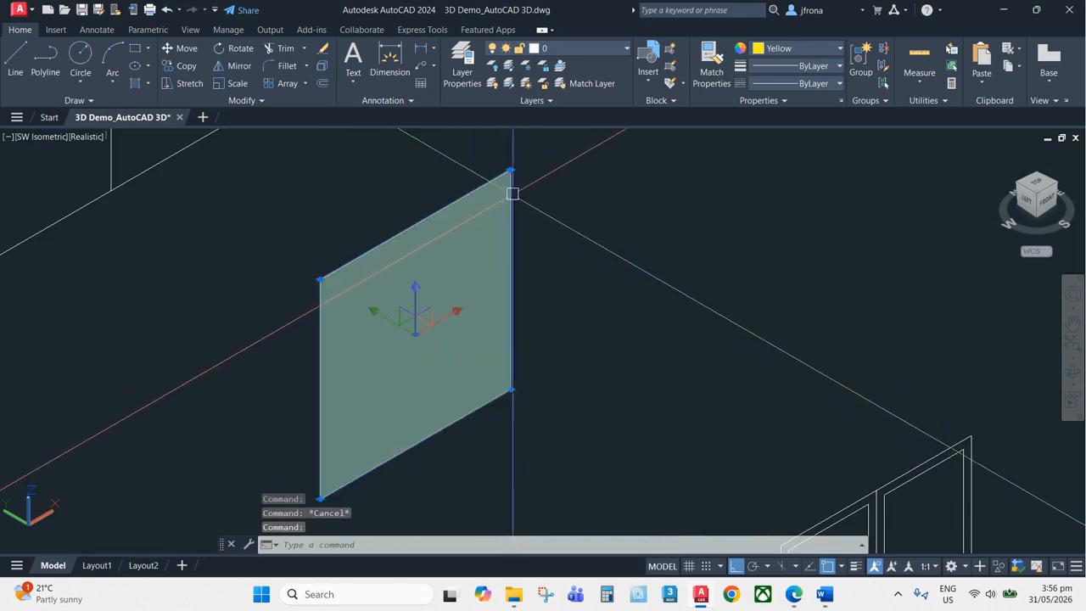
key("Escape")
left_click(399, 271)
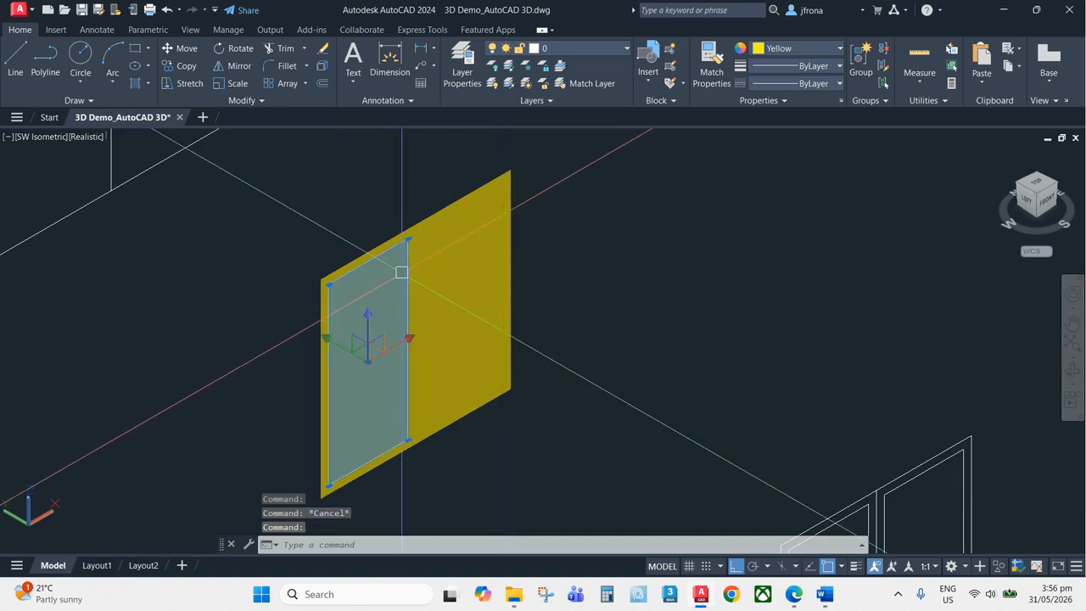
key("Escape")
Extrude the window's three regions to a height of 75
type("ex")
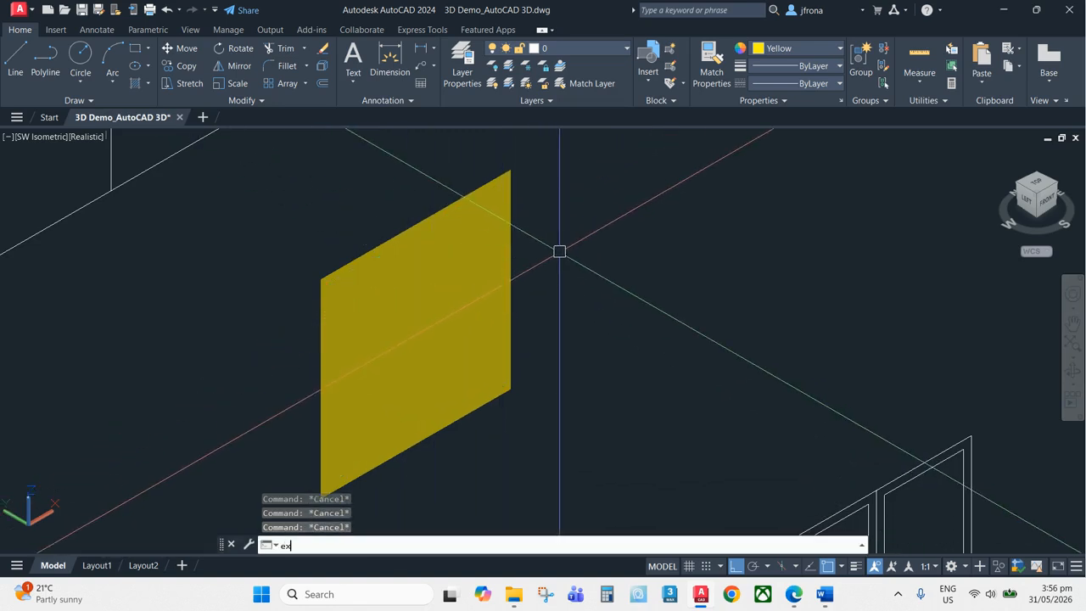
type("t")
key("Return")
left_click(594, 226)
left_click(195, 335)
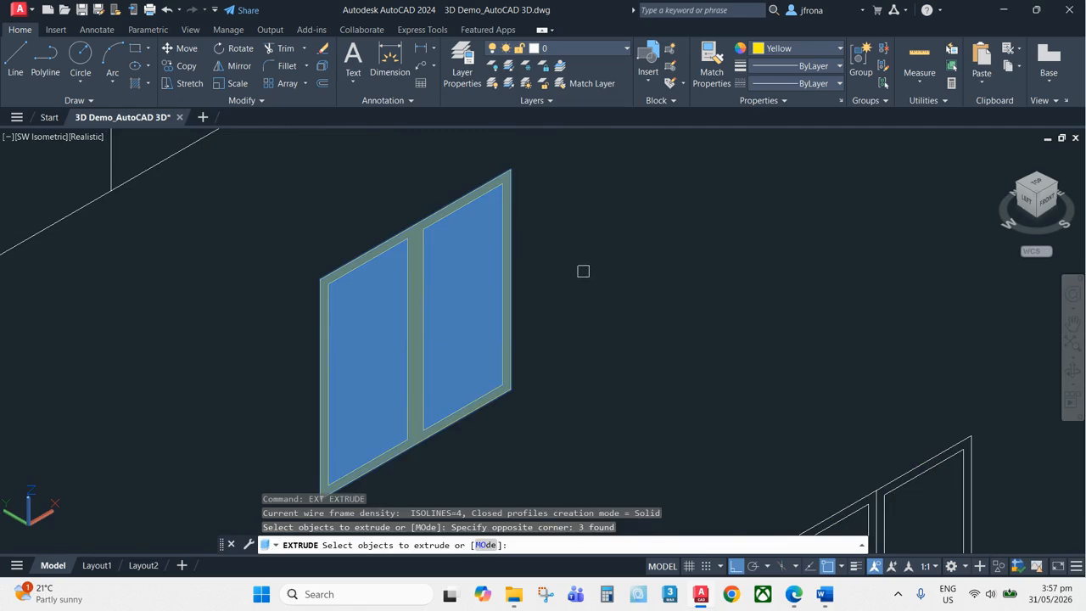
key("Return")
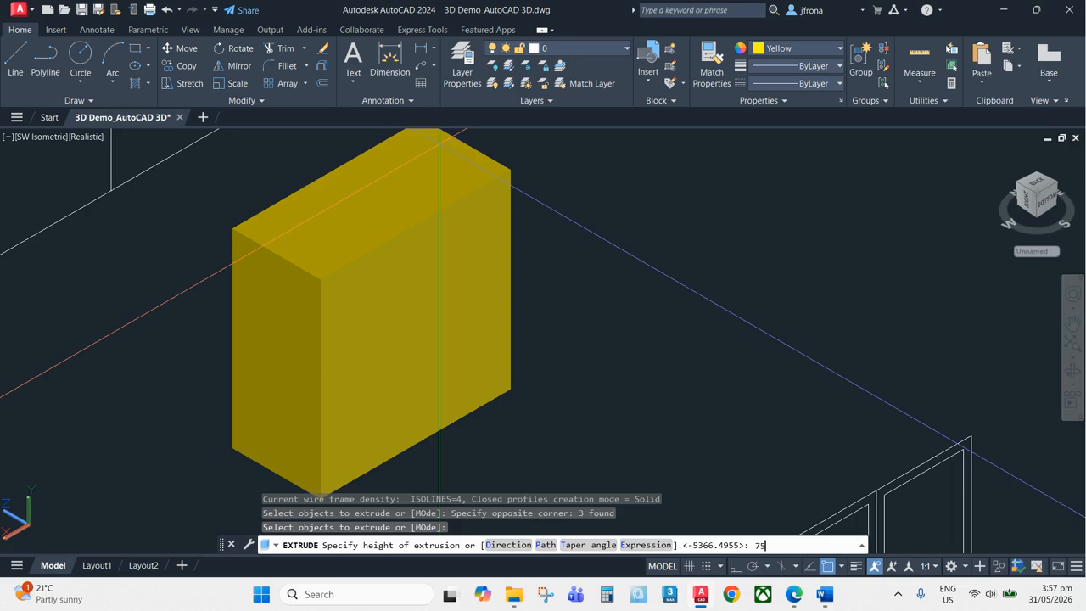
key("Return")
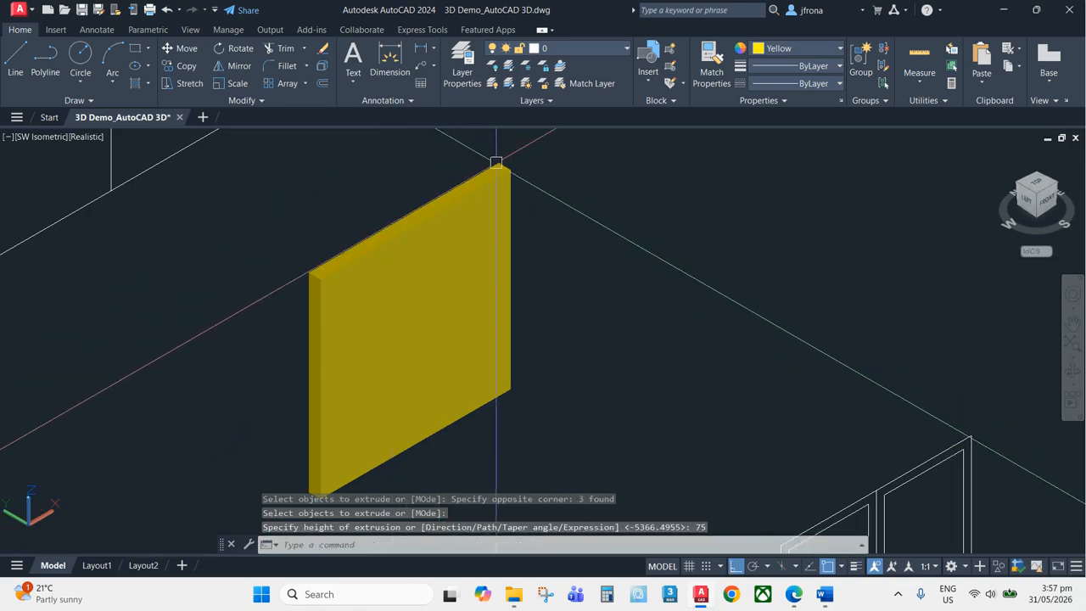
left_click(481, 228)
key("Escape")
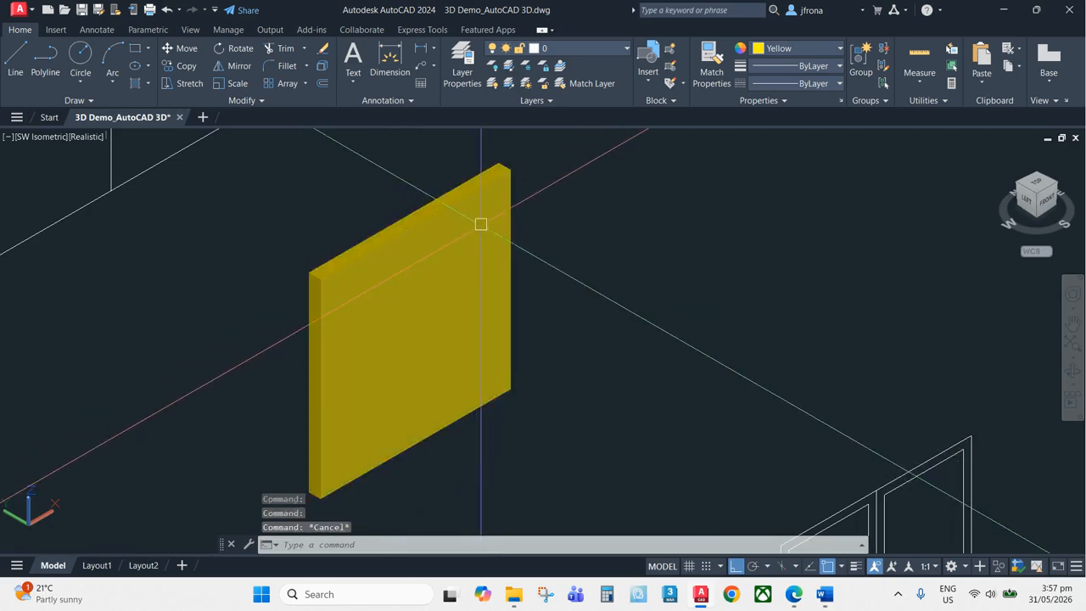
left_click(483, 224)
key("Escape")
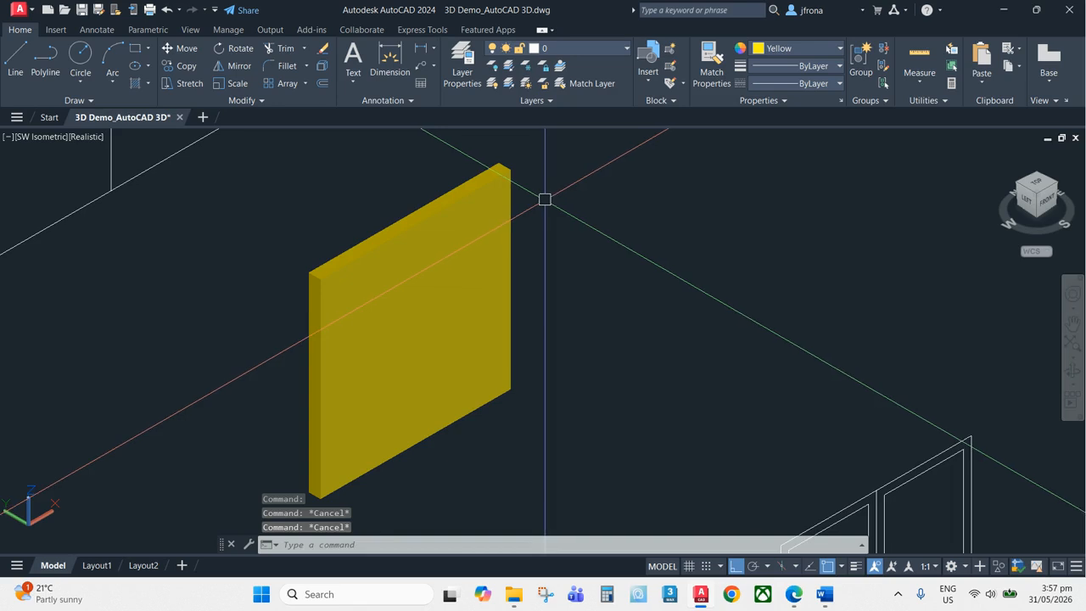
type("su")
key("Return")
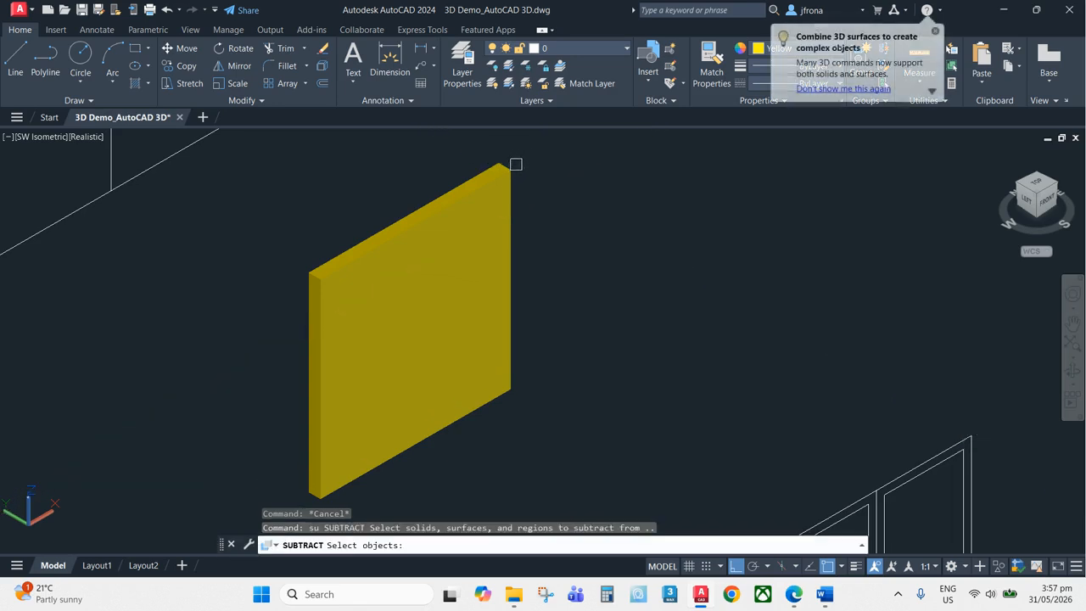
left_click(514, 167)
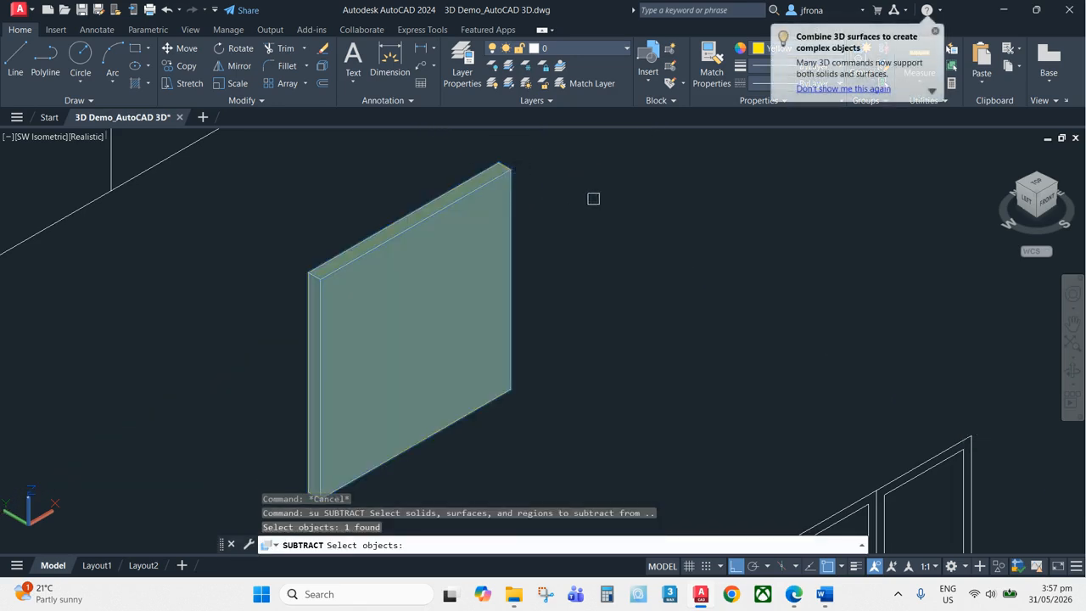
key("Return")
left_click(484, 218)
left_click(484, 222)
left_click(493, 234)
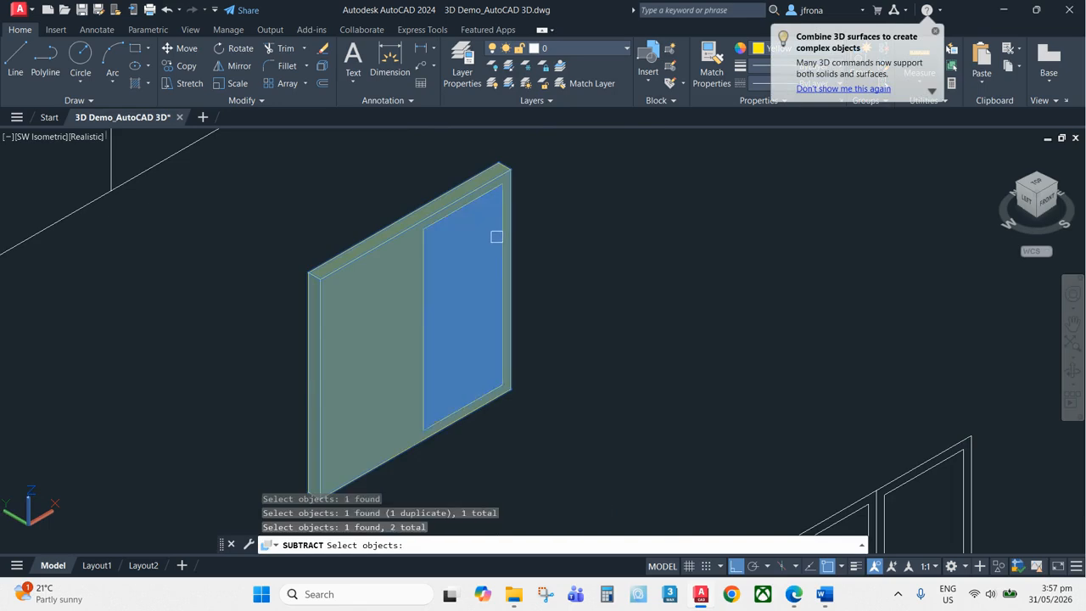
key("Escape")
Subtract the two pane solids from the extruded window block to leave the frame
type("su")
key("Return")
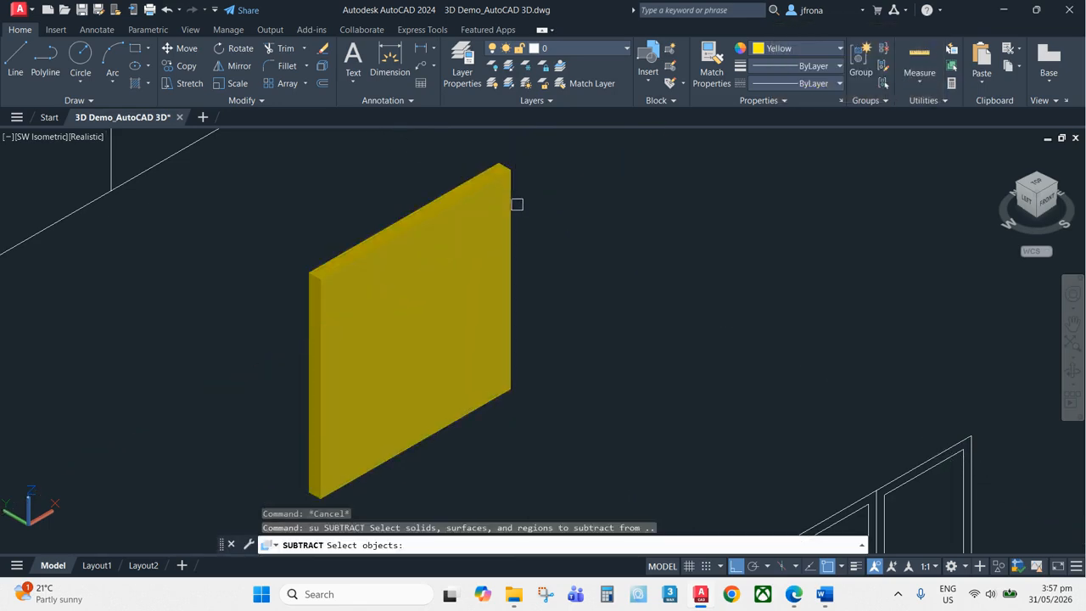
left_click(512, 213)
key("Return")
left_click(491, 245)
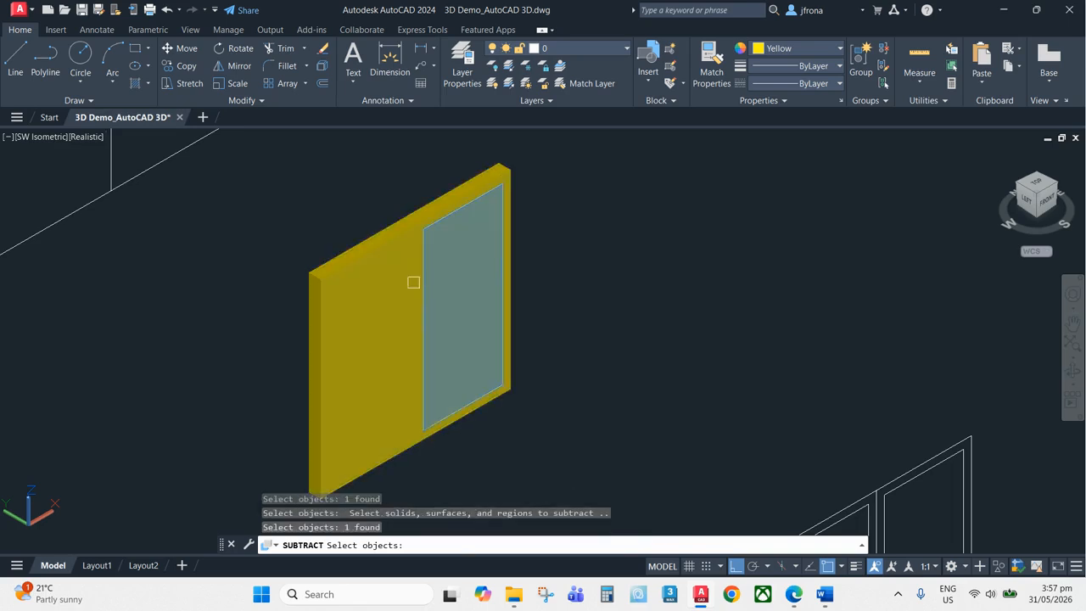
left_click(388, 300)
key("Return")
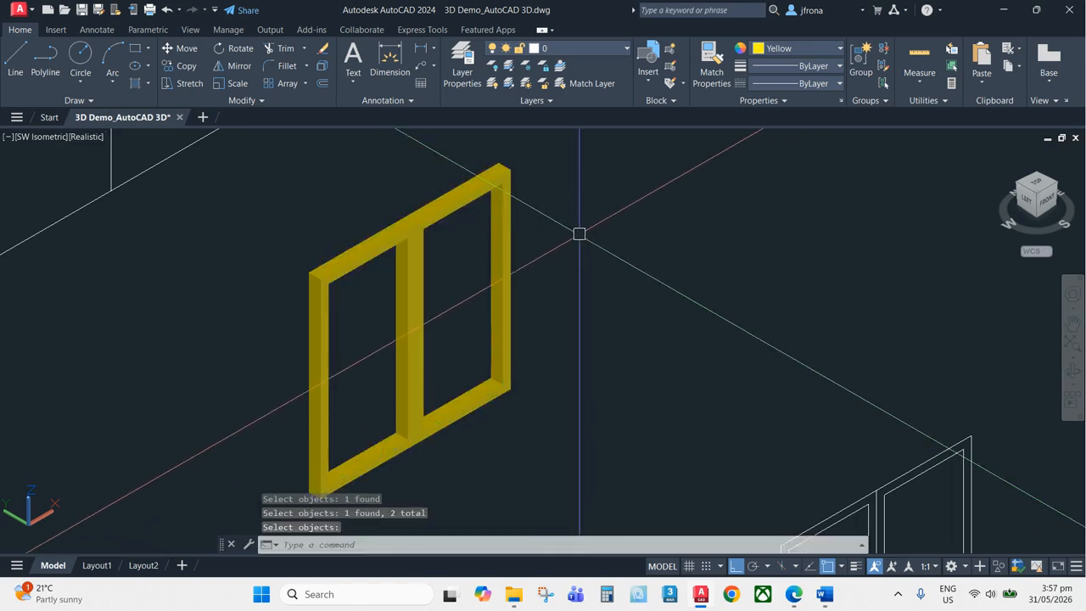
Erase the outer frame lines of the second window copy, keeping only the two pane outlines
scroll(439, 293, "down", 2)
scroll(463, 266, "up", 5)
scroll(565, 375, "down", 3)
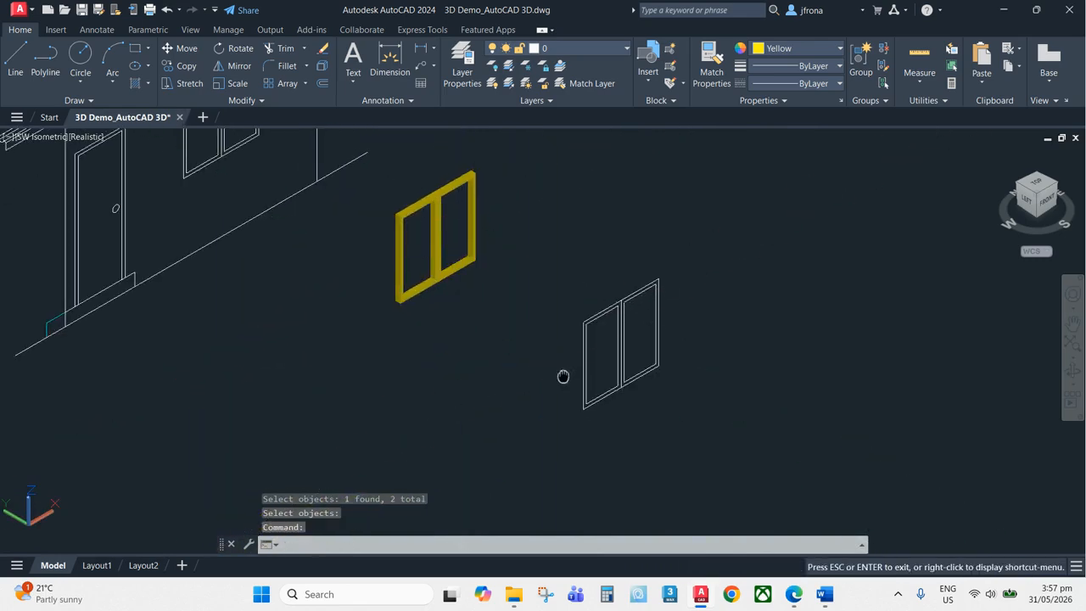
mouse_move(555, 274)
middle_mouse_down()
mouse_move(562, 318)
mouse_move(545, 270)
middle_mouse_up()
scroll(562, 318, "up", 1)
scroll(563, 318, "up", 5)
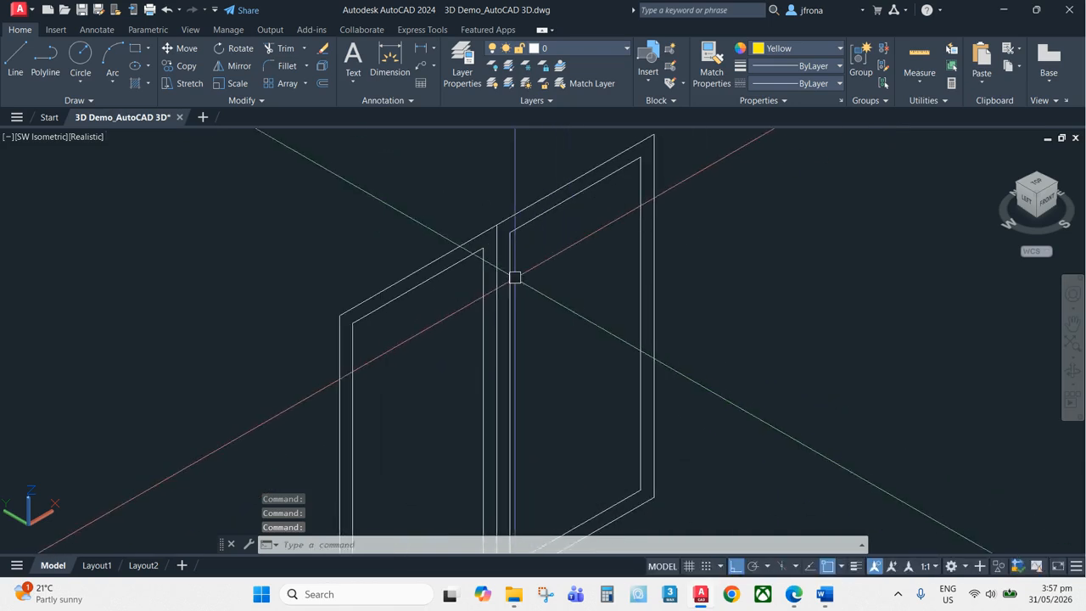
type("e")
key("Return")
scroll(498, 232, "up", 2)
left_click(503, 208)
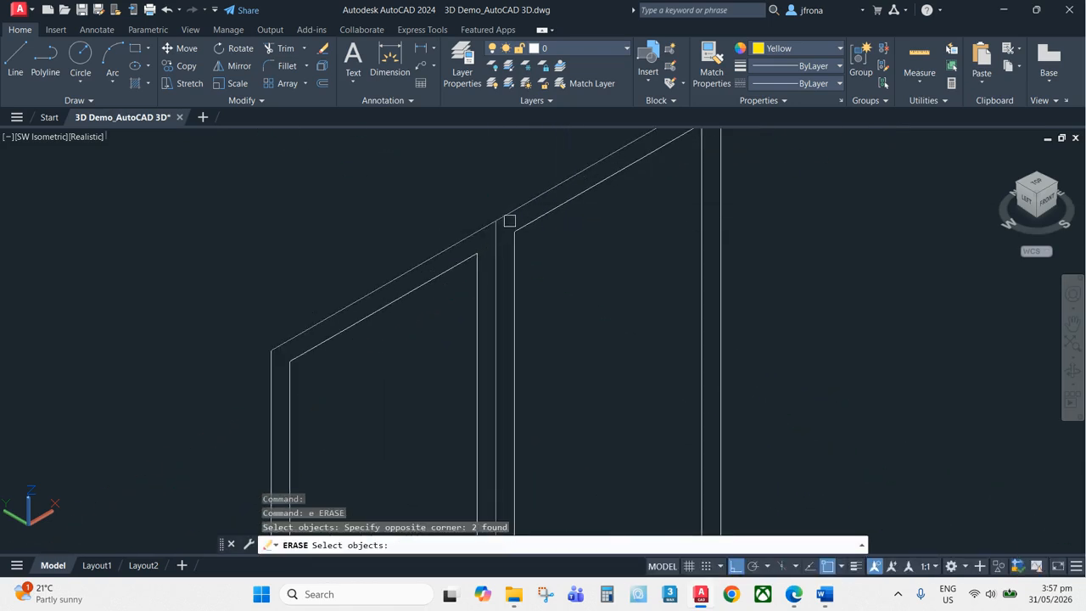
key("Return")
scroll(487, 208, "down", 3)
key("Return")
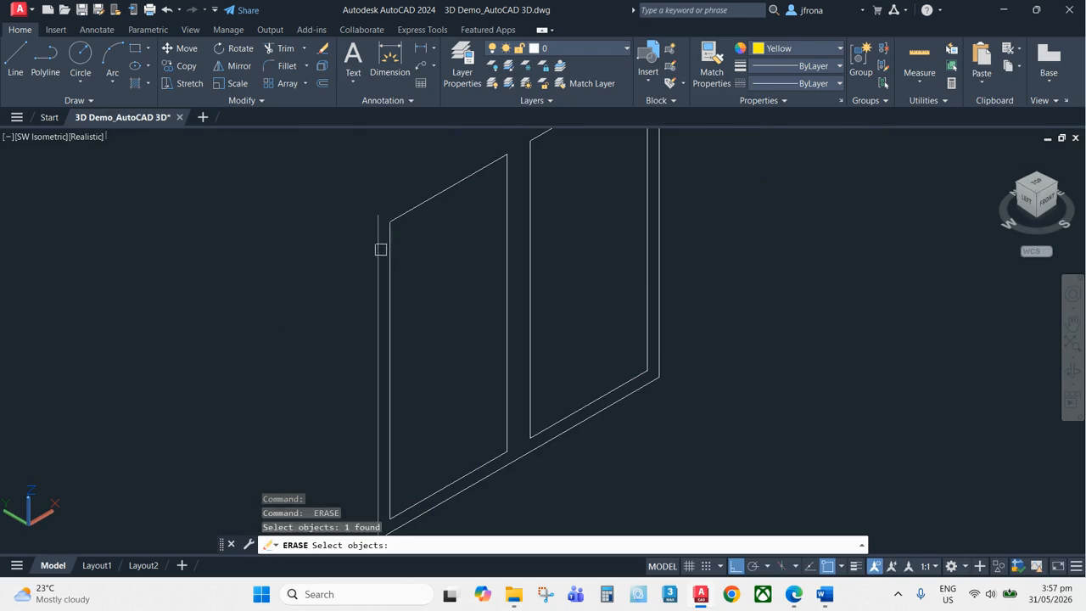
left_click(523, 451)
key("Return")
Convert the two pane outlines into regions with the Region command
middle_click_drag(655, 342, 601, 435)
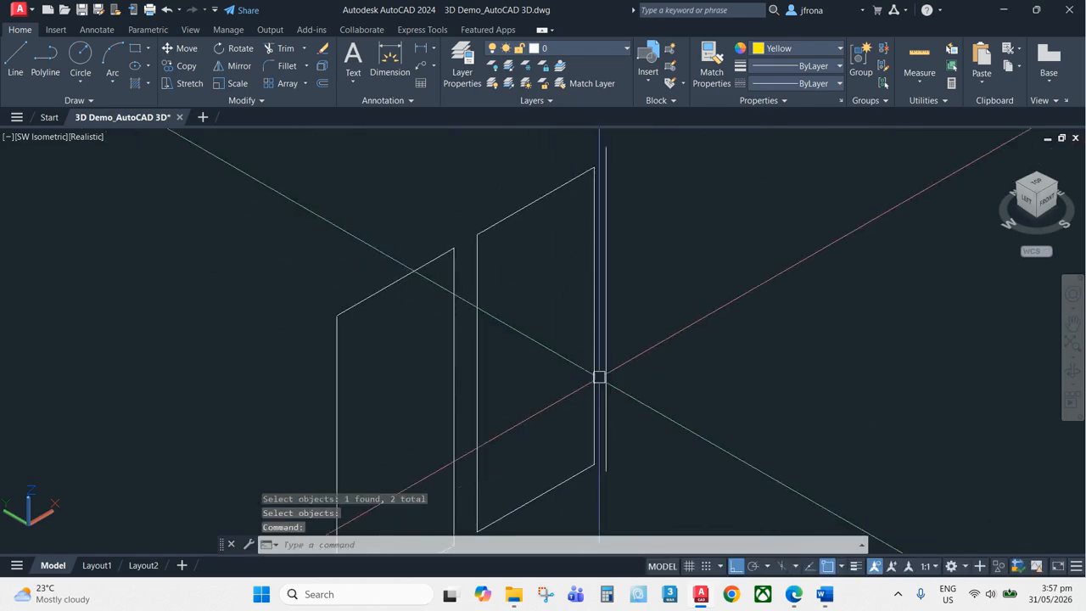
key("Return")
key("Return")
scroll(608, 191, "down", 5)
mouse_move(598, 309)
middle_mouse_down()
mouse_move(579, 345)
mouse_move(575, 325)
middle_mouse_up()
scroll(572, 306, "up", 2)
key("Escape")
key("Escape")
left_click(497, 233)
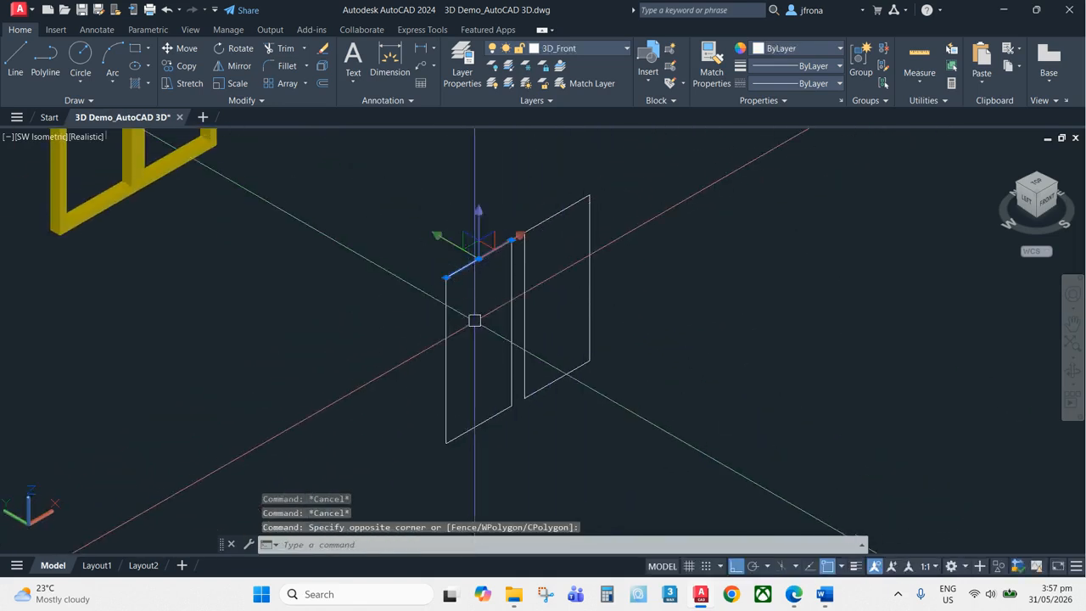
key("Escape")
type("reg")
key("Return")
left_click(434, 485)
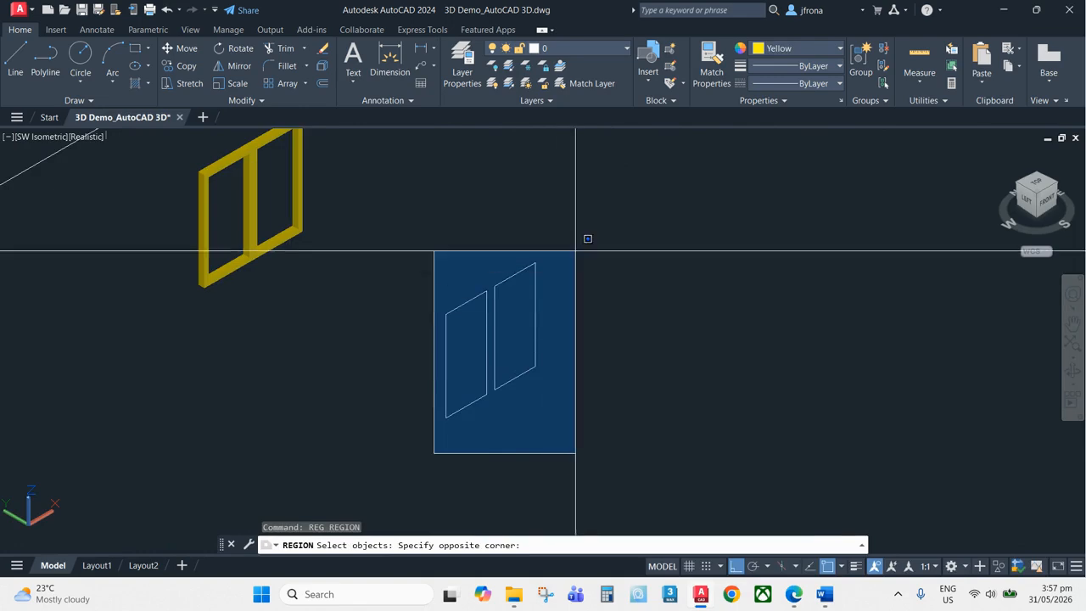
left_click(579, 235)
key("Return")
scroll(503, 308, "up", 1)
key("Escape")
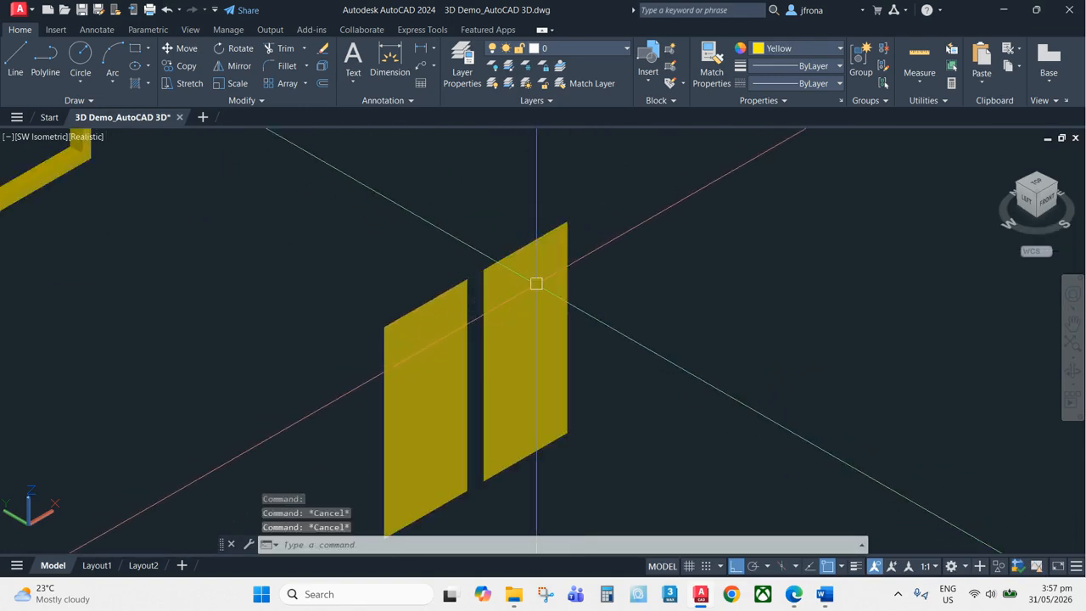
Extrude the two pane regions to a height of 12.5
type("ext")
key("Return")
left_click(514, 257)
left_click(460, 230)
left_click(437, 308)
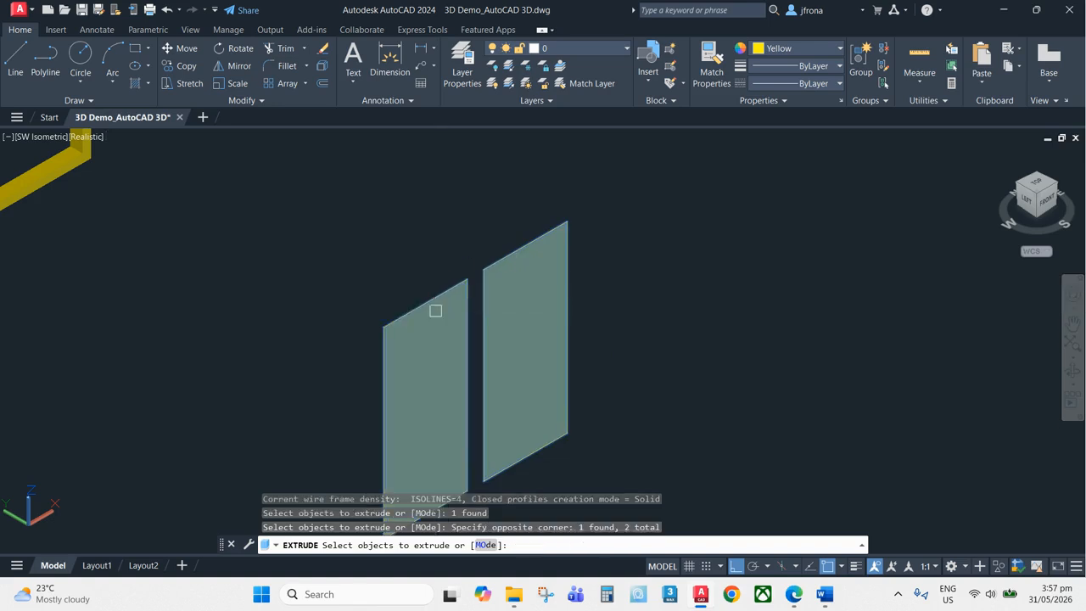
key("Return")
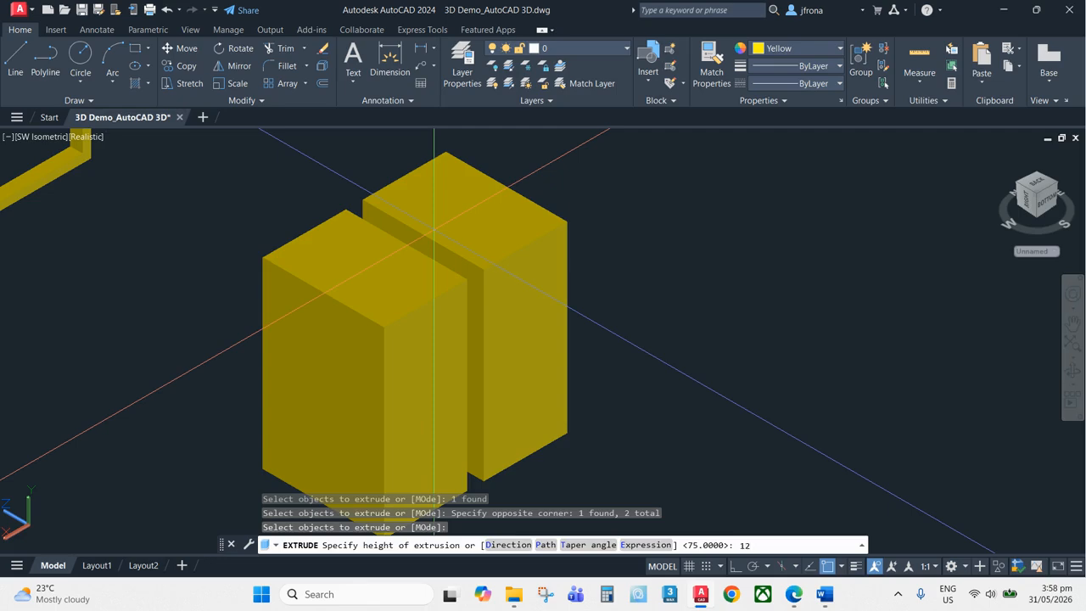
type("5")
key("Return")
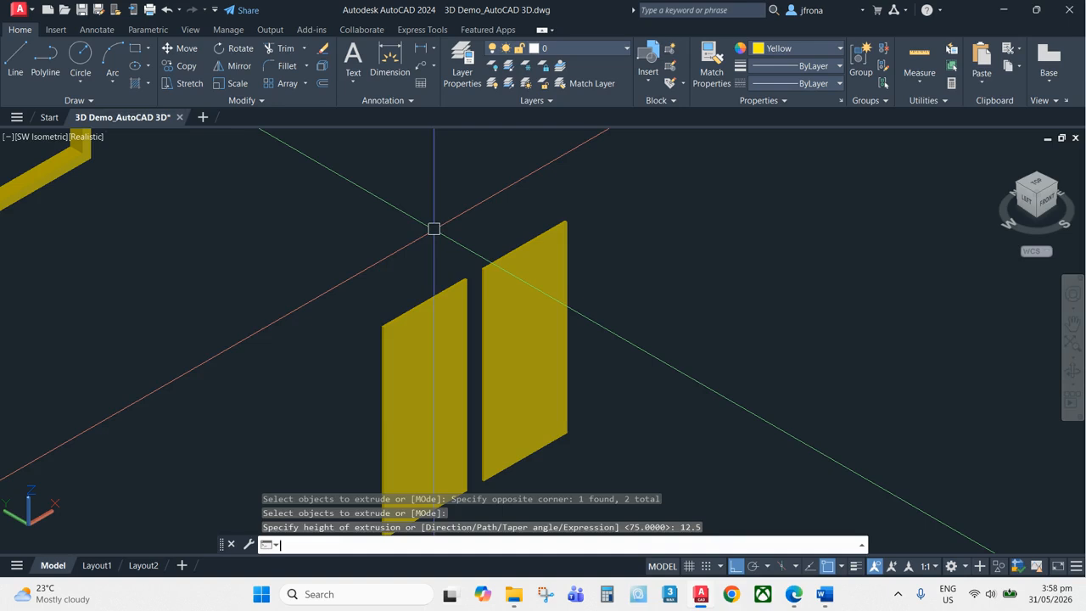
Select each pane solid in turn to inspect its thickness
left_click(434, 354)
scroll(500, 250, "down", 2)
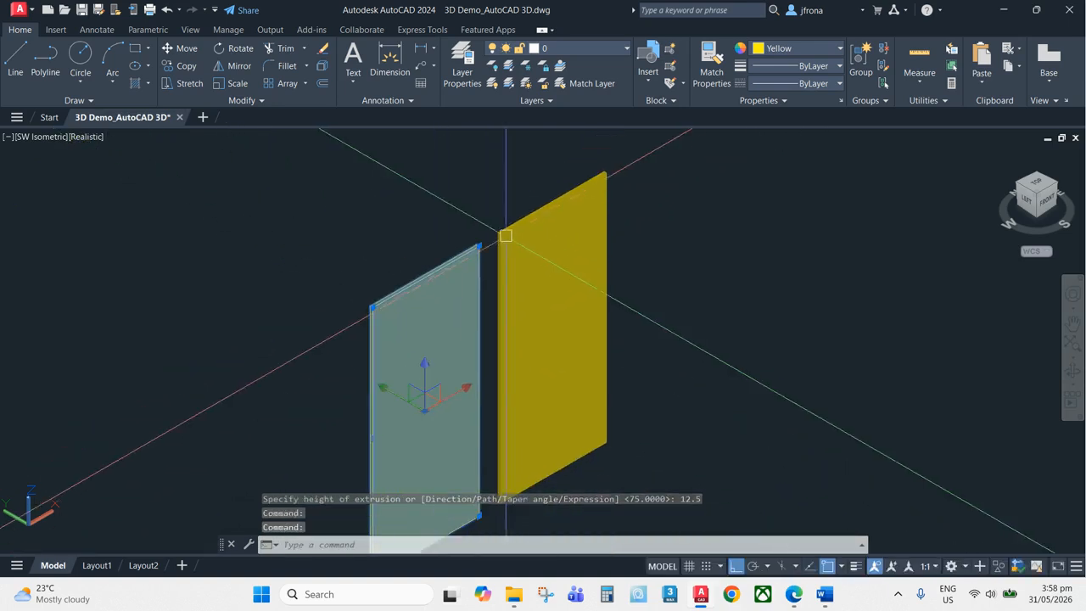
scroll(509, 233, "up", 5)
key("Escape")
left_click(494, 210)
key("Escape")
left_click(418, 273)
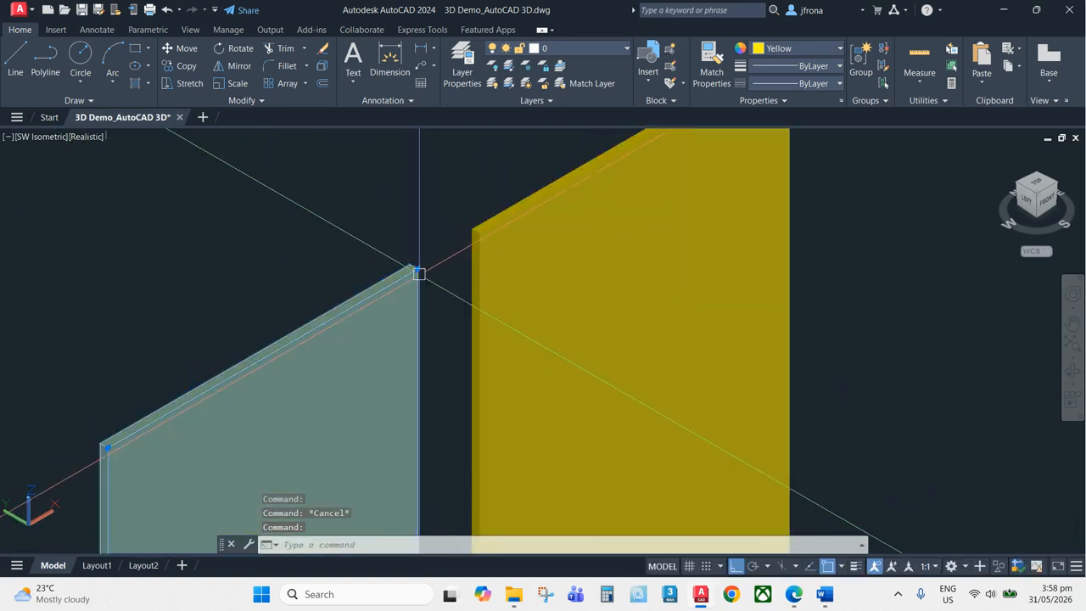
key("Escape")
left_click(494, 224)
scroll(494, 223, "down", 4)
key("Escape")
left_click(449, 249)
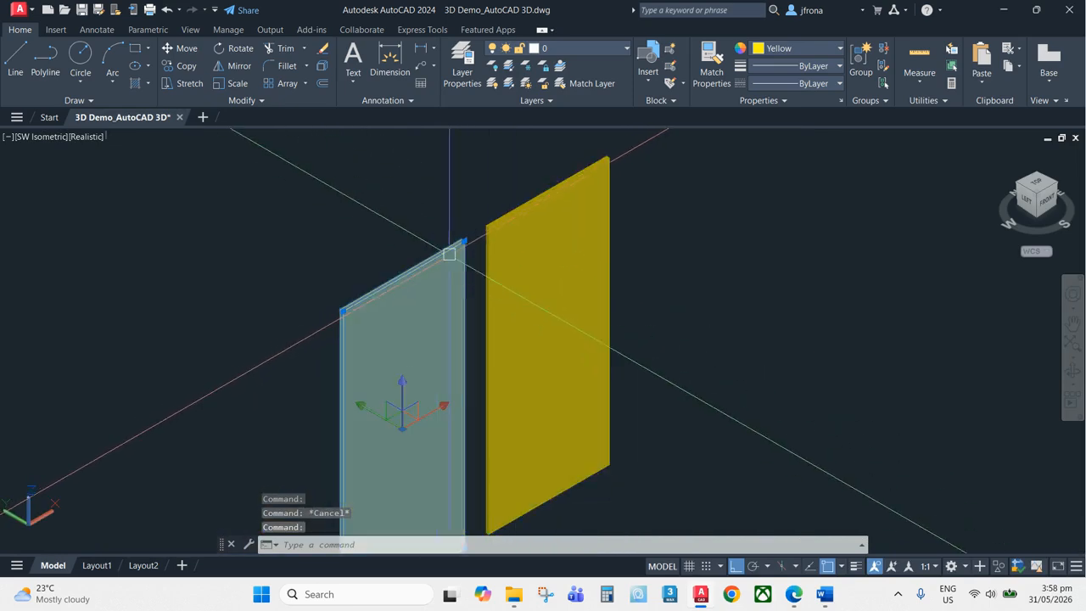
key("Escape")
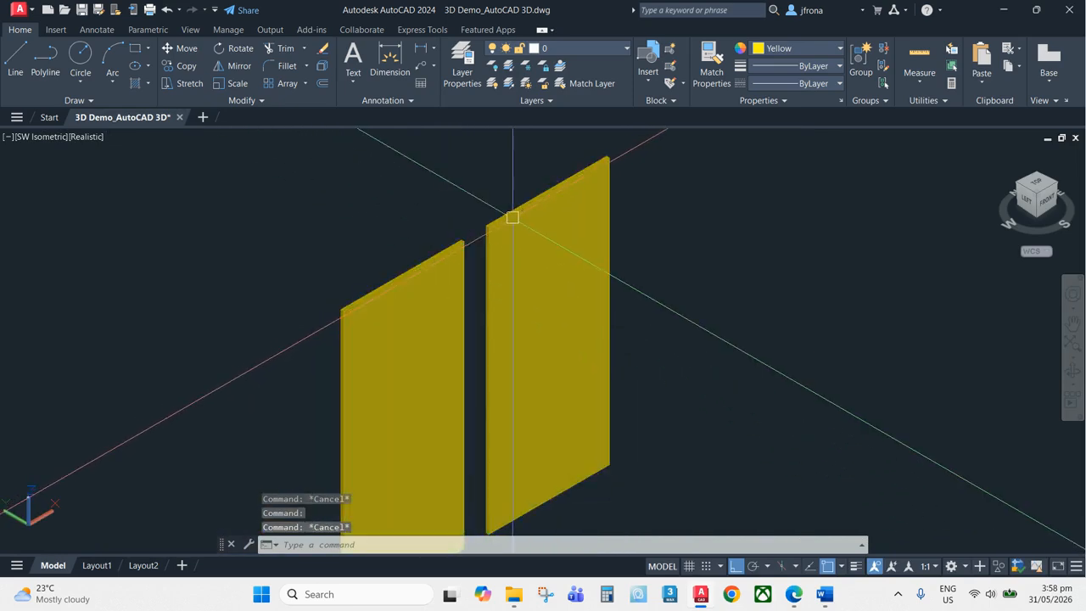
key("Escape")
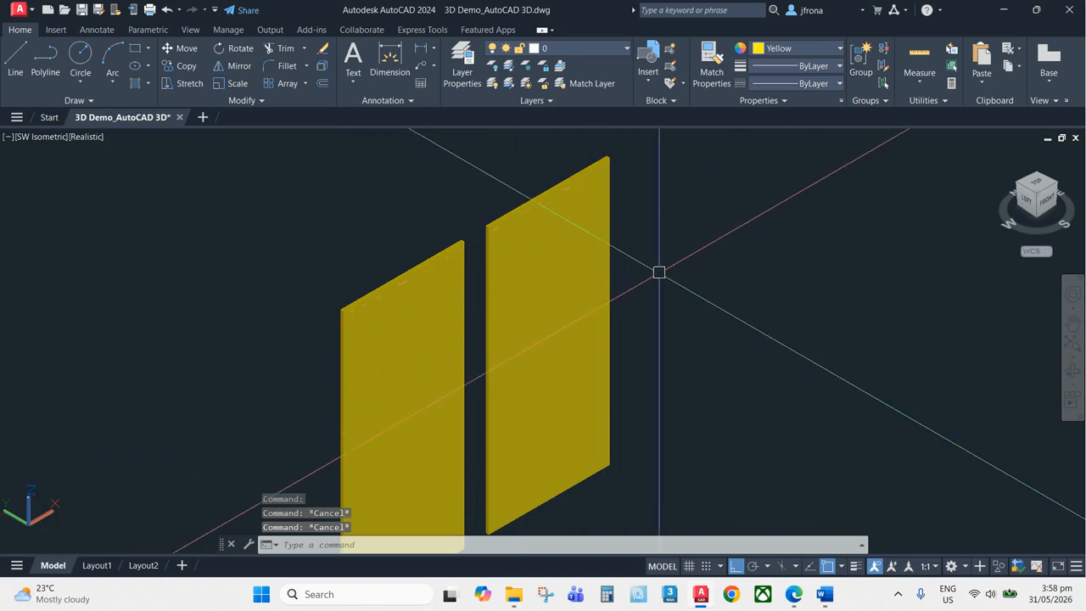
Union the two pane solids into a single object
type("u")
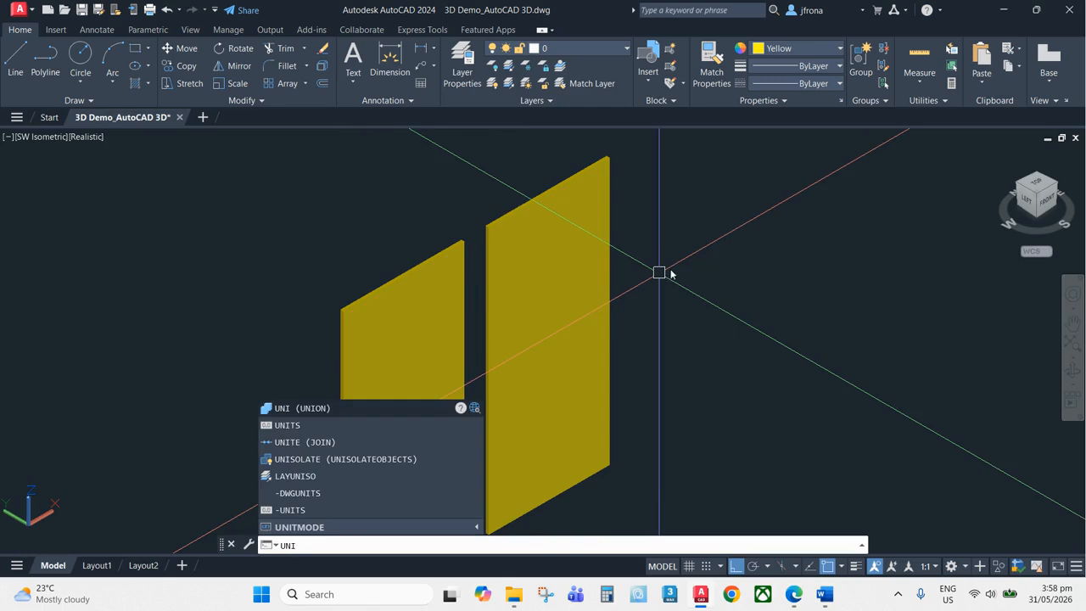
key("Return")
left_click(543, 200)
left_click(438, 251)
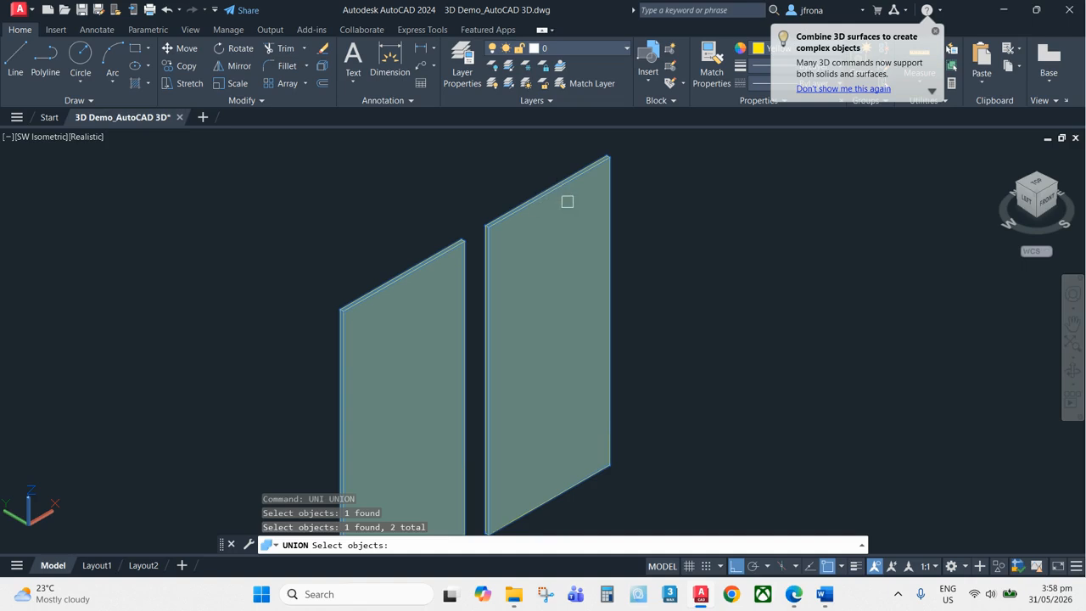
key("Return")
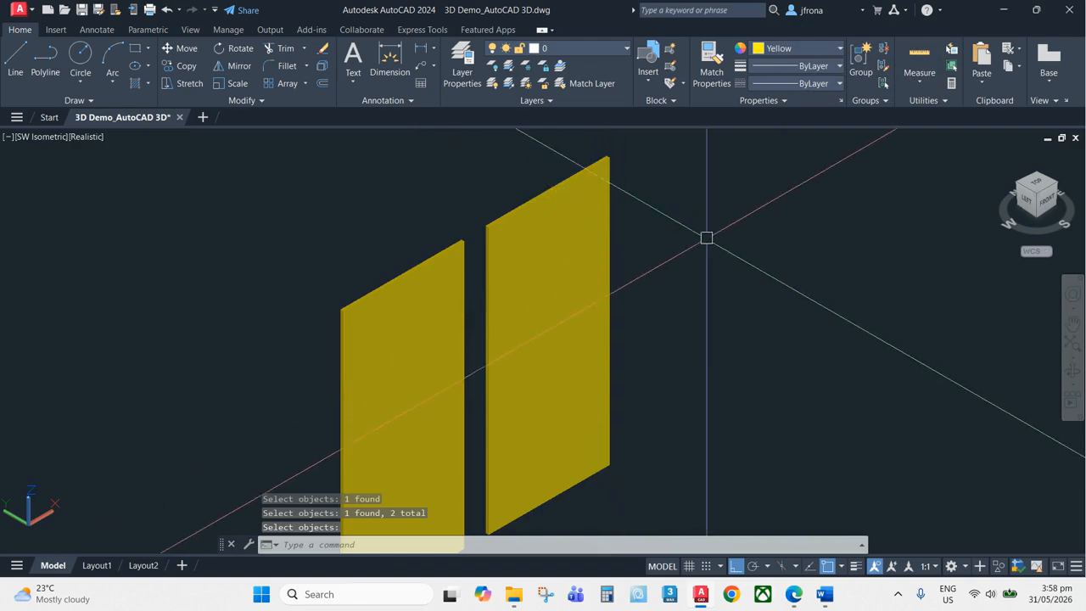
left_click(532, 200)
scroll(754, 216, "down", 6)
scroll(751, 250, "up", 4)
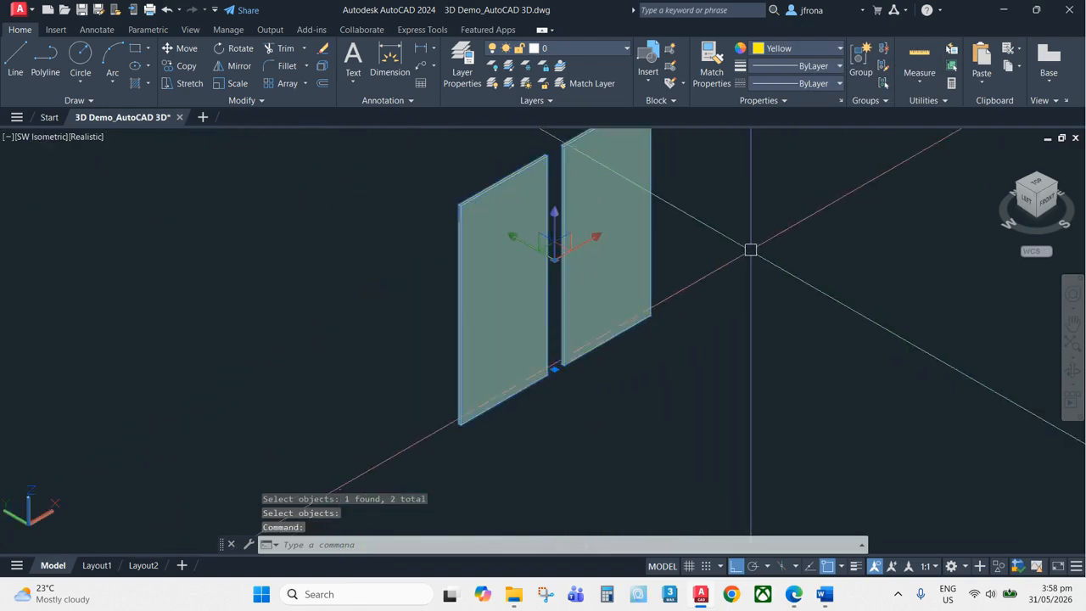
Set the colour of the combined pane solid to Cyan
middle_click_drag(749, 247, 667, 331)
key("Escape")
scroll(706, 344, "down", 4)
scroll(548, 352, "up", 2)
scroll(674, 334, "down", 2)
left_click(720, 352)
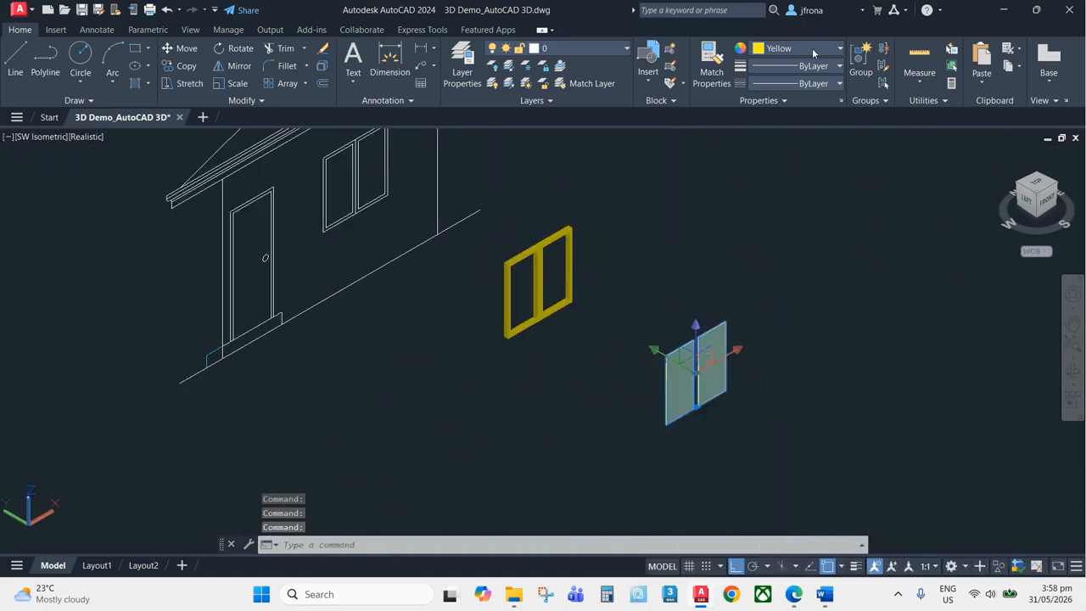
left_click(813, 50)
left_click(802, 183)
key("Escape")
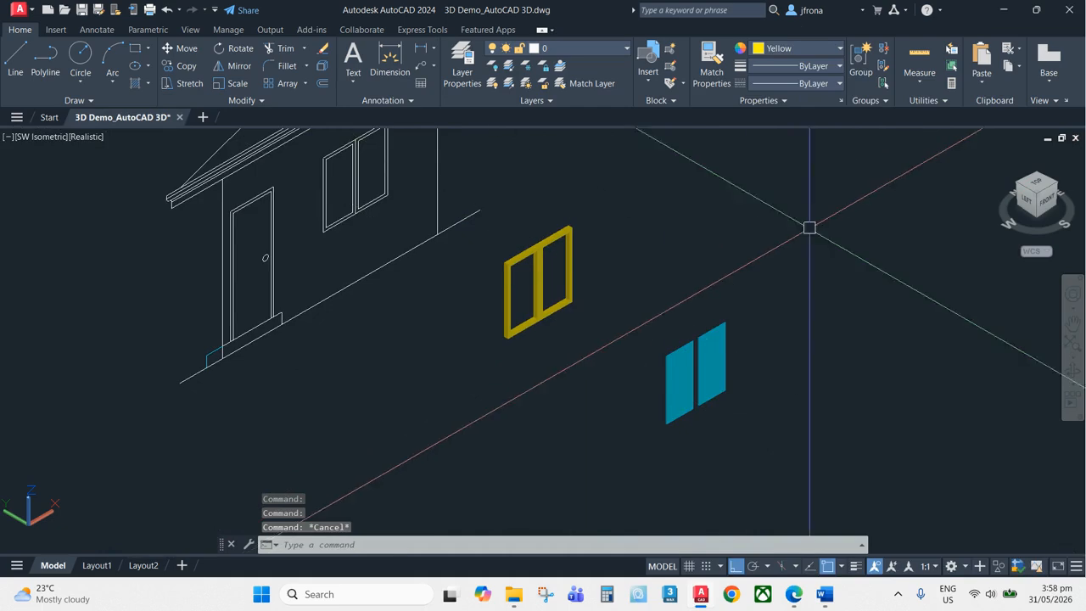
Set the combined pane solid's colour to a light blue from the palette
left_click(719, 363)
left_click(807, 51)
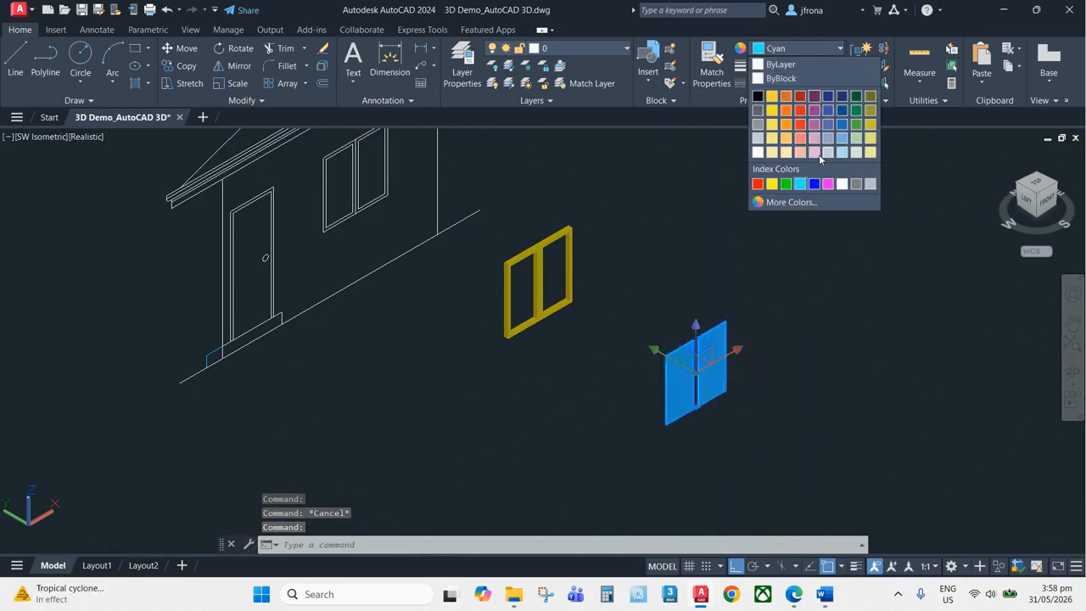
left_click(842, 141)
key("Escape")
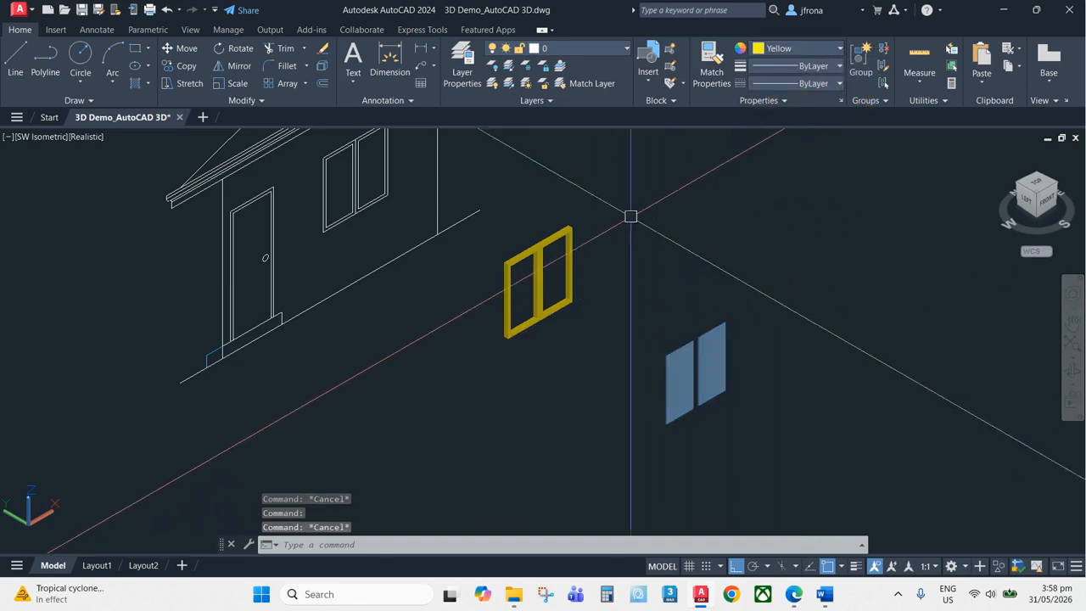
left_click(570, 239)
left_click(791, 54)
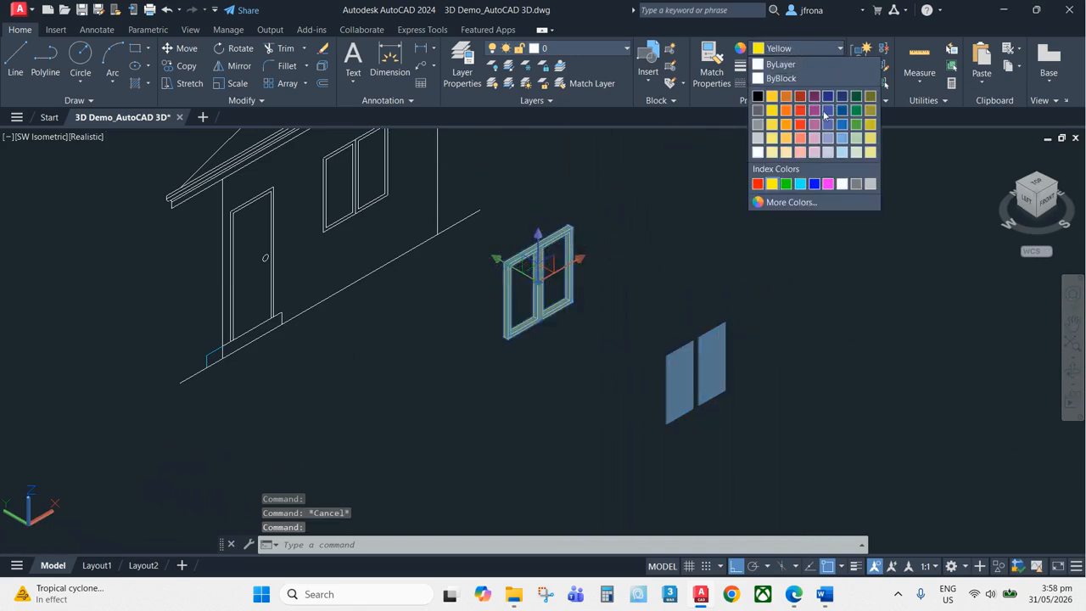
left_click(830, 127)
key("Escape")
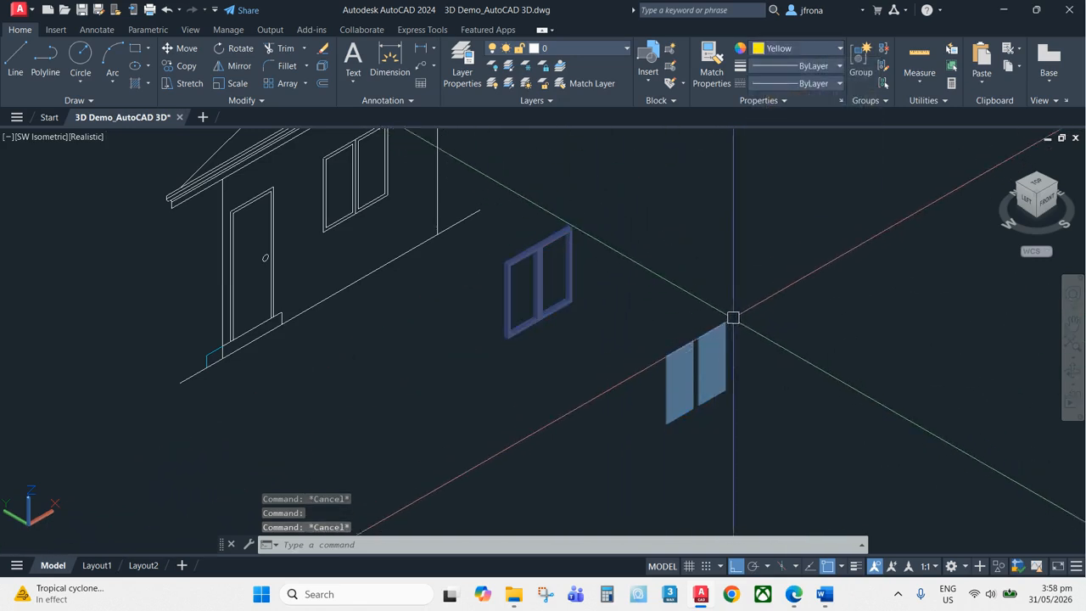
Set the window frame solid's colour to Yellow
left_click(571, 241)
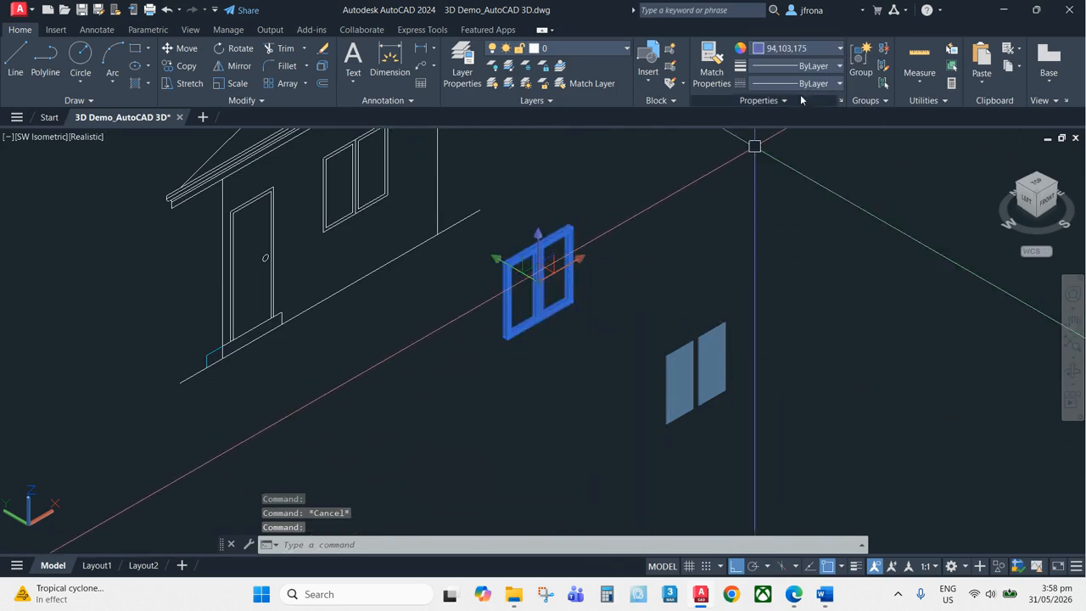
left_click(821, 51)
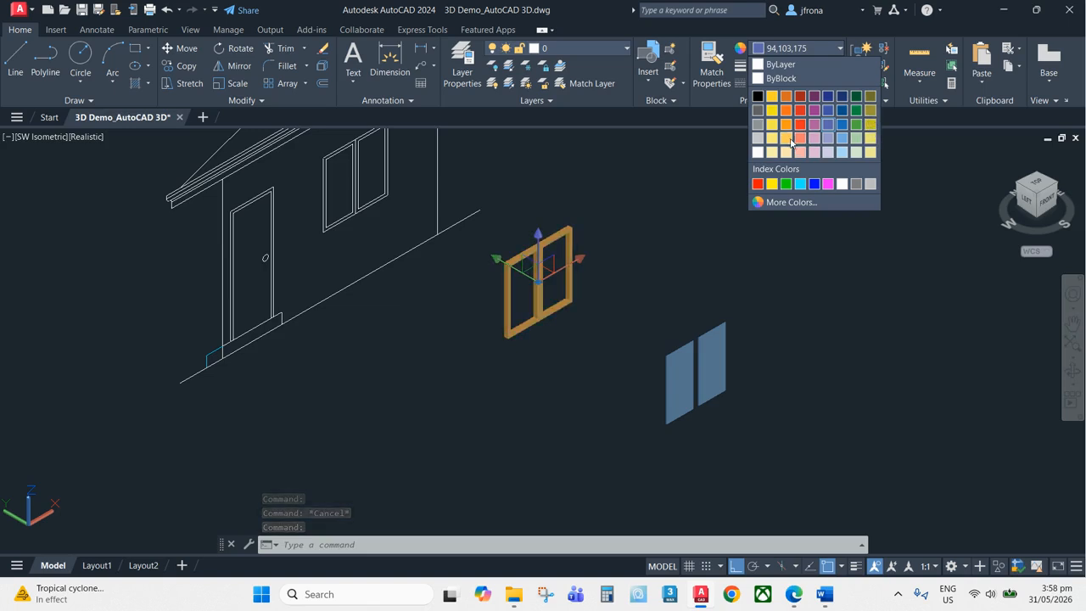
left_click(772, 183)
key("Escape")
Move the pane solid from its bottom corner onto the matching endpoint inside the window frame
scroll(735, 405, "up", 6)
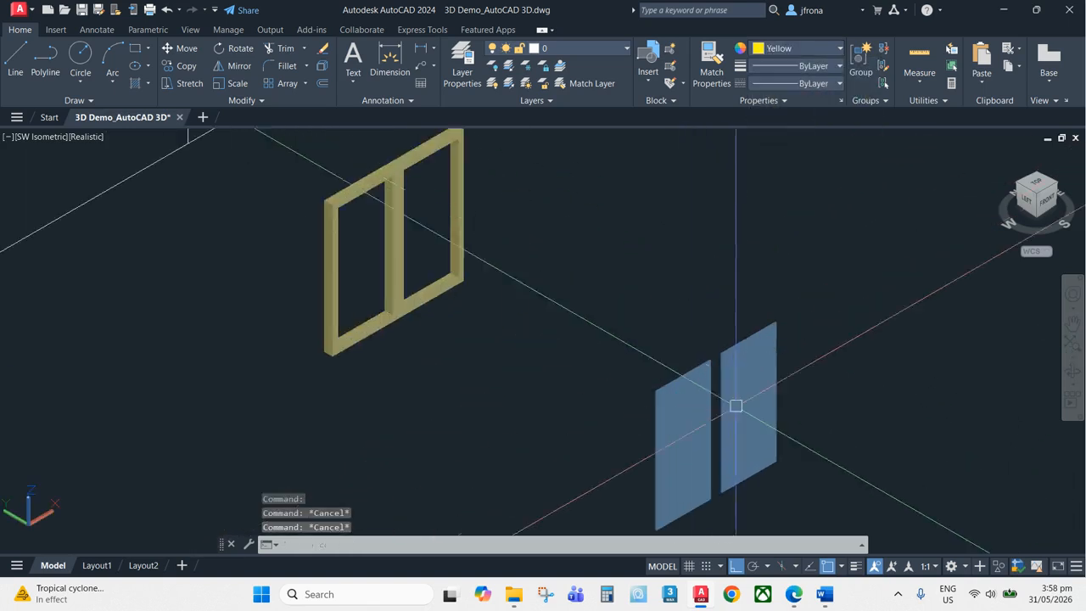
scroll(678, 408, "up", 4)
type("m")
key("Return")
left_click(701, 381)
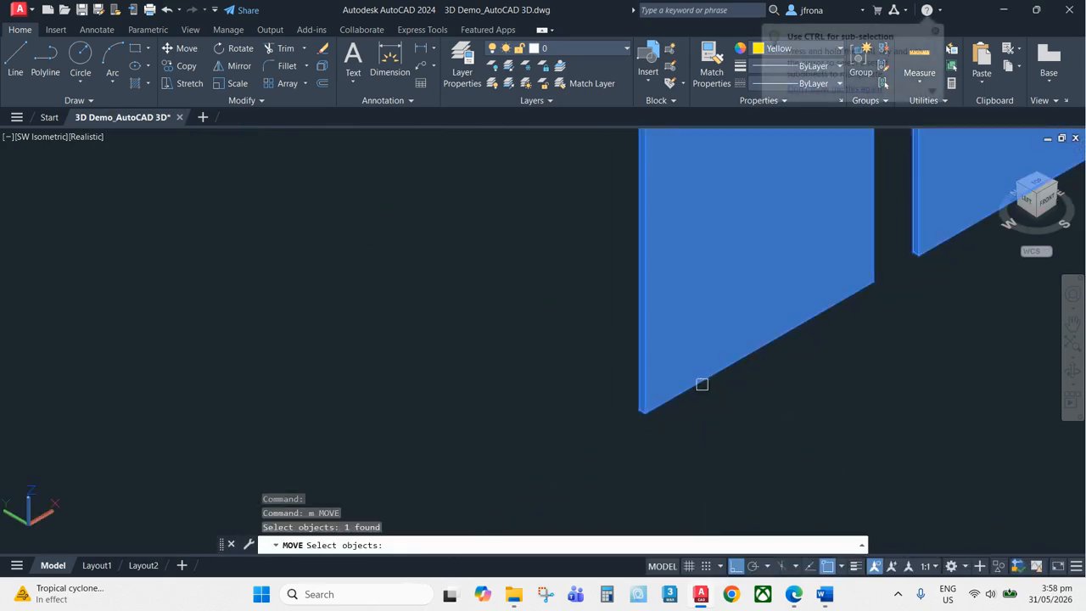
key("Return")
scroll(635, 427, "up", 4)
left_click(687, 415)
scroll(708, 399, "down", 6)
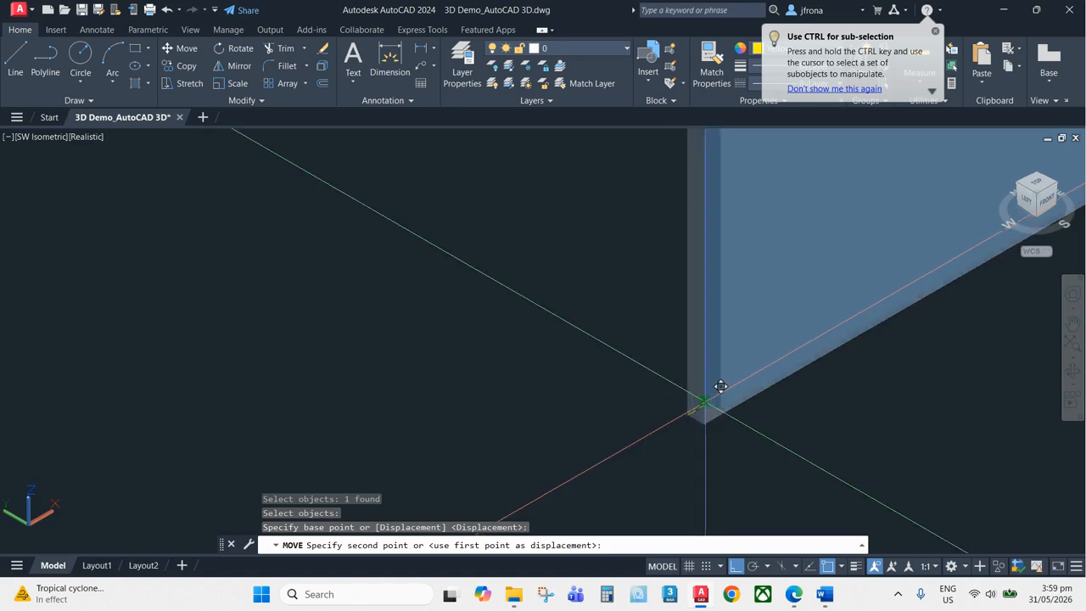
scroll(545, 250, "up", 7)
scroll(443, 212, "up", 2)
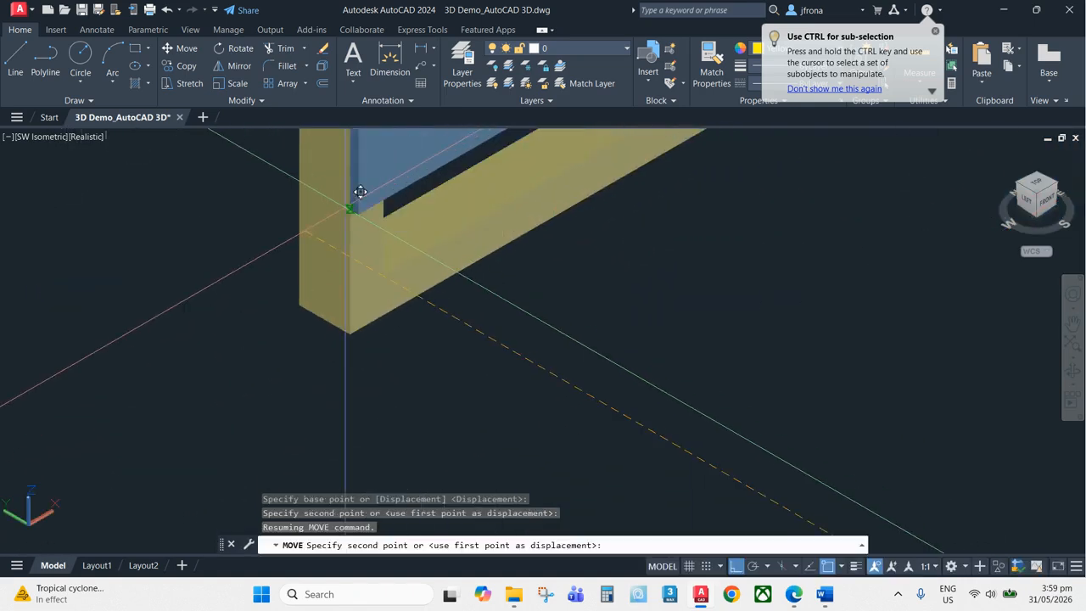
scroll(513, 319, "down", 4)
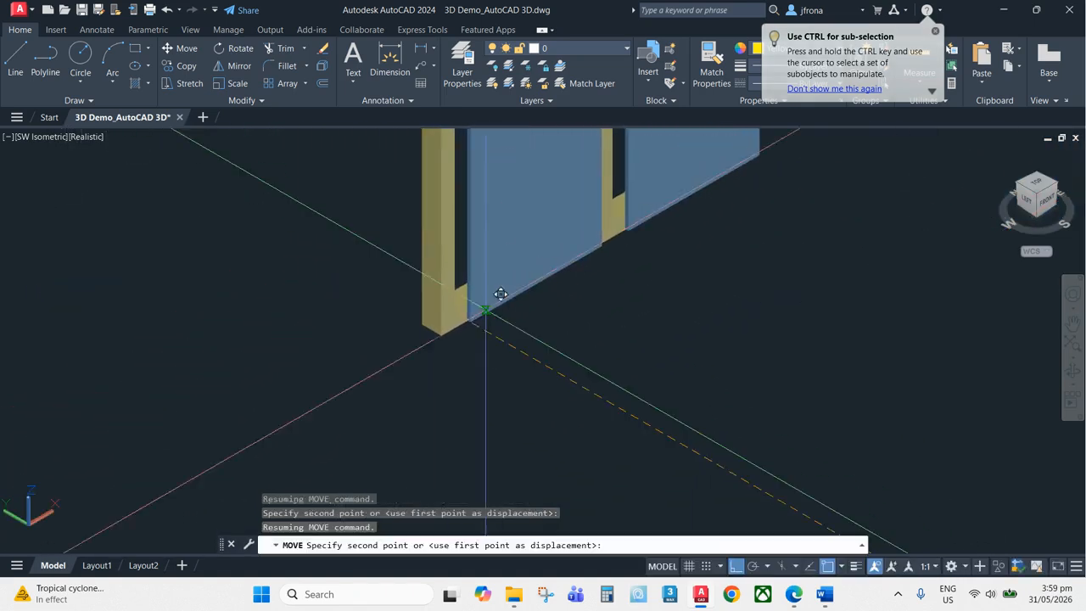
scroll(431, 273, "up", 5)
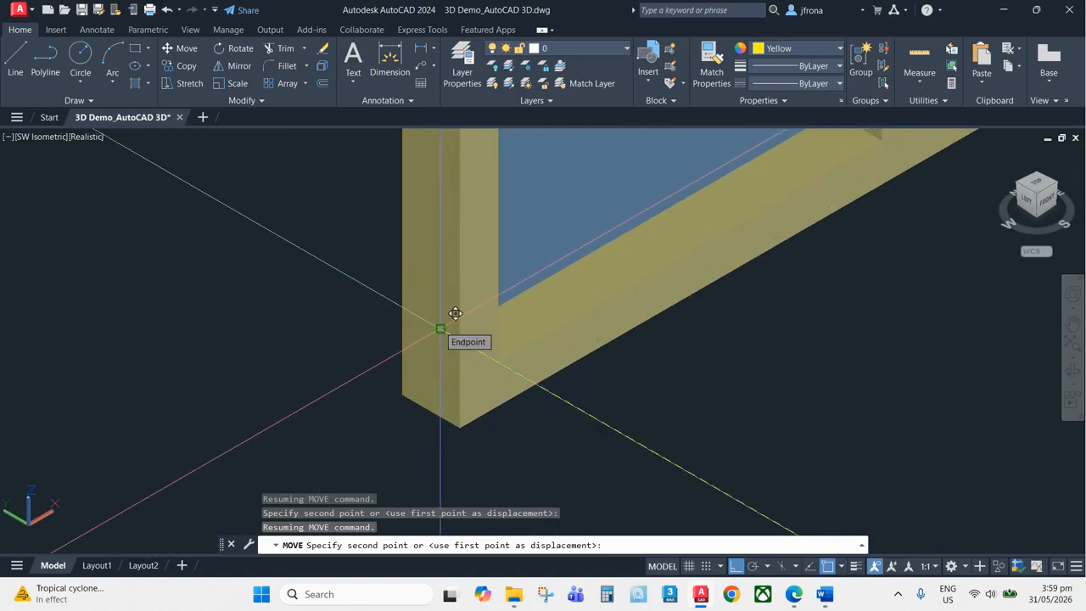
left_click(441, 329)
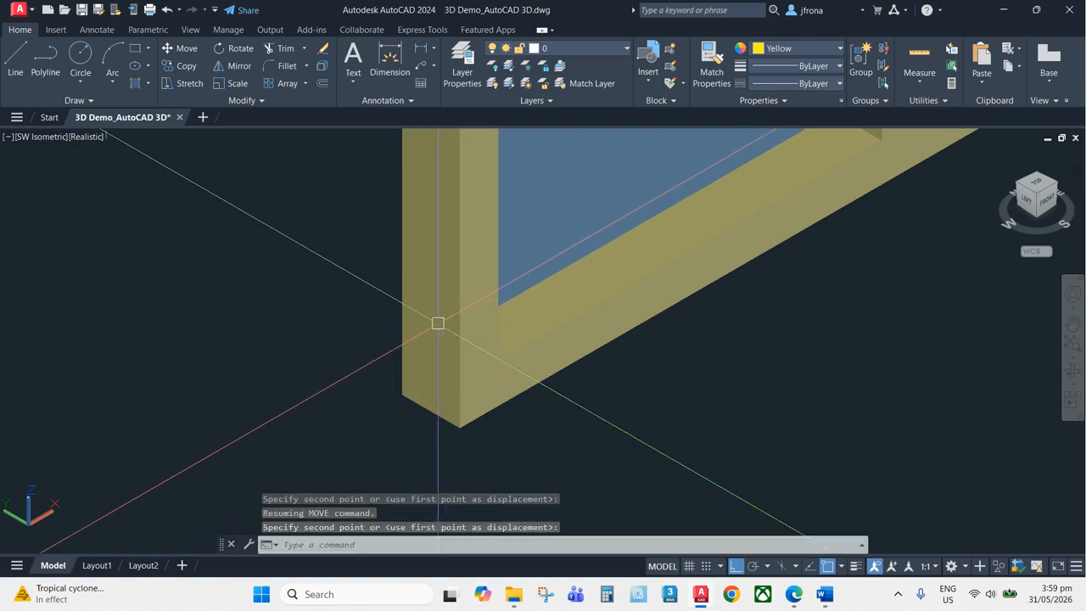
Examine the model from several isometric views to locate the wall opening for the window
scroll(475, 288, "down", 5)
scroll(490, 270, "up", 6)
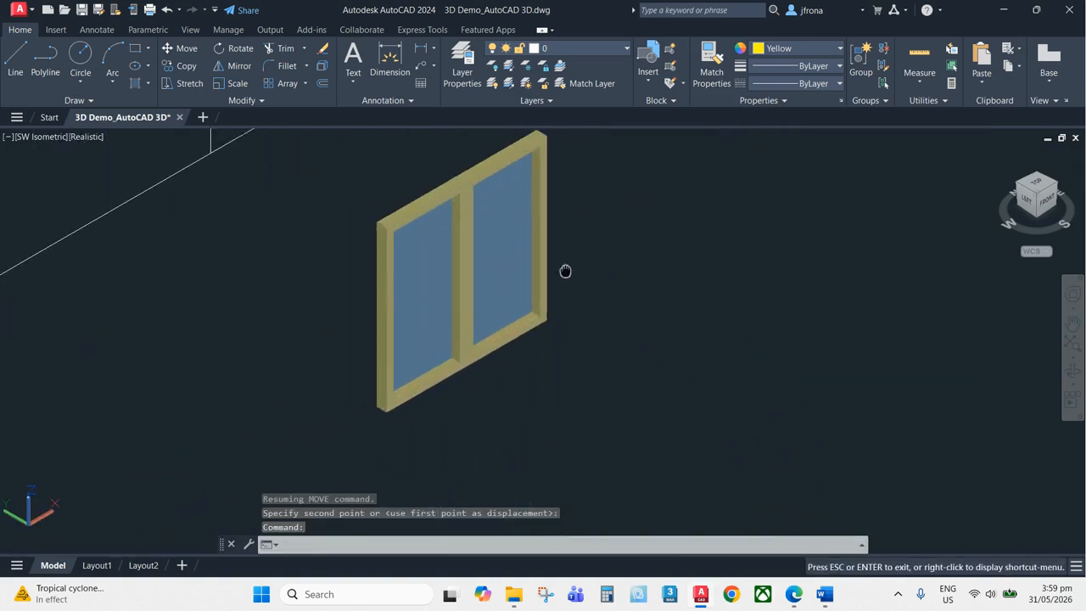
scroll(548, 297, "up", 5)
scroll(559, 297, "down", 5)
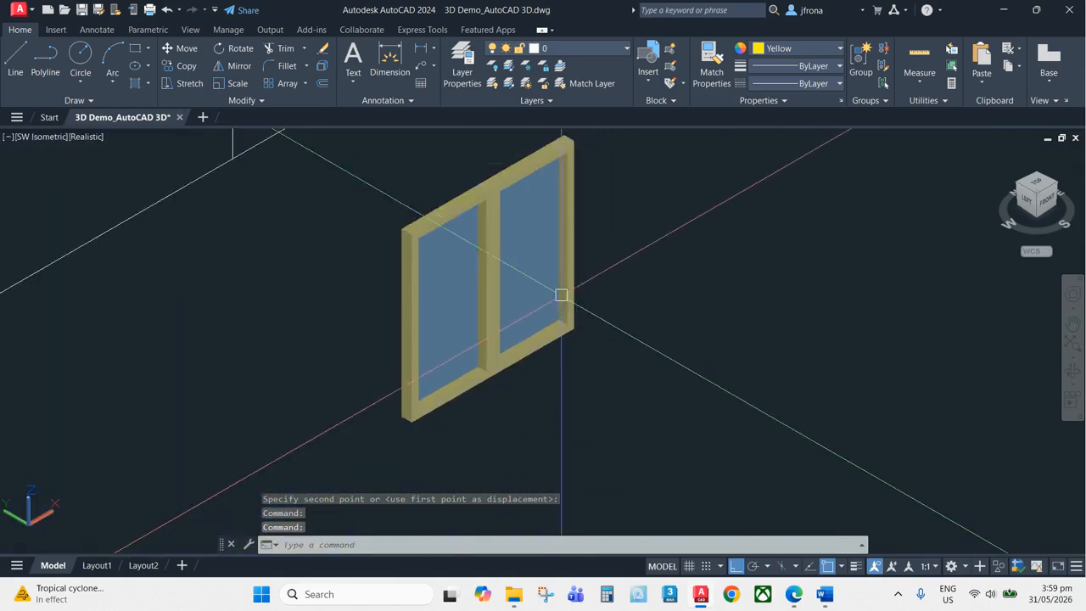
middle_click_drag(560, 296, 615, 285)
left_click(1057, 186)
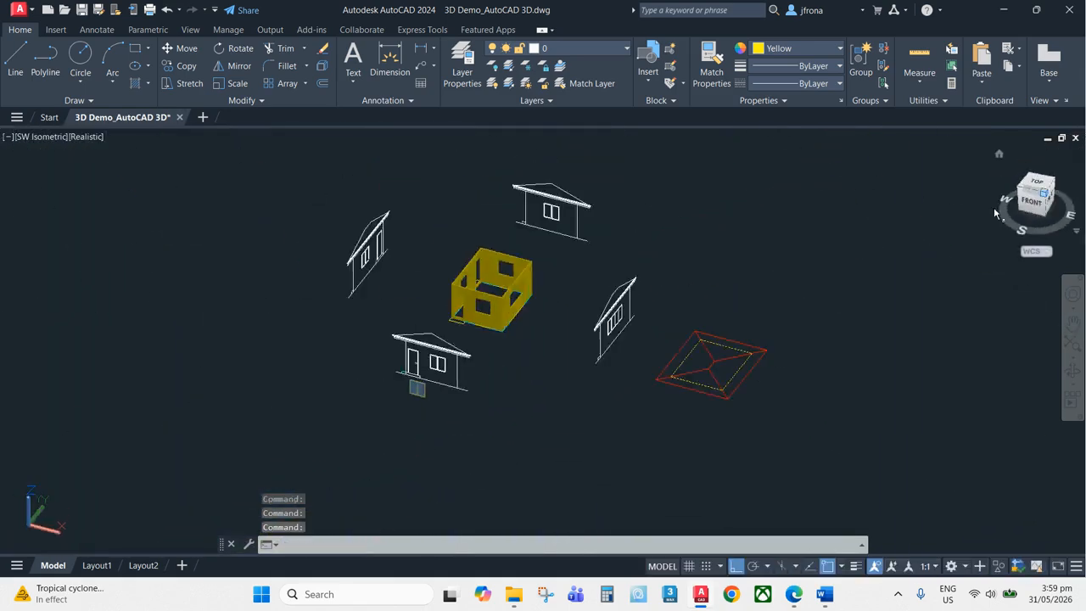
scroll(415, 392, "up", 8)
middle_click_drag(445, 302, 449, 433)
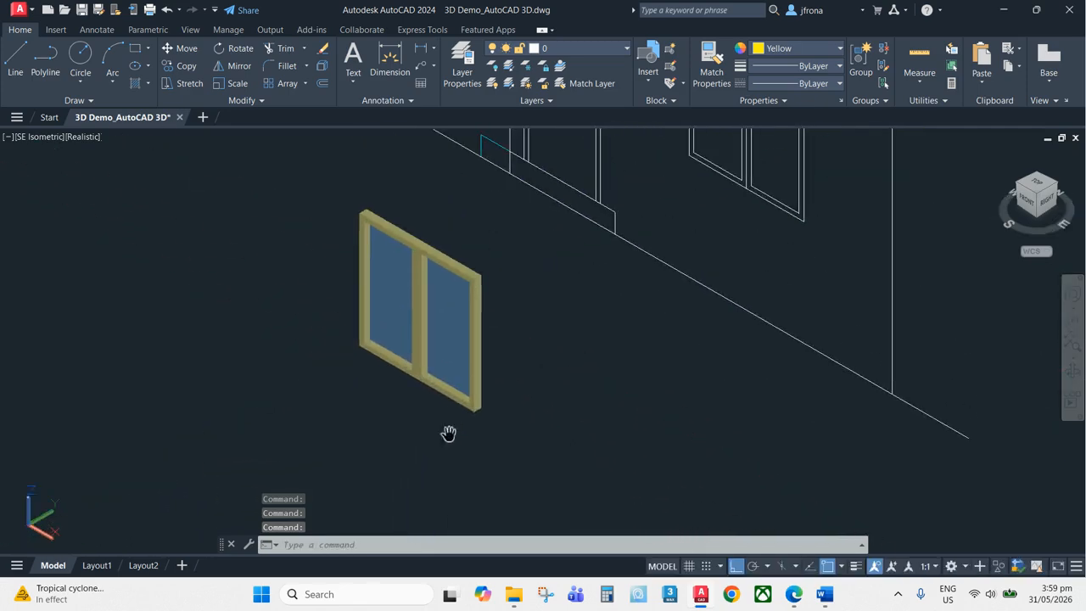
left_click(1057, 186)
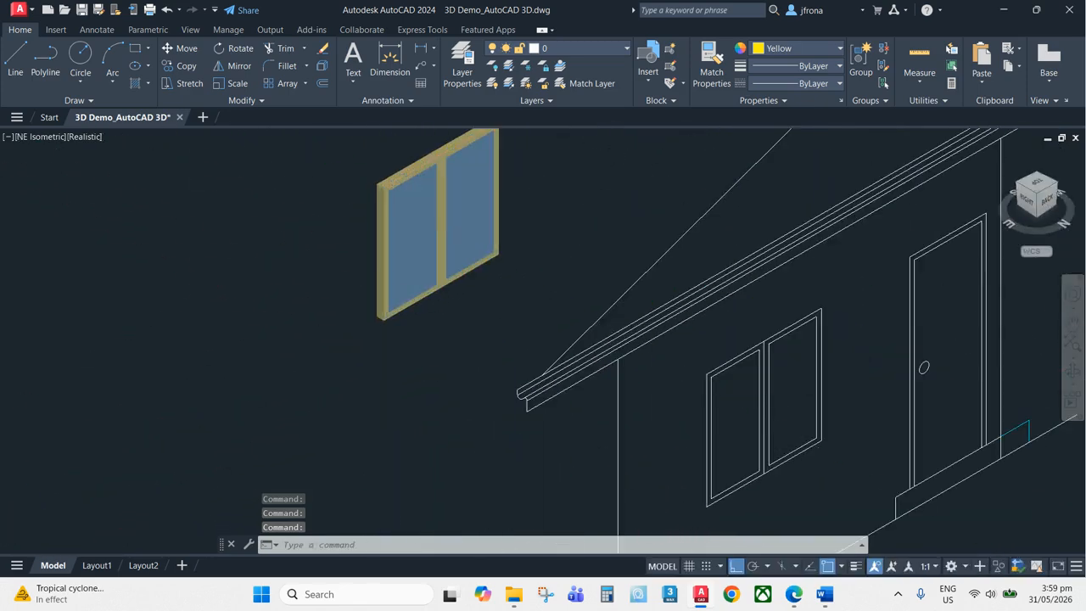
scroll(382, 194, "down", 6)
middle_click_drag(451, 212, 522, 247)
scroll(508, 244, "up", 2)
scroll(509, 251, "up", 4)
key("Escape")
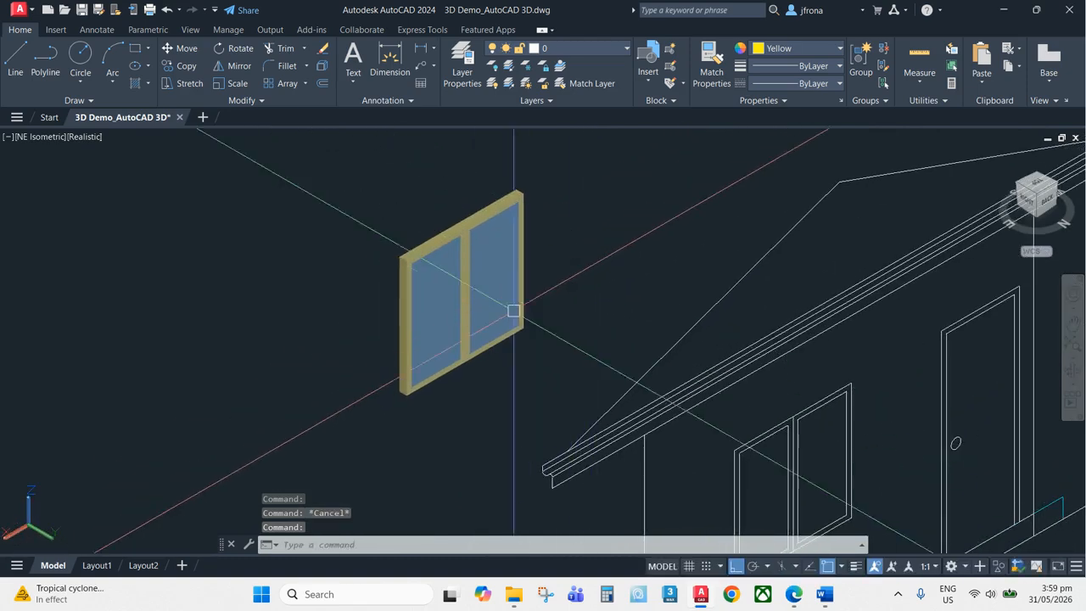
left_click(1036, 175)
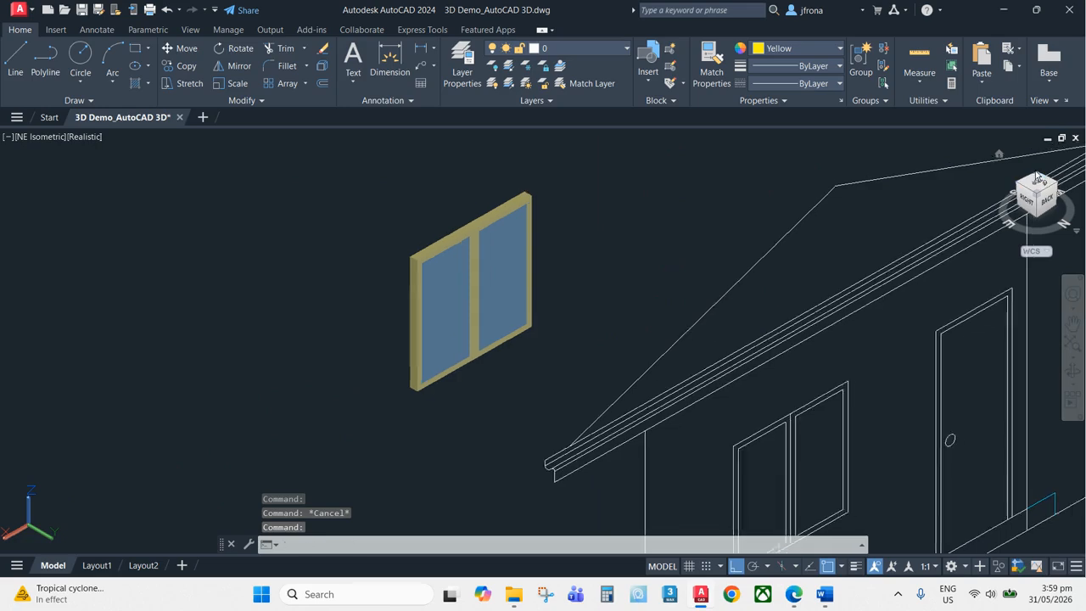
scroll(521, 441, "up", 7)
middle_click_drag(667, 428, 670, 429)
scroll(730, 374, "up", 5)
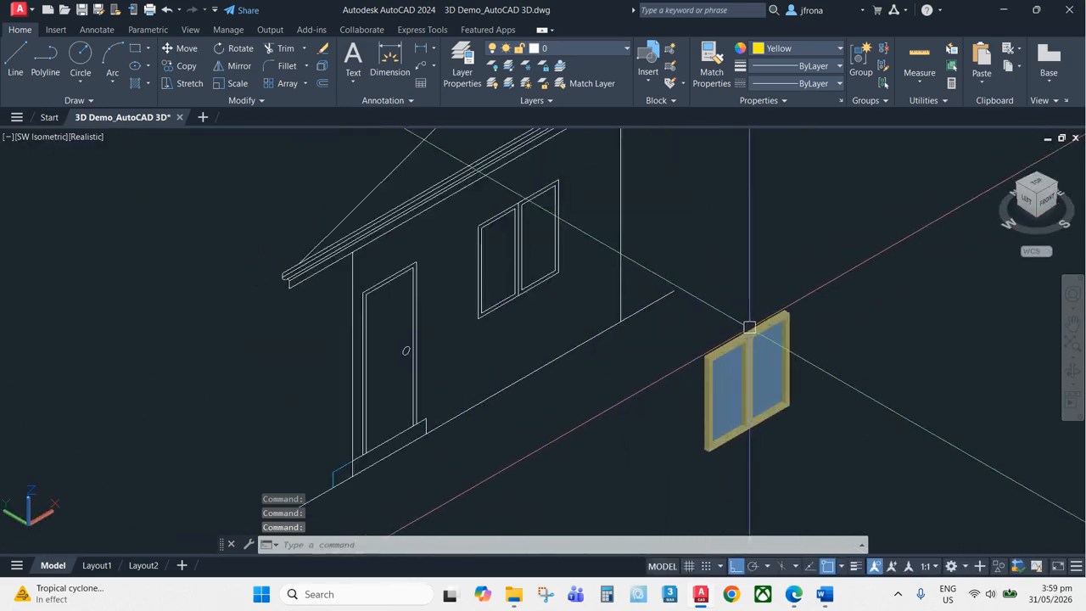
Move the frame and pane together from the frame's bottom corner into the window opening of the house wall
key("Escape")
type("m")
key("Return")
left_click(839, 170)
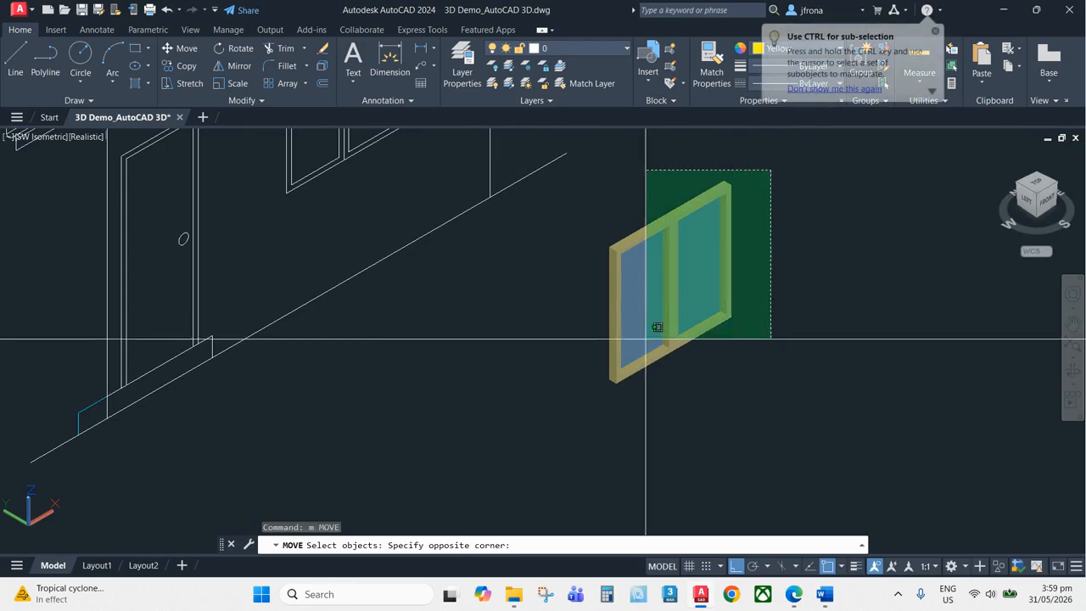
left_click(594, 427)
key("Return")
scroll(616, 382, "up", 5)
scroll(616, 383, "up", 3)
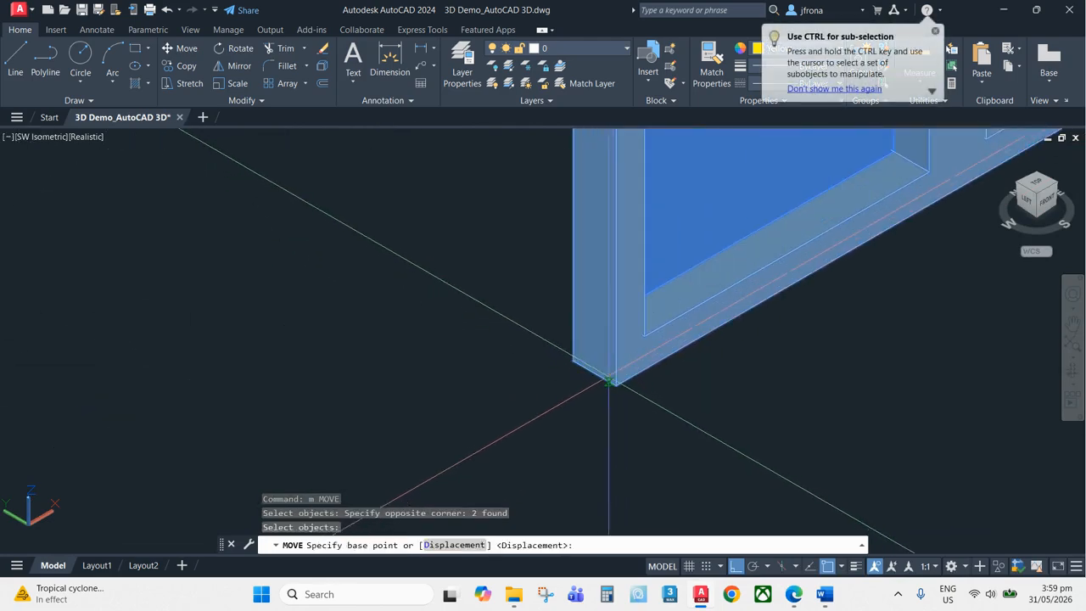
left_click(594, 372)
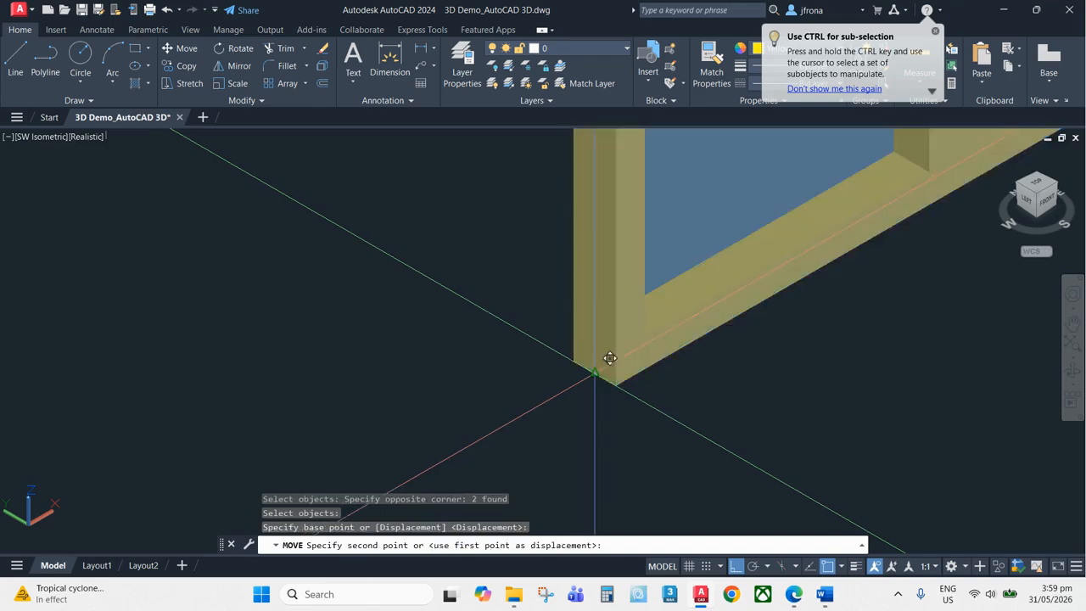
scroll(594, 371, "down", 10)
scroll(555, 270, "up", 10)
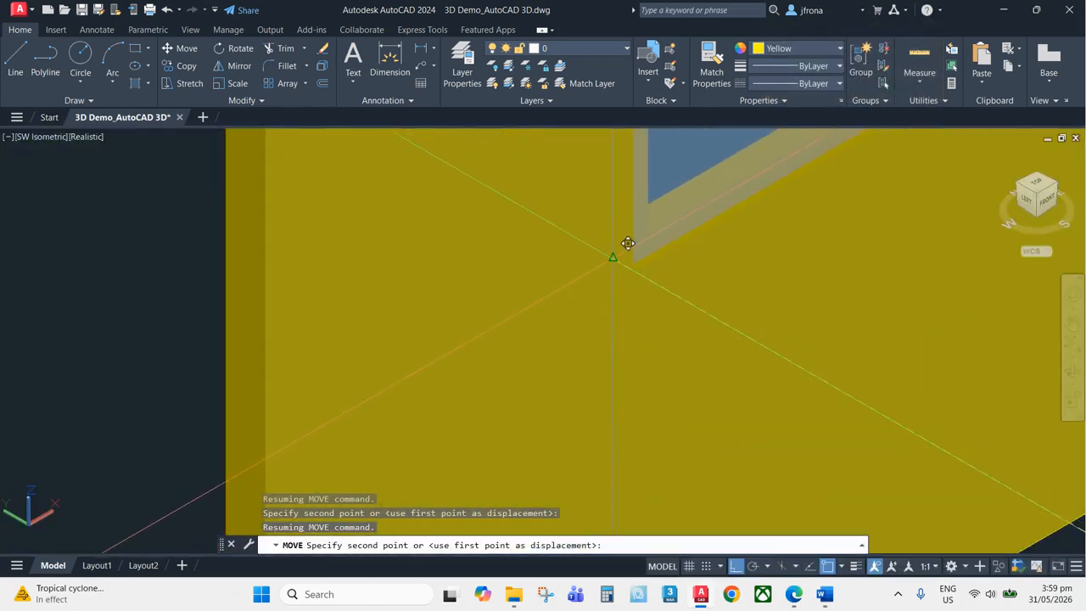
left_click(612, 256)
Inspect the placed window in the wall by zooming and orbiting, then return to the home view
scroll(733, 294, "down", 5)
scroll(691, 344, "up", 8)
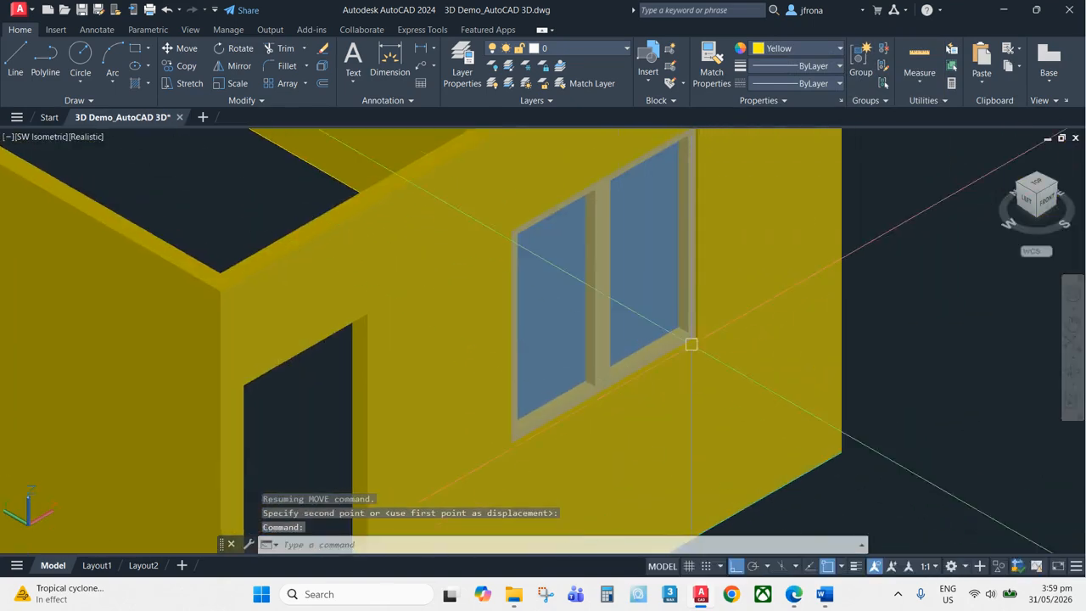
scroll(741, 295, "down", 5)
scroll(774, 280, "up", 6)
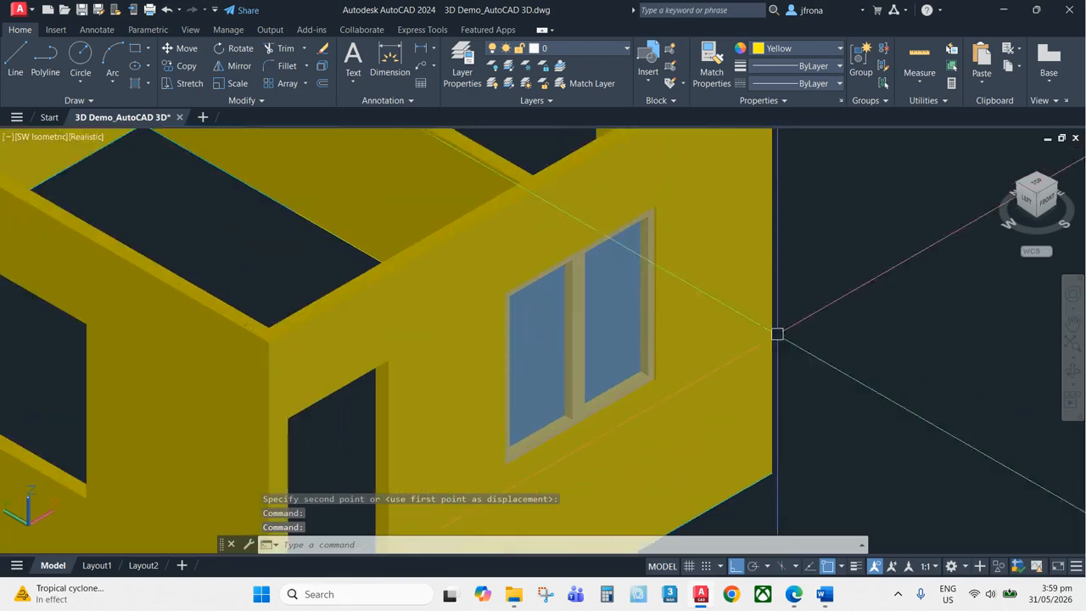
key("Escape")
key("Escape")
scroll(812, 235, "down", 6)
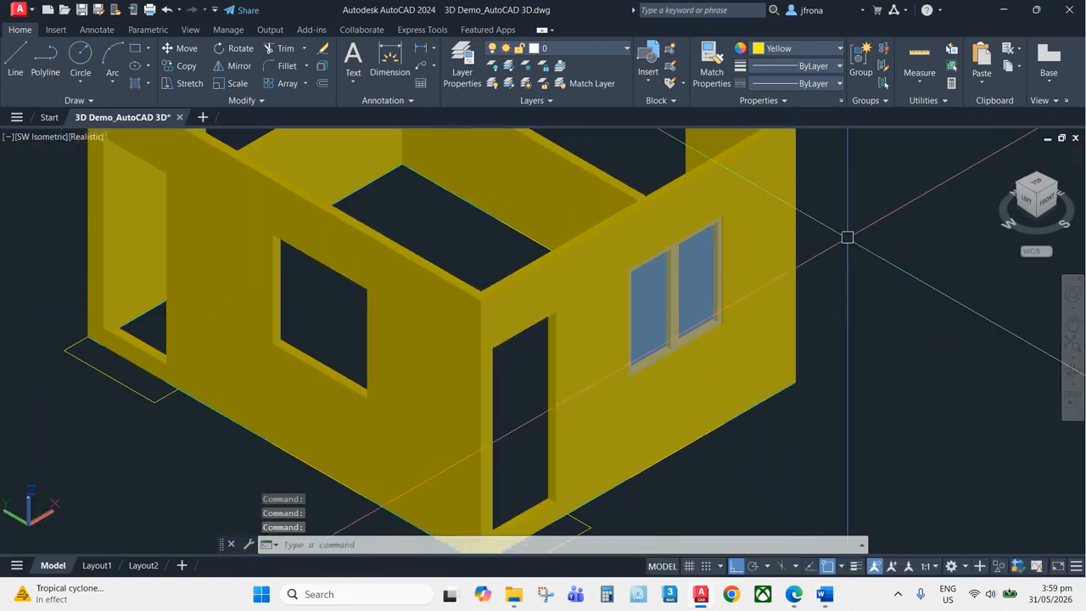
scroll(1048, 191, "up", 4)
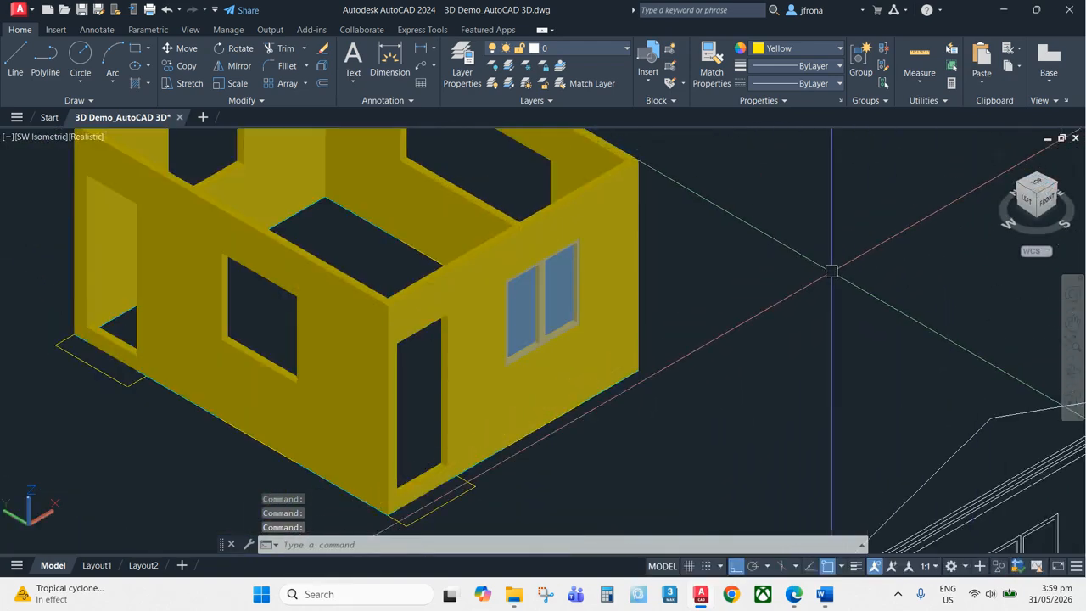
middle_click_drag(652, 247, 666, 278)
key("Escape")
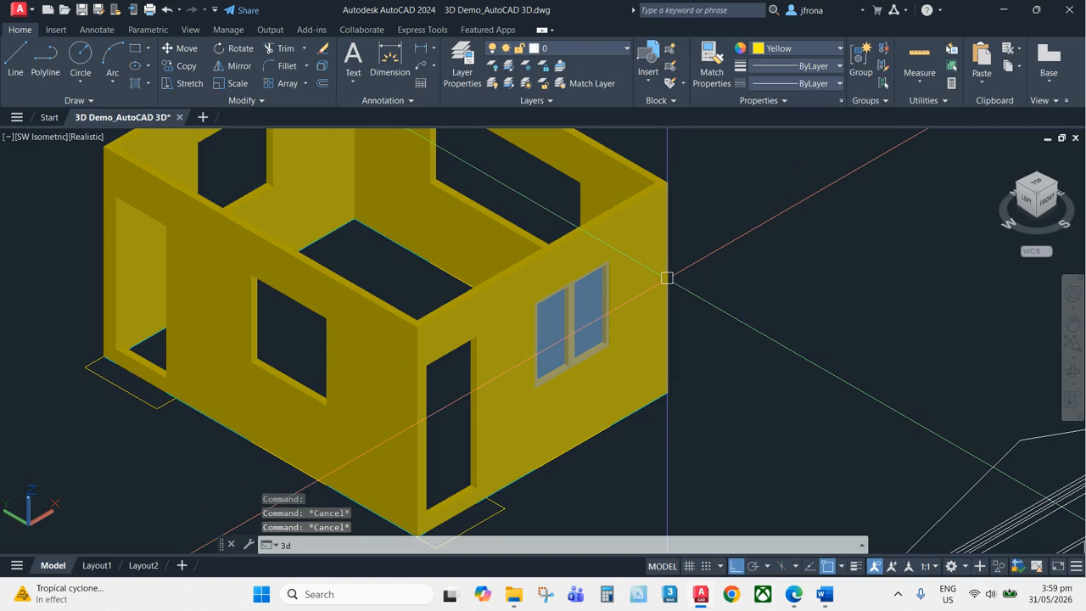
key("Return")
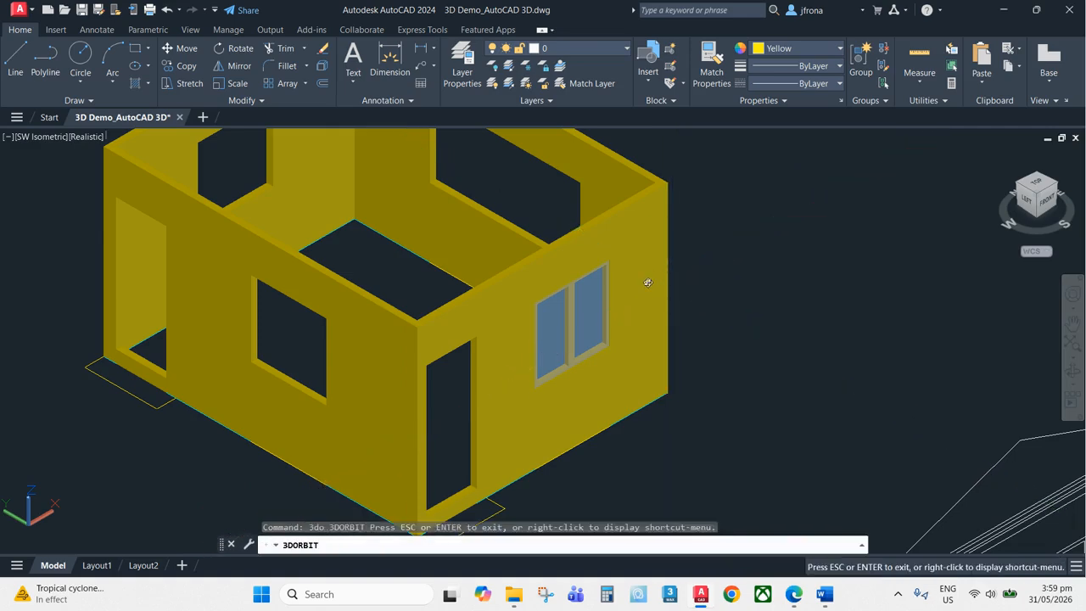
mouse_move(648, 283)
left_mouse_down()
mouse_move(290, 275)
mouse_move(213, 291)
mouse_move(229, 247)
mouse_move(281, 296)
mouse_move(447, 310)
mouse_move(623, 296)
mouse_move(681, 320)
mouse_move(645, 243)
mouse_move(646, 273)
left_mouse_up()
scroll(585, 327, "up", 6)
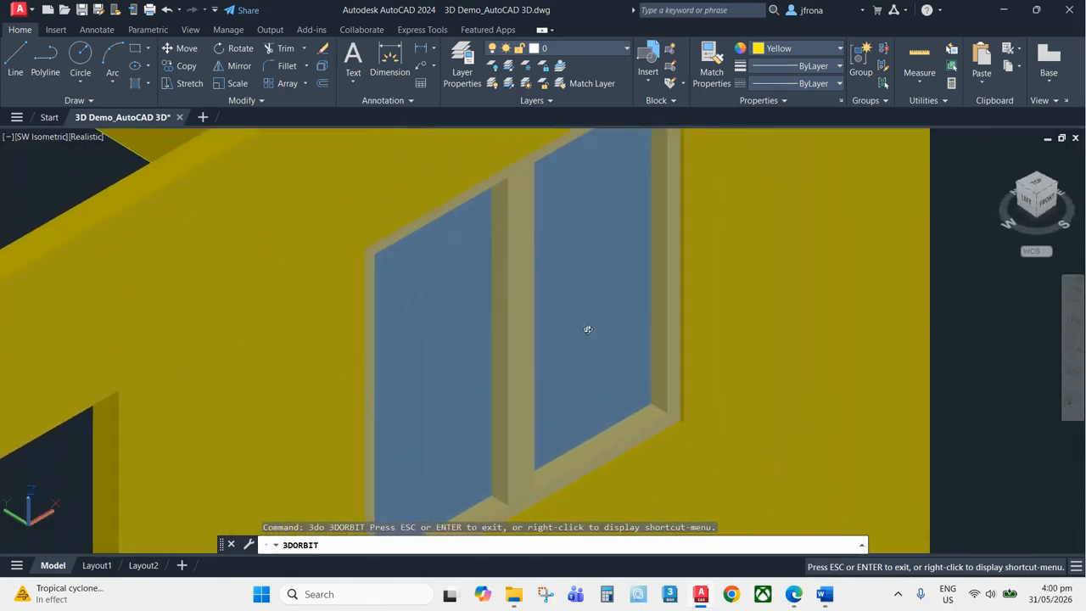
scroll(627, 254, "down", 5)
scroll(645, 229, "up", 6)
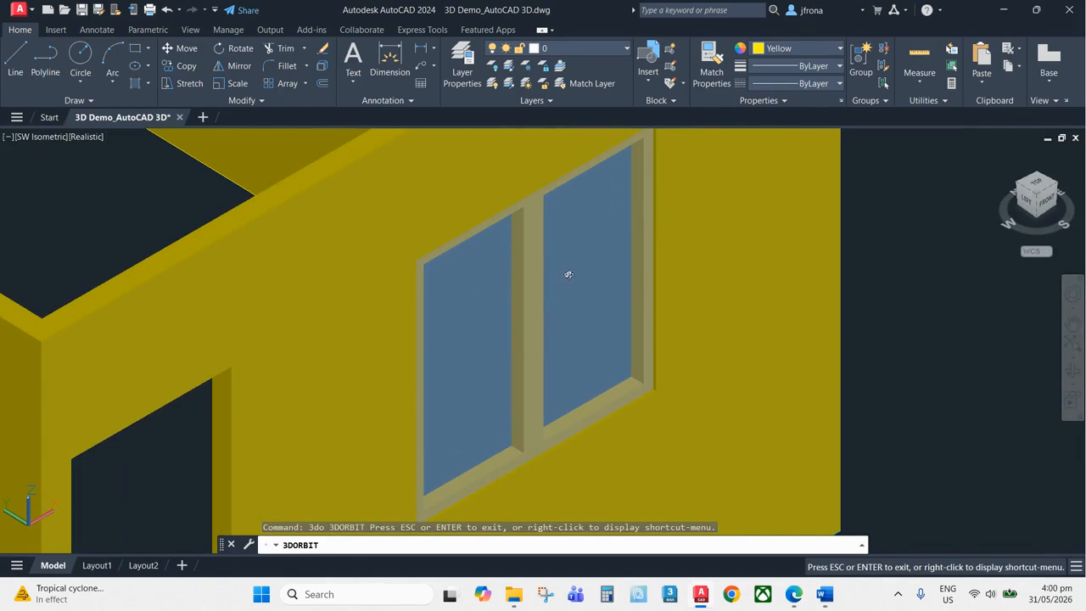
key("Escape")
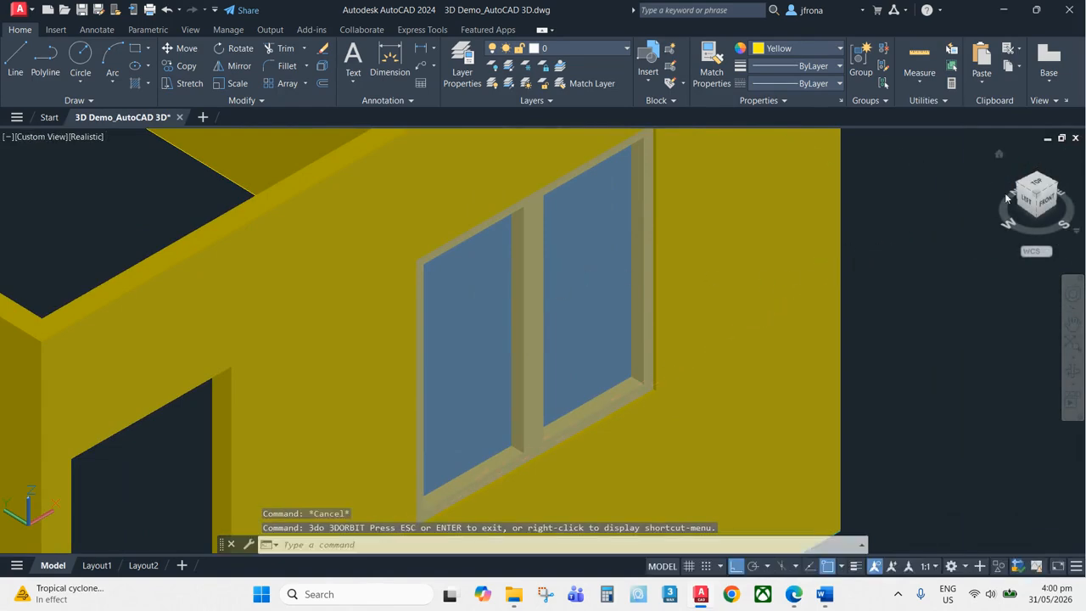
left_click(1036, 194)
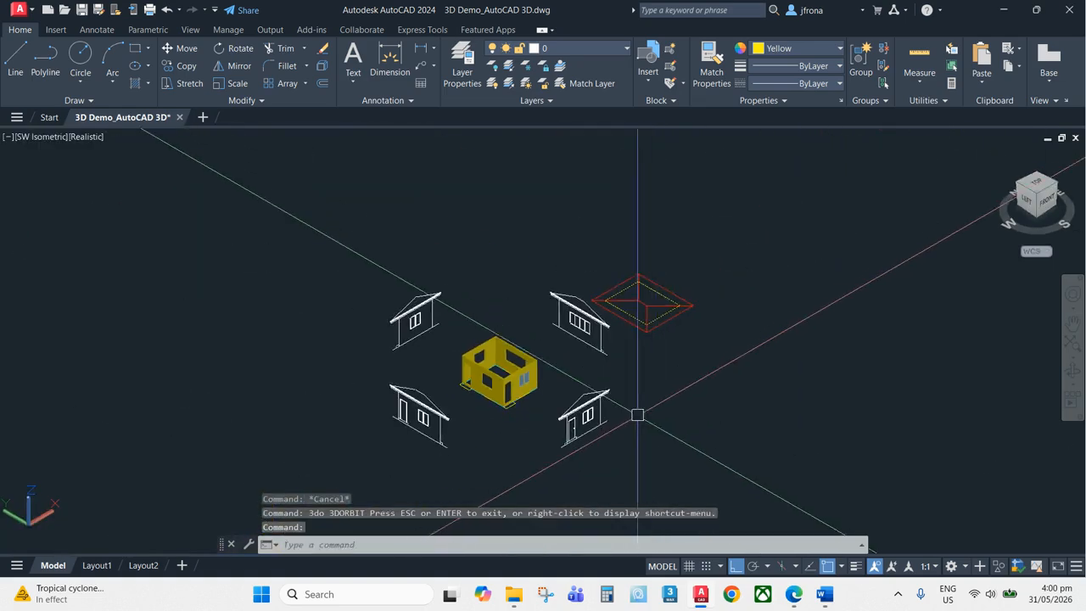
Copy the door elevation linework to an empty spot away from the house drawings
scroll(549, 453, "up", 8)
scroll(538, 351, "up", 8)
key("Escape")
key("Escape")
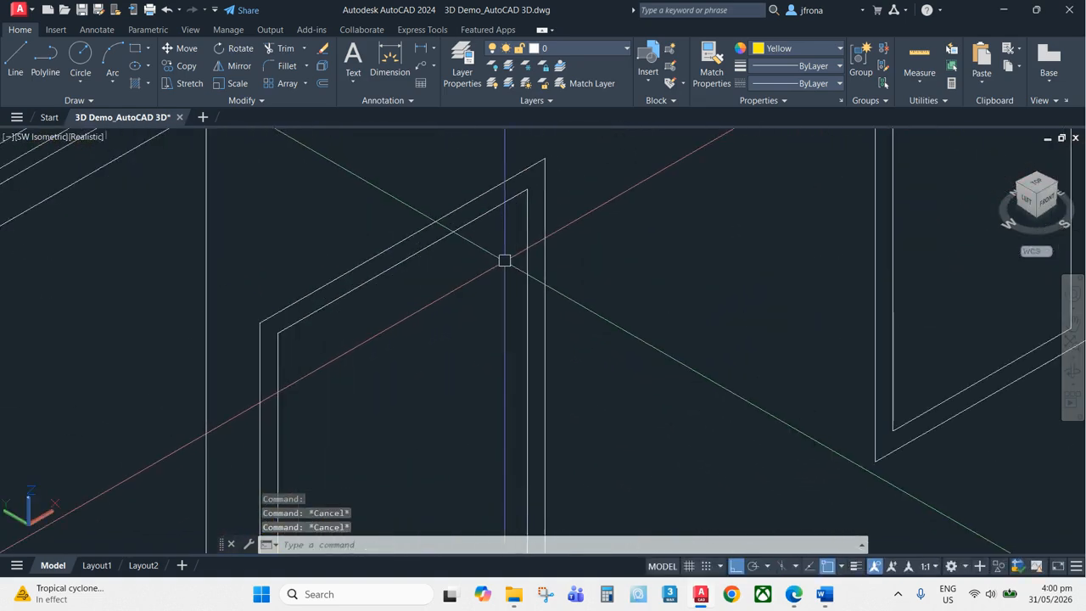
type("co")
key("Return")
left_click(601, 145)
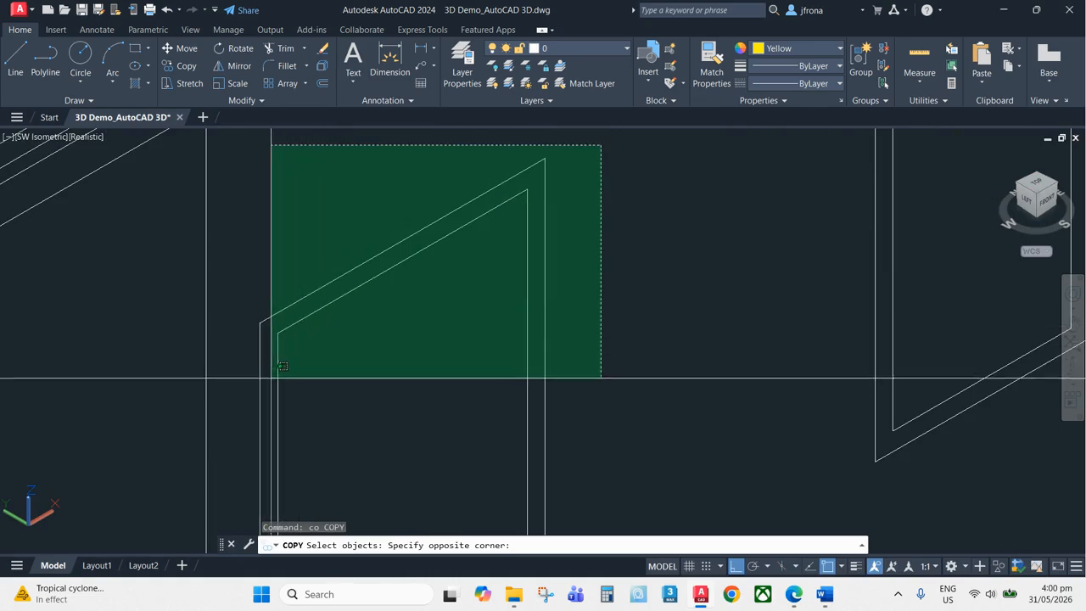
left_click(342, 387)
scroll(449, 332, "down", 5)
scroll(449, 382, "up", 5)
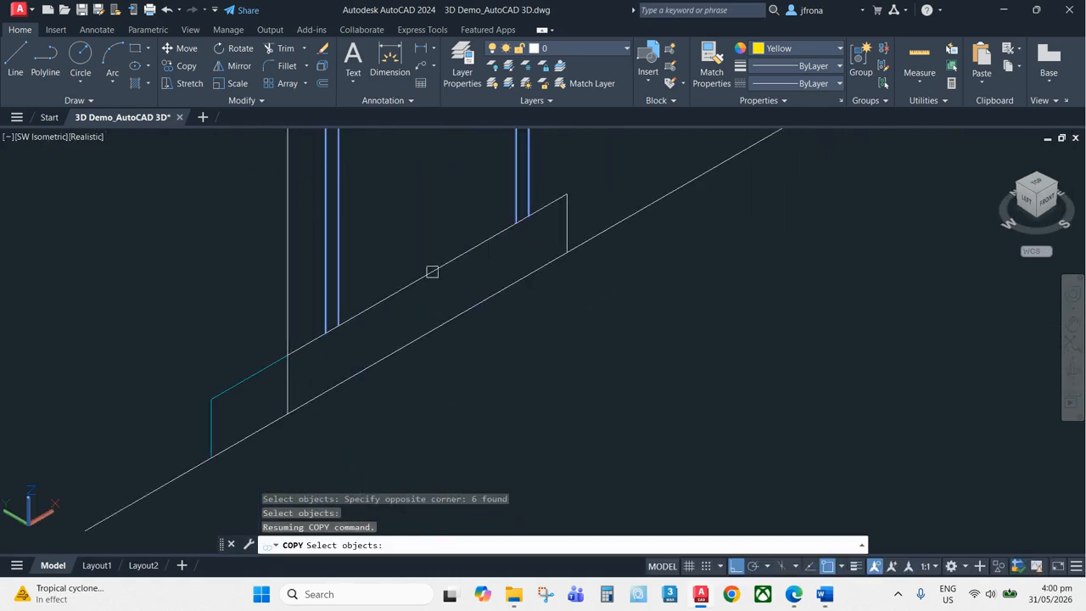
left_click(432, 269)
scroll(448, 279, "down", 6)
scroll(463, 281, "down", 2)
key("Return")
left_click(536, 291)
left_click(677, 370)
key("Escape")
key("Escape")
key("Escape")
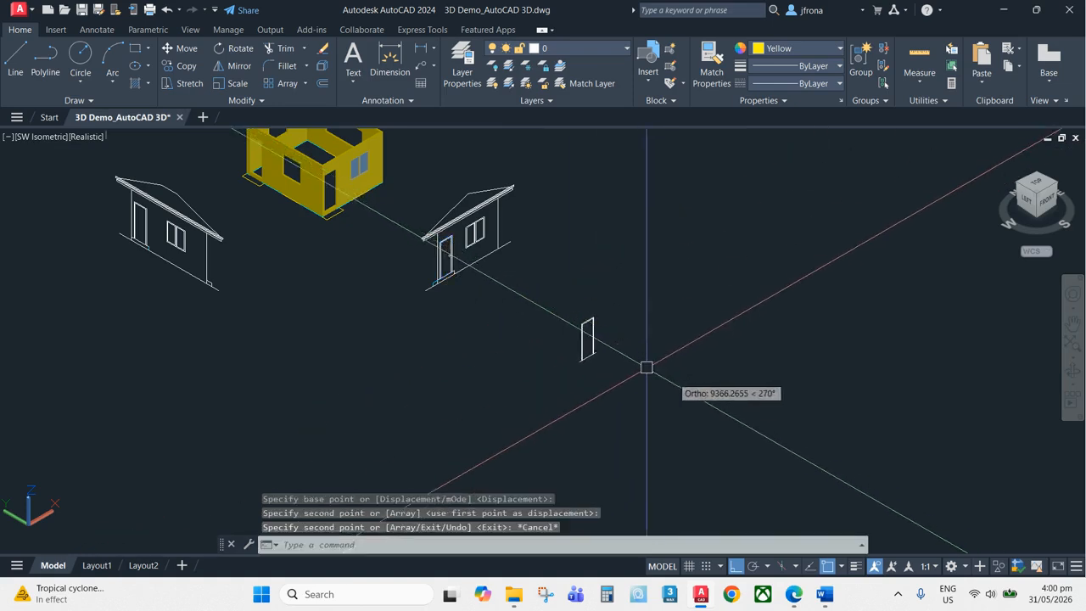
scroll(604, 361, "up", 8)
scroll(509, 340, "up", 4)
type("tr")
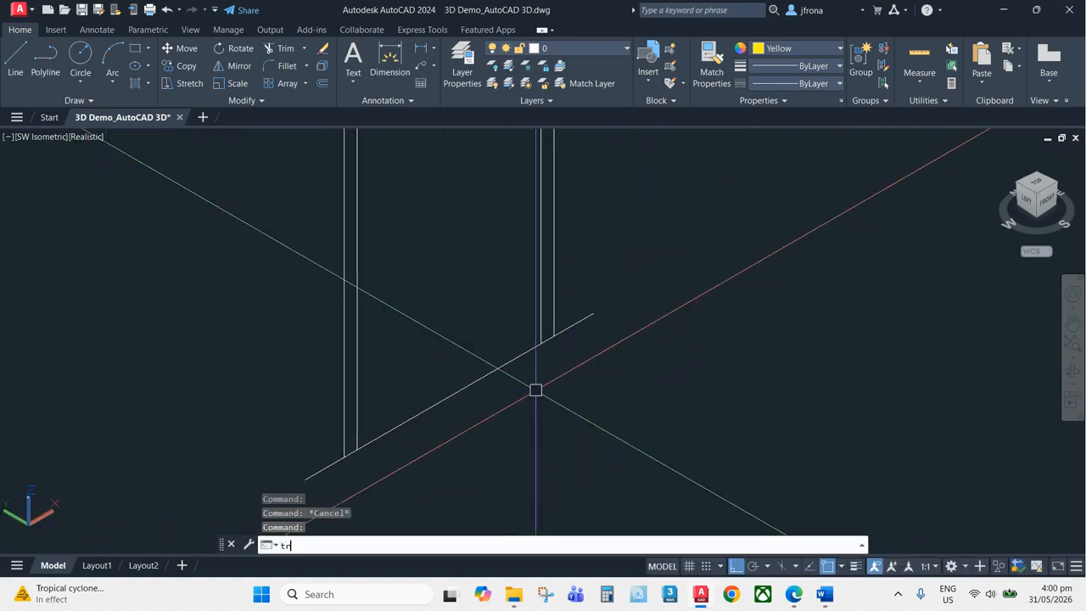
key("Return")
key("Escape")
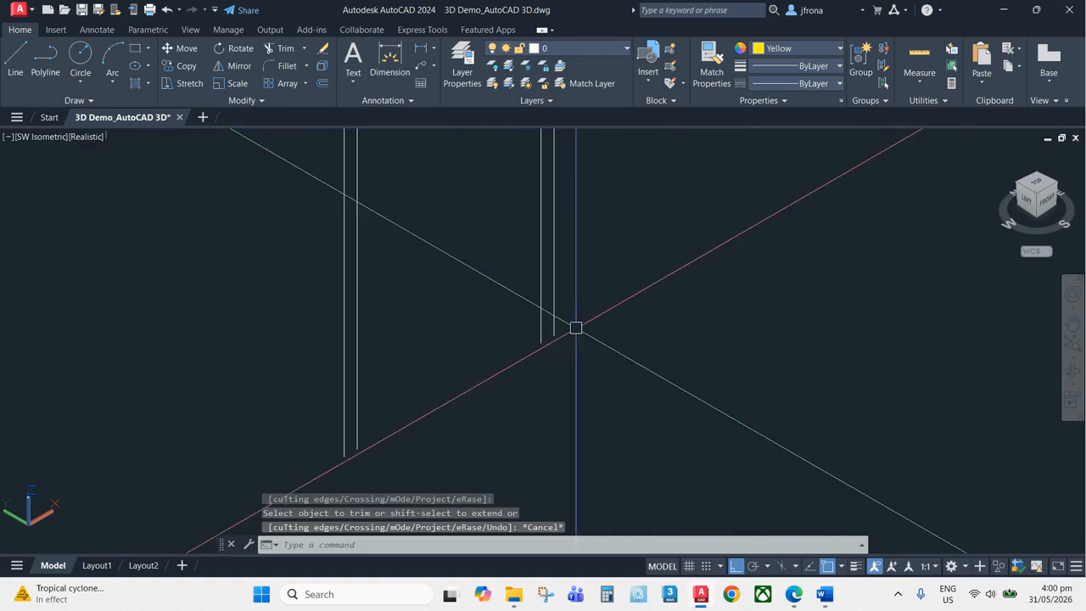
middle_click_drag(479, 401, 504, 373)
type("l")
key("Return")
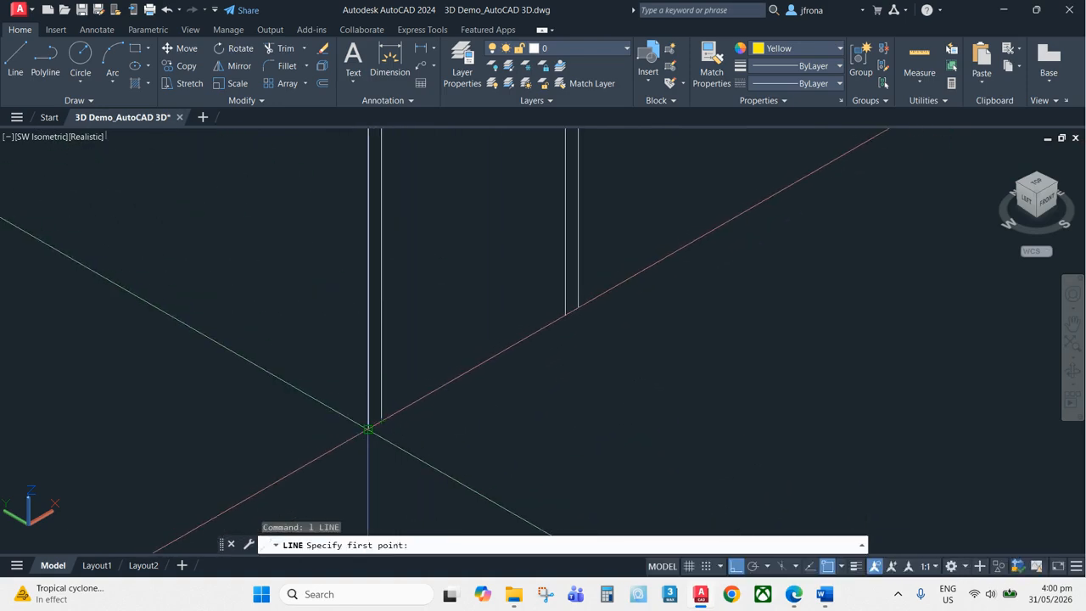
key("Escape")
key("Escape")
scroll(483, 315, "down", 3)
key("Escape")
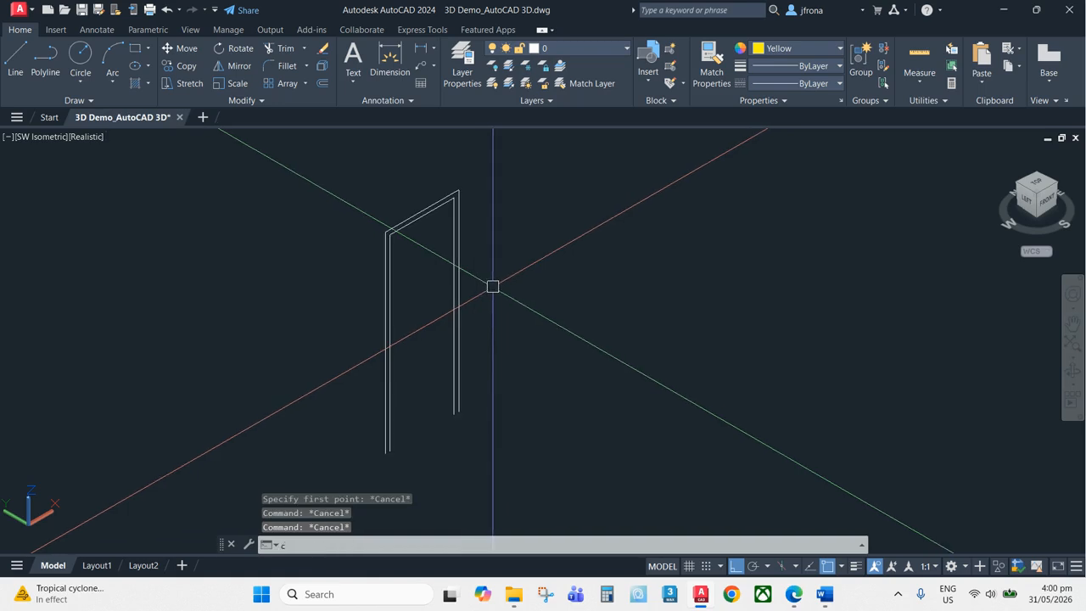
Copy the door outline once more to a spot beside it
scroll(493, 285, "up", 2)
type("co")
key("Return")
left_click(536, 157)
left_click(342, 475)
key("Return")
scroll(462, 361, "down", 4)
left_click(526, 291)
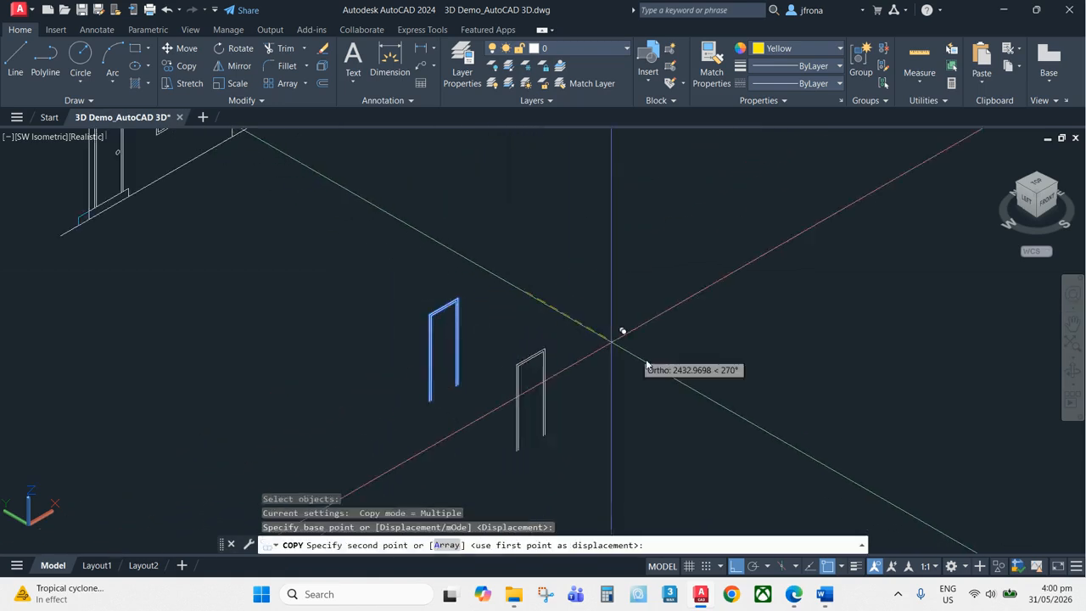
left_click(654, 364)
key("Escape")
key("Escape")
key("Escape")
key("Escape")
scroll(443, 388, "up", 6)
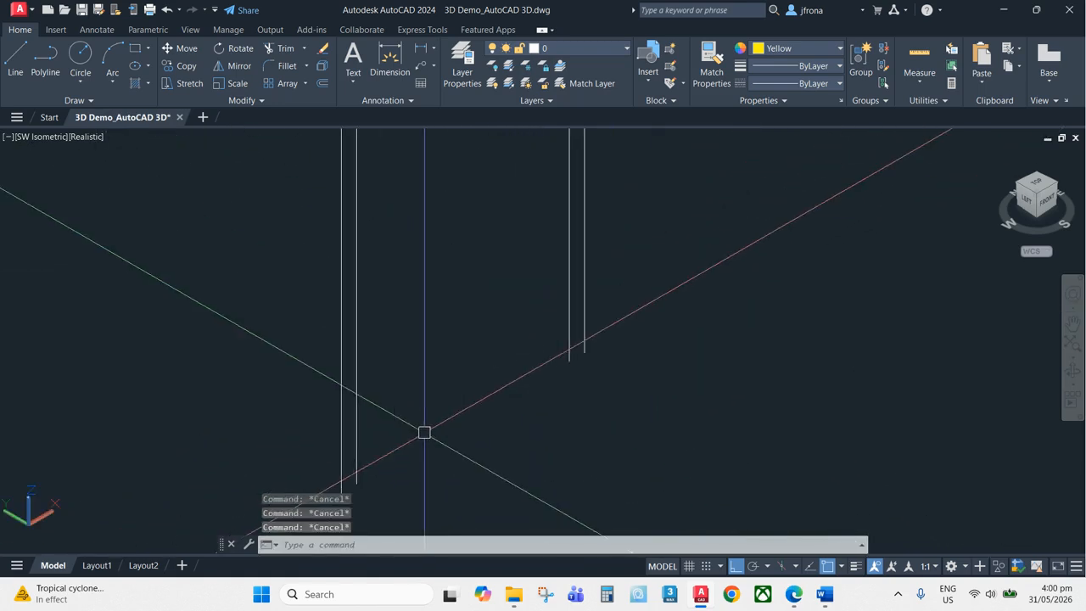
Draw lines closing the open bottom ends of the door frame outline
middle_click_drag(424, 432, 436, 366)
type("l")
key("Return")
scroll(351, 420, "up", 2)
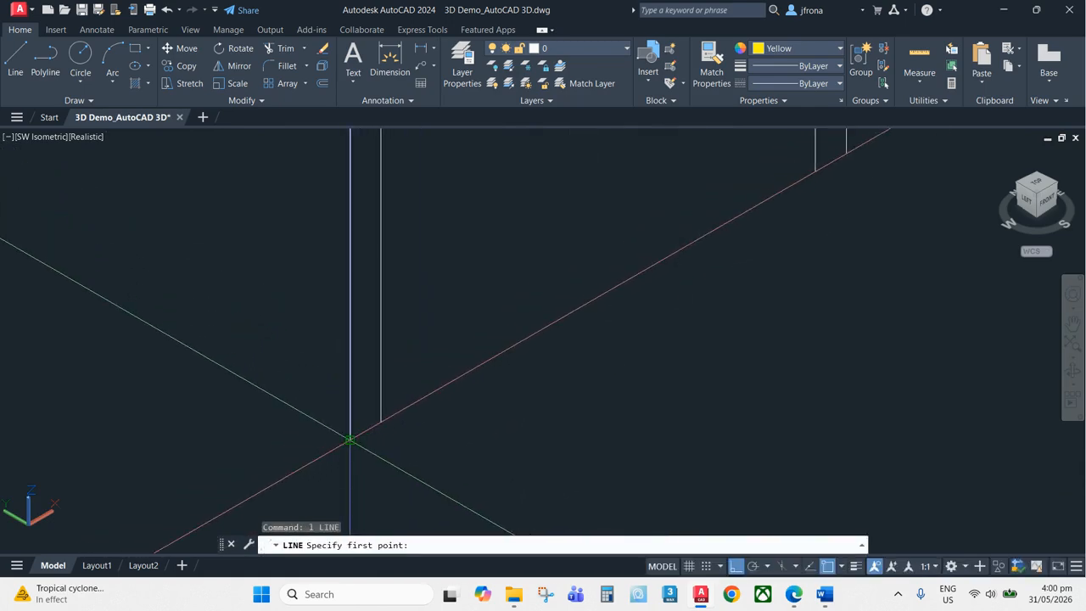
key("Escape")
key("Escape")
type("l")
key("Return")
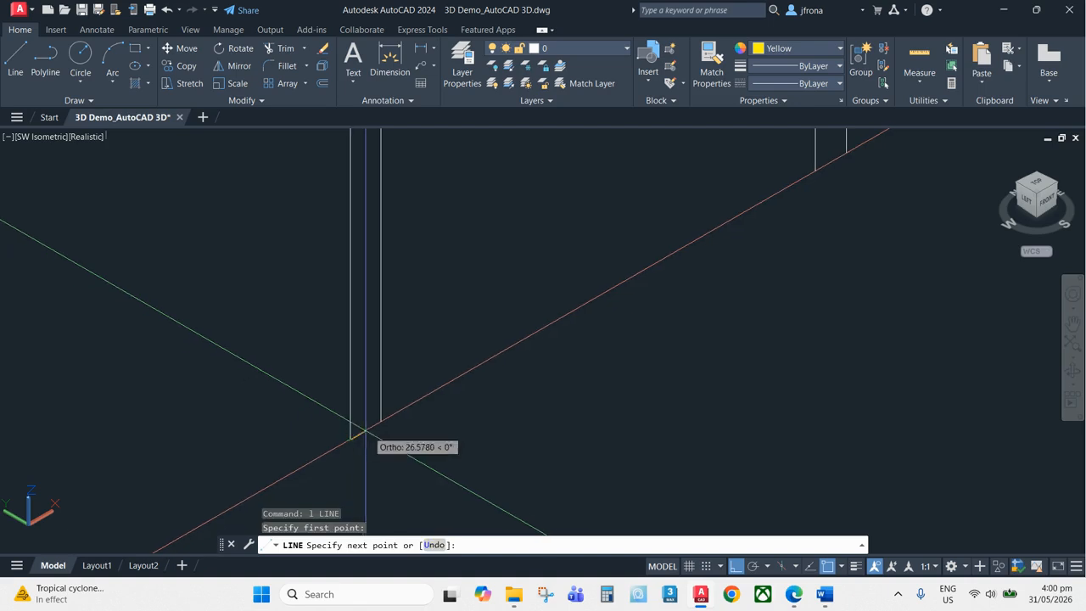
left_click(381, 422)
key("Escape")
middle_click_drag(796, 208, 507, 382)
scroll(507, 378, "up", 2)
key("Return")
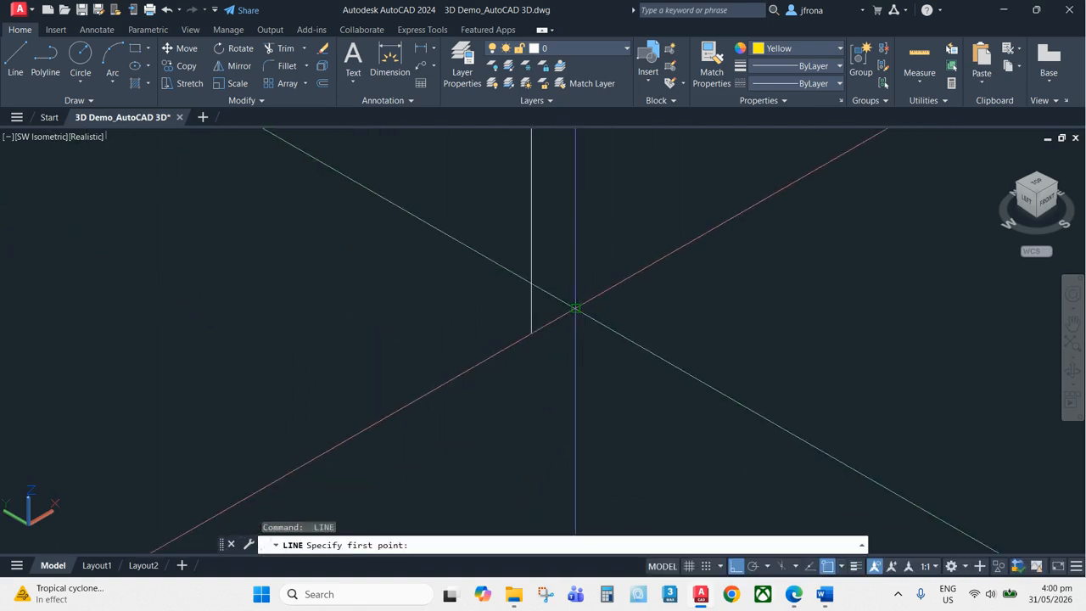
left_click(531, 334)
left_click(574, 308)
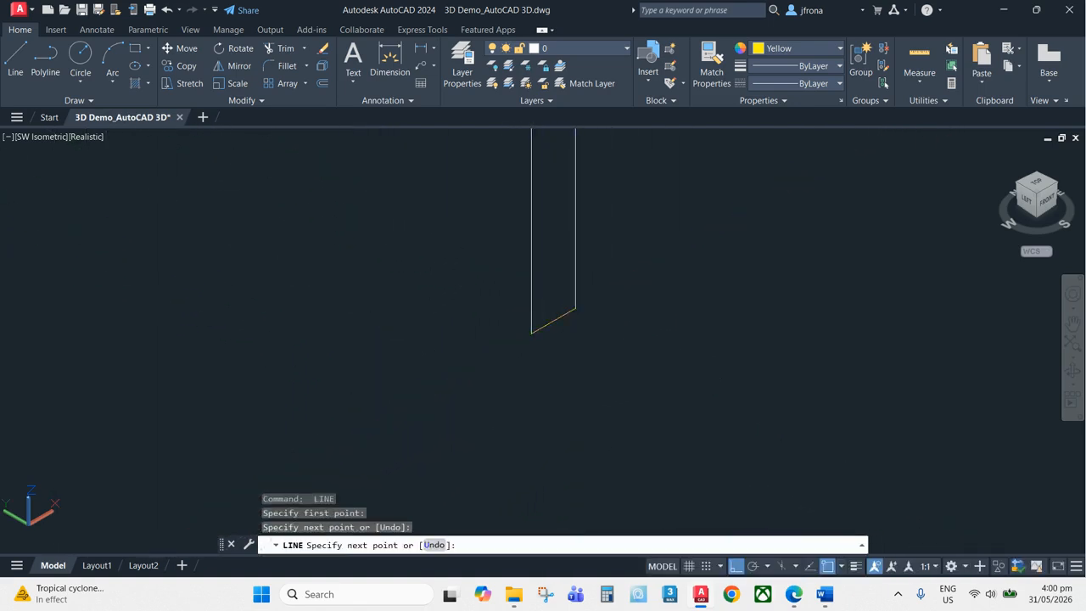
key("Escape")
Convert the closed door frame outline into a region
scroll(582, 325, "down", 3)
left_click_drag(582, 325, 539, 356)
key("Escape")
key("Escape")
type("reg")
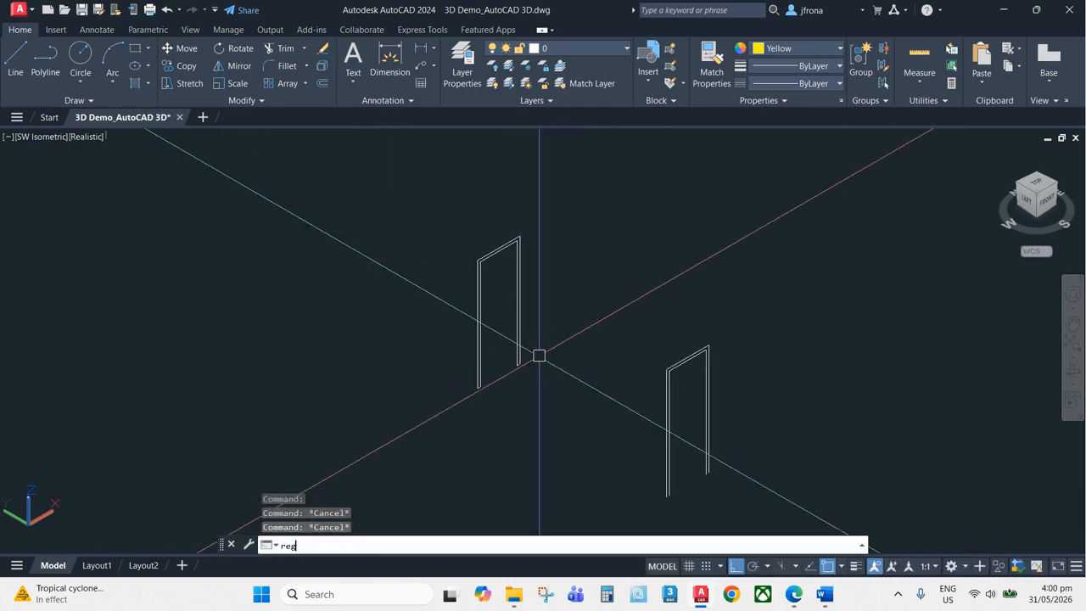
left_click(594, 180)
key("Return")
scroll(528, 243, "up", 5)
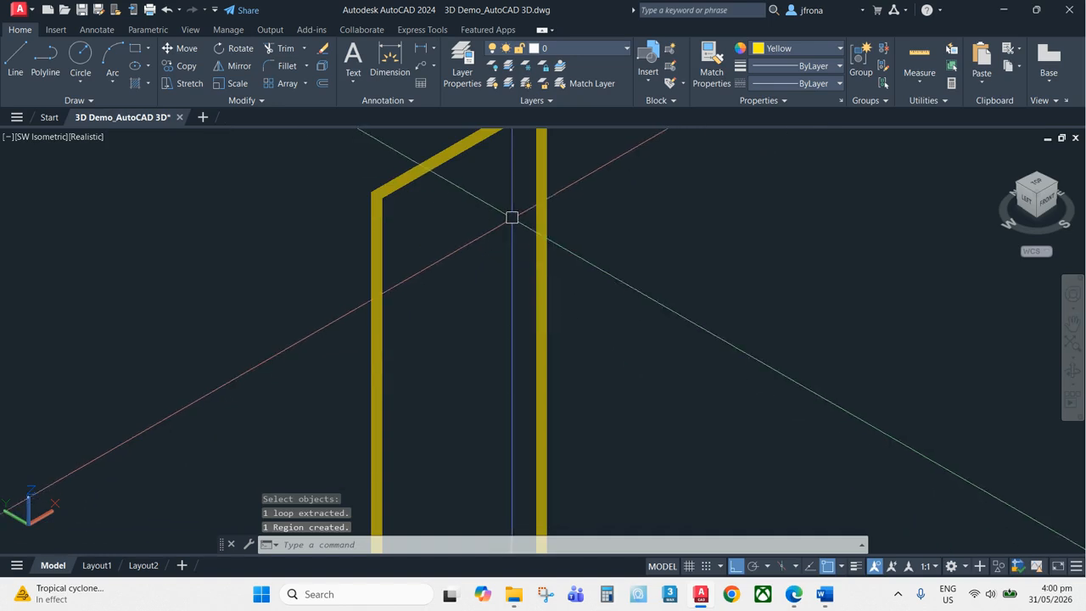
scroll(516, 226, "down", 5)
key("Escape")
Extrude the door frame region to a height of 75
type("ext")
key("Return")
left_click(582, 291)
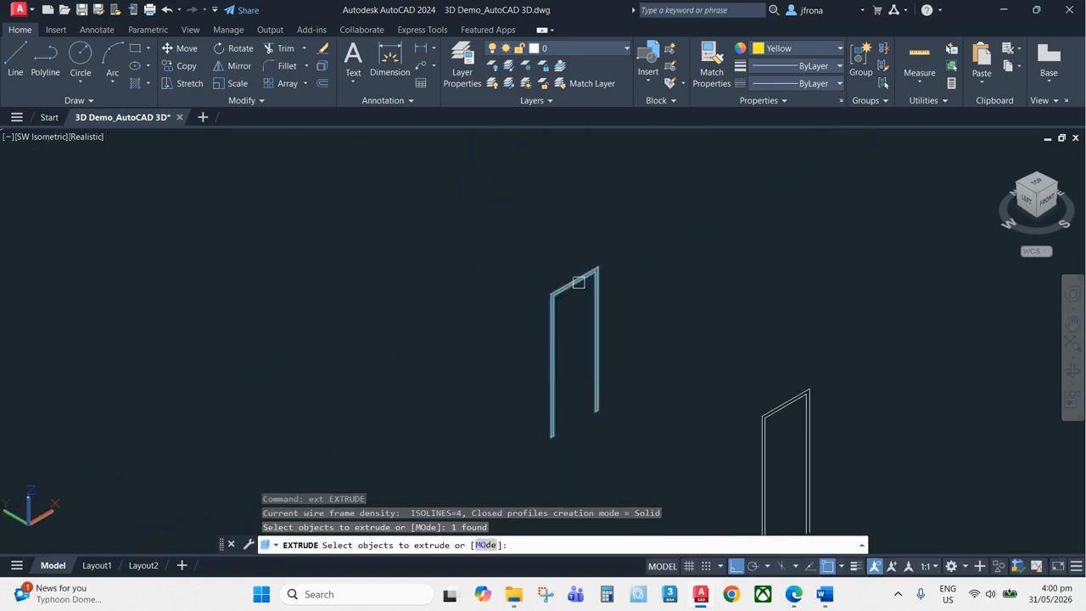
key("Return")
scroll(543, 267, "up", 3)
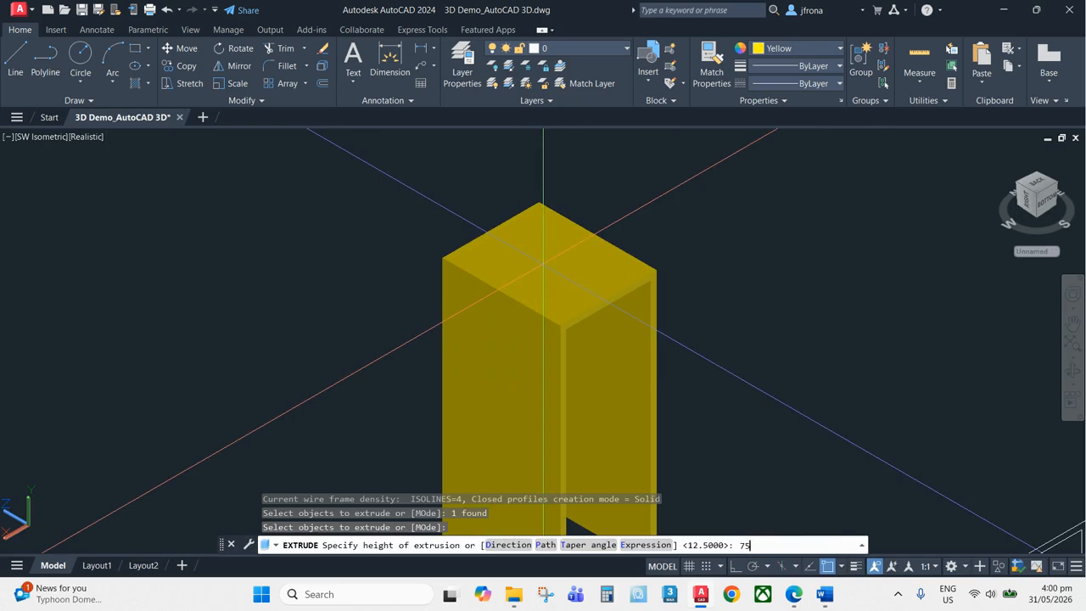
type("75")
key("Return")
scroll(534, 255, "down", 5)
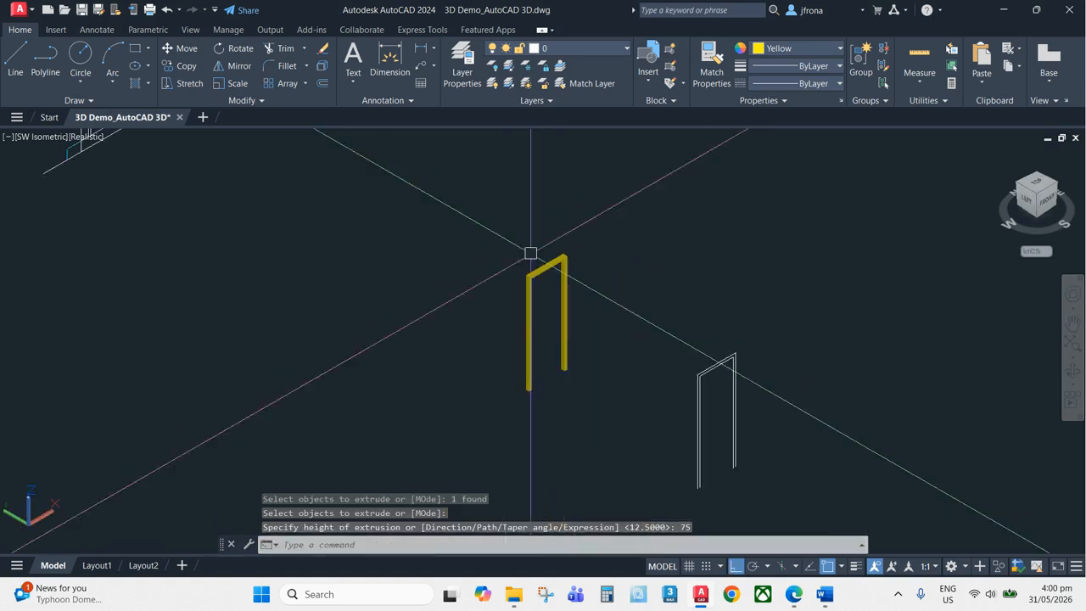
Erase the inner frame lines of the second door outline, leaving its outer boundary
scroll(666, 420, "up", 8)
middle_click_drag(663, 348, 656, 488)
middle_click_drag(633, 314, 611, 430)
scroll(611, 169, "up", 3)
type("e")
key("space")
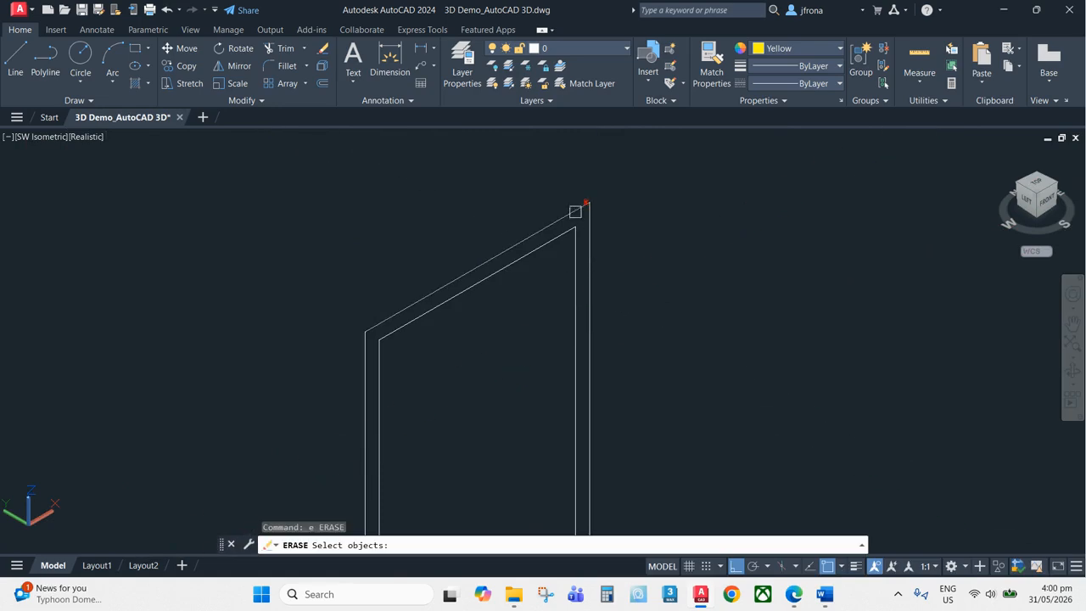
left_click(367, 360)
key("space")
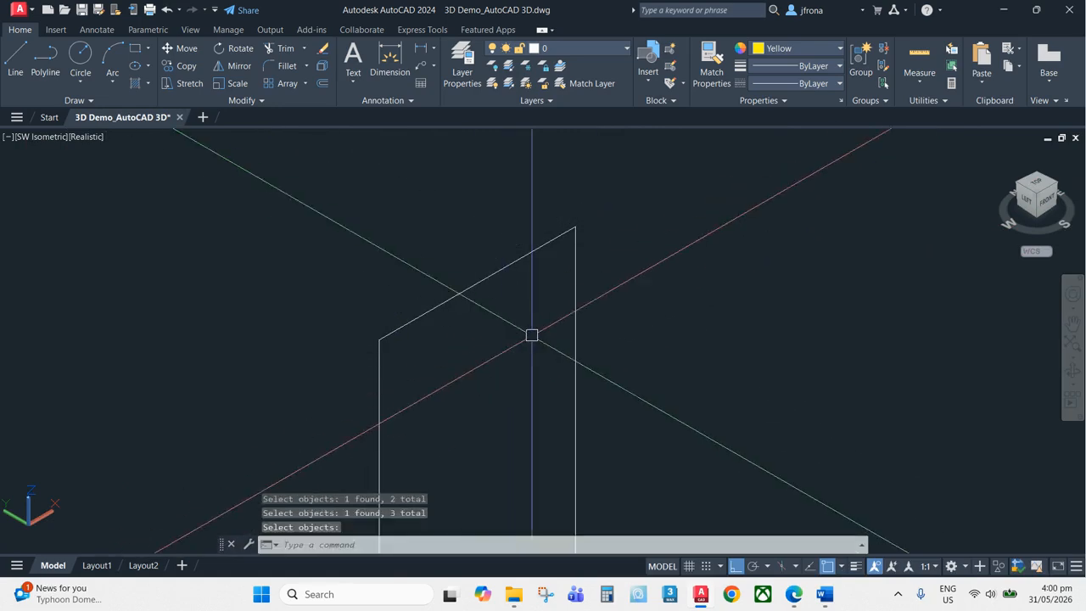
Draw a line closing the bottom of the second door outline
middle_click_drag(511, 512, 545, 264)
scroll(546, 373, "down", 3)
middle_click_drag(529, 501, 530, 280)
scroll(530, 390, "up", 2)
key("Escape")
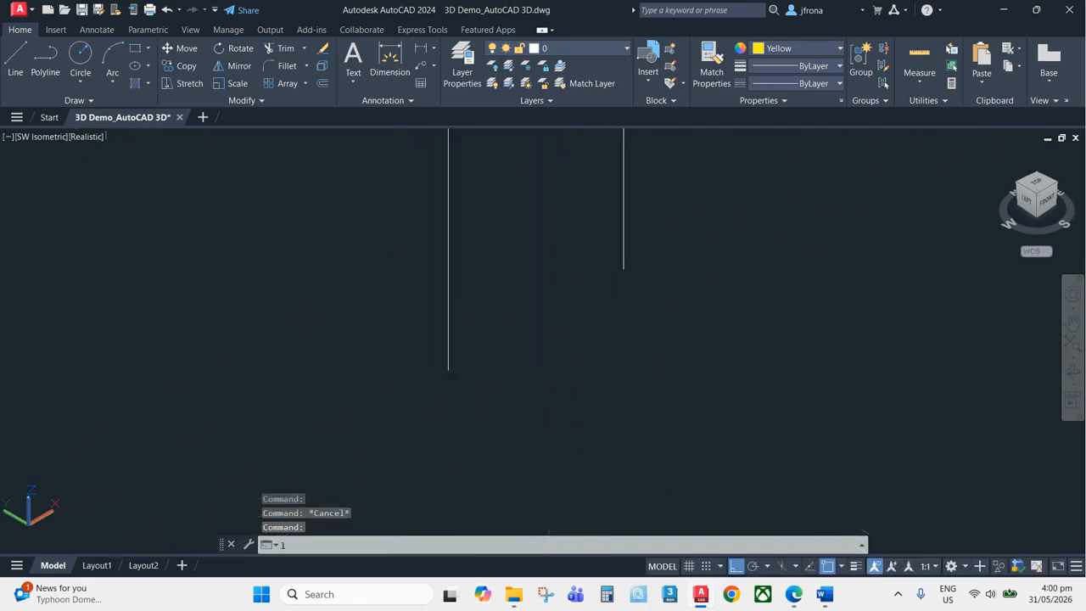
type("l")
key("space")
left_click(448, 369)
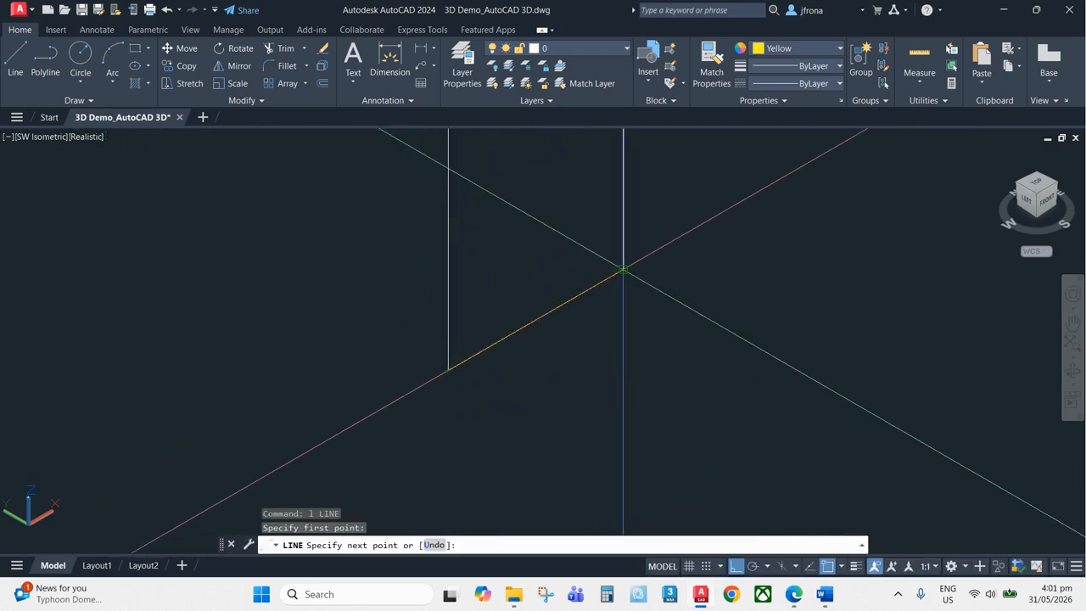
left_click(623, 269)
key("Escape")
scroll(696, 275, "down", 6)
middle_click_drag(727, 254, 601, 362)
Convert the closed door panel outline into a region
type("reg")
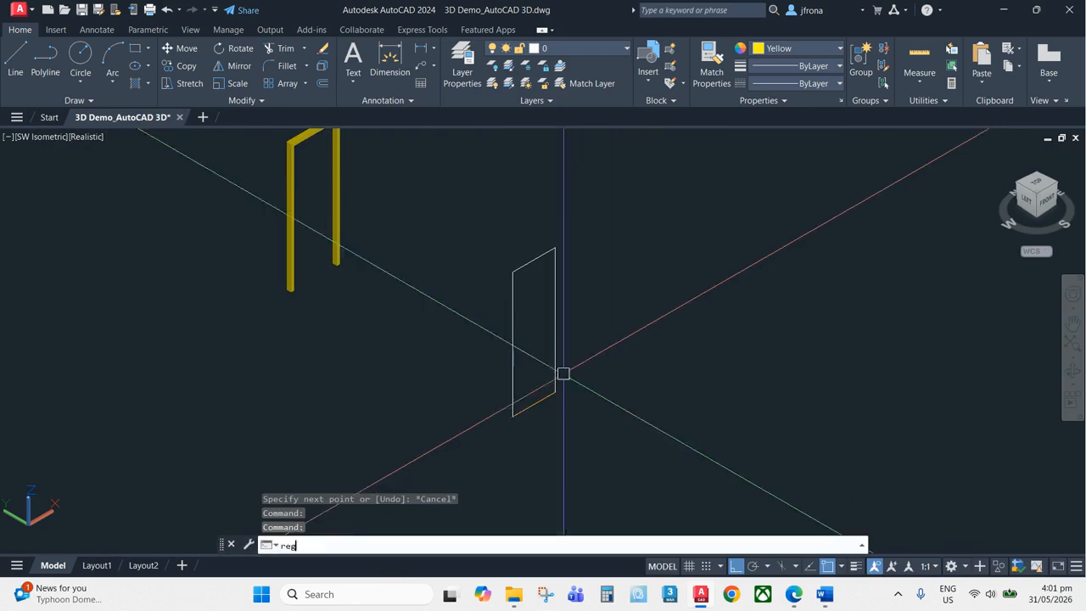
key("space")
left_click(478, 455)
left_click(584, 388)
key("space")
key("Escape")
Extrude the door panel region to a height of 25
type("ex")
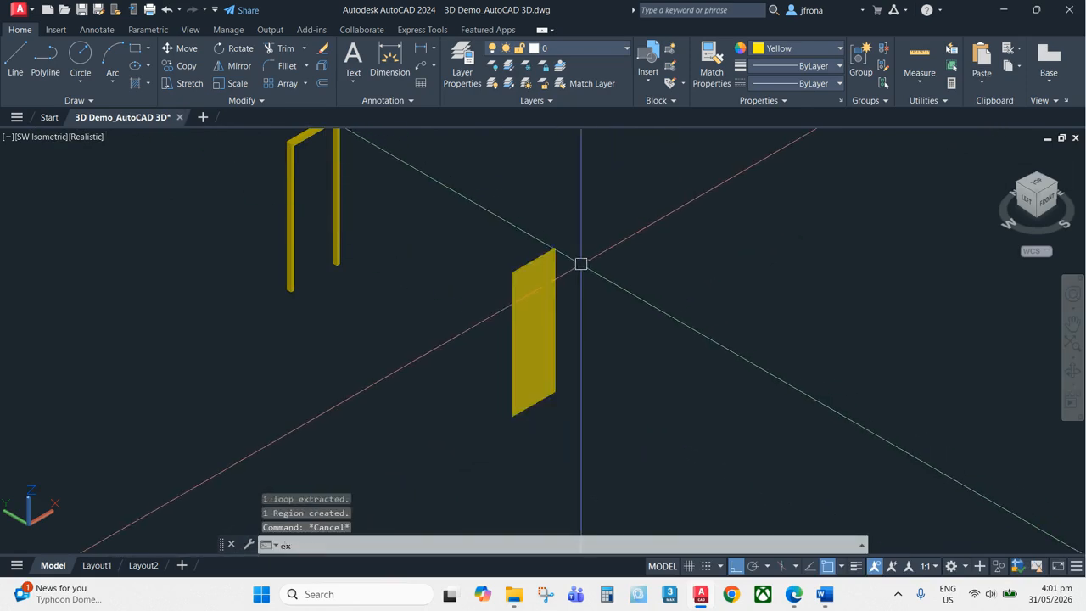
key("space")
left_click(535, 331)
key("space")
scroll(585, 288, "up", 5)
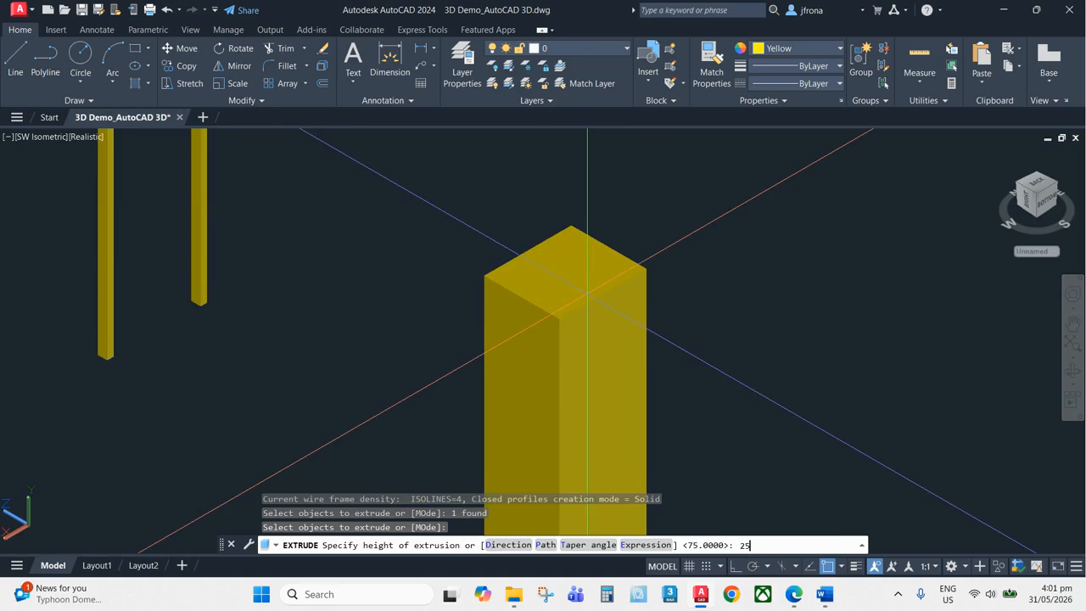
type("25")
key("Return")
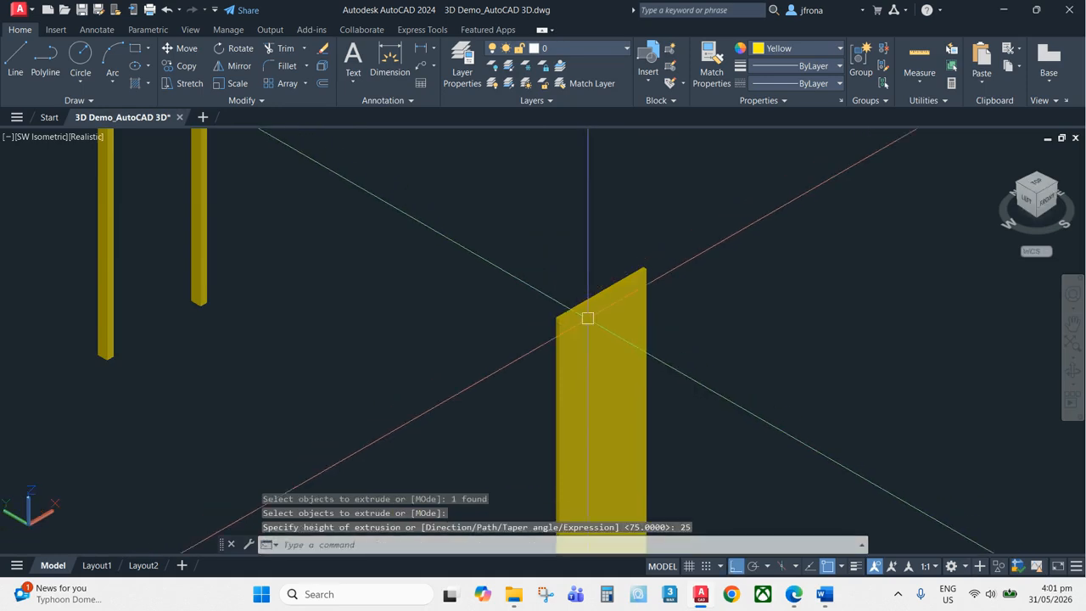
Move the door panel solid from its bottom corner onto the matching corner inside the door frame
middle_click_drag(633, 427, 693, 318)
scroll(655, 426, "up", 4)
middle_click_drag(655, 415, 711, 207)
middle_click_drag(633, 380, 684, 330)
middle_click_drag(685, 341, 689, 350)
type("m")
key("space")
left_click(695, 404)
key("space")
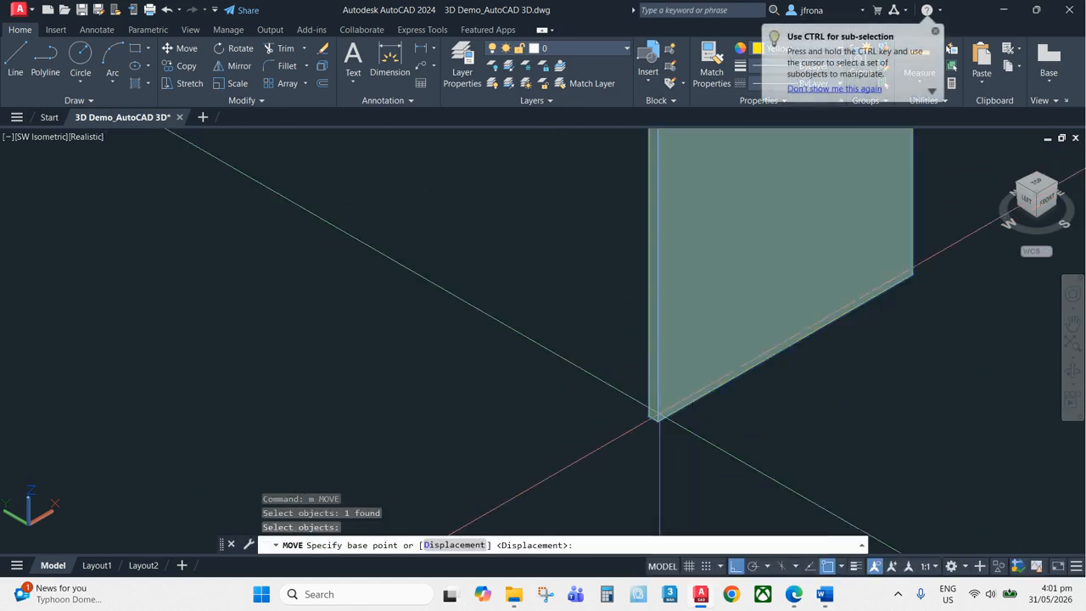
left_click(650, 415)
scroll(526, 290, "up", 6)
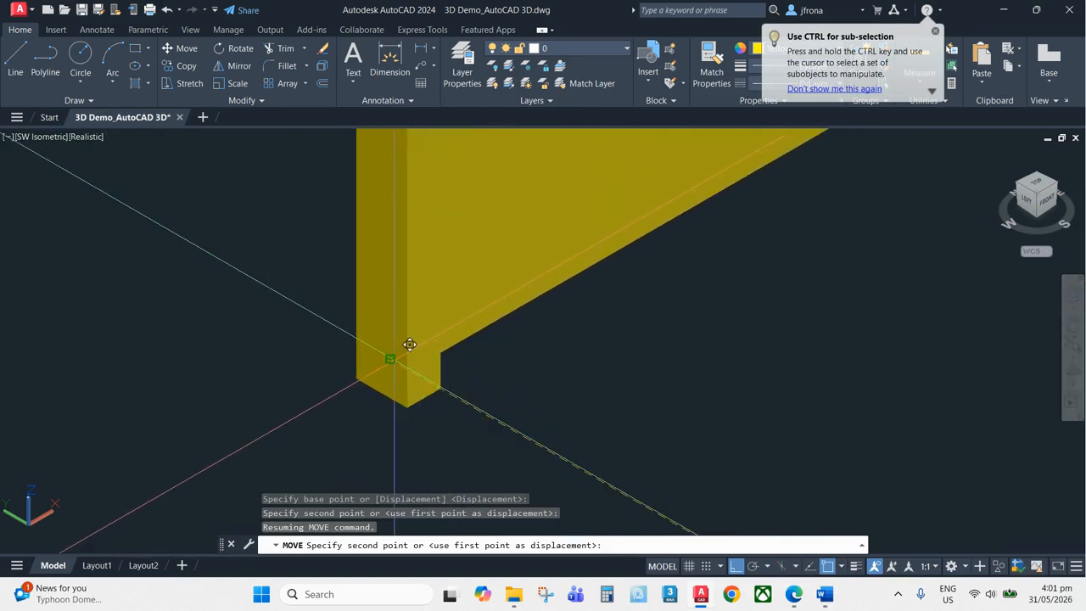
left_click(391, 359)
scroll(448, 350, "down", 8)
middle_click_drag(574, 256, 573, 291)
scroll(568, 288, "up", 2)
scroll(573, 297, "down", 5)
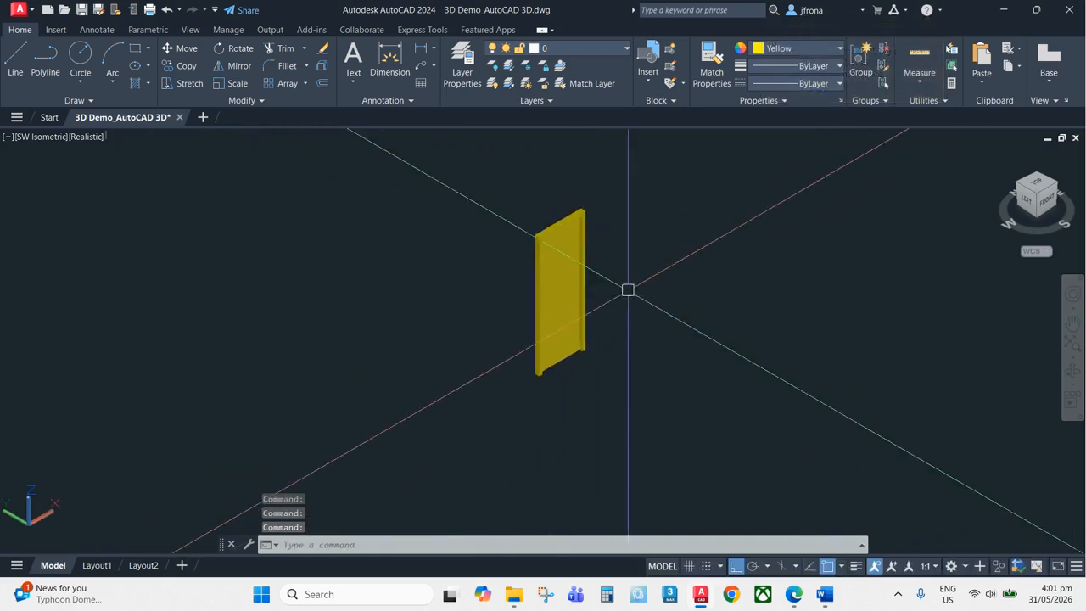
Set the door panel solid's colour to light blue
scroll(628, 291, "up", 2)
left_click(528, 247)
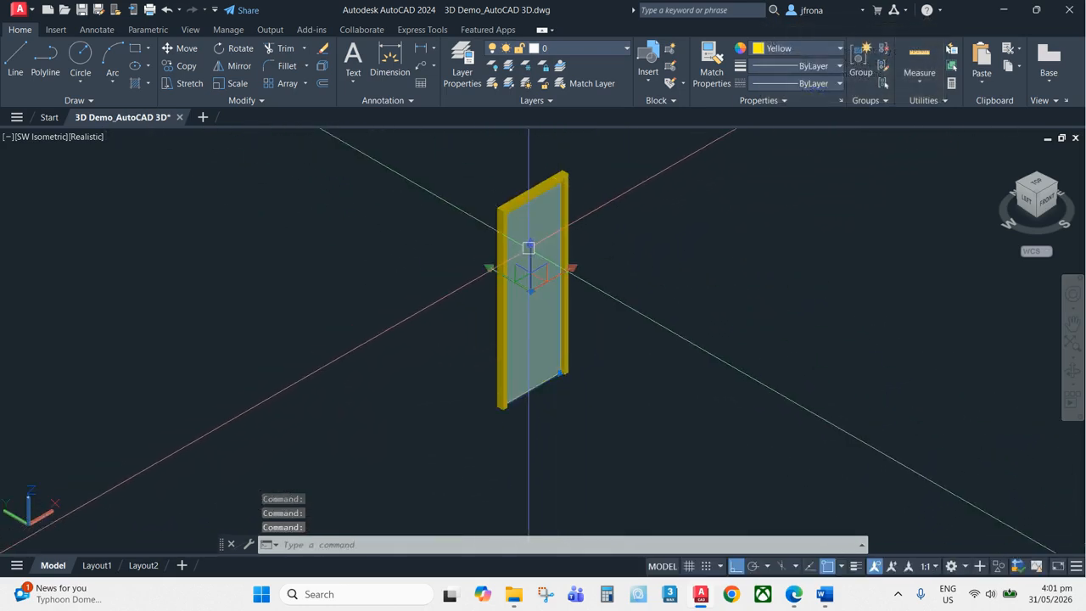
left_click(825, 49)
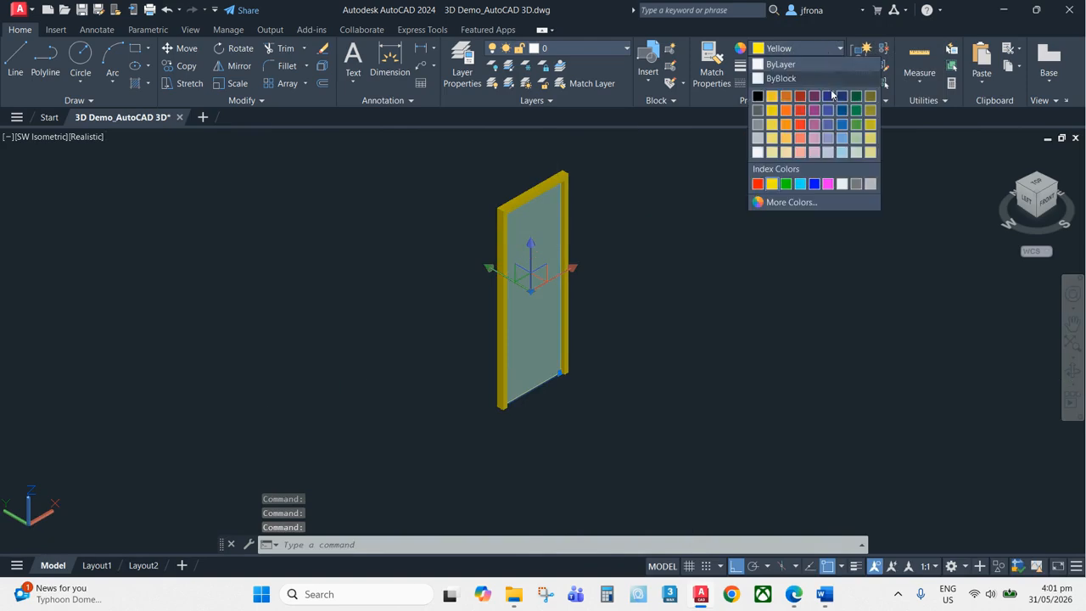
left_click(841, 154)
key("Escape")
Select the door solid again and apply a blue colour from the palette
scroll(585, 164, "up", 2)
left_click(561, 173)
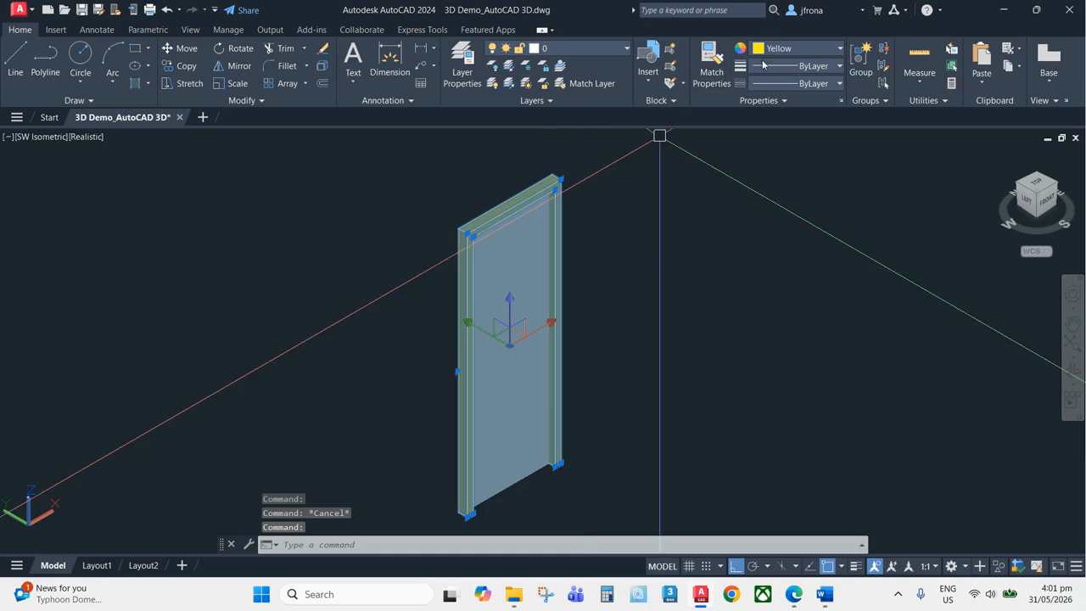
left_click(806, 48)
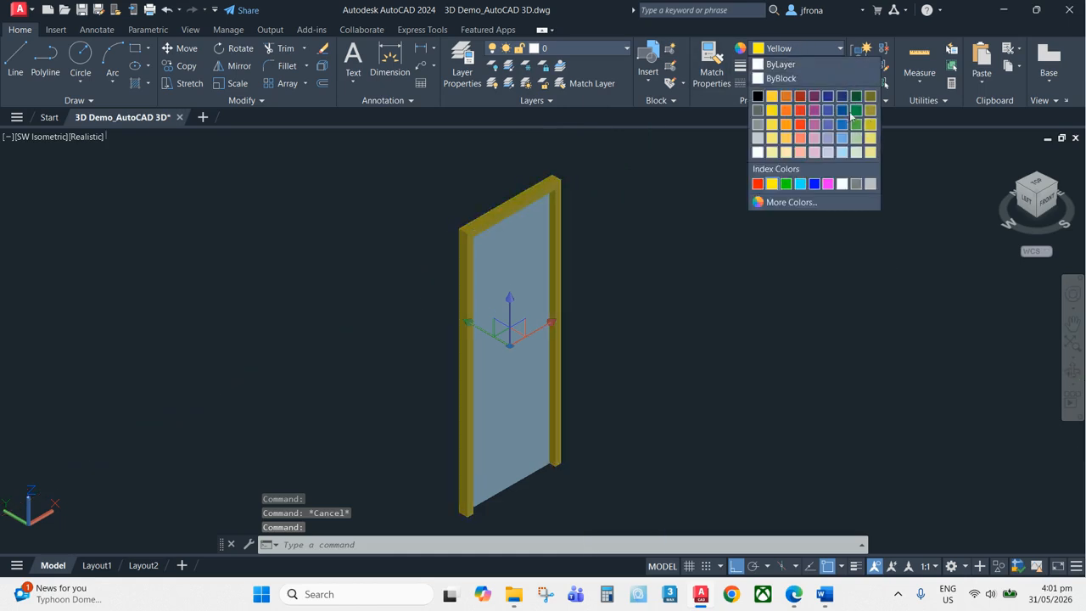
left_click(843, 111)
key("Escape")
key("Escape")
Move the door frame and panel solids into the door opening of the house wall
scroll(619, 301, "down", 4)
middle_click_drag(613, 299, 675, 328)
type("m")
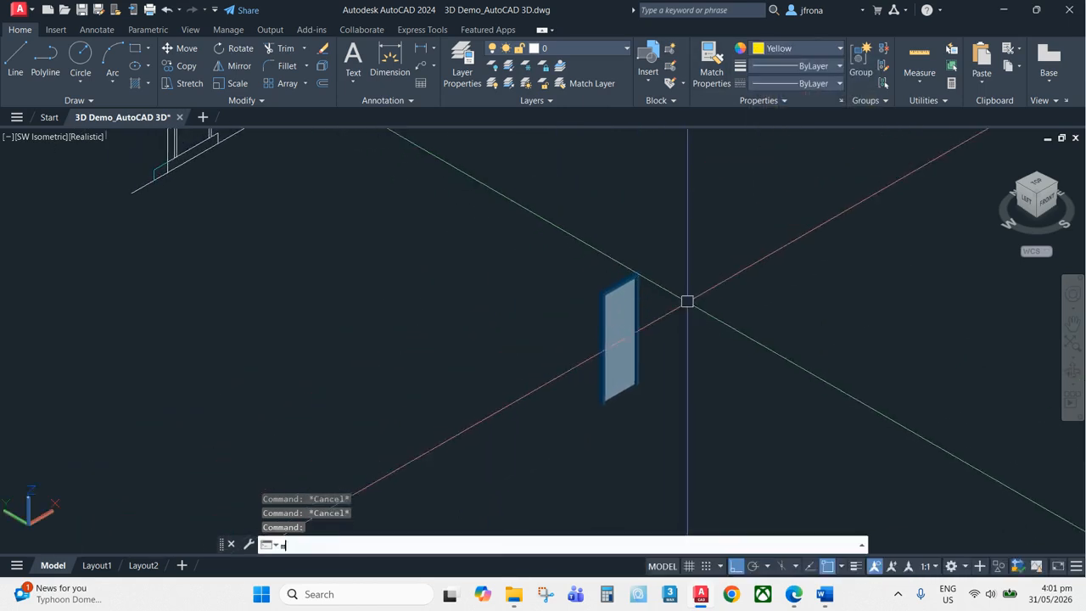
key("Return")
left_click(687, 302)
left_click(501, 412)
scroll(594, 411, "up", 5)
key("Return")
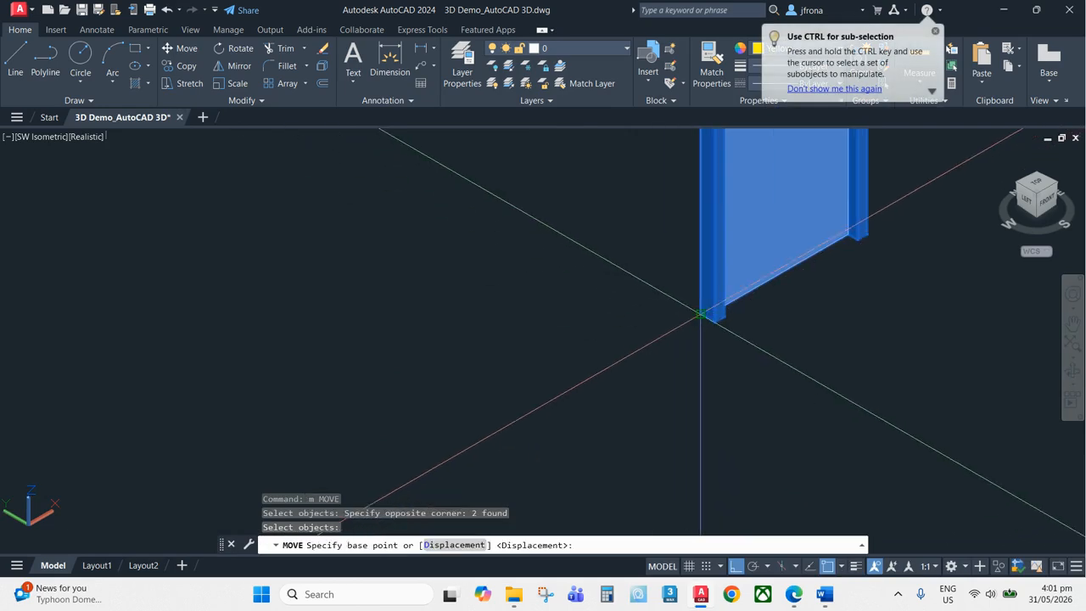
left_click(700, 314)
scroll(704, 327, "down", 10)
middle_click_drag(604, 237, 695, 306)
scroll(651, 292, "up", 3)
scroll(543, 230, "up", 3)
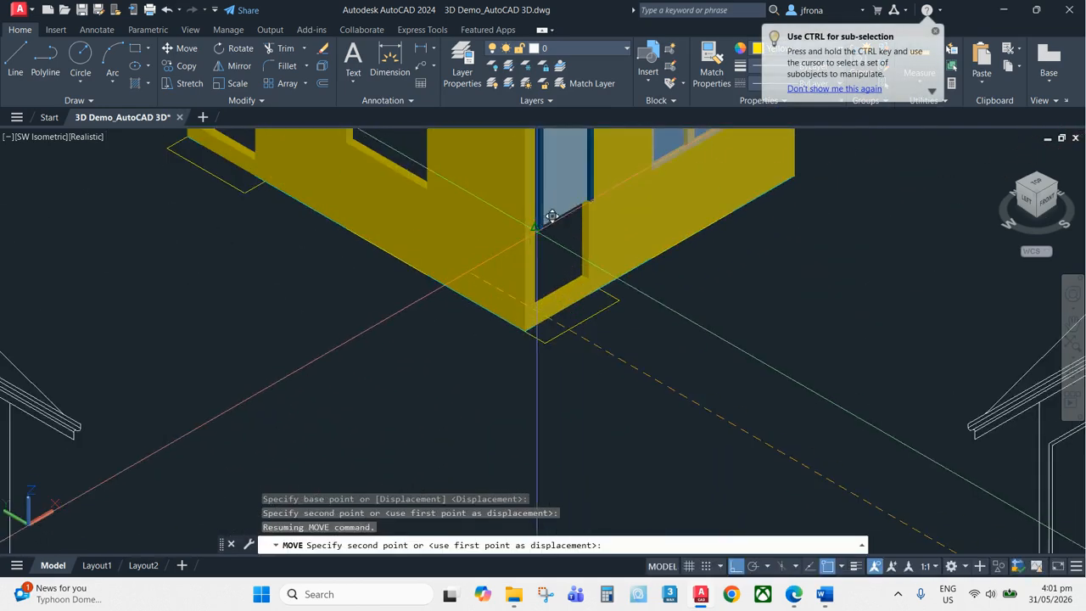
scroll(539, 272, "up", 4)
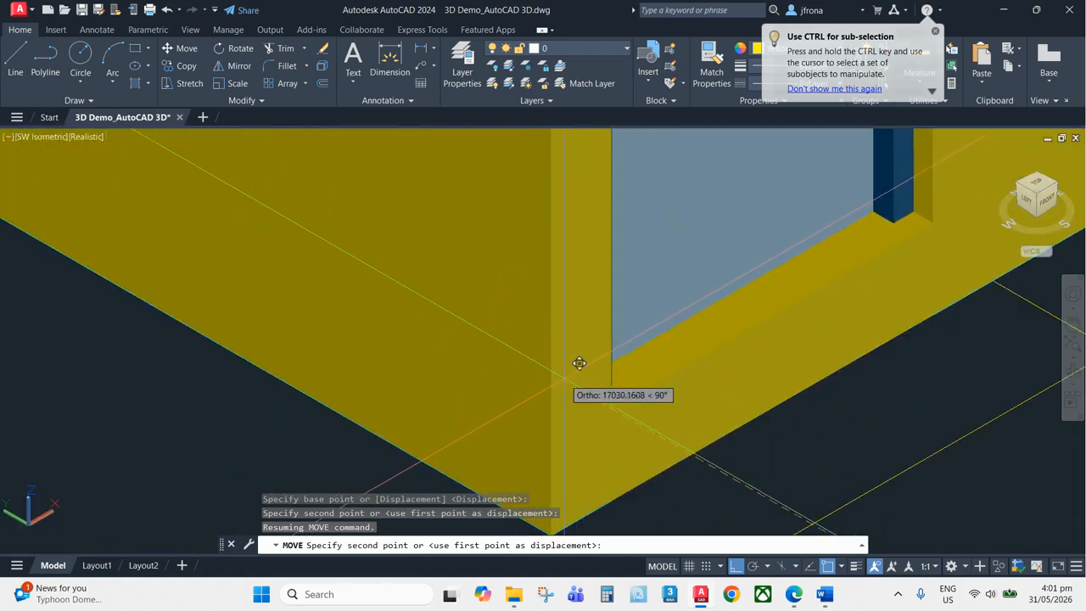
key("Escape")
scroll(727, 334, "down", 8)
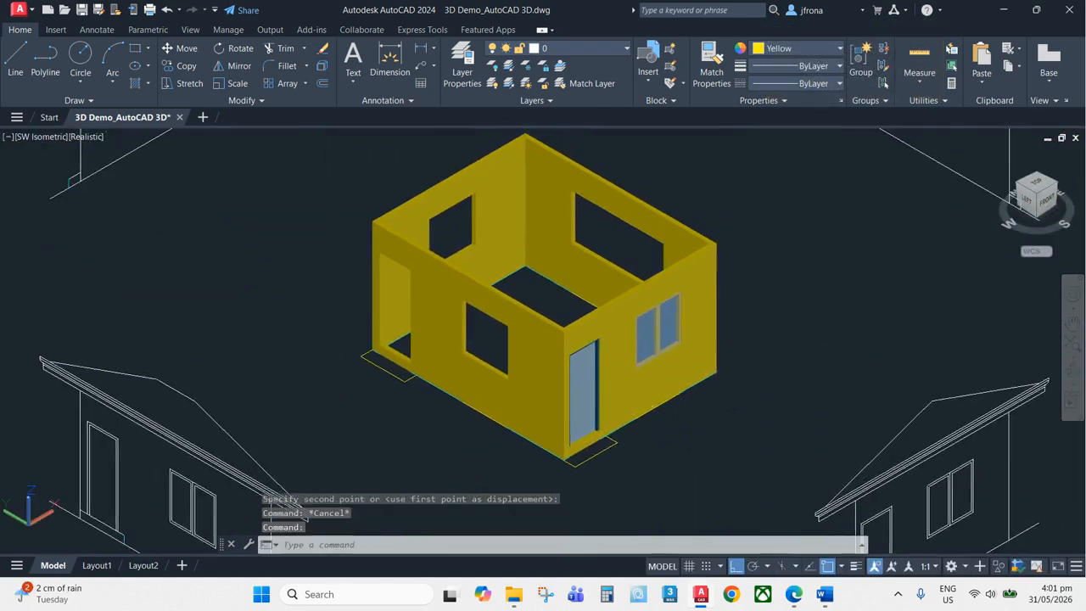
Inspect the door seated in the house wall from closer up
scroll(650, 368, "up", 8)
middle_click_drag(661, 362, 626, 305)
scroll(693, 256, "down", 3)
scroll(575, 267, "up", 5)
scroll(556, 276, "down", 4)
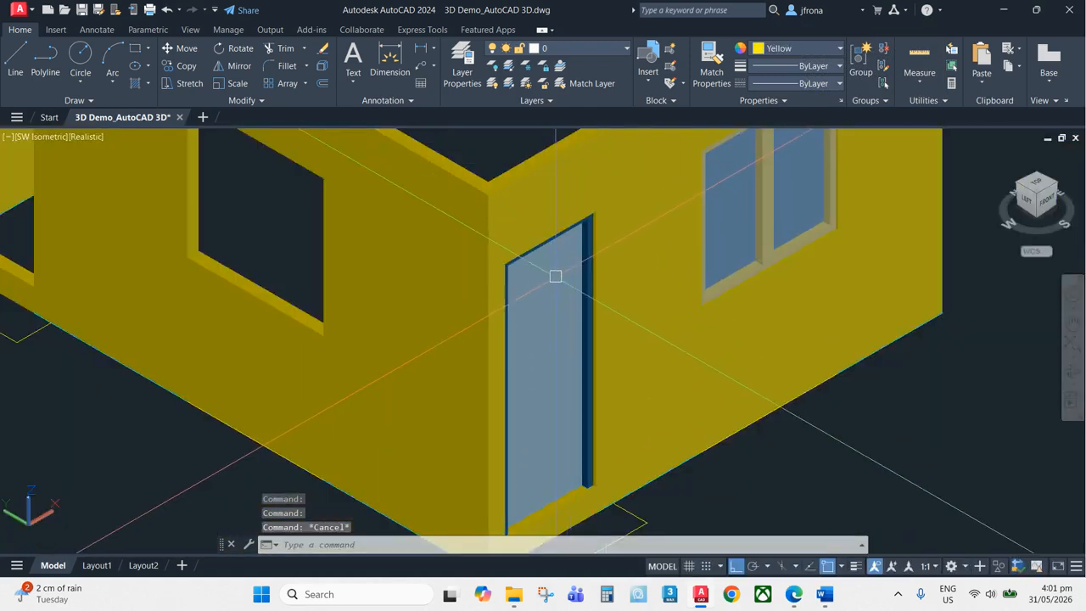
left_click(556, 276)
scroll(555, 275, "down", 8)
scroll(529, 332, "up", 3)
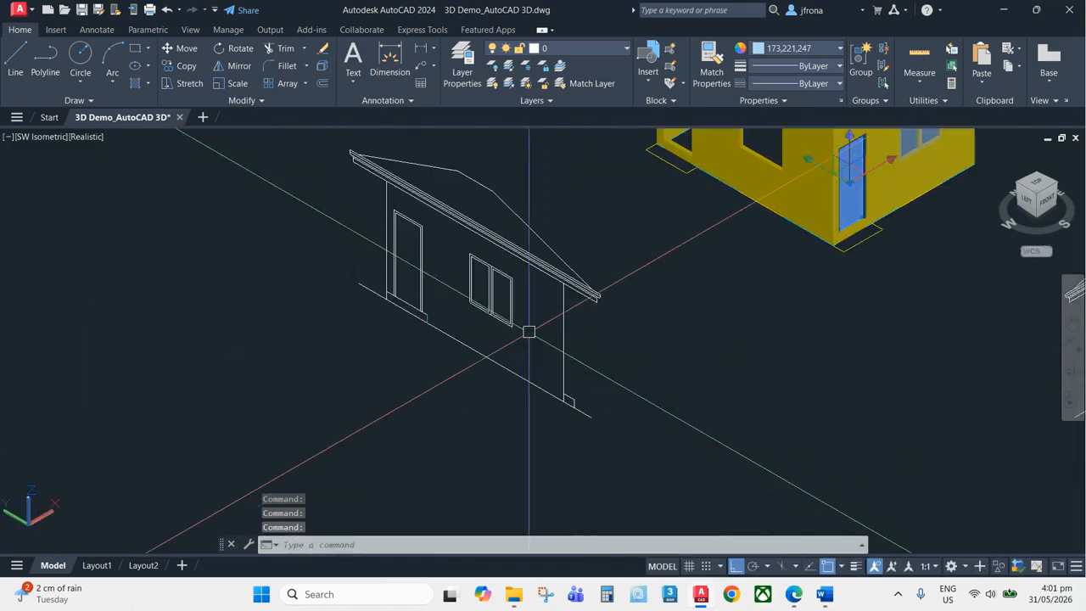
scroll(528, 332, "up", 3)
middle_click_drag(538, 289, 615, 301)
key("Escape")
Copy the door and window elevation outlines from the house side elevation to an empty area near the origin
type("co")
key("Return")
scroll(577, 269, "up", 2)
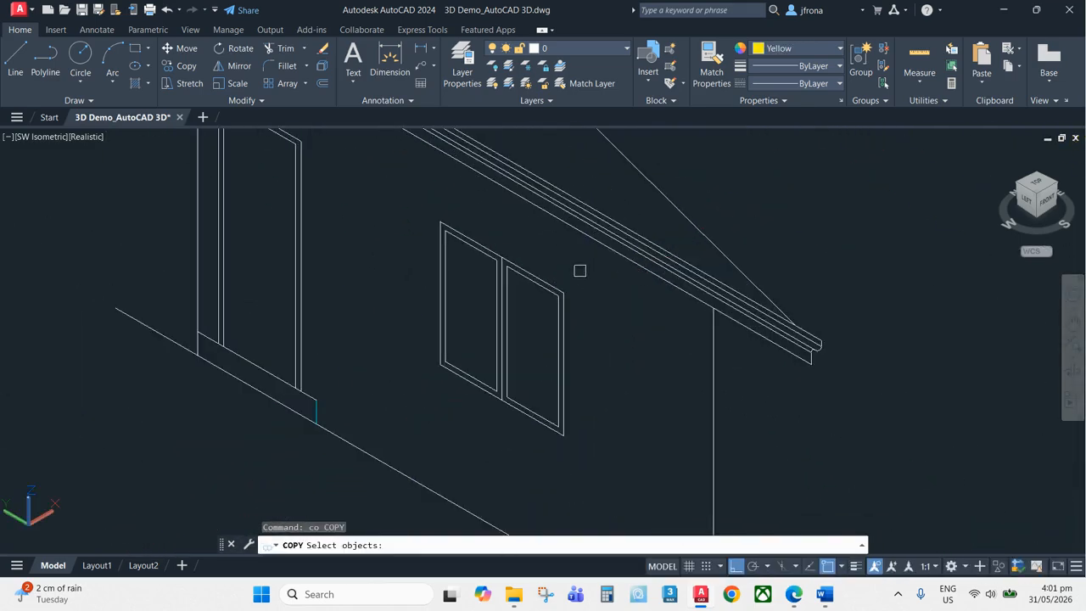
left_click(581, 269)
left_click(440, 415)
left_click(340, 250)
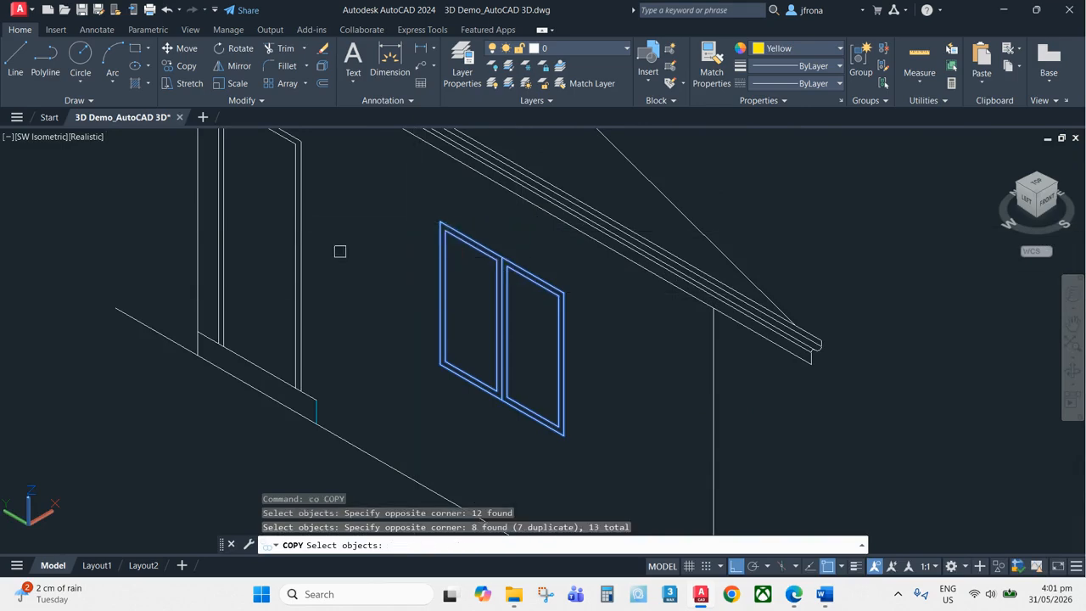
scroll(514, 235, "up", 4)
left_click(487, 246)
left_click(370, 243)
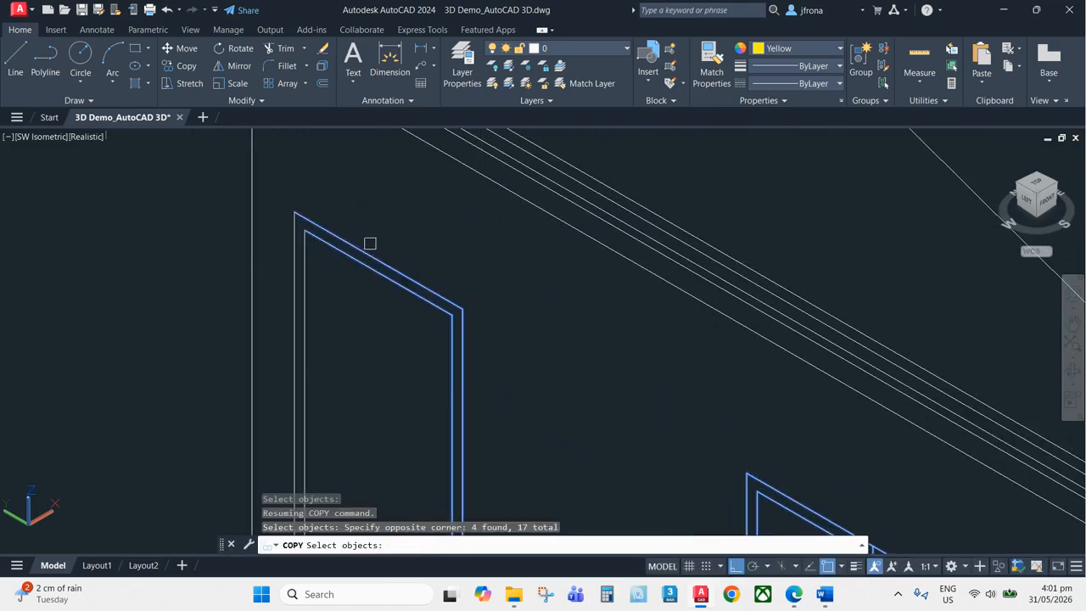
left_click(291, 250)
scroll(291, 250, "down", 4)
scroll(432, 318, "up", 5)
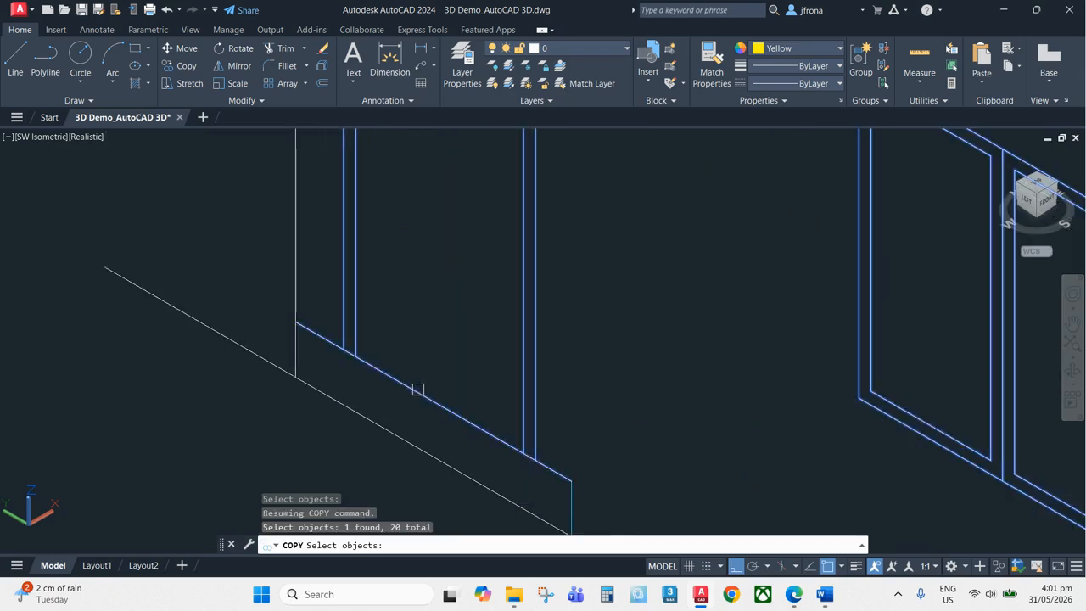
scroll(472, 321, "down", 5)
key("Return")
left_click(555, 338)
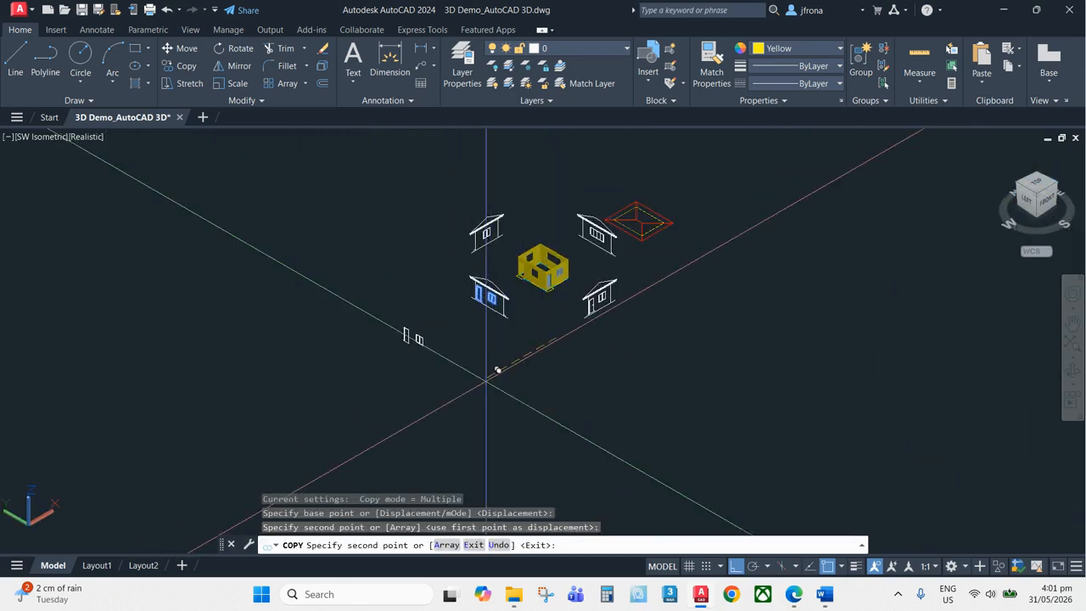
key("Escape")
key("Escape")
key("Escape")
Erase the unneeded lines around the copied door and window outlines
scroll(402, 359, "up", 5)
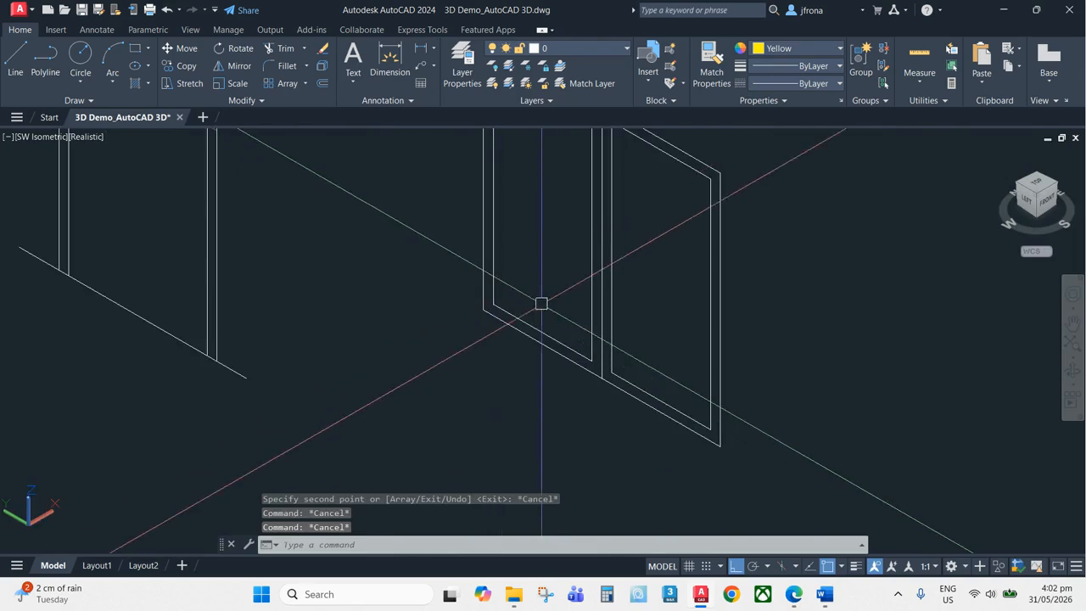
scroll(653, 280, "down", 2)
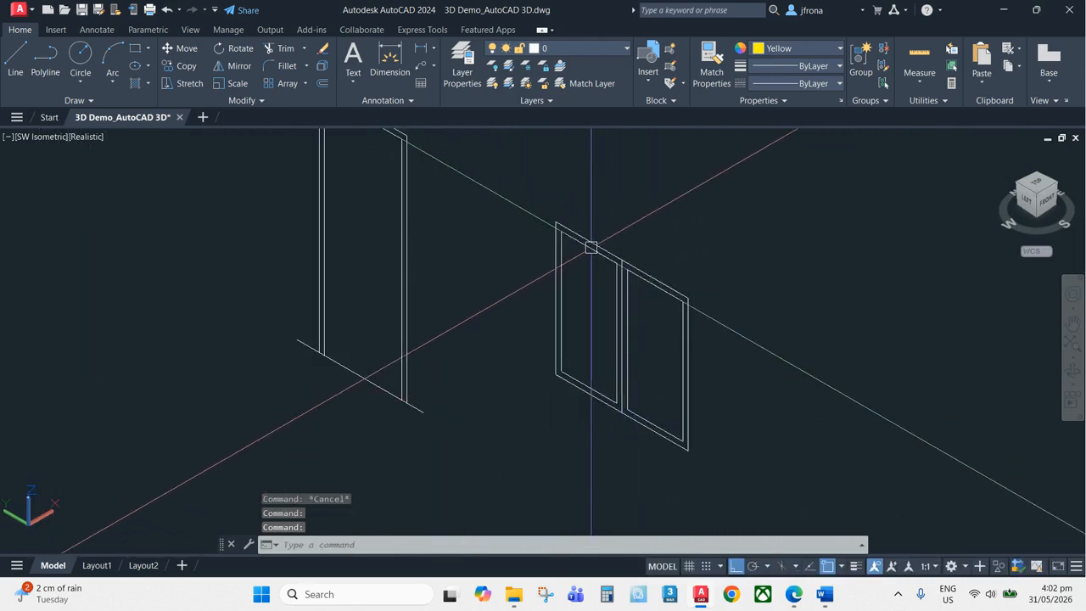
scroll(670, 260, "up", 4)
type("e")
key("Return")
left_click(725, 229)
scroll(643, 205, "down", 3)
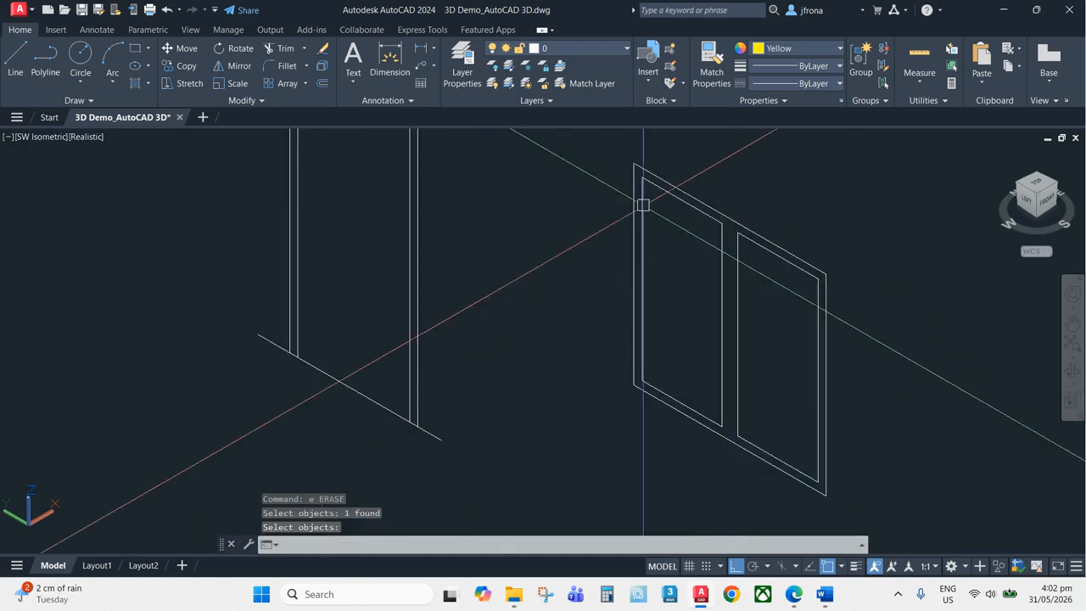
middle_click_drag(341, 271, 379, 374)
middle_click_drag(375, 460, 519, 366)
scroll(519, 356, "up", 2)
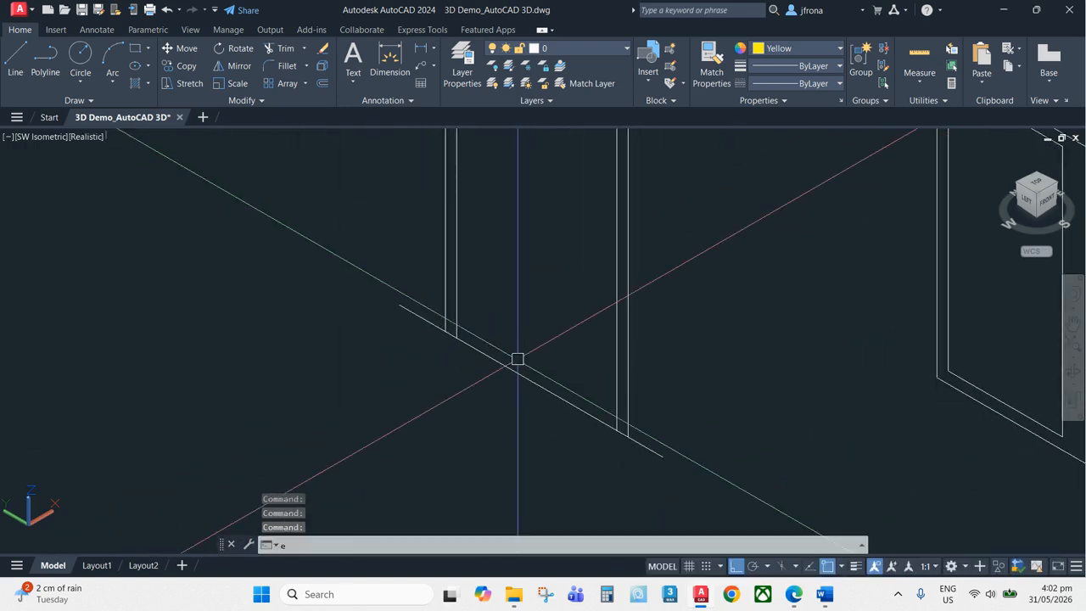
Trim the extra line segment at the base of the copied door outline
type("tr")
key("Return")
left_click(512, 371)
key("Escape")
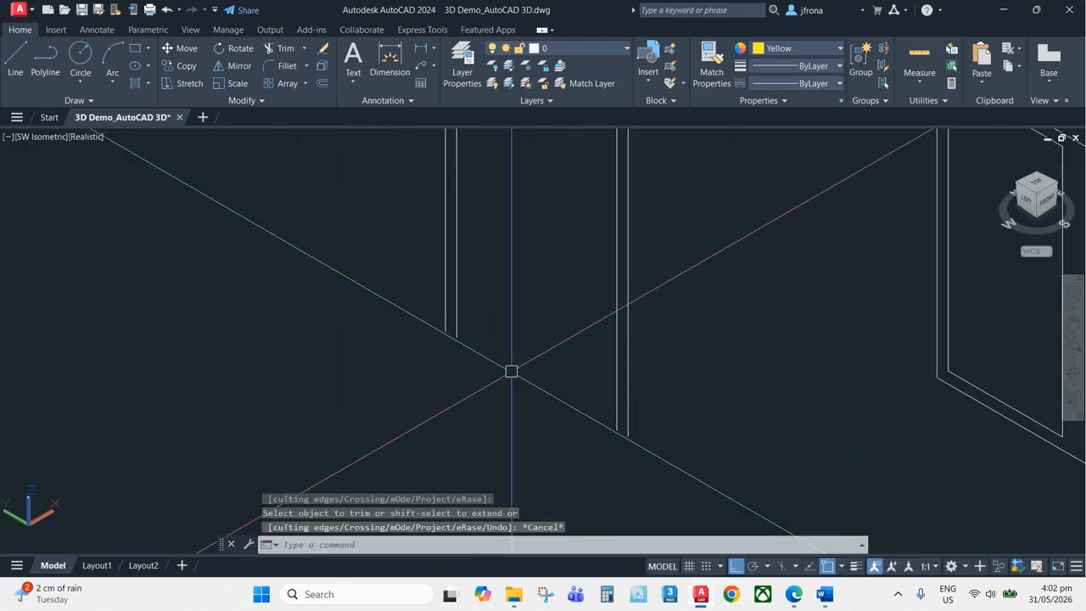
Draw a short line closing the bottom edge of the door outline
type("l")
key("Return")
scroll(484, 348, "up", 3)
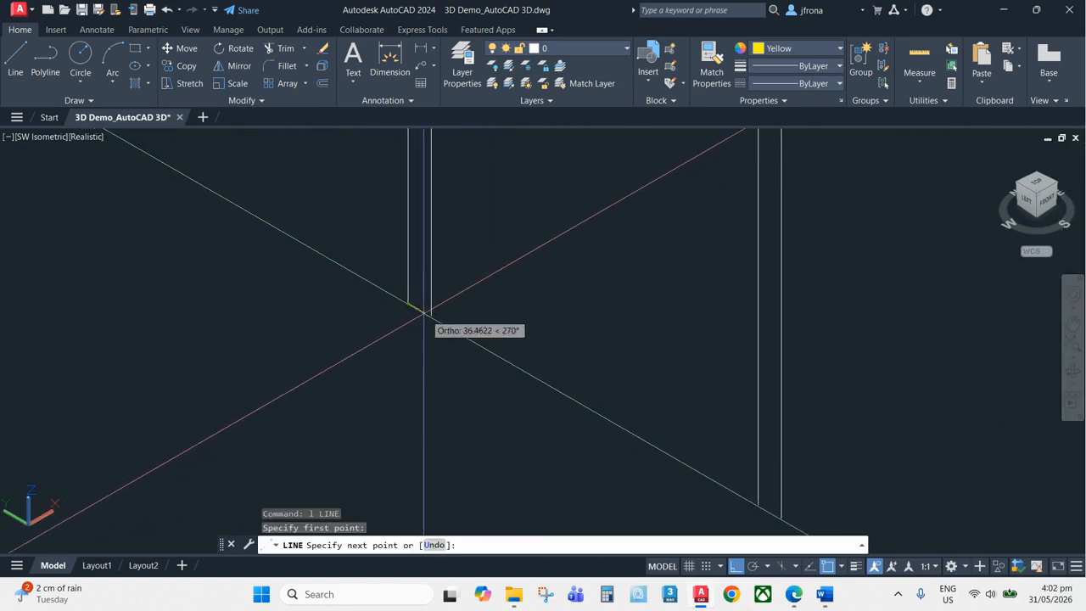
key("Escape")
middle_click_drag(424, 312, 668, 365)
key("Return")
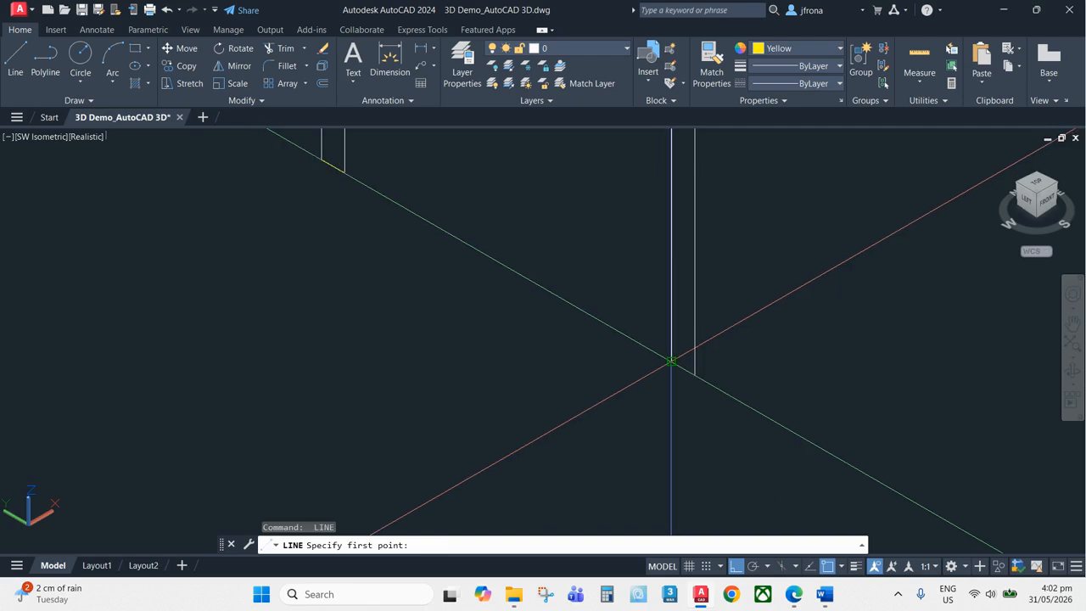
left_click(670, 361)
left_click(695, 375)
key("Escape")
Convert the door frame and panel outlines into regions
scroll(683, 374, "down", 8)
key("Escape")
key("Escape")
key("Escape")
middle_click_drag(764, 291, 589, 335)
scroll(583, 330, "down", 1)
type("reg")
key("Return")
scroll(679, 237, "down", 5)
middle_click_drag(737, 184, 678, 254)
left_click(695, 223)
left_click(490, 431)
key("Return")
scroll(608, 331, "up", 6)
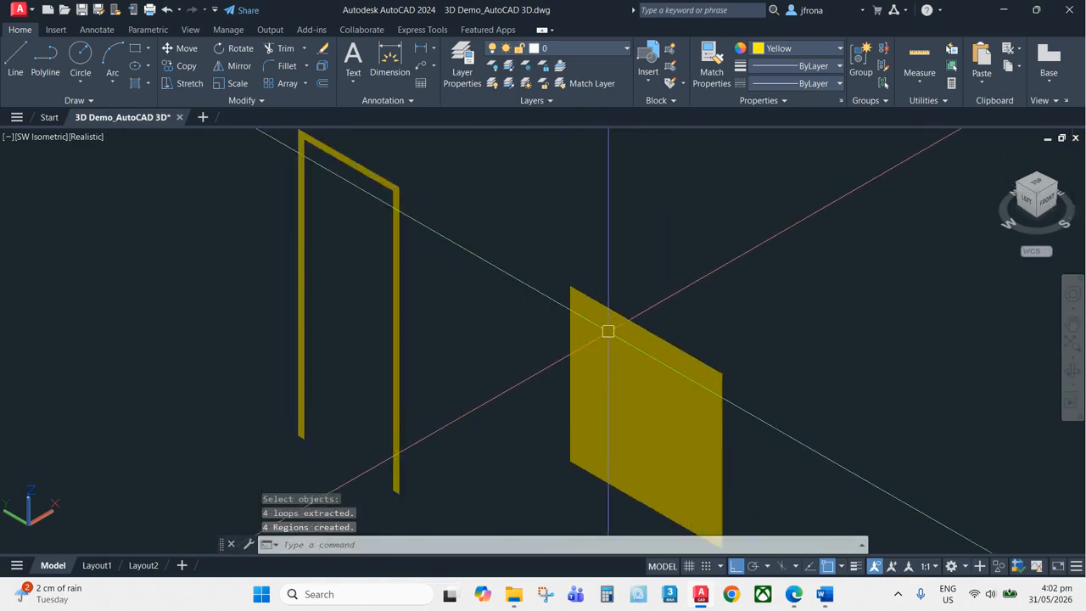
Erase a leftover line at the base of the door outline
scroll(553, 281, "down", 4)
middle_click_drag(572, 274, 625, 236)
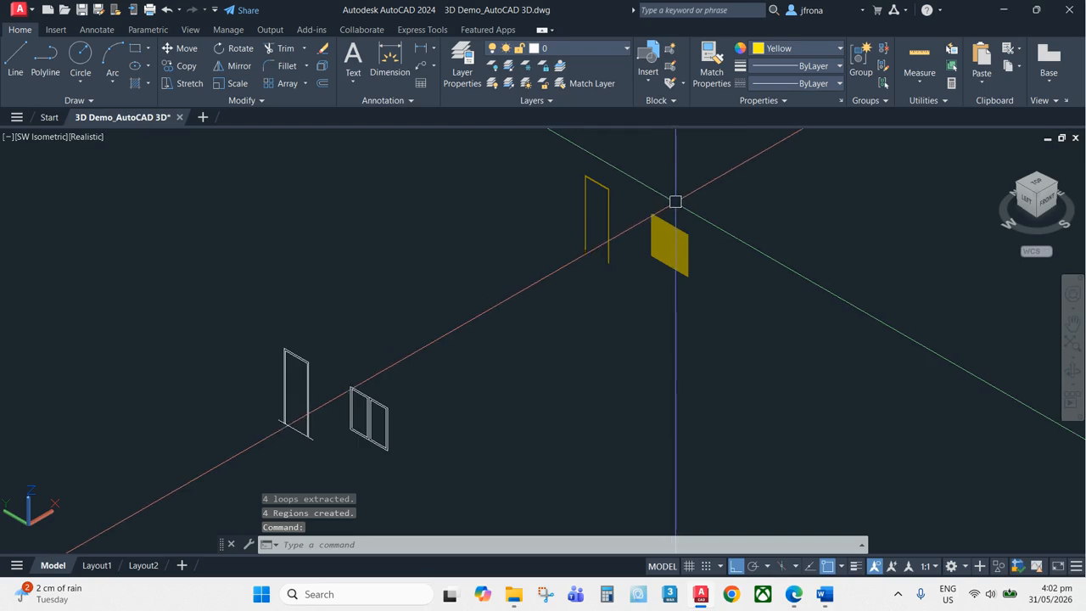
scroll(323, 412, "up", 8)
key("Escape")
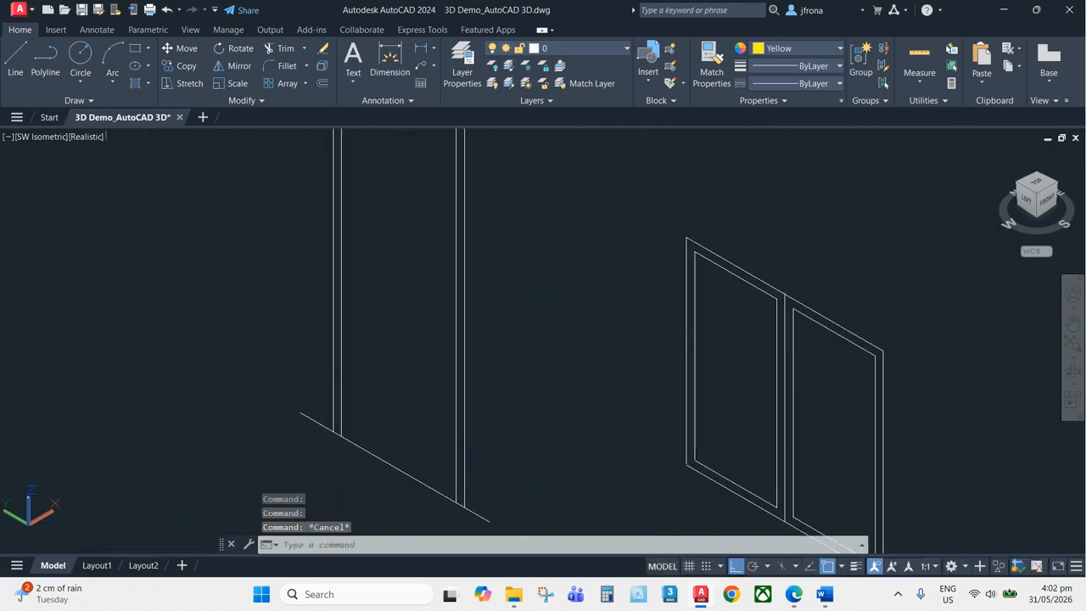
mouse_move(388, 162)
middle_mouse_down()
mouse_move(434, 433)
mouse_move(461, 209)
middle_mouse_up()
scroll(408, 260, "up", 6)
type("e")
key("Return")
left_click(334, 395)
left_click(286, 454)
key("Return")
scroll(346, 363, "down", 6)
scroll(463, 223, "up", 2)
key("Return")
scroll(506, 266, "down", 3)
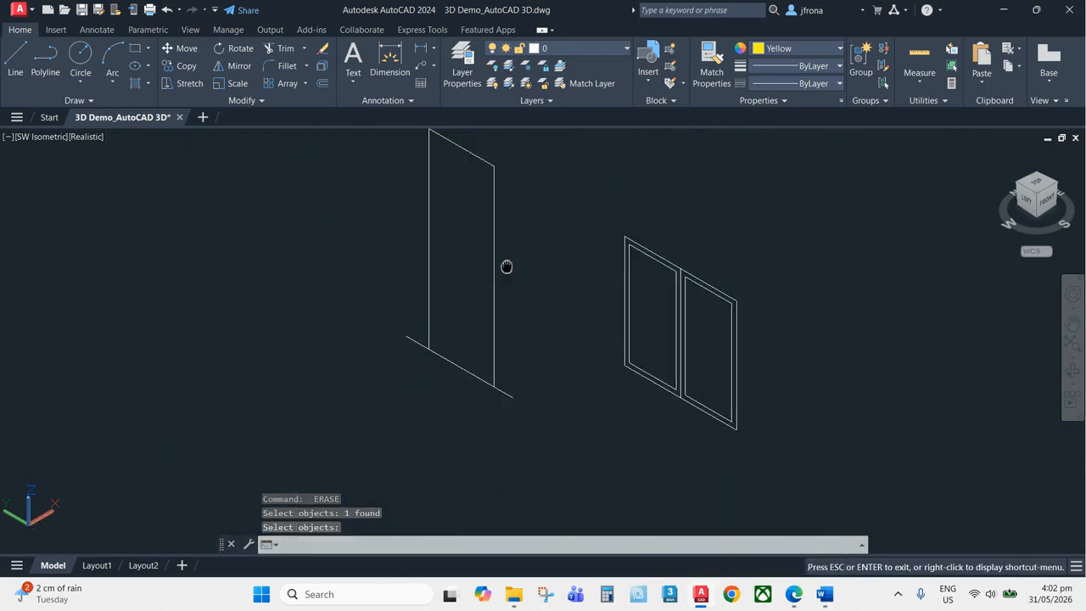
scroll(460, 351, "up", 3)
key("Escape")
key("Escape")
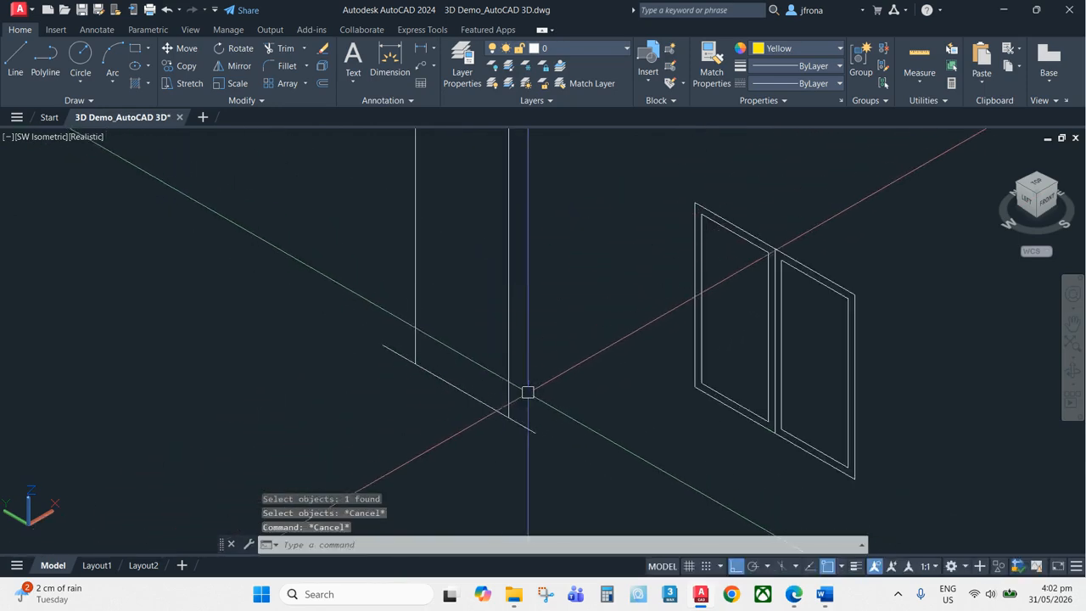
Fillet two lines to close the corner at the door outline's base
type("f")
key("Return")
left_click(498, 410)
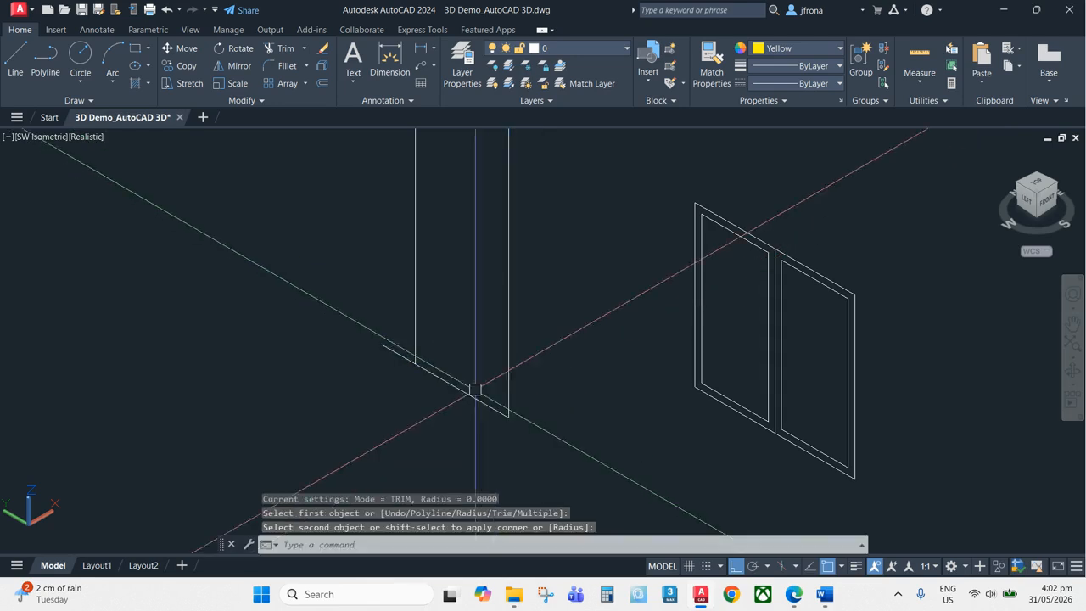
key("Return")
left_click(417, 342)
left_click(429, 373)
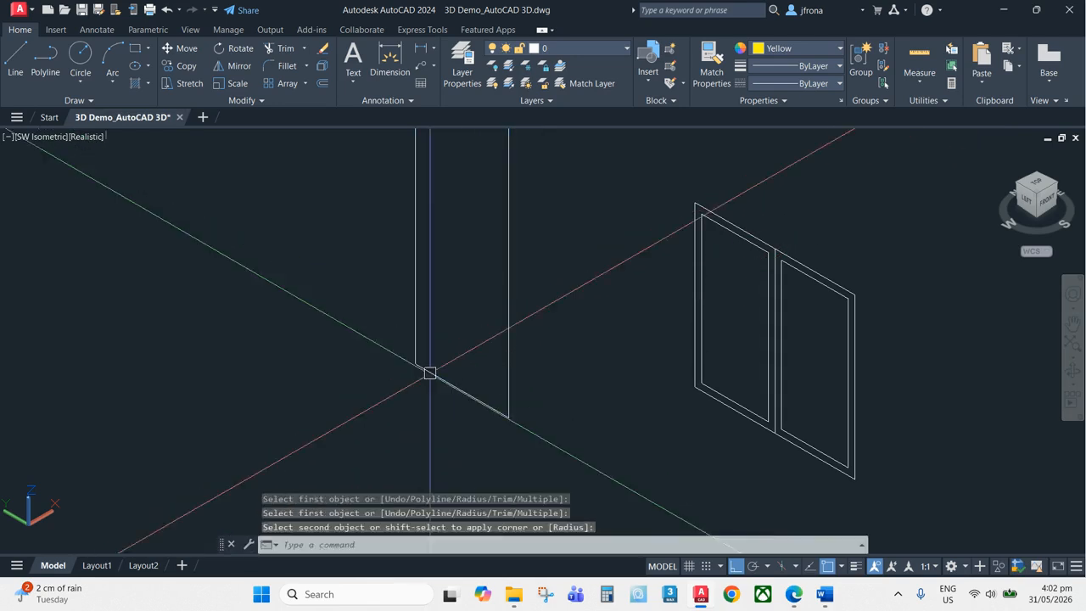
Erase the extra lines from the window elevation outline
middle_click_drag(811, 306, 716, 329)
key("Escape")
scroll(706, 278, "up", 5)
type("e")
key("Return")
left_click(657, 248)
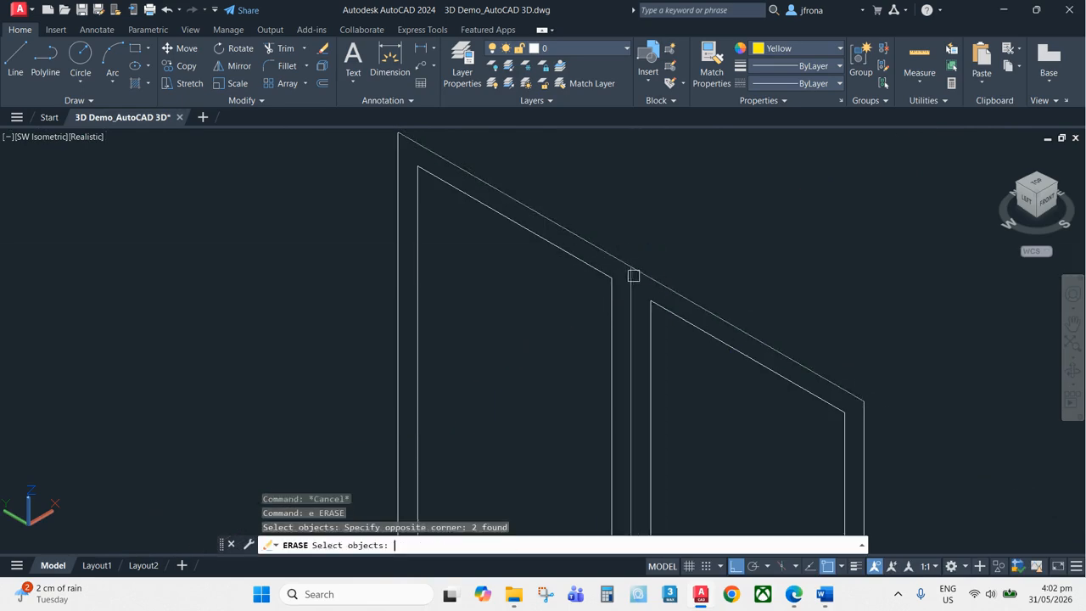
key("Return")
scroll(636, 288, "down", 2)
middle_click_drag(643, 386, 670, 278)
scroll(655, 433, "up", 3)
middle_click_drag(666, 416, 661, 282)
key("Return")
left_click(667, 377)
key("Return")
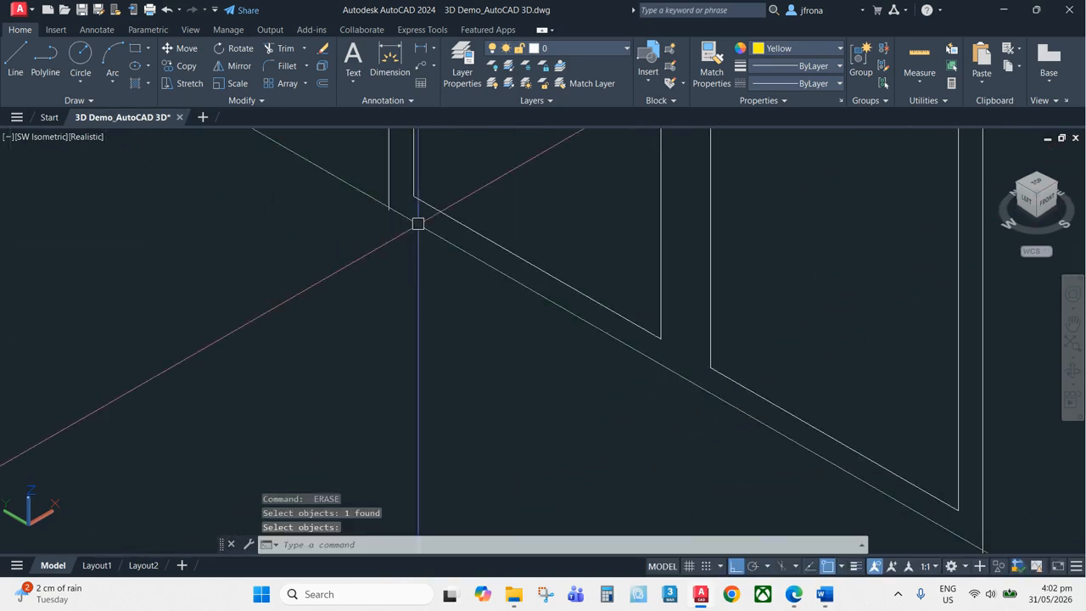
Erase the remaining stray lines between the window panes
scroll(418, 223, "up", 1)
key("Return")
left_click(402, 192)
left_click(365, 202)
key("Return")
scroll(400, 222, "down", 4)
key("Return")
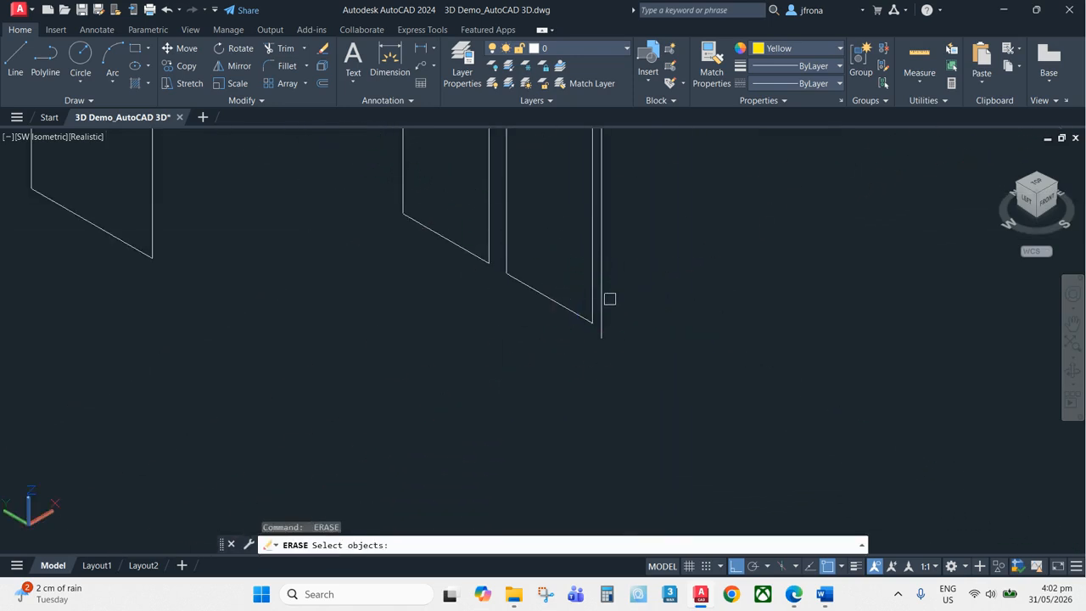
left_click(607, 302)
key("Return")
scroll(606, 449, "down", 3)
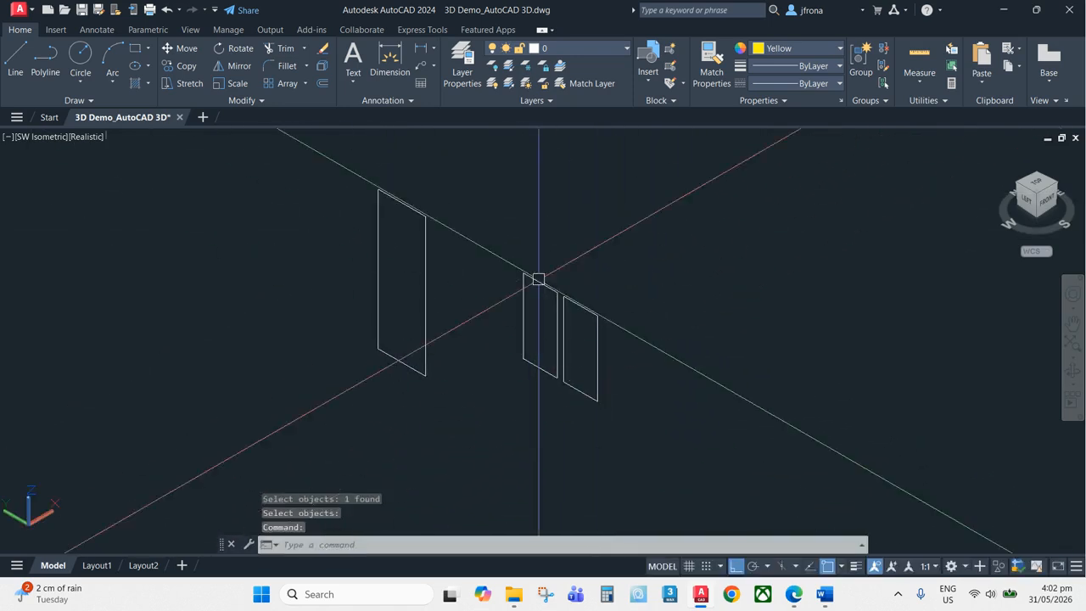
Create regions from the door and window pane outlines
key("Escape")
type("reg")
key("Return")
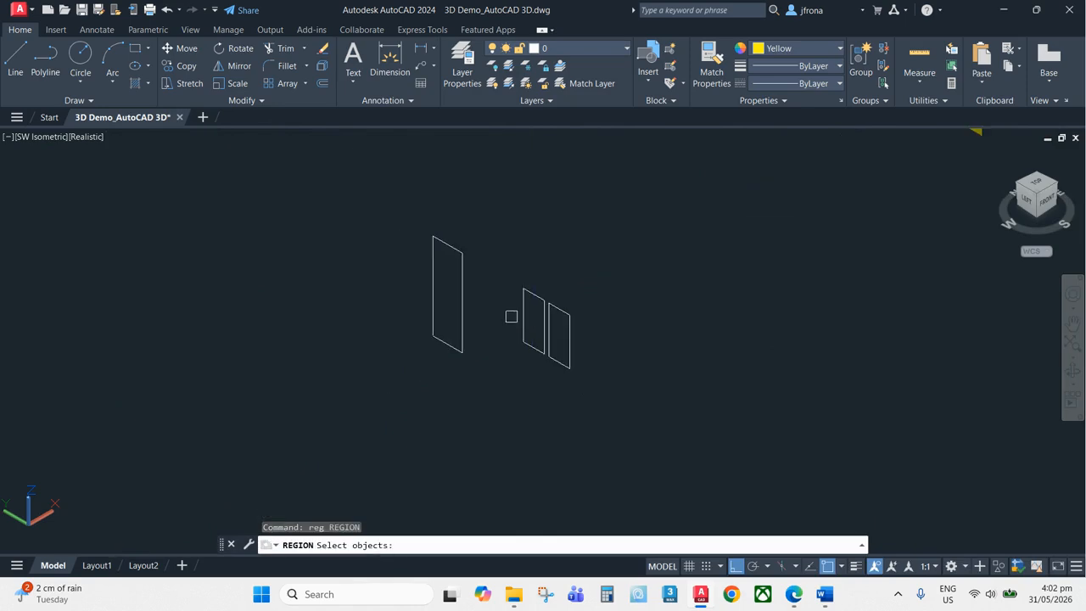
left_click(359, 414)
left_click(666, 191)
key("Return")
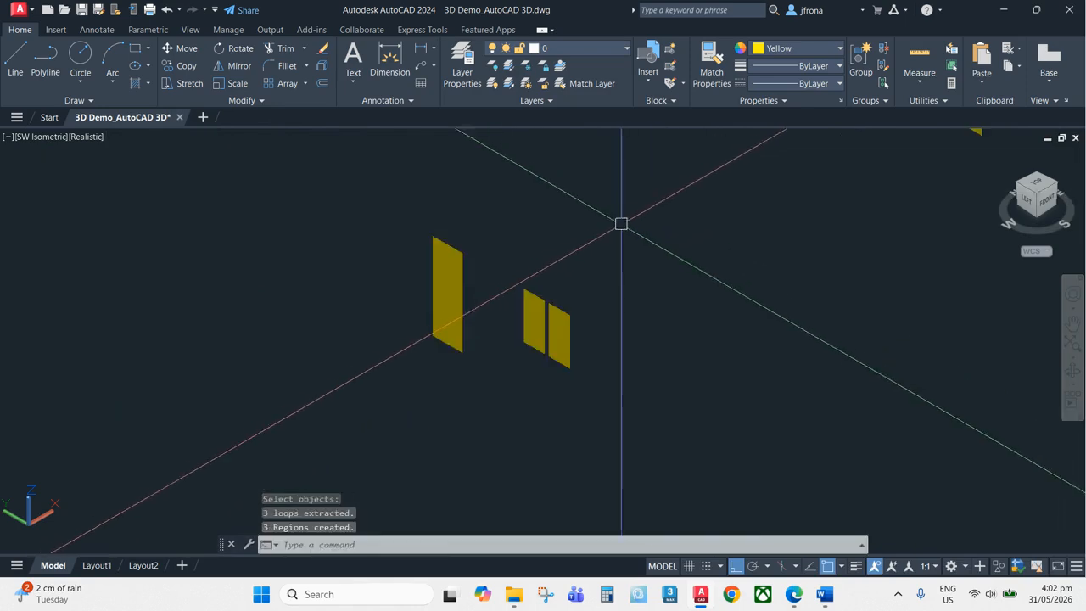
scroll(636, 249, "up", 6)
scroll(631, 300, "down", 2)
key("Escape")
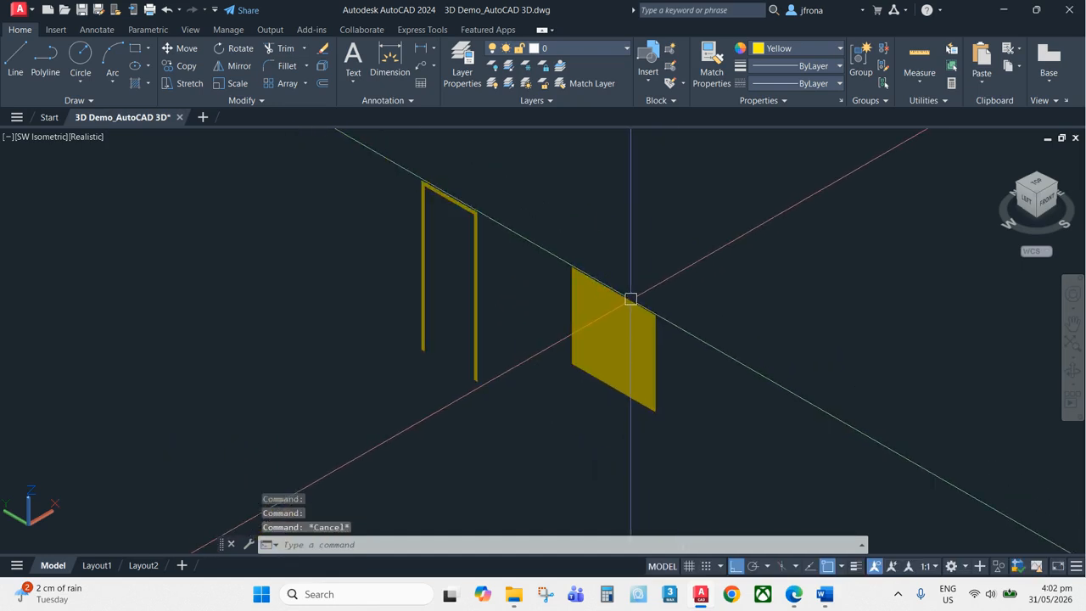
Extrude the door frame and panel regions to a height of 75
type("ext")
key("Return")
left_click(739, 194)
left_click(388, 413)
key("Return")
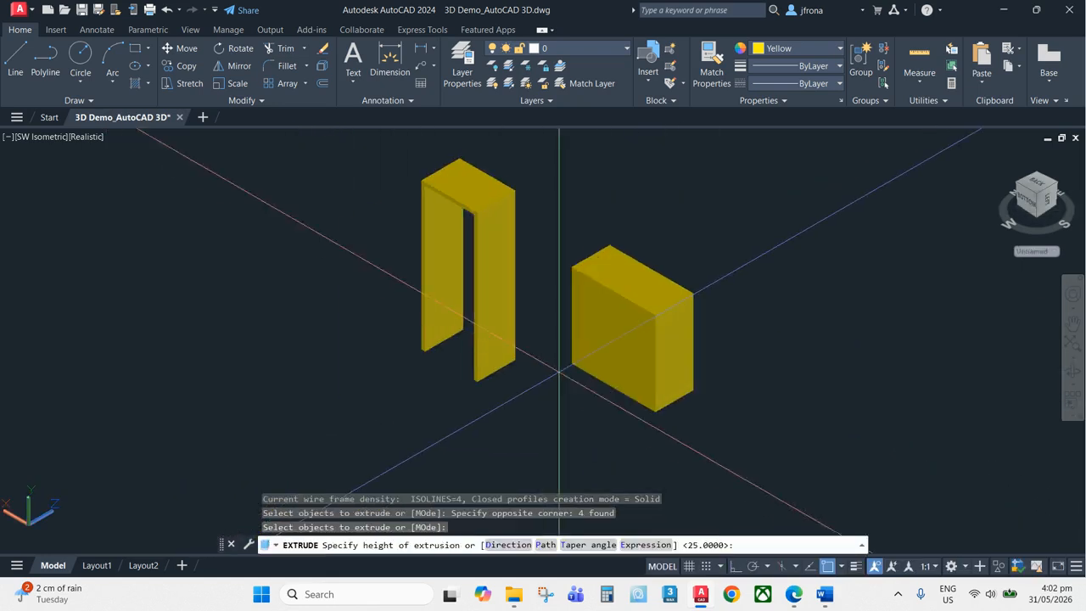
type("75")
key("Return")
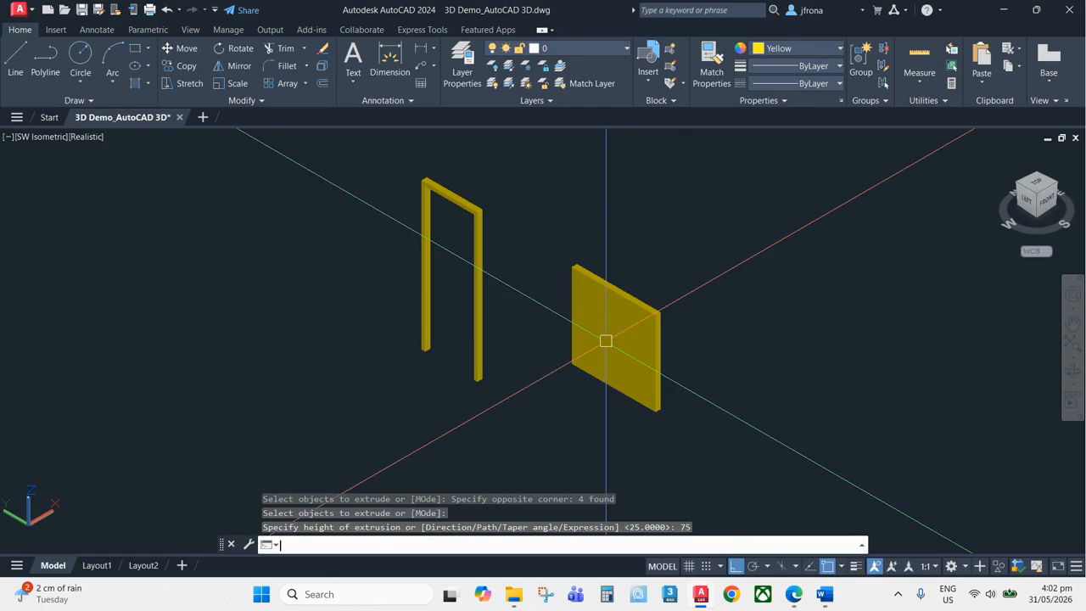
Try to subtract the inner pane solid from the window frame solid
scroll(601, 292, "up", 4)
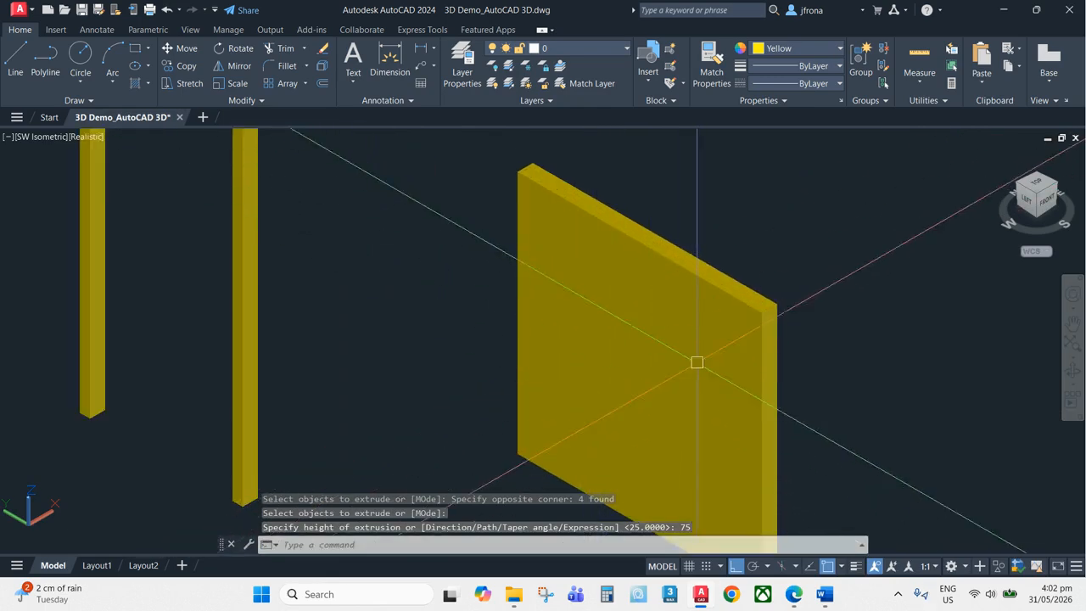
middle_click_drag(697, 362, 665, 339)
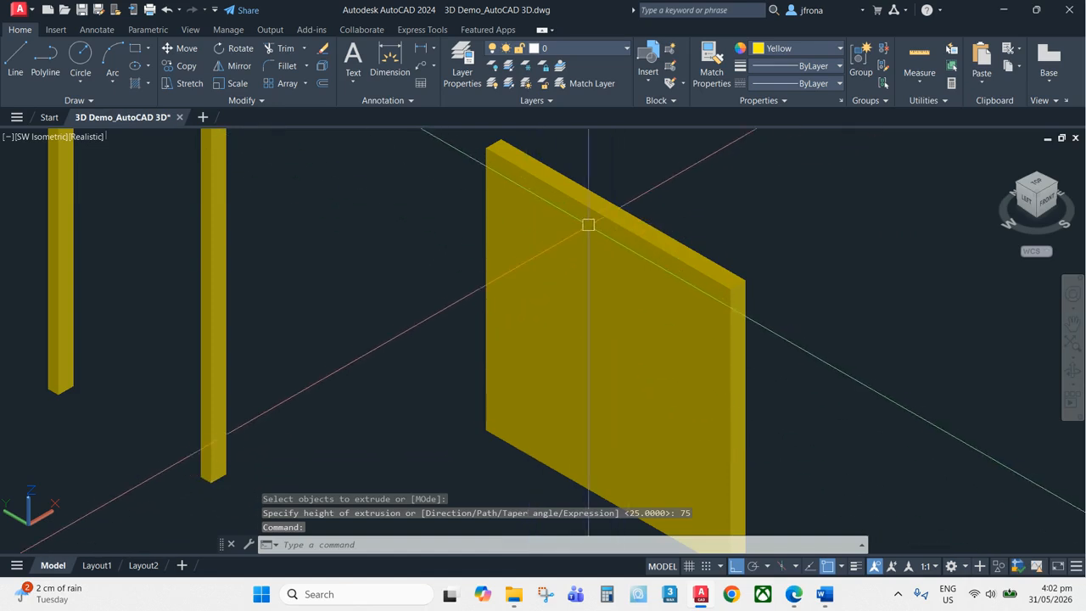
key("Escape")
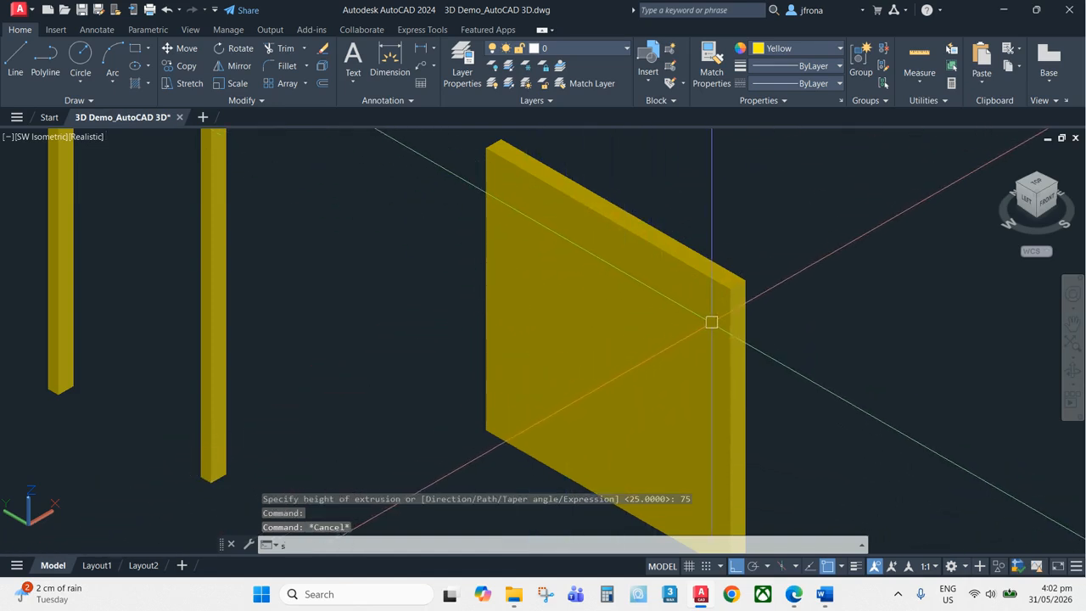
type("su")
key("Return")
left_click(555, 163)
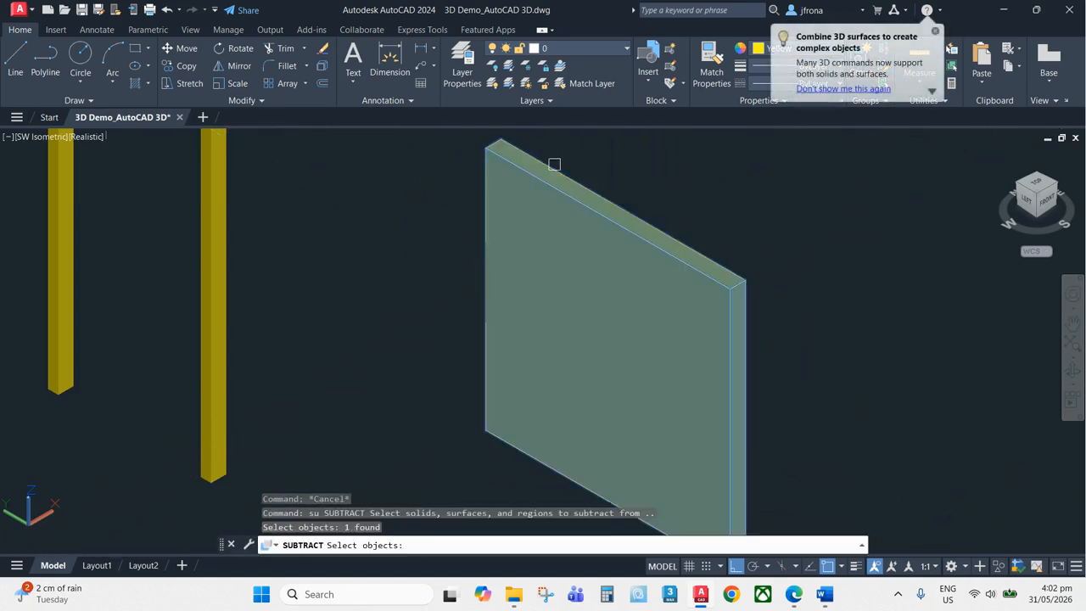
key("Return")
left_click(545, 246)
key("Escape")
Inspect the window frame and inner pane solids by selecting each in turn
left_click(528, 231)
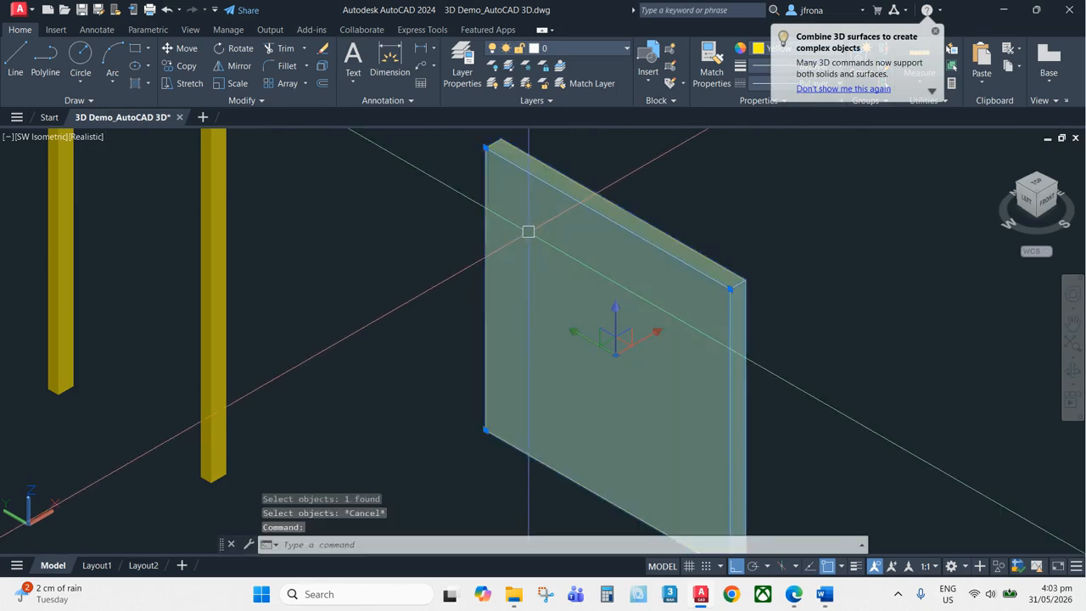
key("Escape")
left_click(504, 216)
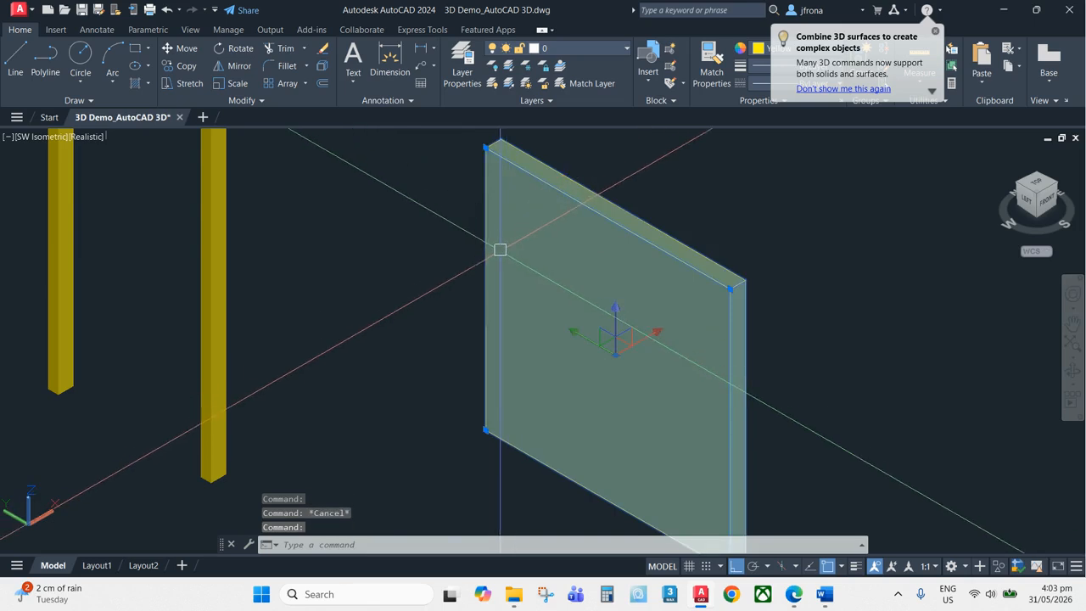
key("Escape")
left_click(587, 316)
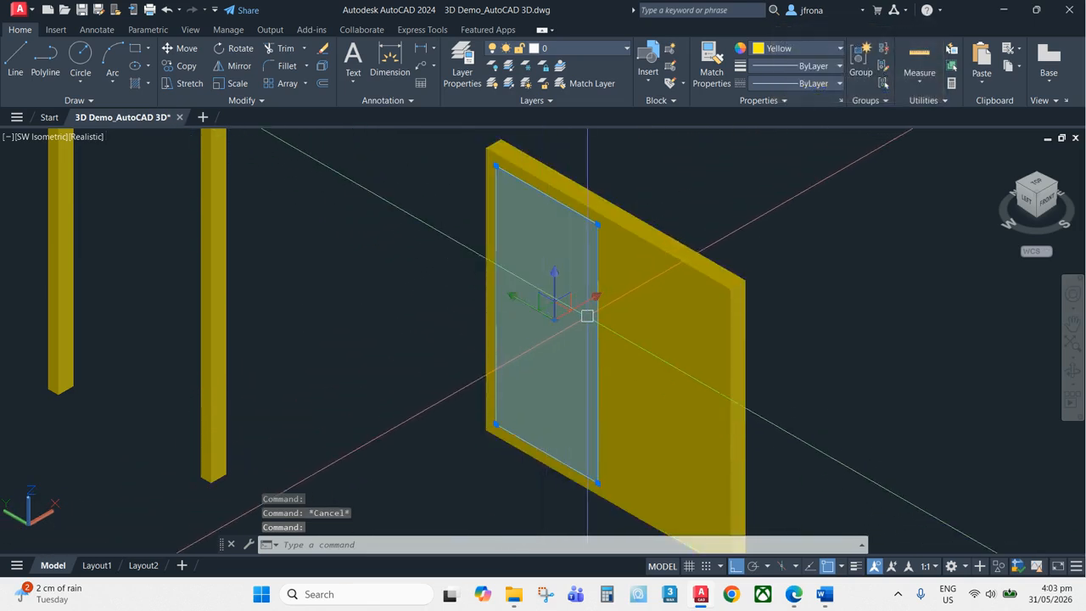
key("Escape")
left_click(598, 271)
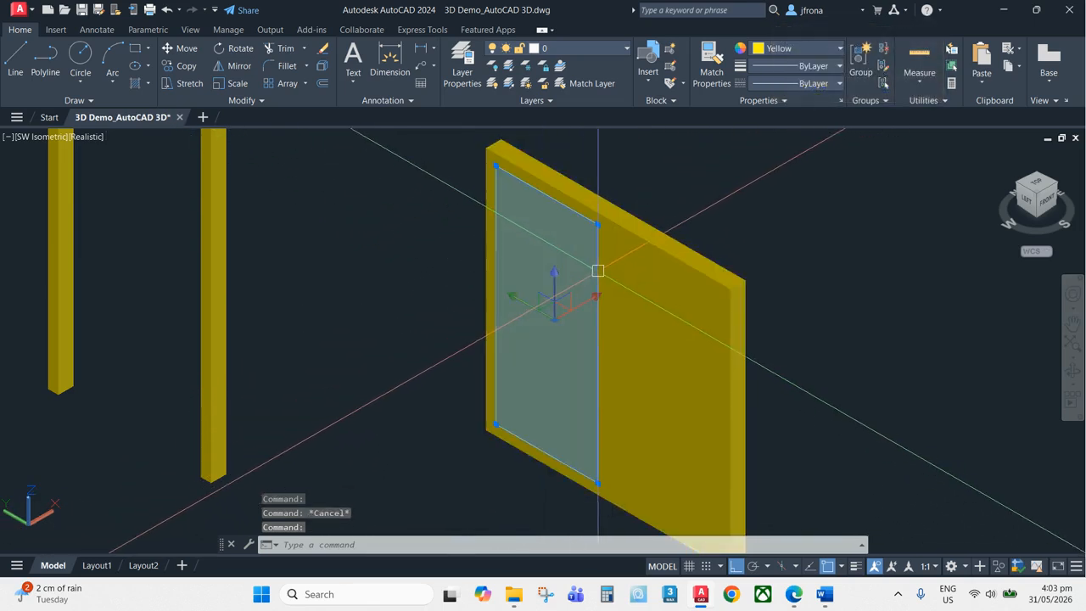
key("Escape")
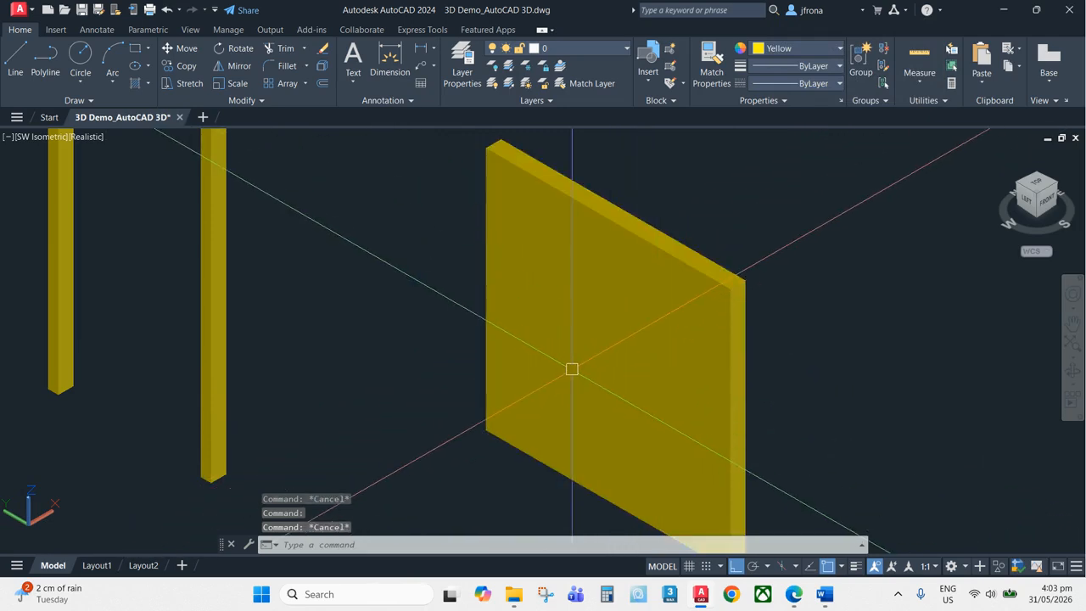
Switch the visual style to 2D Wireframe
type("sha")
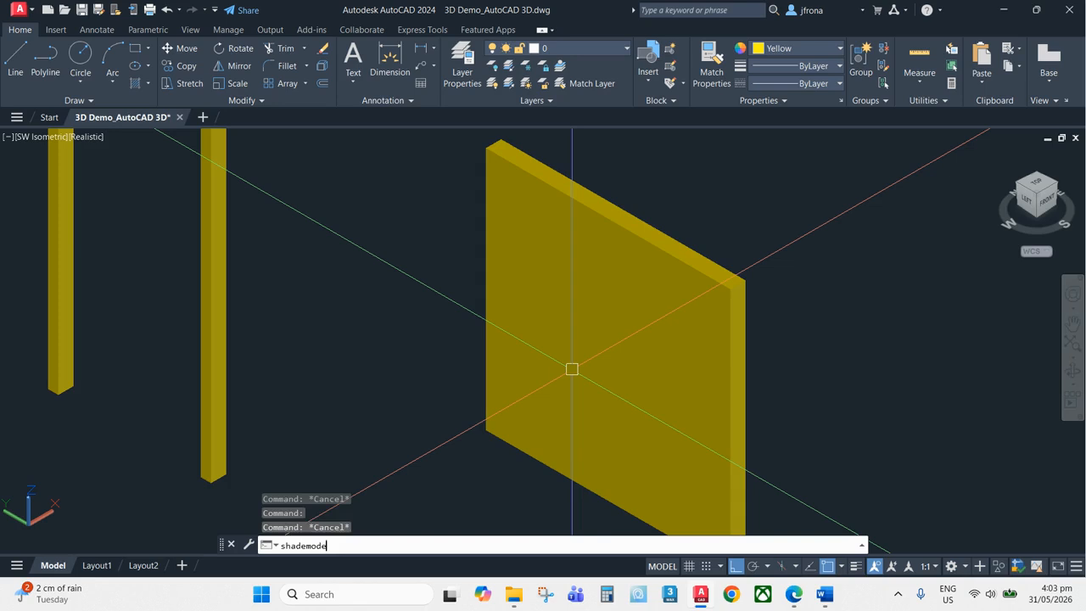
type("demode")
key("Return")
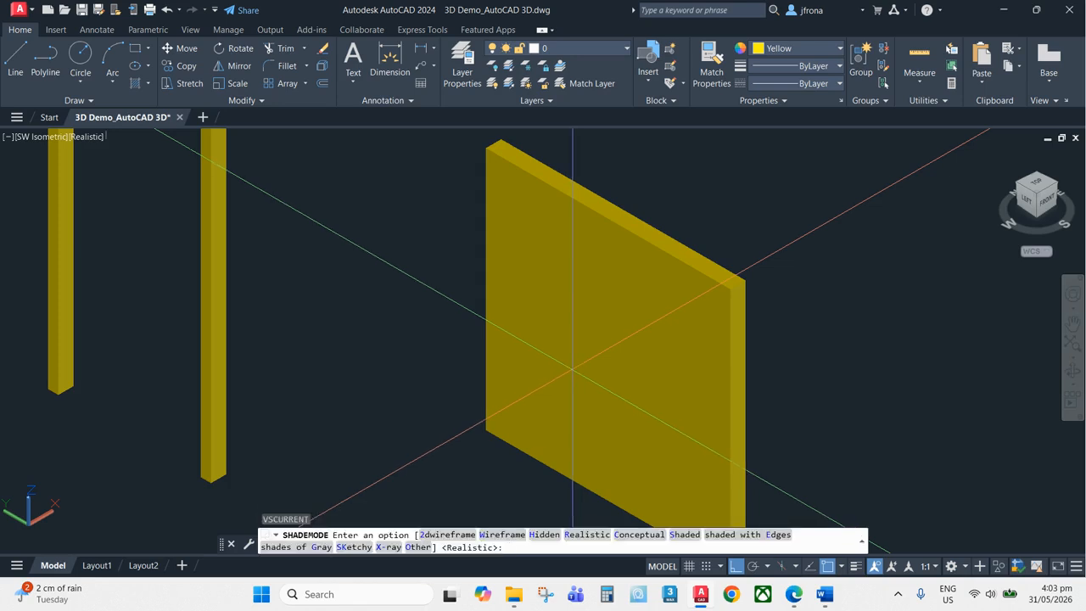
left_click(431, 535)
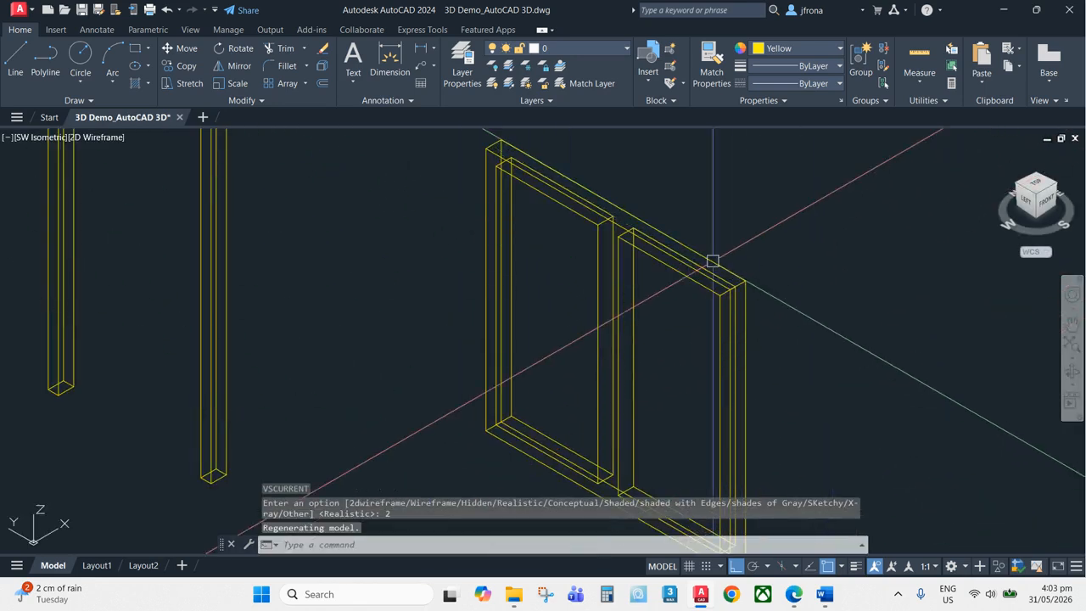
Subtract the two pane solids from the window frame solid
key("Escape")
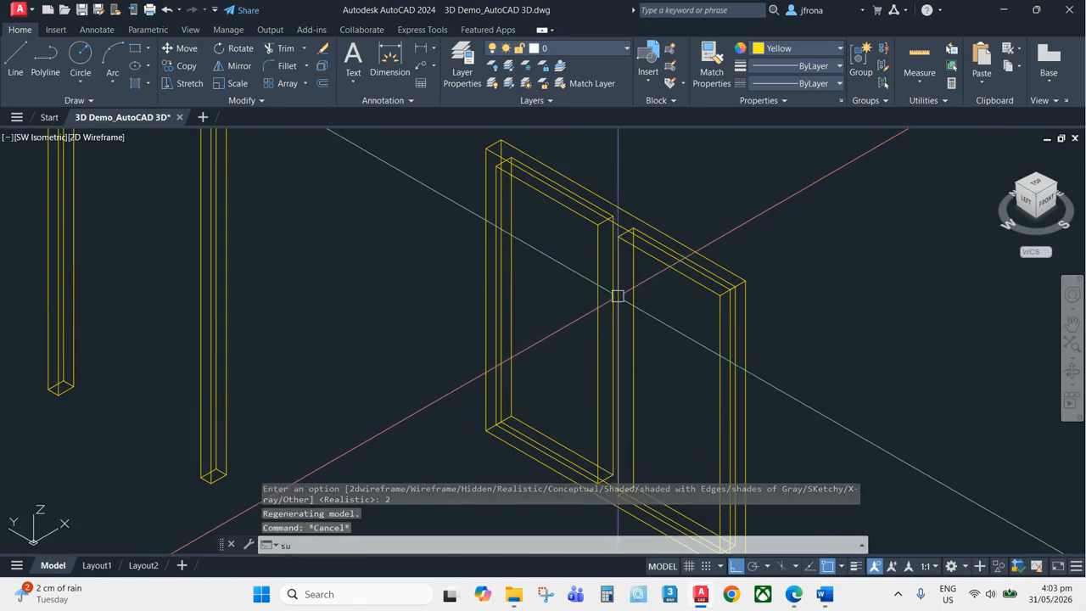
key("Return")
left_click(485, 141)
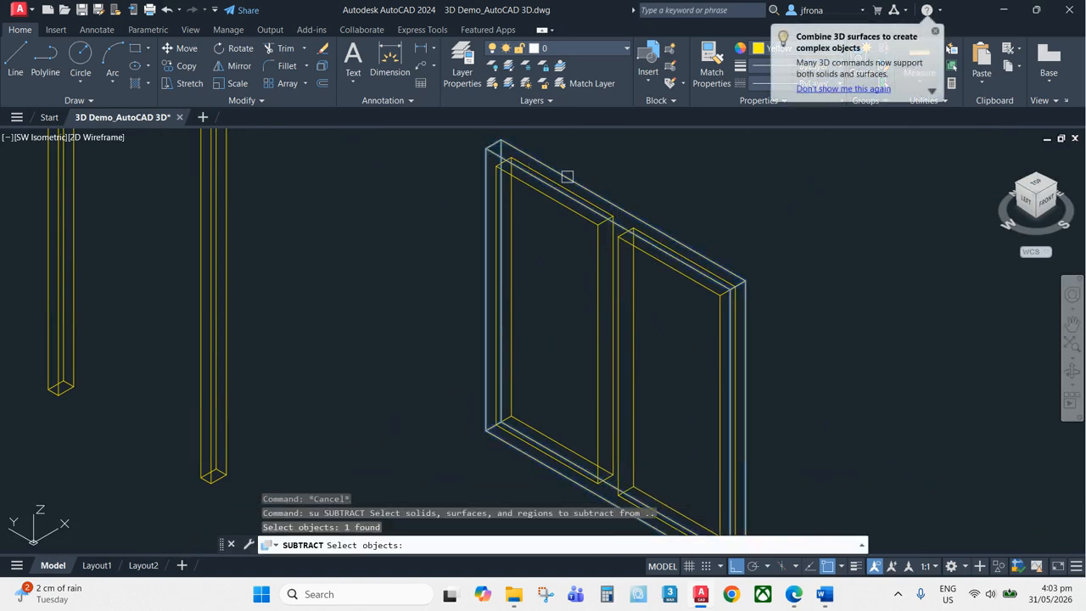
key("Return")
left_click(598, 269)
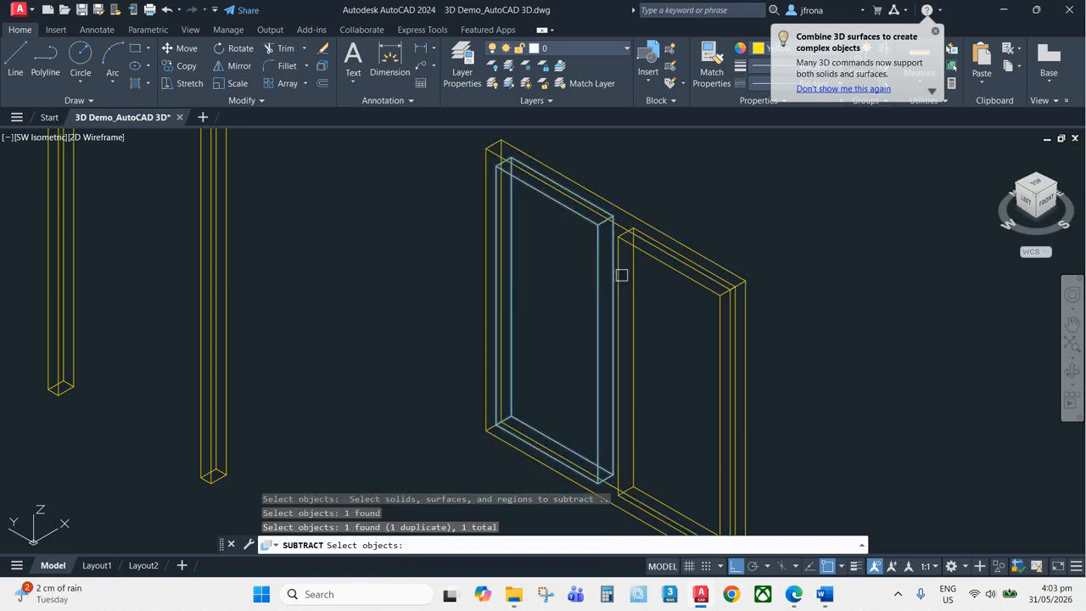
left_click(635, 276)
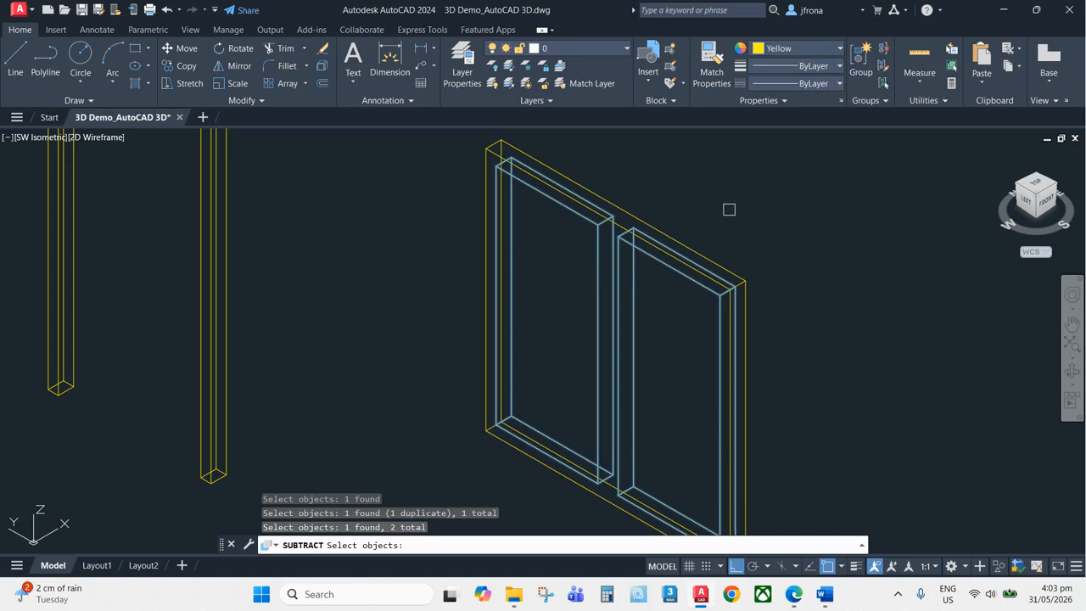
key("Return")
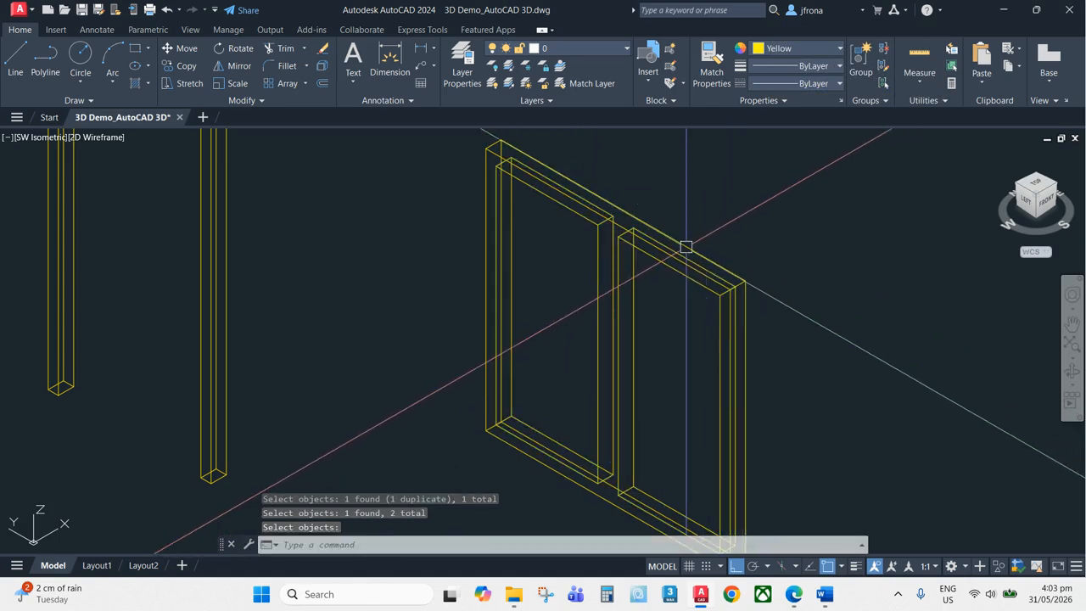
Switch the visual style back to Realistic
scroll(739, 238, "down", 4)
key("Escape")
scroll(748, 240, "up", 2)
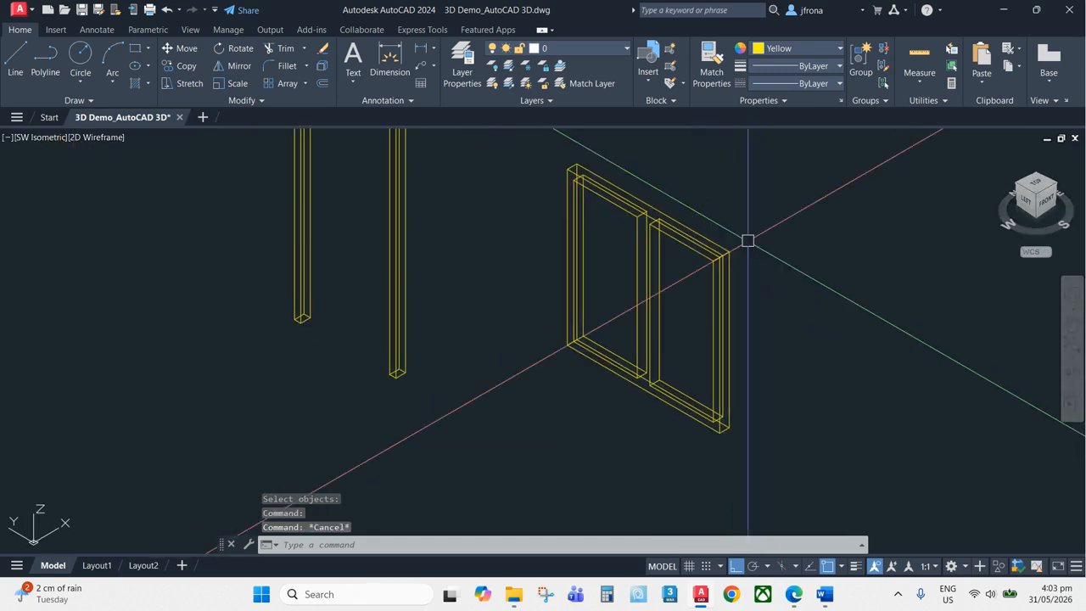
type("shademode")
key("Return")
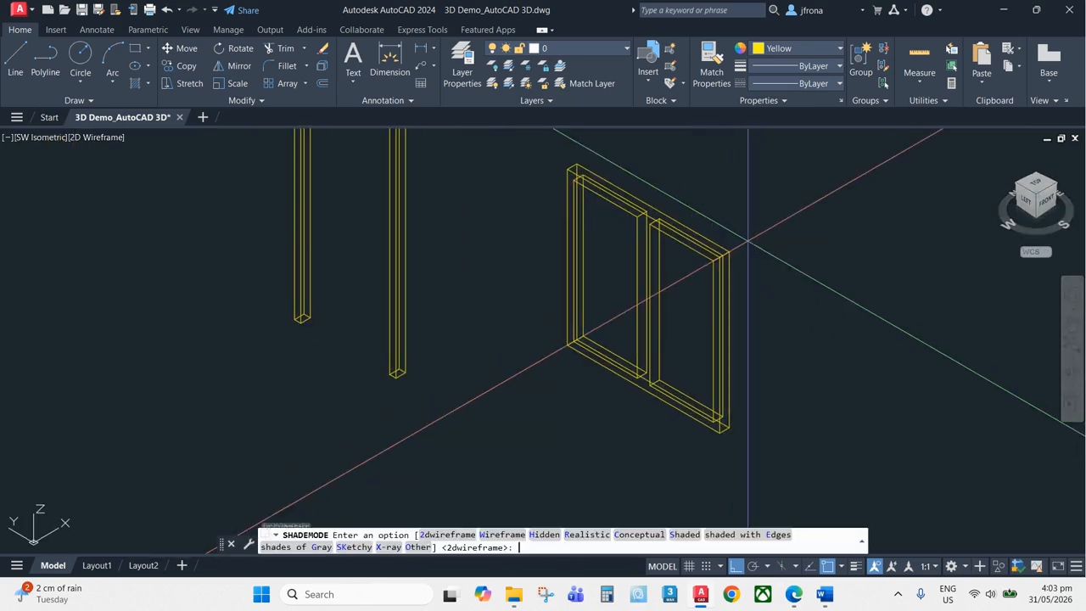
left_click(594, 538)
scroll(669, 223, "up", 2)
scroll(713, 248, "down", 8)
middle_click_drag(713, 248, 773, 174)
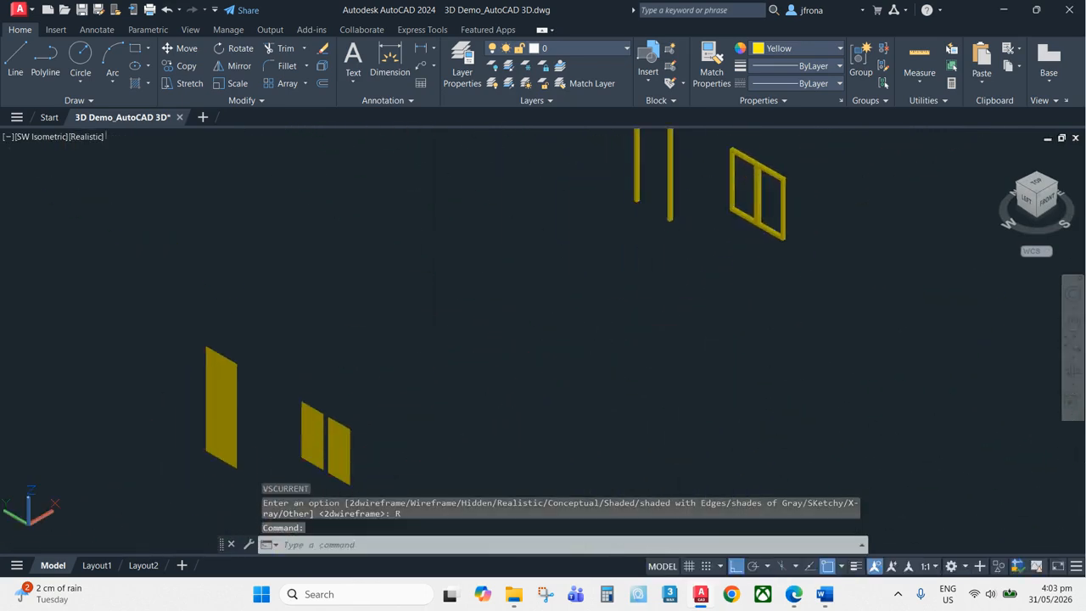
middle_click_drag(302, 405, 510, 264)
key("Escape")
type("exy")
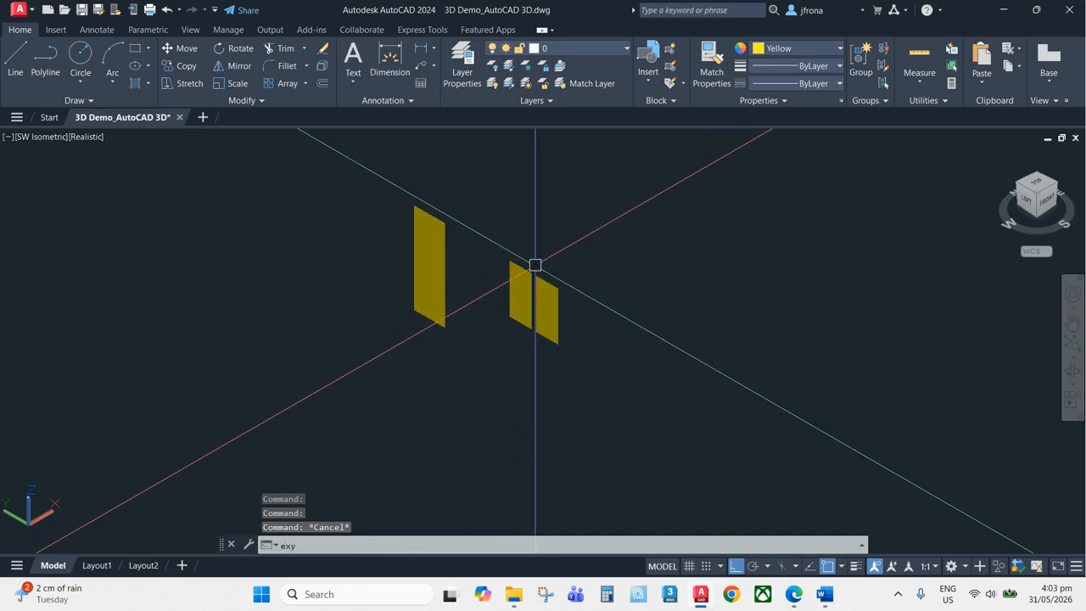
type("xt")
key("Return")
left_click(604, 197)
left_click(315, 349)
key("Return")
scroll(519, 262, "up", 4)
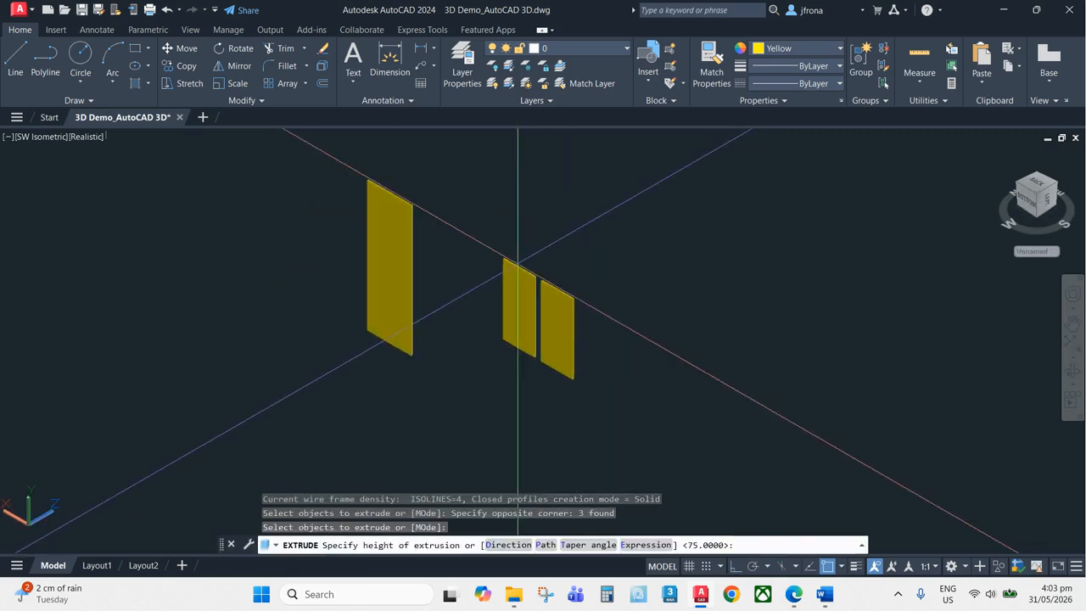
middle_click_drag(602, 230, 658, 269)
key("Escape")
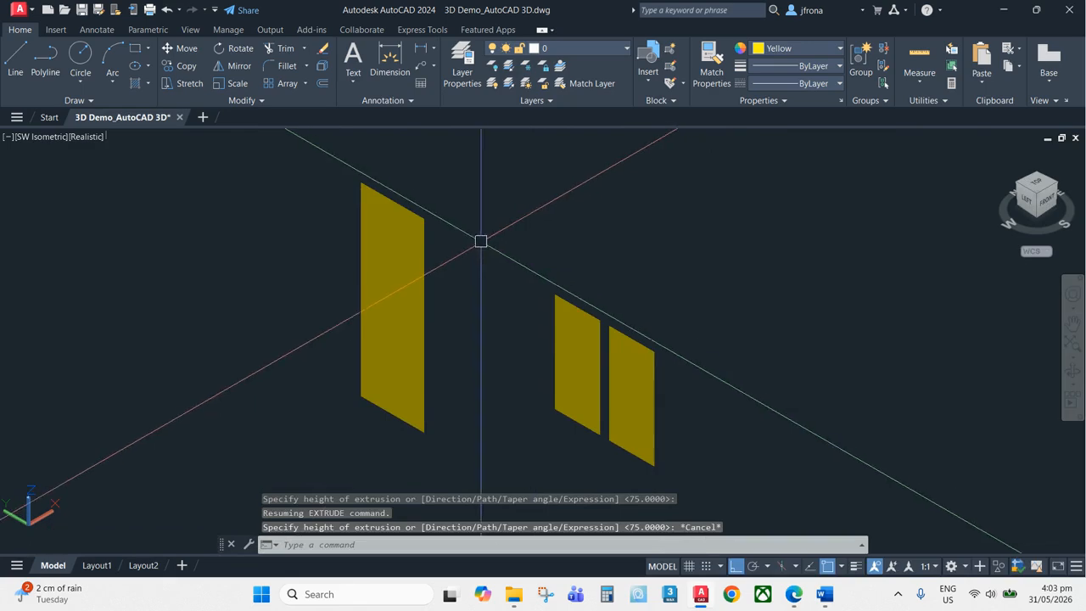
key("Escape")
Extrude the door panel region to a height of 25
type("ext")
key("Return")
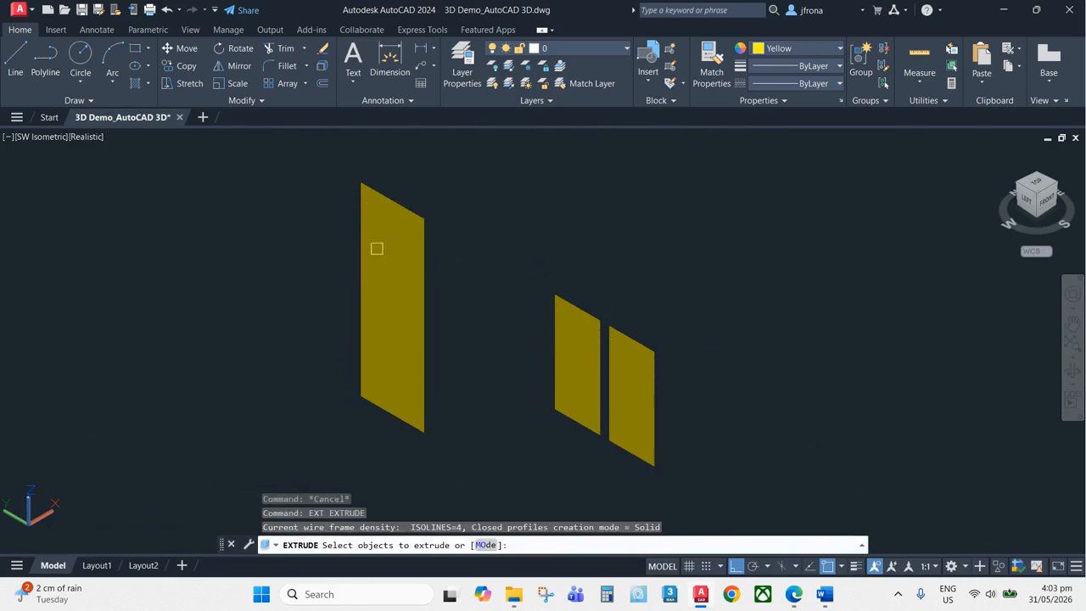
left_click(414, 276)
key("Return")
type("25")
key("Return")
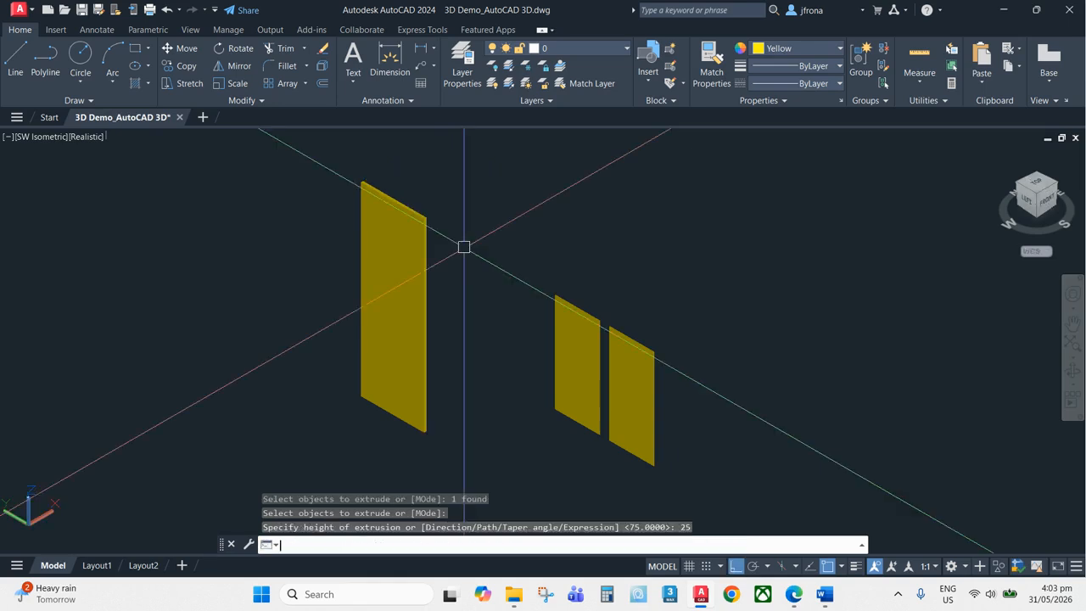
Extrude the two window pane regions to a height of 12.5
middle_click_drag(463, 245, 636, 245, "shift")
type("ext")
key("Return")
left_click(638, 249)
left_click(470, 370)
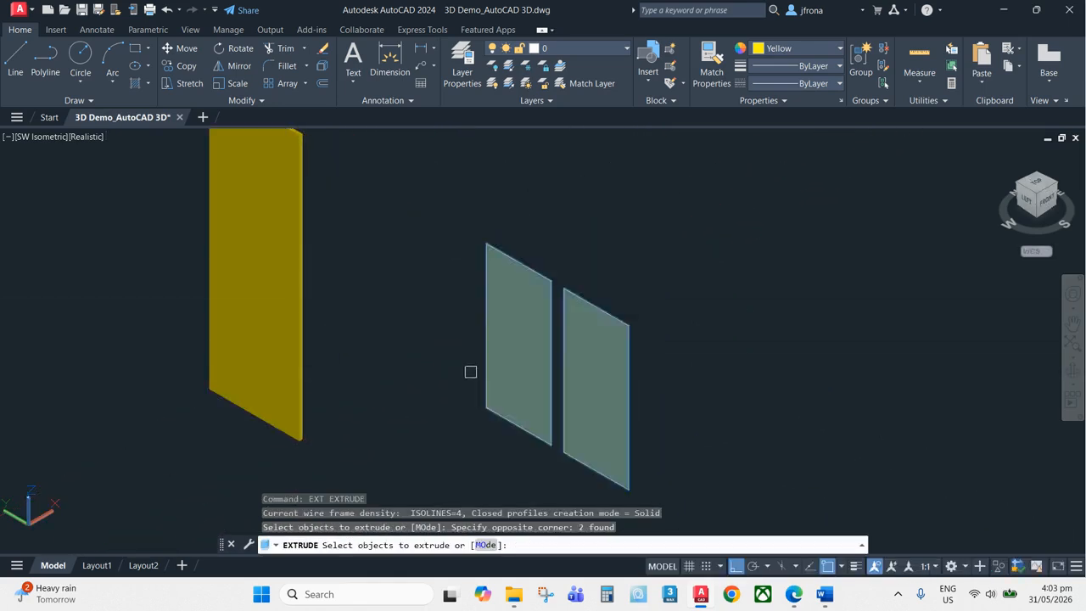
key("Return")
type("12.5")
key("Return")
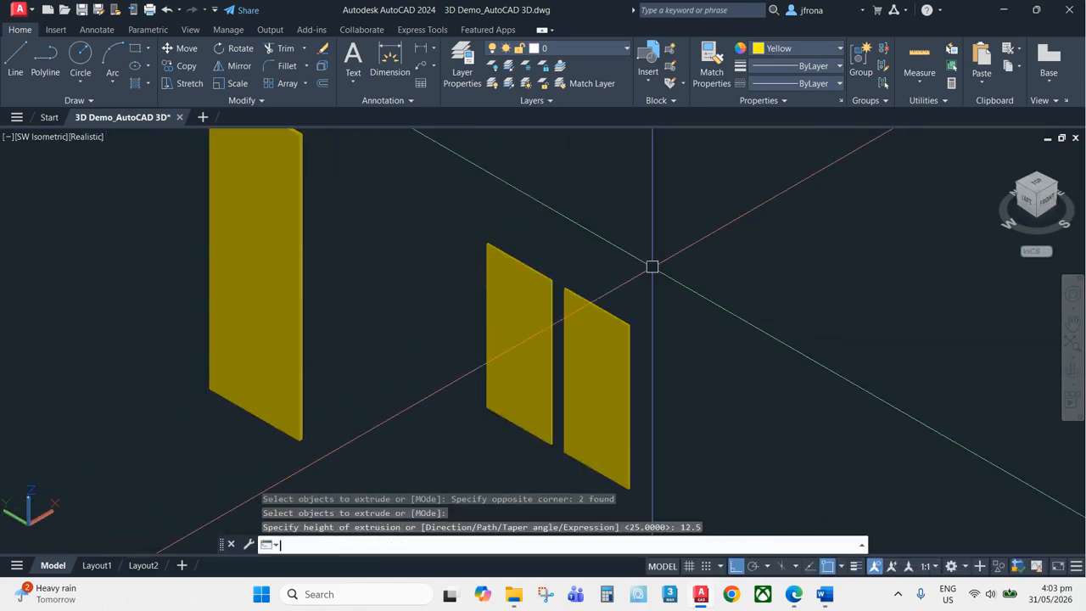
Union the two window pane solids into one object
scroll(583, 326, "up", 4)
left_click(603, 295)
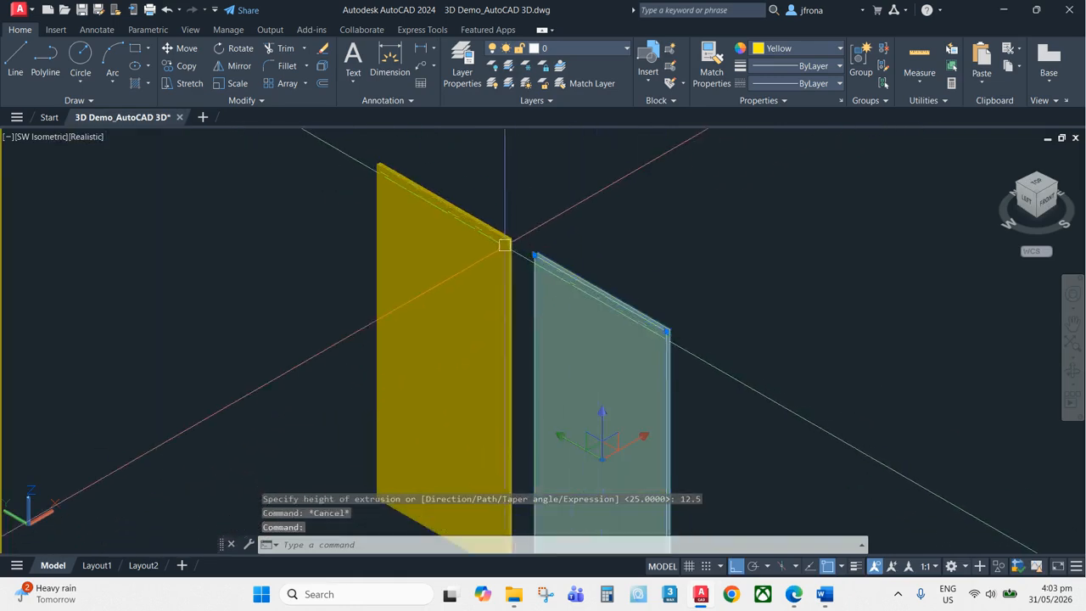
key("Escape")
type("u")
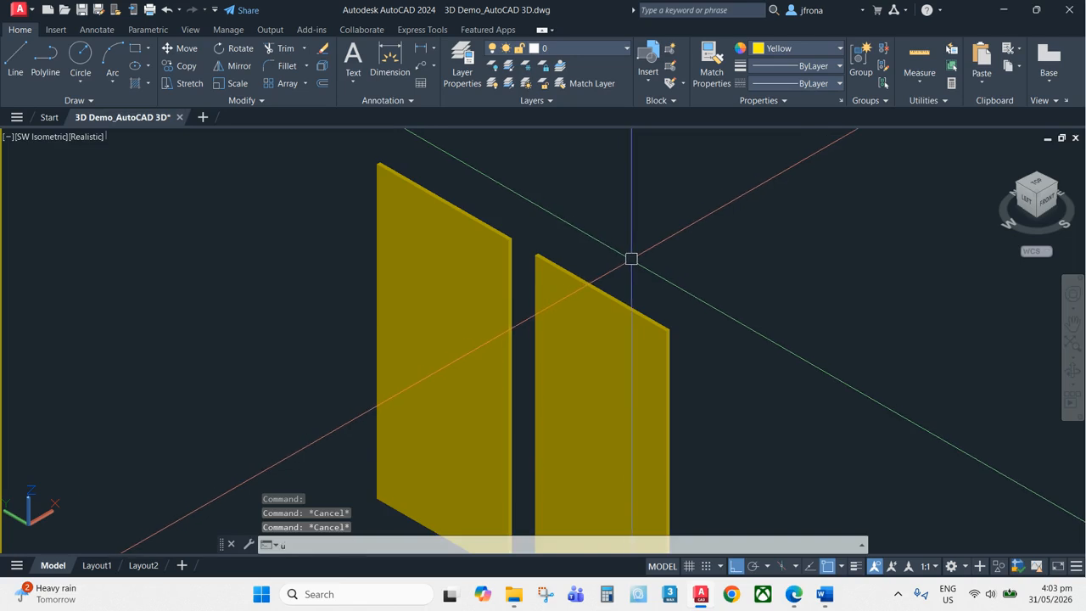
type("ni")
key("Return")
left_click(585, 279)
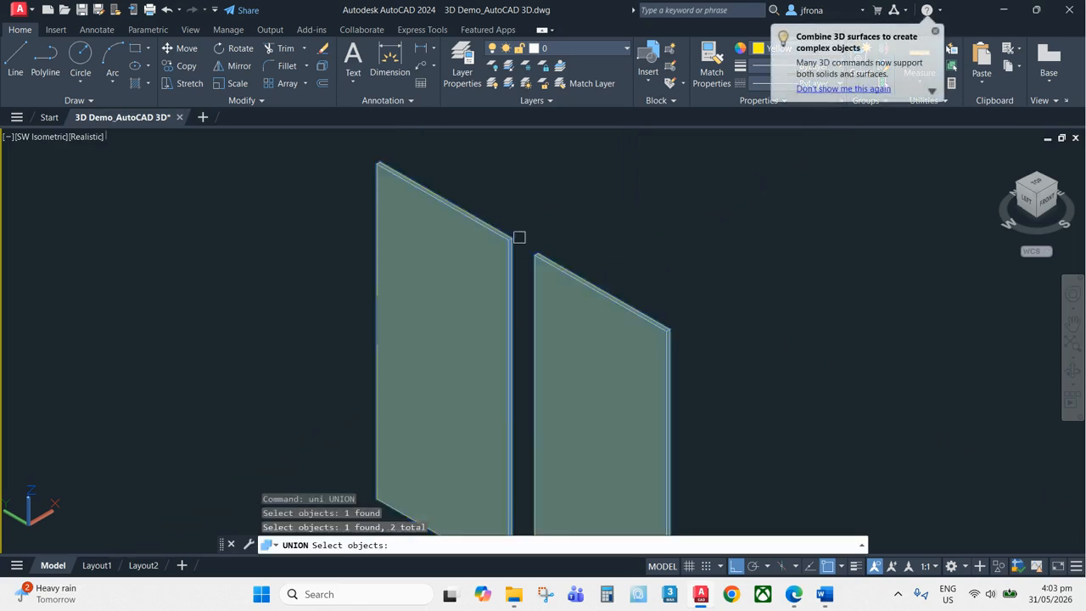
key("Return")
Examine the house model's door and window openings alongside the new door and window solids
scroll(519, 237, "down", 5)
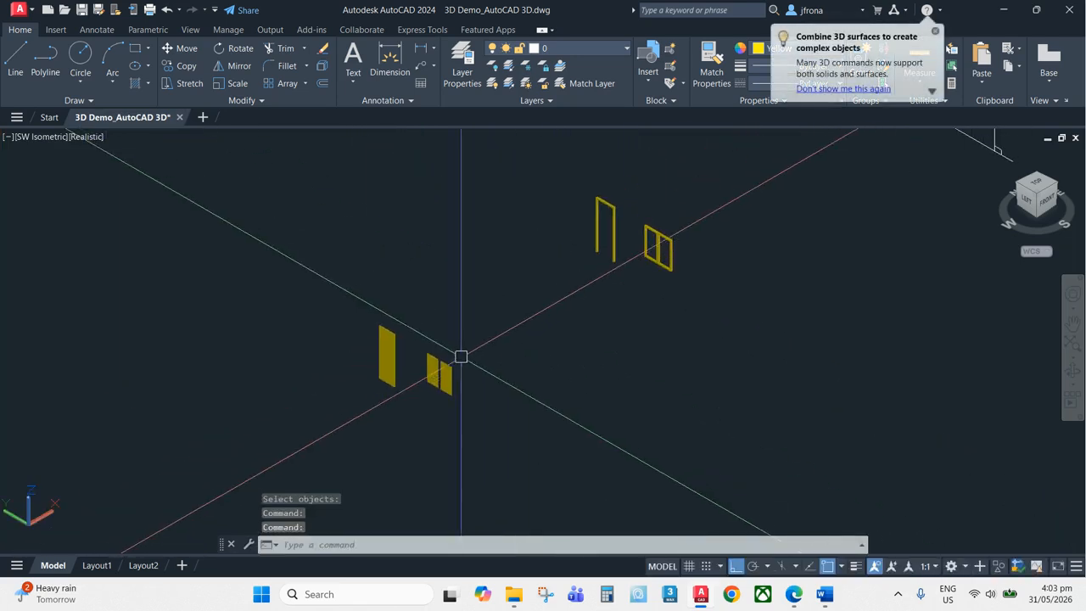
key("Escape")
middle_click_drag(662, 322, 541, 332)
key("Escape")
scroll(542, 334, "down", 2)
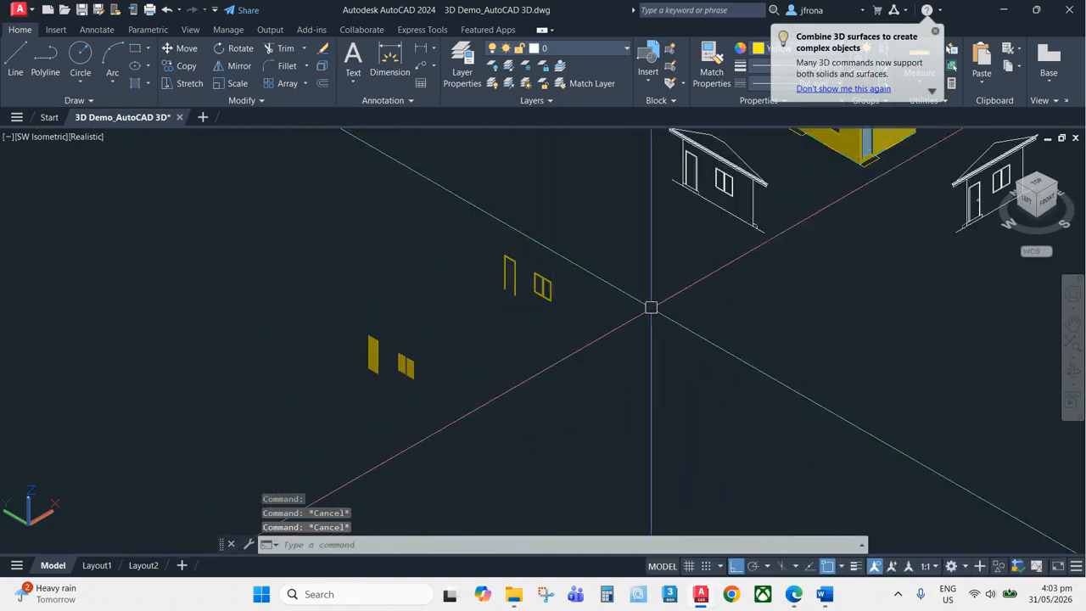
middle_click_drag(651, 308, 516, 364)
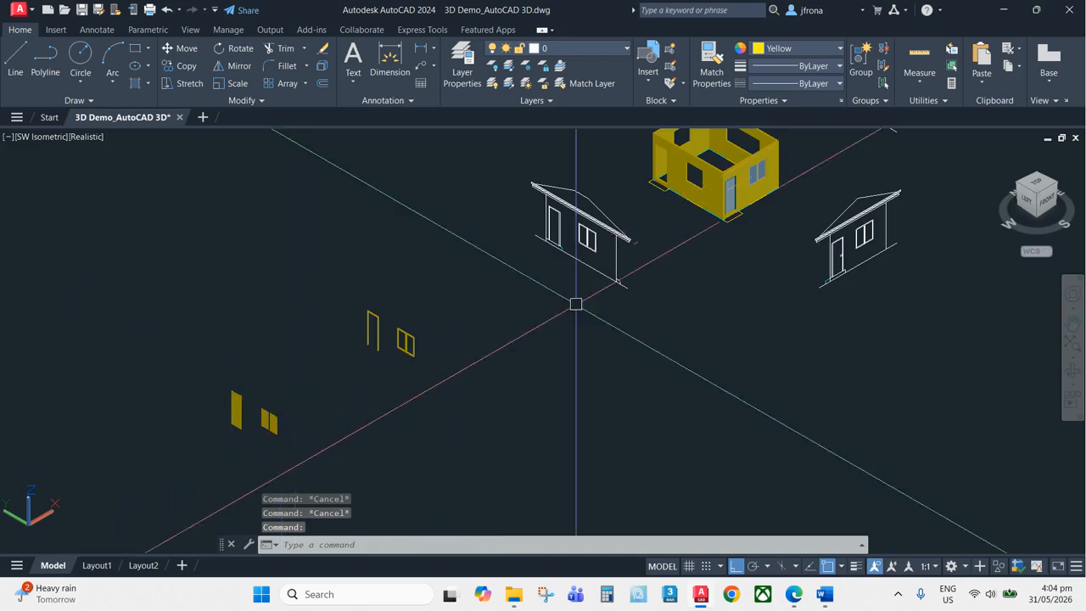
middle_click_drag(576, 304, 505, 375)
scroll(642, 216, "up", 8)
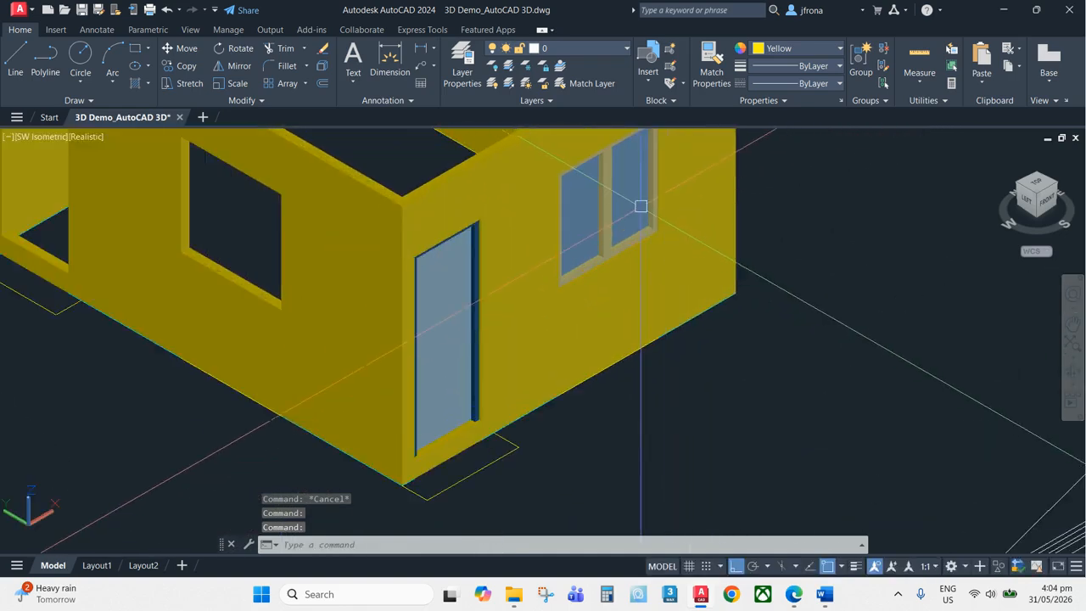
scroll(640, 205, "down", 6)
scroll(701, 279, "up", 5)
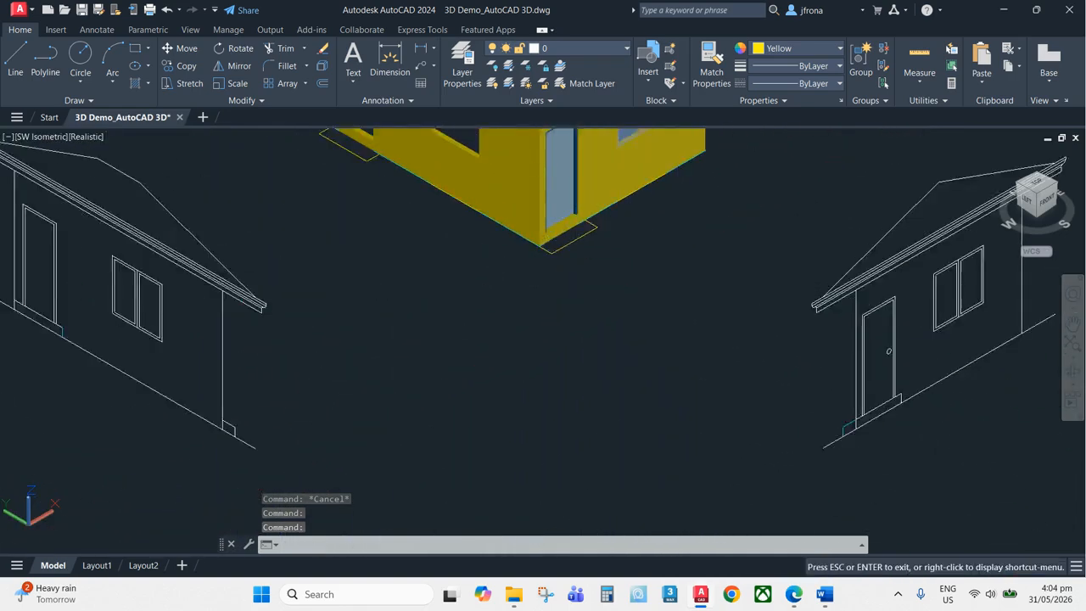
Match the new window pane solid's properties to the glass of the house's existing window using Match Properties
type("ma")
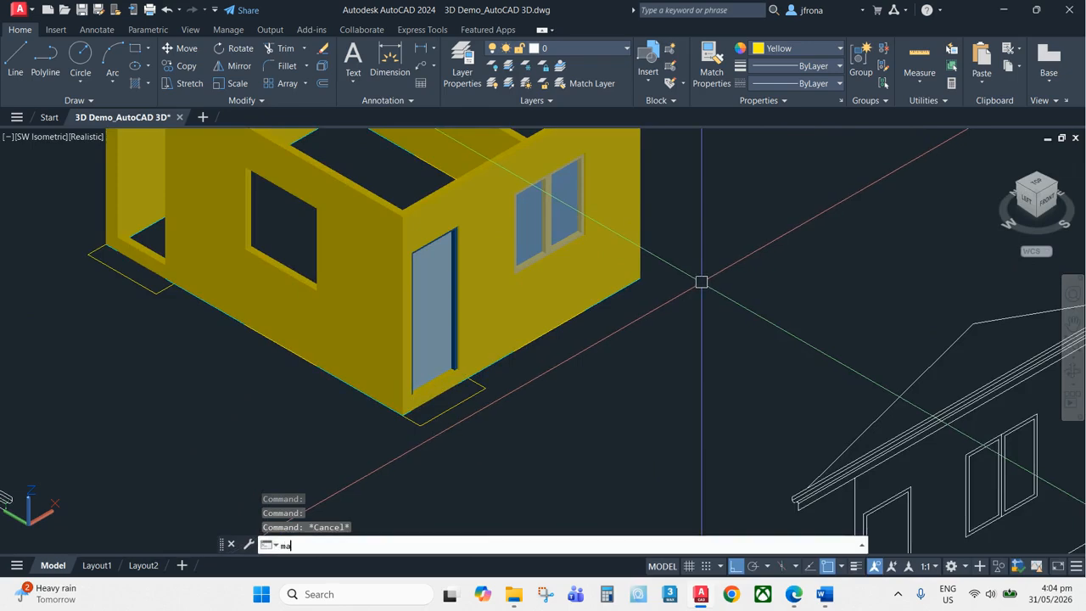
left_click(563, 190)
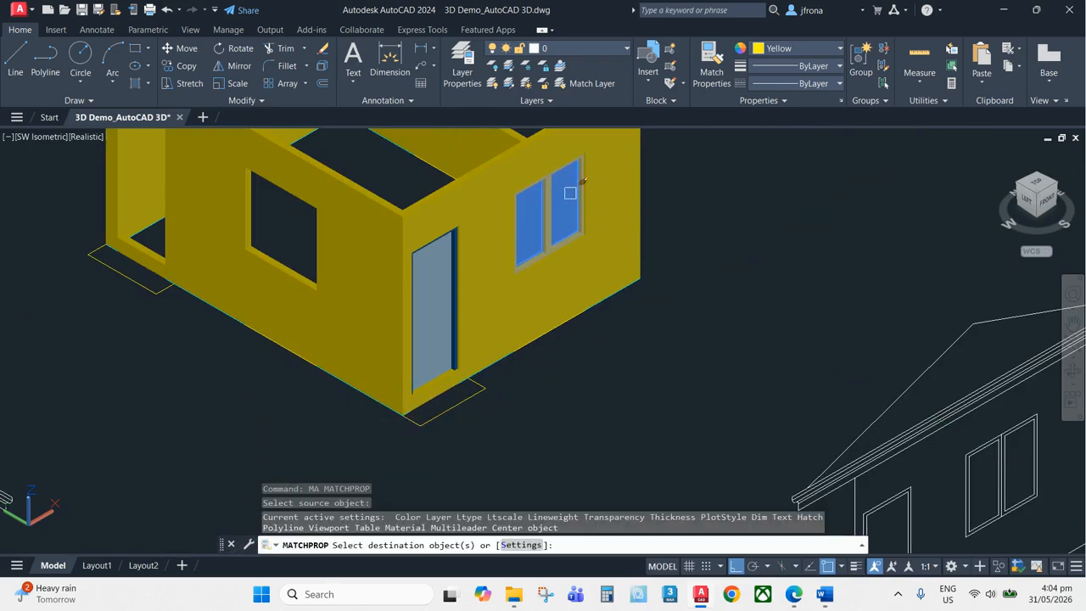
scroll(513, 268, "down", 5)
middle_click_drag(218, 395, 327, 353)
scroll(224, 417, "up", 5)
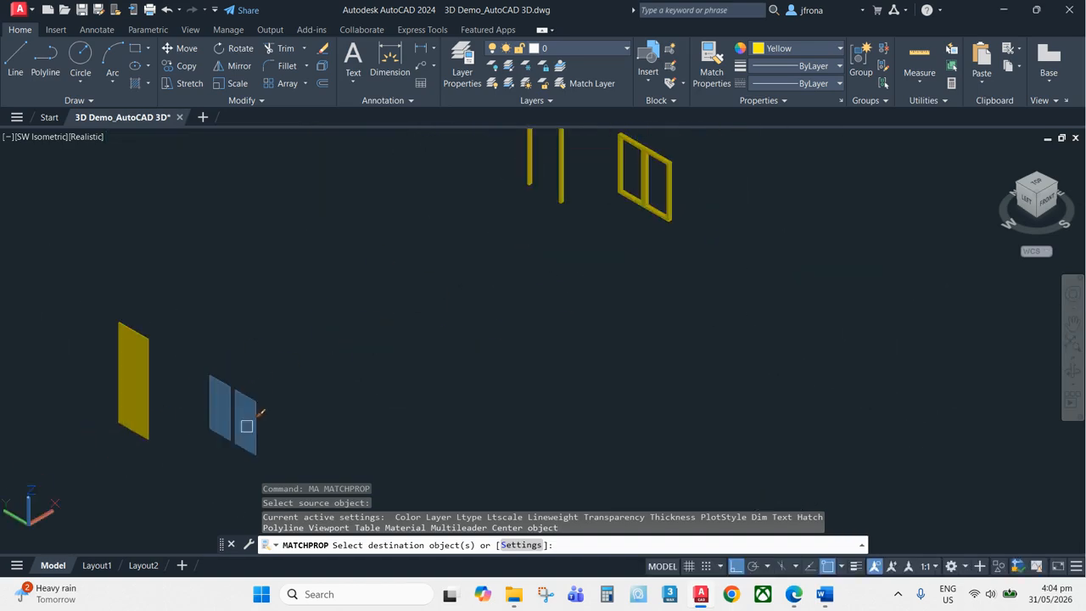
left_click(246, 424)
key("Escape")
Match the new door panel's properties to the house's existing door panel
scroll(320, 352, "down", 5)
middle_click_drag(747, 265, 741, 269)
scroll(742, 219, "up", 5)
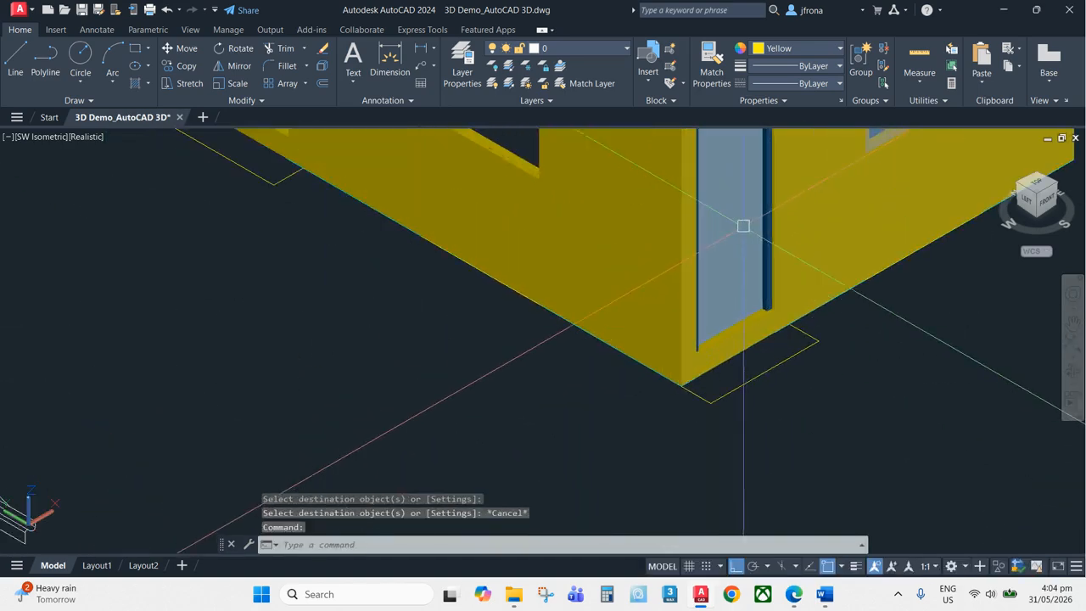
key("Return")
left_click(741, 213)
scroll(742, 213, "down", 5)
scroll(786, 198, "down", 2)
scroll(454, 346, "up", 7)
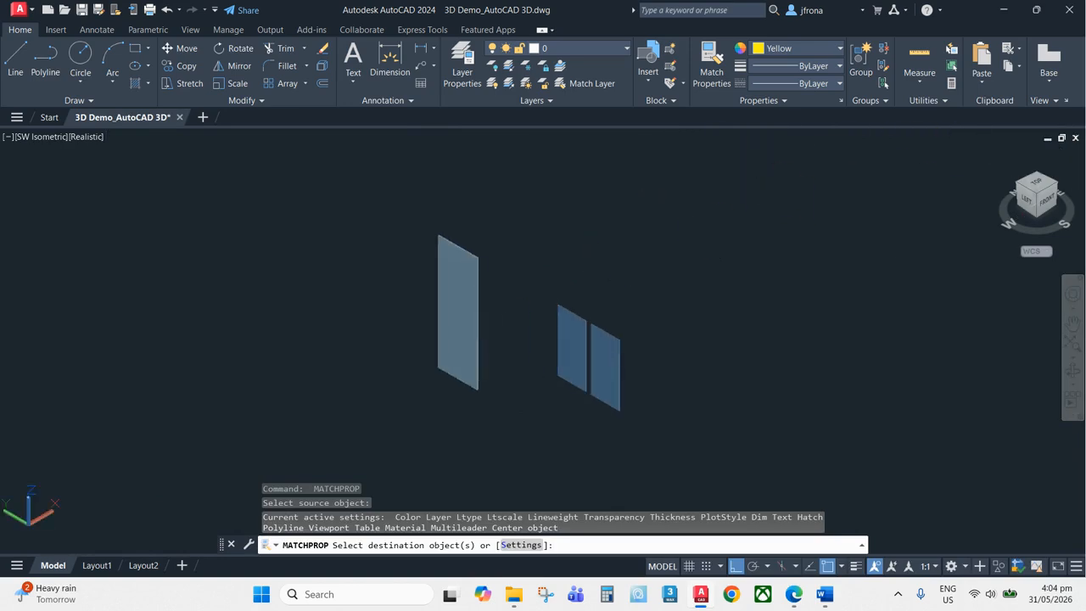
left_click(476, 322)
scroll(476, 322, "down", 6)
key("Escape")
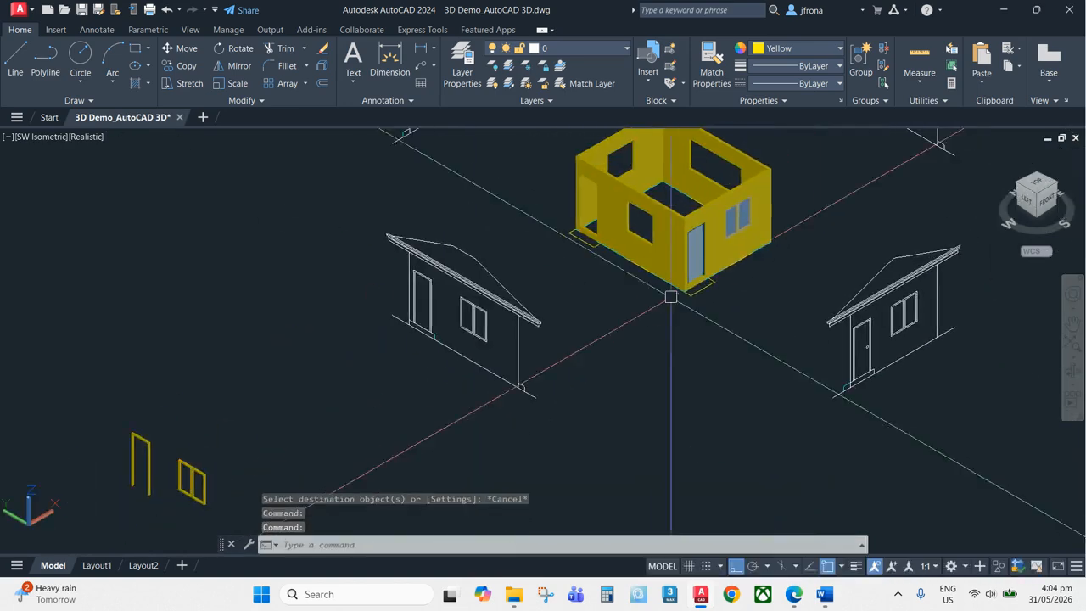
Match the new door and window frames' properties to the house's existing window
scroll(670, 255, "up", 6)
scroll(592, 332, "up", 2)
key("Return")
left_click(569, 364)
scroll(390, 385, "up", 5)
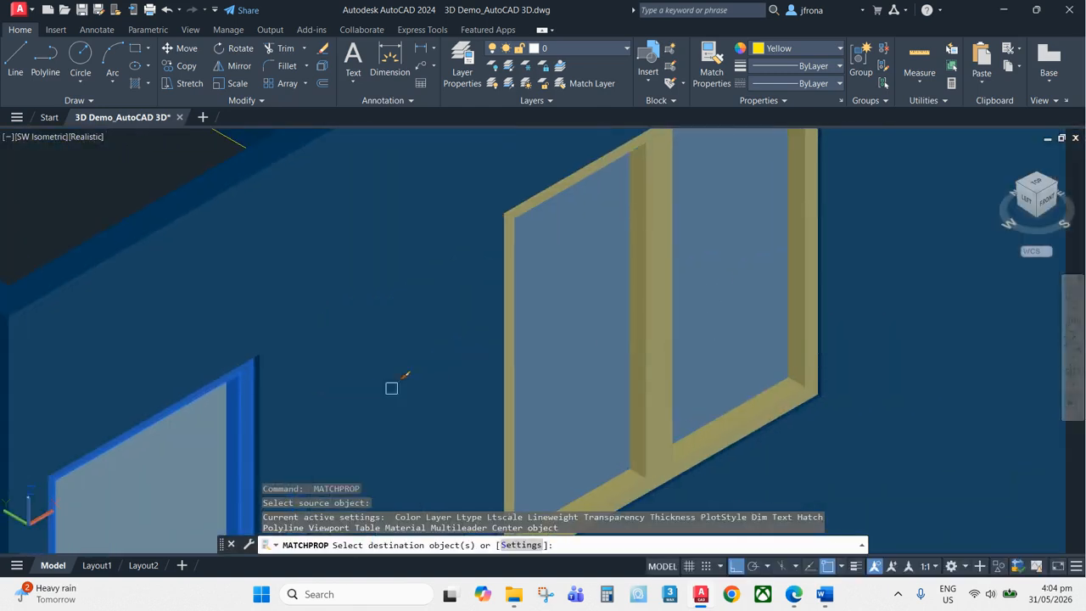
scroll(650, 272, "down", 4)
scroll(772, 266, "up", 2)
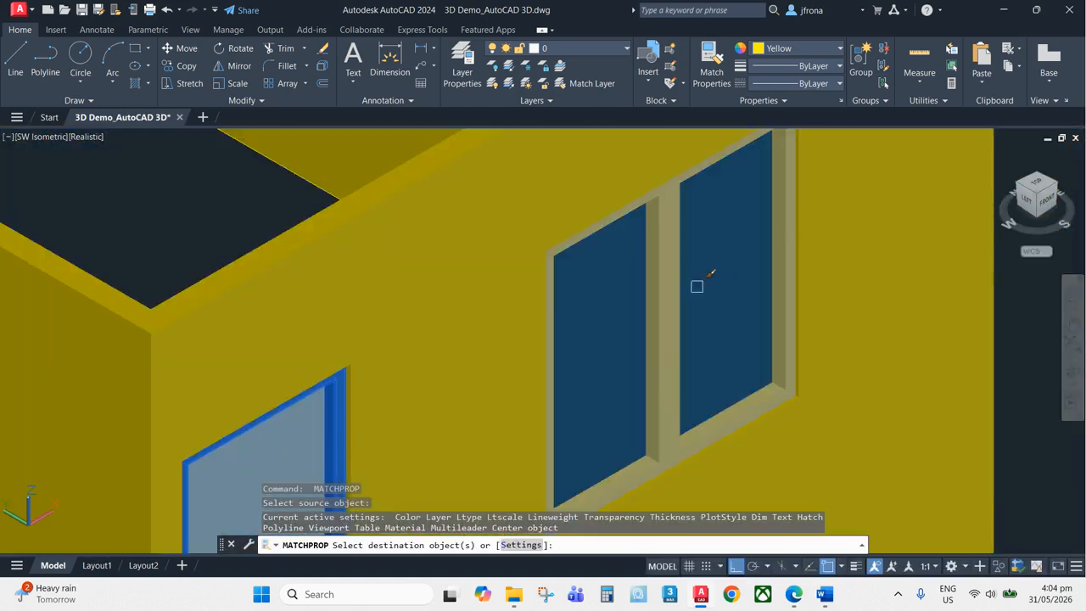
left_click(676, 286)
scroll(676, 286, "down", 2)
scroll(676, 286, "down", 2)
middle_click_drag(368, 440, 549, 329)
scroll(508, 335, "down", 4)
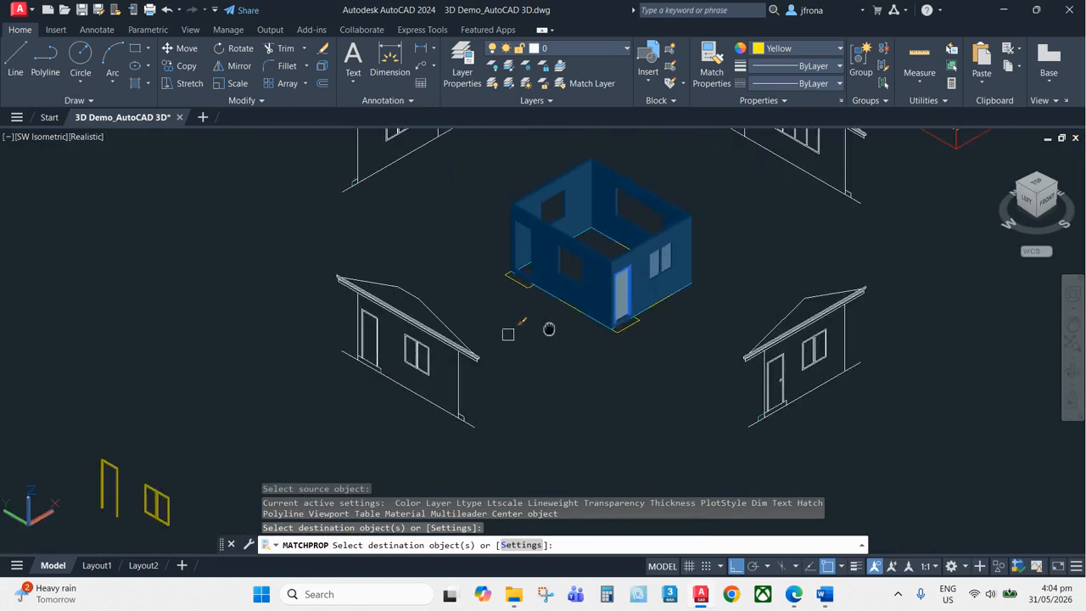
middle_click_drag(422, 324, 650, 262)
scroll(578, 381, "up", 6)
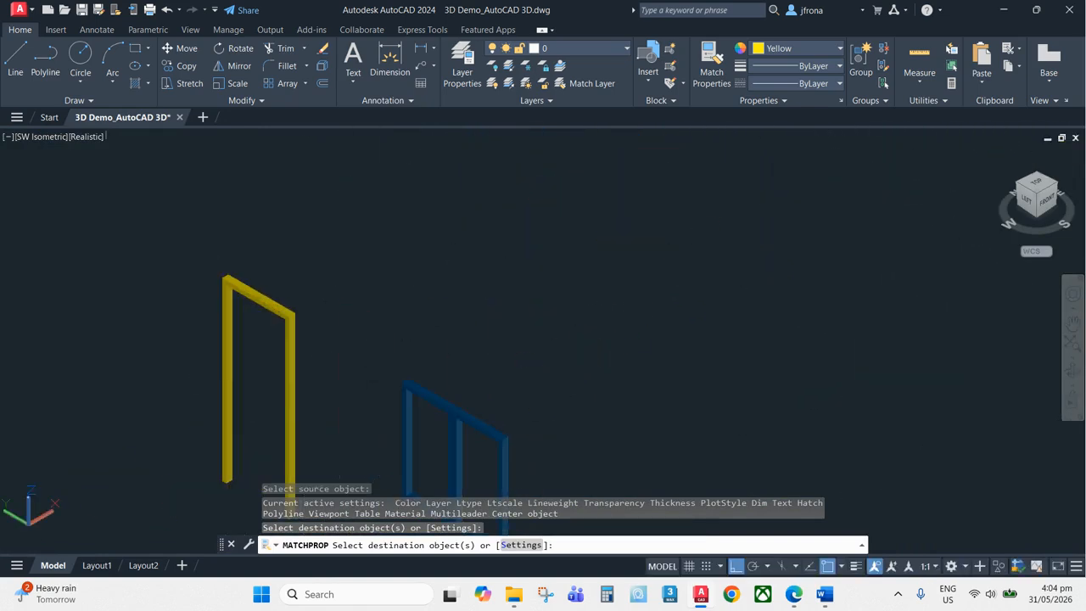
middle_click_drag(391, 380, 586, 293)
left_click(488, 217)
key("Escape")
scroll(618, 227, "down", 8)
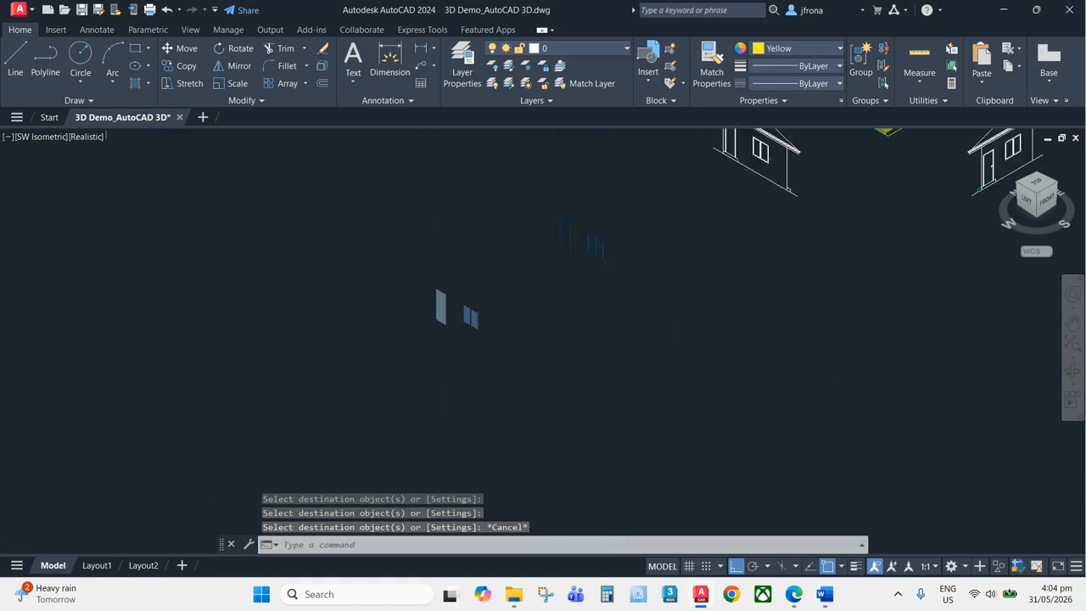
Move the window pane solid into the new window frame, snapping its corner to the frame's corner
scroll(623, 229, "up", 3)
middle_click_drag(264, 363, 343, 356)
scroll(342, 356, "up", 1)
scroll(342, 357, "up", 6)
scroll(497, 339, "down", 3)
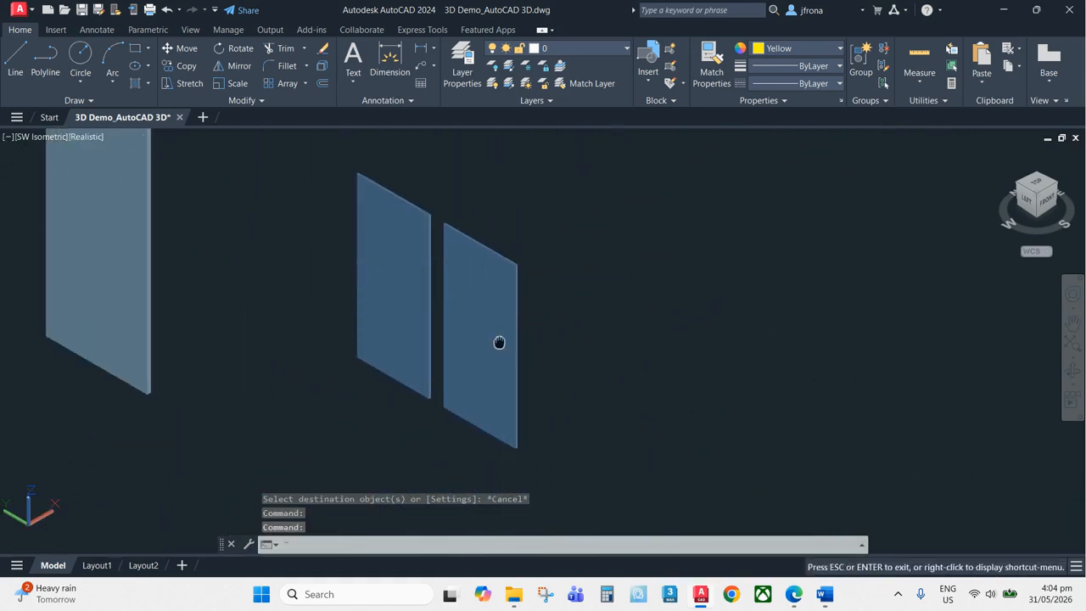
scroll(492, 306, "down", 1)
type("m")
key("Return")
left_click(509, 407)
scroll(509, 399, "up", 5)
key("Return")
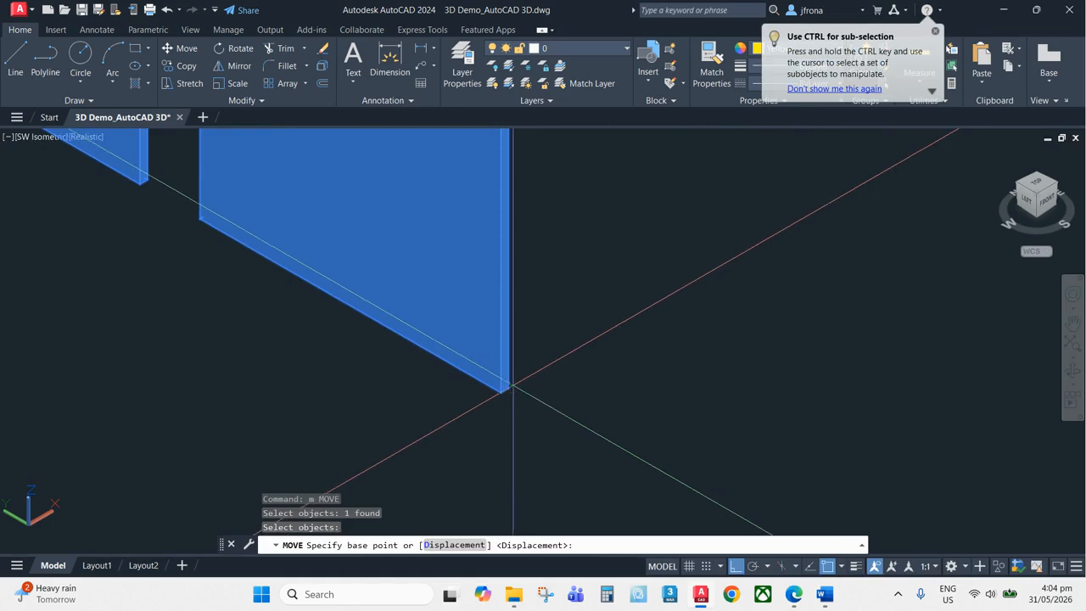
scroll(508, 389, "down", 8)
scroll(625, 354, "up", 7)
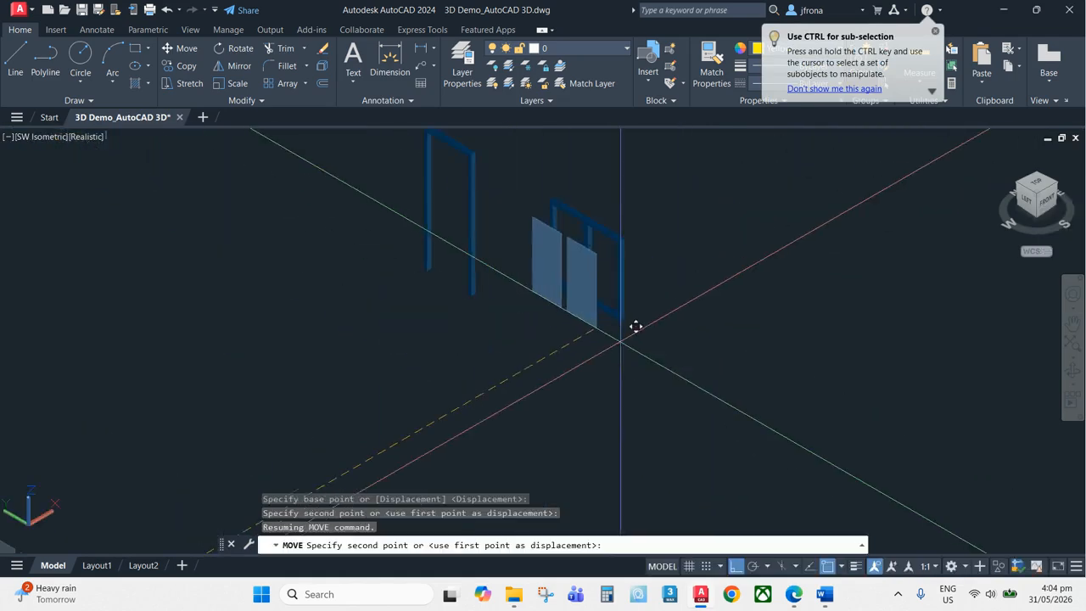
scroll(632, 315, "up", 2)
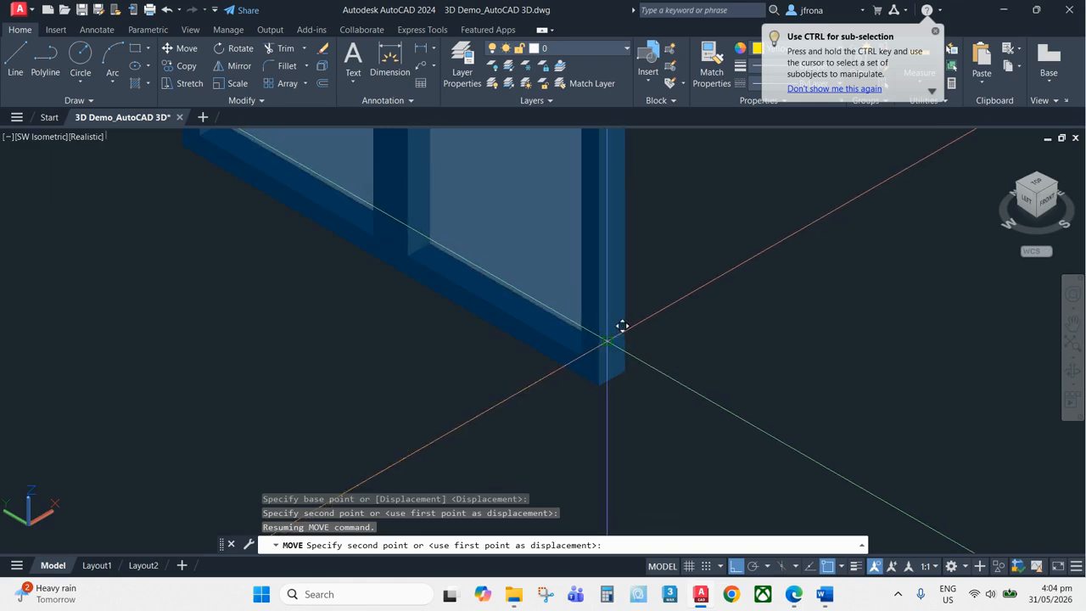
left_click(608, 342)
scroll(706, 292, "down", 8)
middle_click_drag(436, 397, 581, 310)
scroll(475, 348, "up", 2)
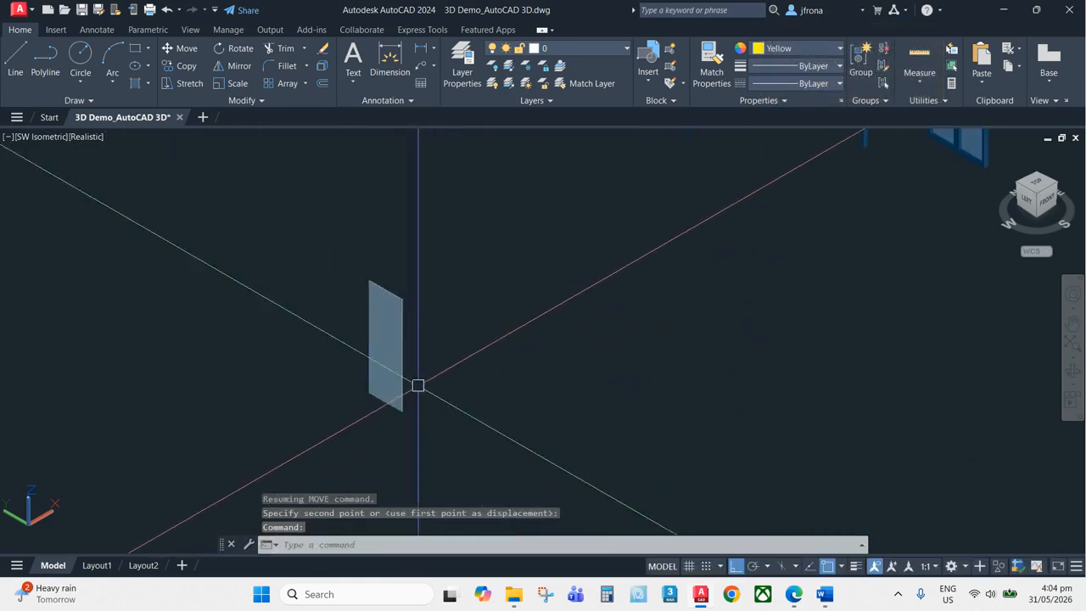
key("Return")
left_click(395, 374)
scroll(414, 415, "up", 3)
key("Return")
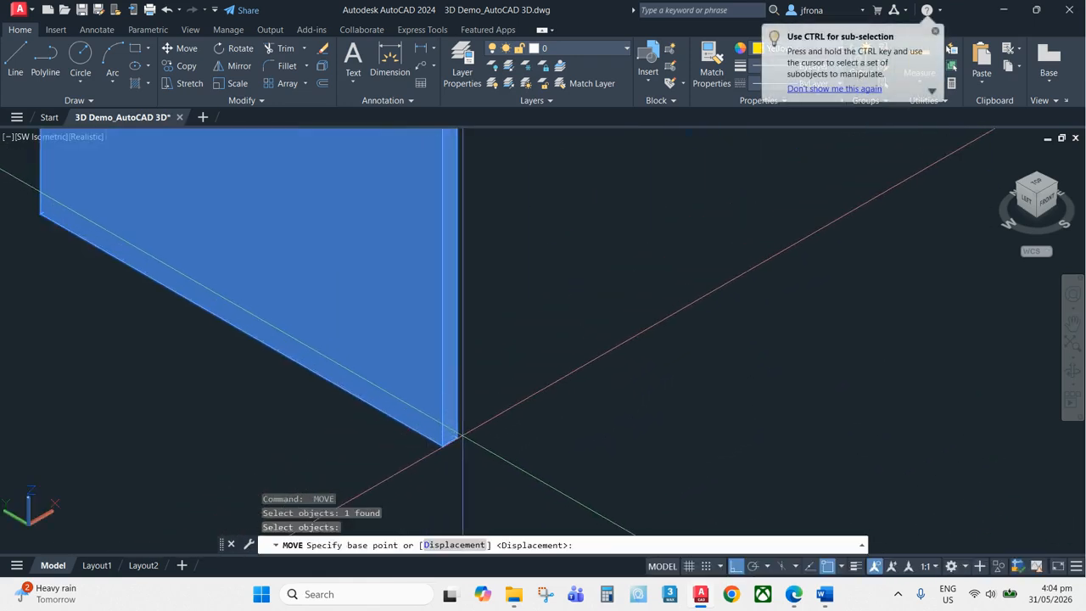
left_click(456, 437)
scroll(449, 441, "down", 5)
scroll(501, 356, "up", 6)
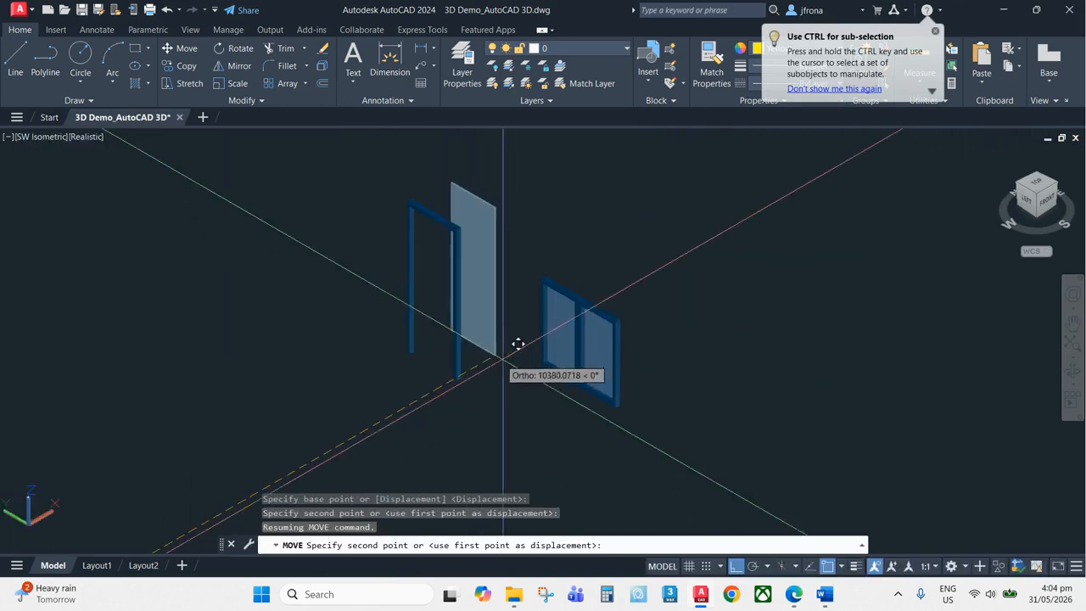
scroll(455, 385, "up", 2)
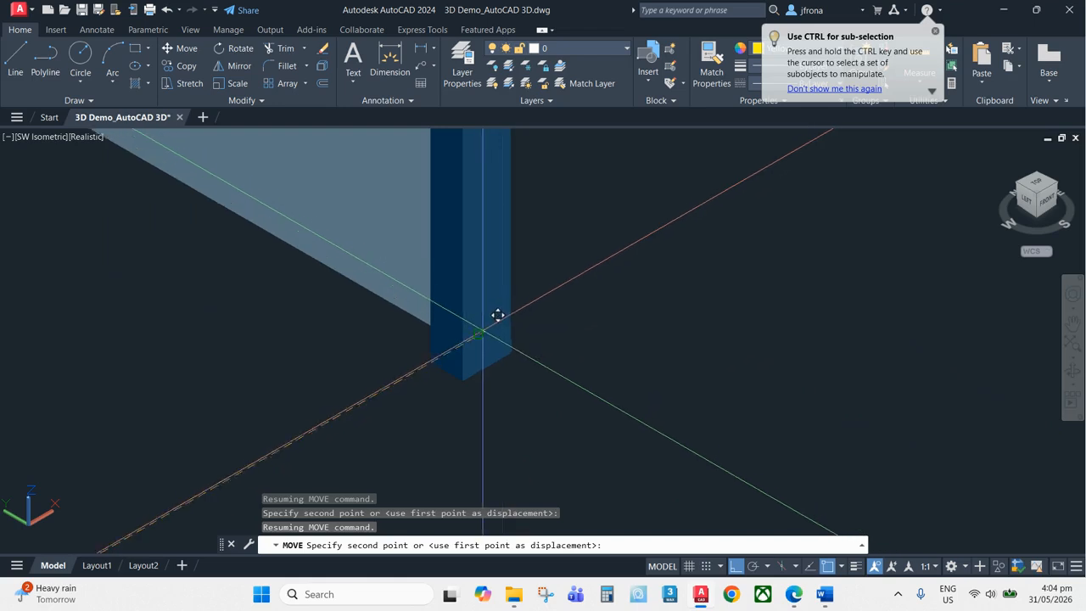
key("Escape")
key("Escape")
Move the door and window frames with their panels into the house wall, snapping the door frame's top corner to the opening's corner
scroll(557, 328, "down", 8)
type("m")
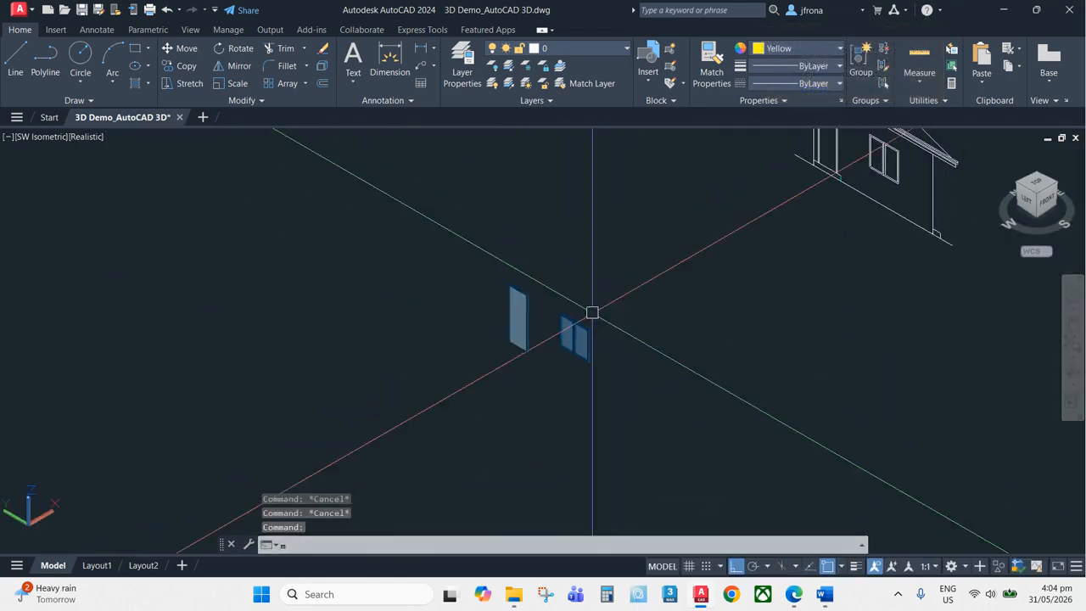
key("Return")
left_click(645, 266)
left_click(470, 381)
key("Return")
scroll(303, 249, "up", 6)
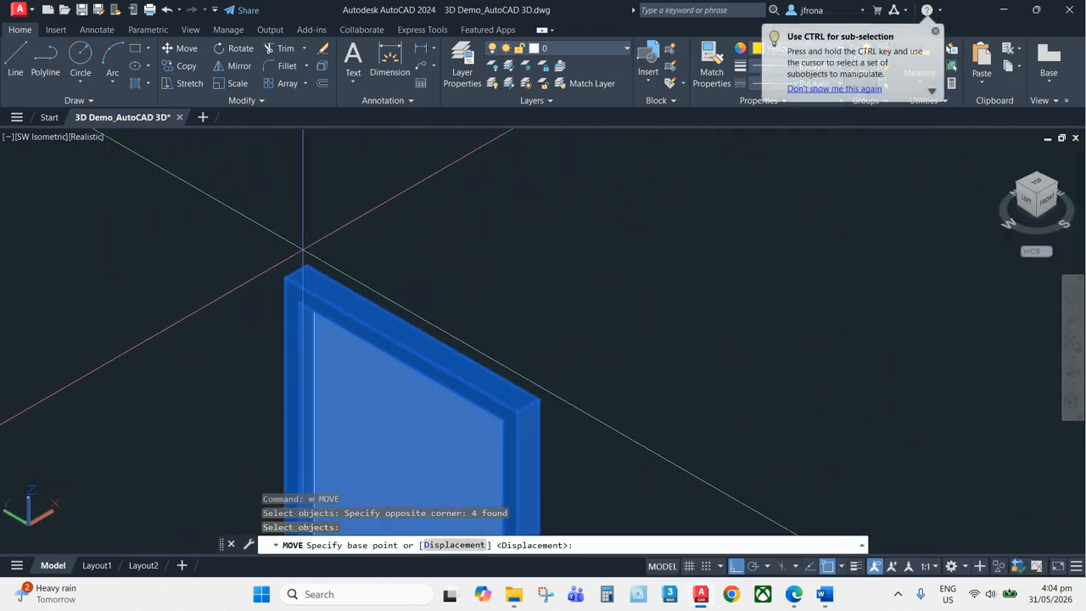
left_click(307, 265)
scroll(497, 303, "down", 6)
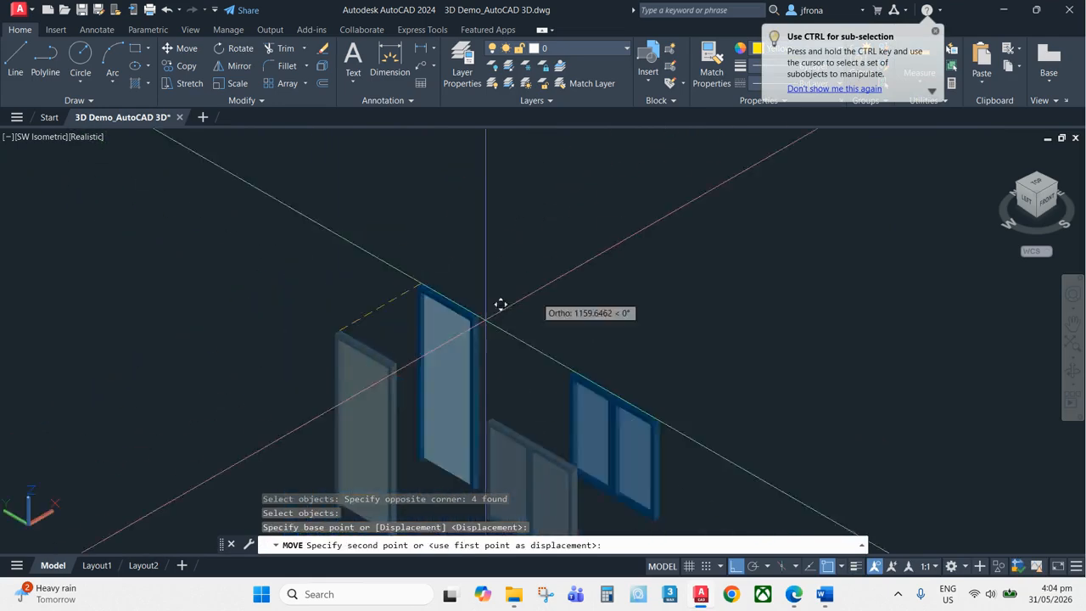
scroll(626, 281, "up", 5)
scroll(634, 266, "up", 5)
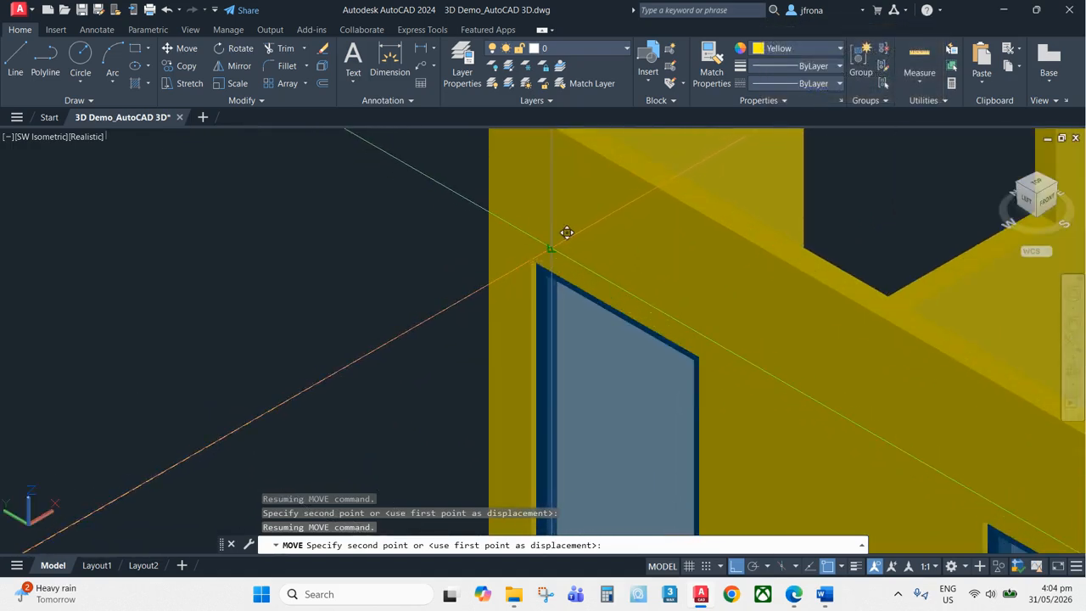
left_click(555, 247)
scroll(605, 231, "down", 6)
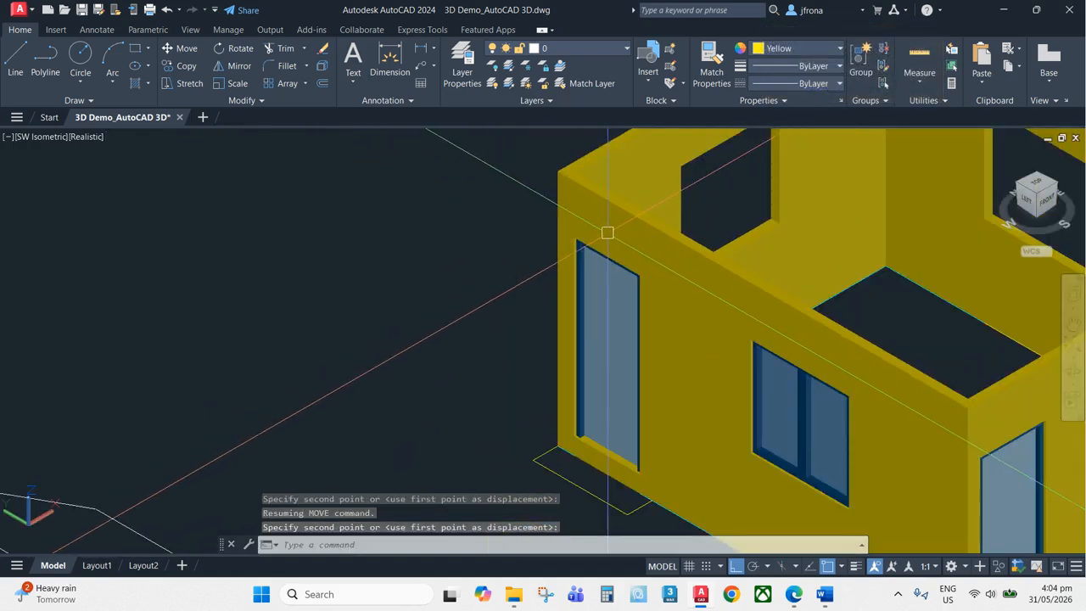
Inspect how the placed door sits within its wall opening
middle_click_drag(663, 290, 642, 240)
scroll(607, 212, "up", 6)
scroll(557, 192, "up", 2)
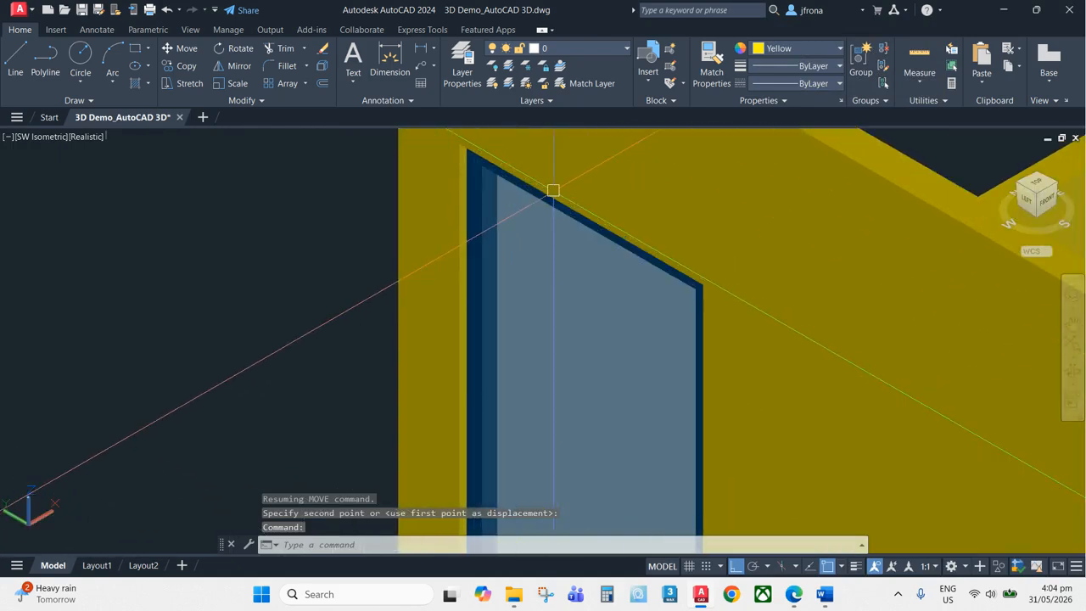
scroll(533, 185, "down", 1)
middle_click_drag(539, 173, 541, 248)
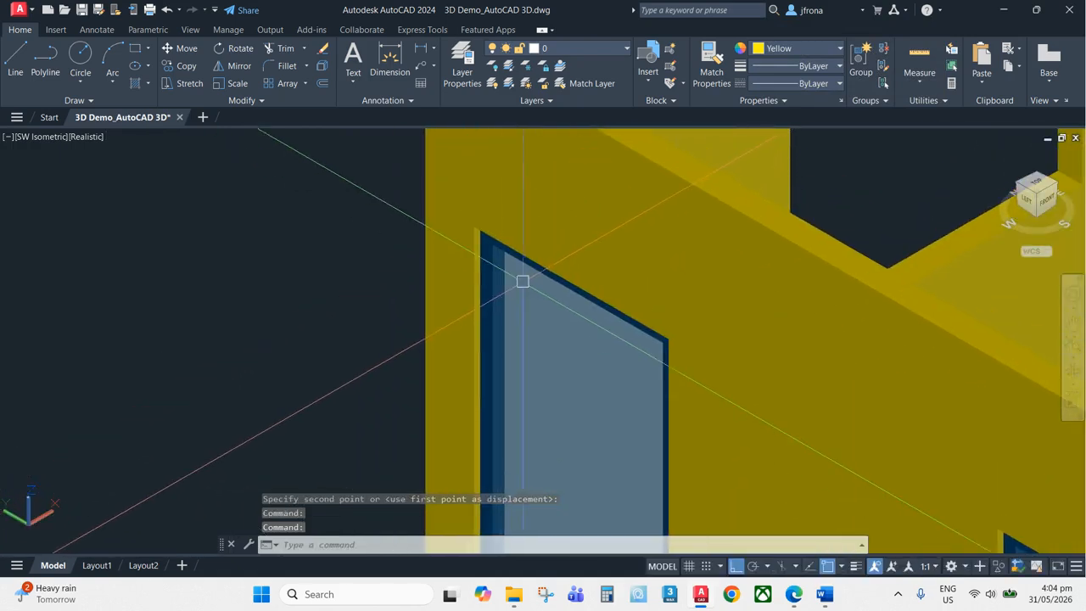
scroll(522, 281, "down", 6)
scroll(526, 252, "up", 8)
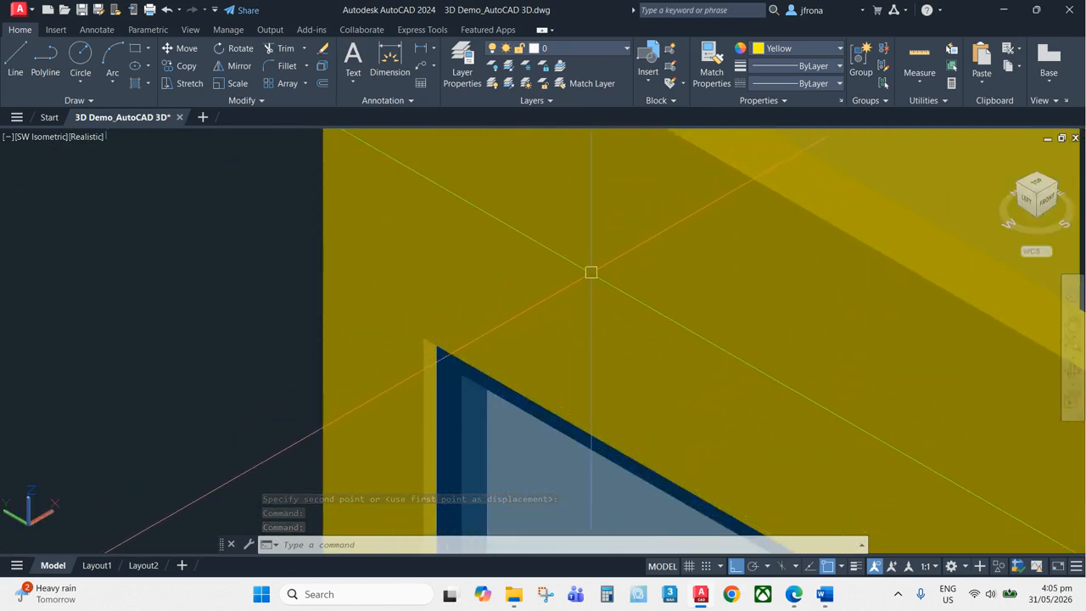
scroll(615, 256, "down", 6)
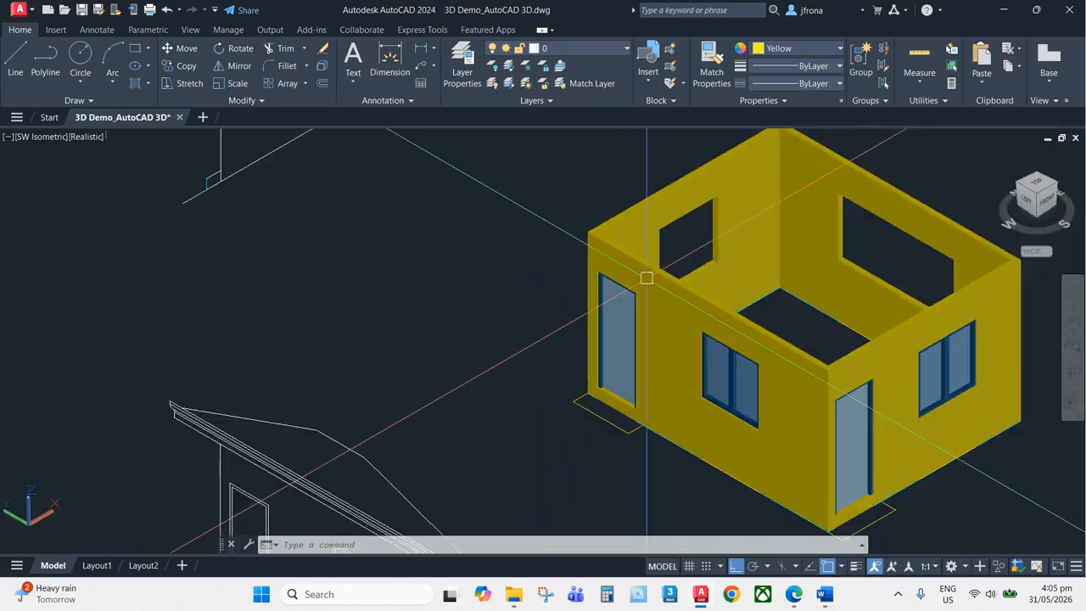
scroll(644, 276, "up", 6)
scroll(528, 190, "up", 2)
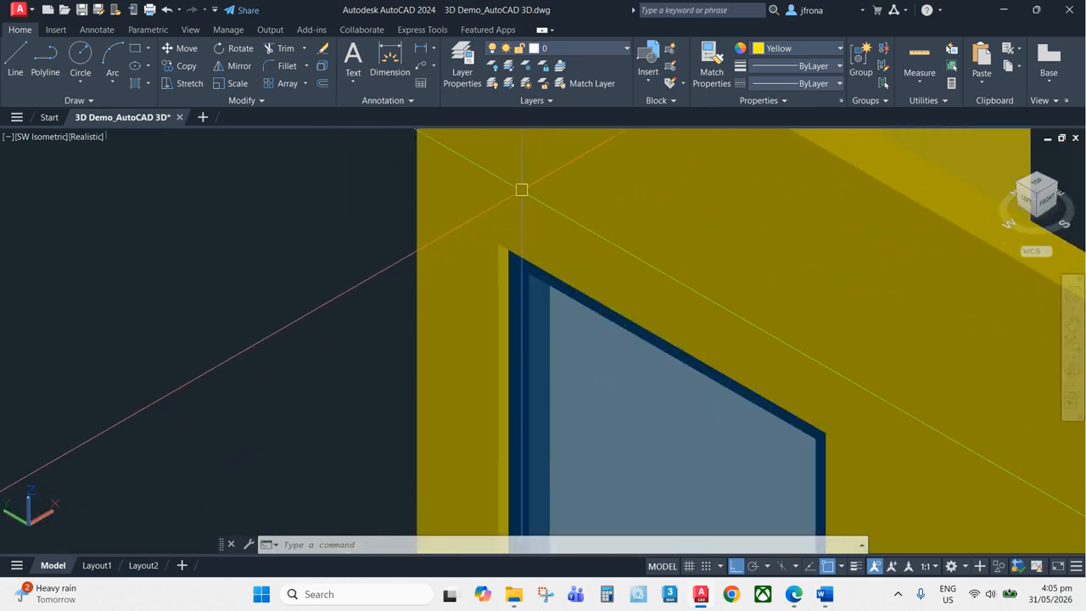
scroll(514, 265, "up", 2)
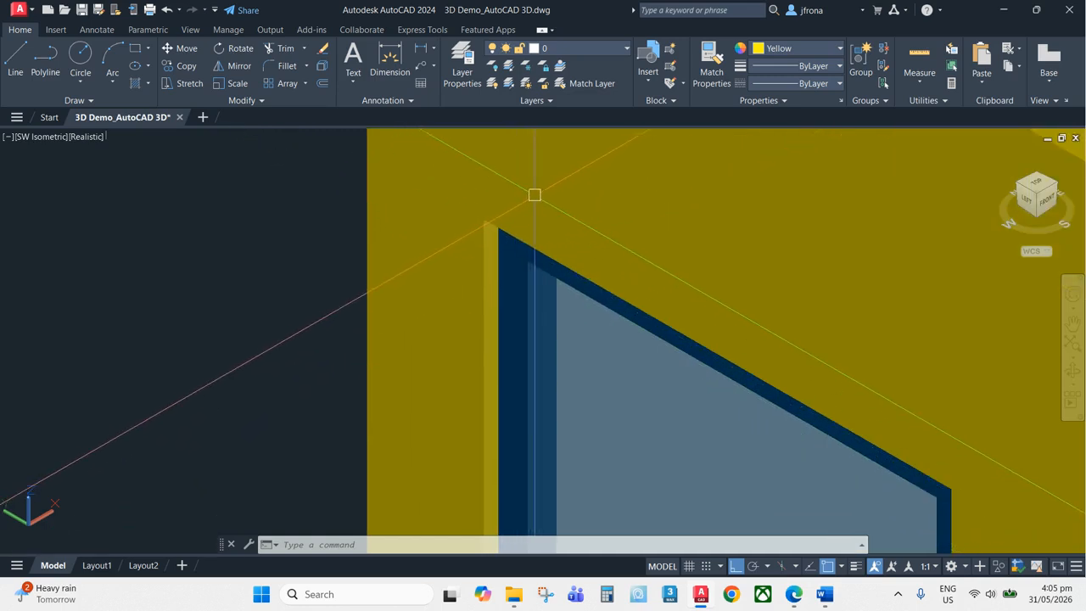
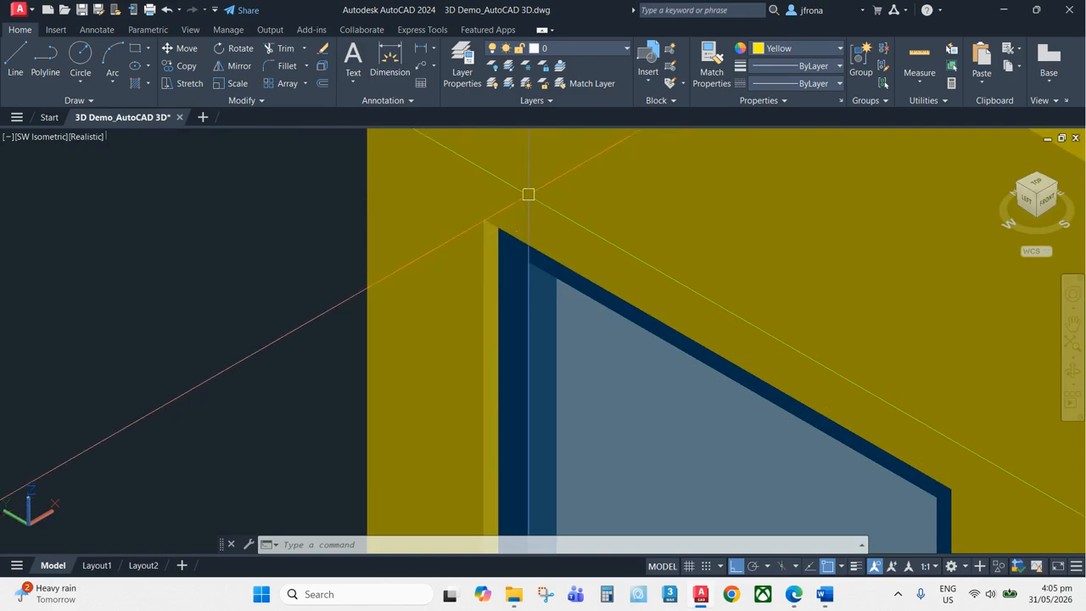
Copy the side elevation's two-panel window linework straight down by about 2988 units
scroll(534, 242, "down", 12)
middle_click_drag(731, 260, 637, 303)
scroll(509, 287, "up", 5)
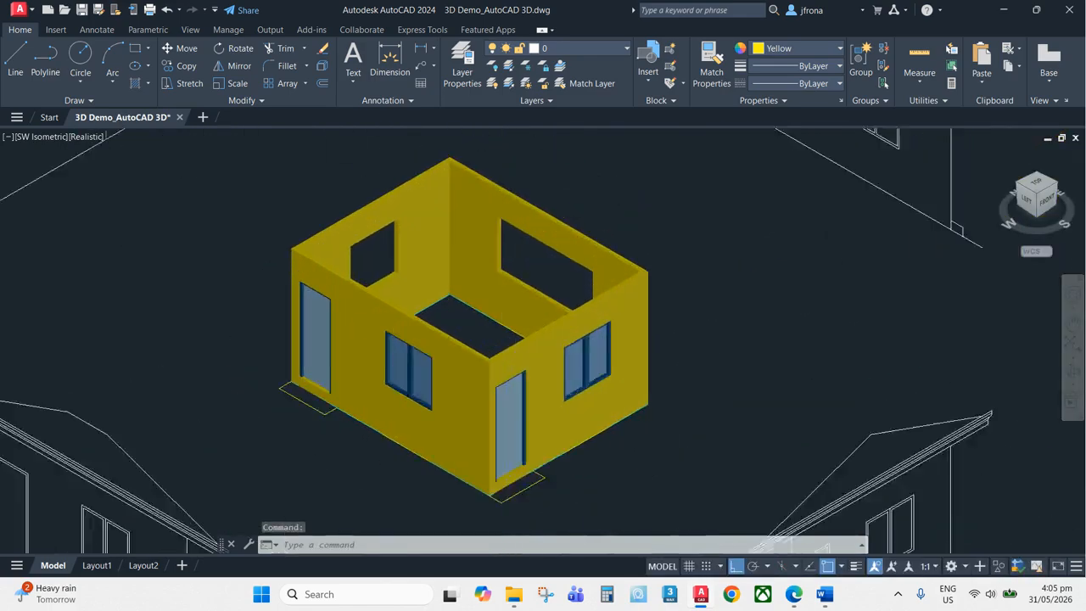
scroll(511, 293, "down", 2)
middle_click_drag(512, 297, 697, 389)
scroll(413, 266, "up", 7)
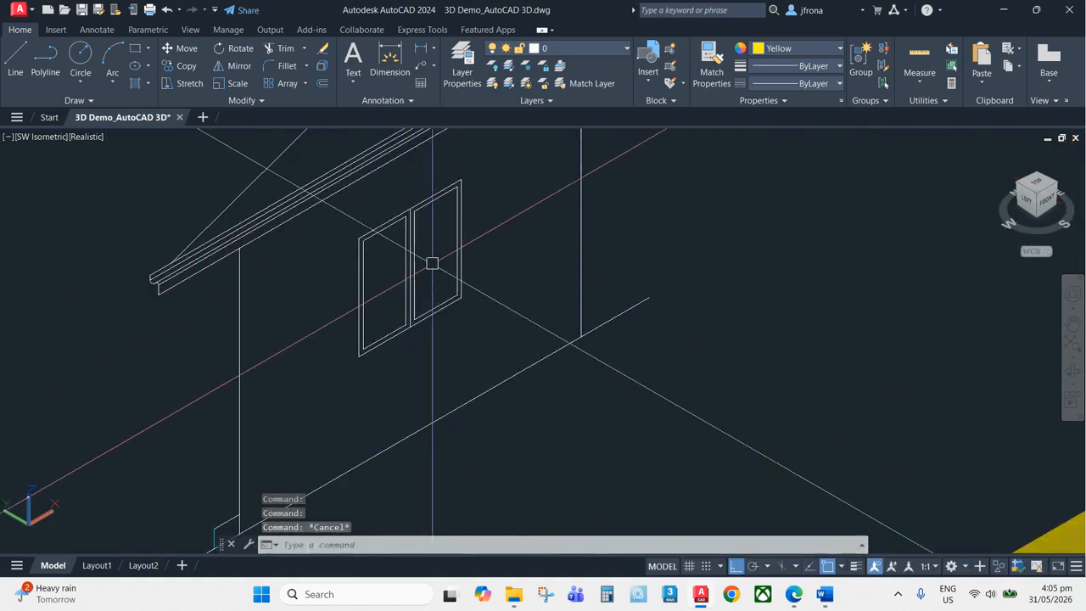
key("Return")
left_click(333, 370)
left_click(492, 167)
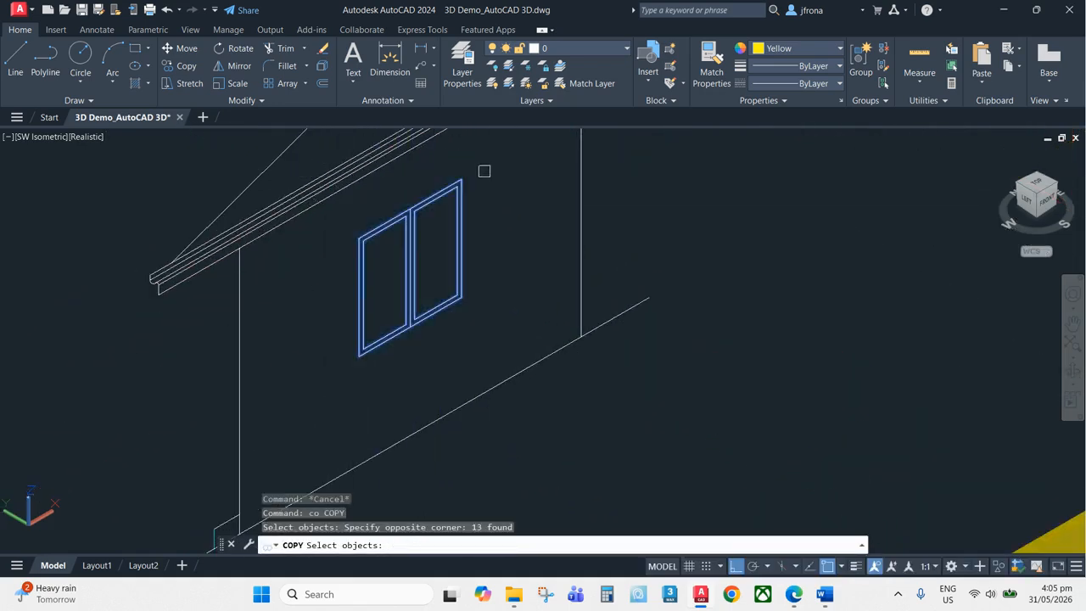
key("Return")
scroll(531, 291, "down", 4)
left_click(525, 290)
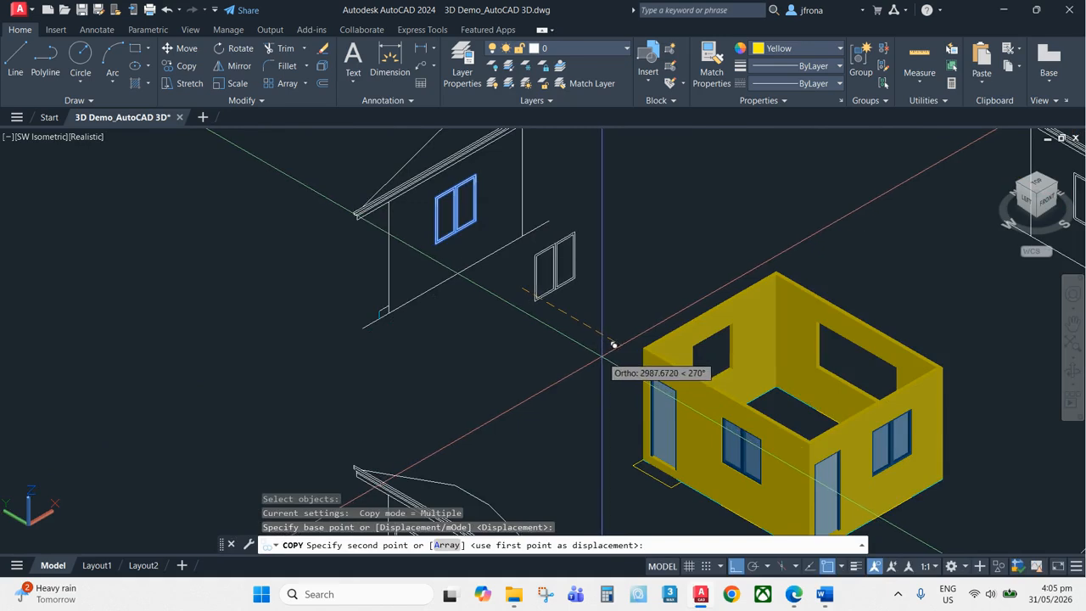
left_click(613, 344)
key("Escape")
Erase one element of the copied window linework
scroll(562, 255, "up", 8)
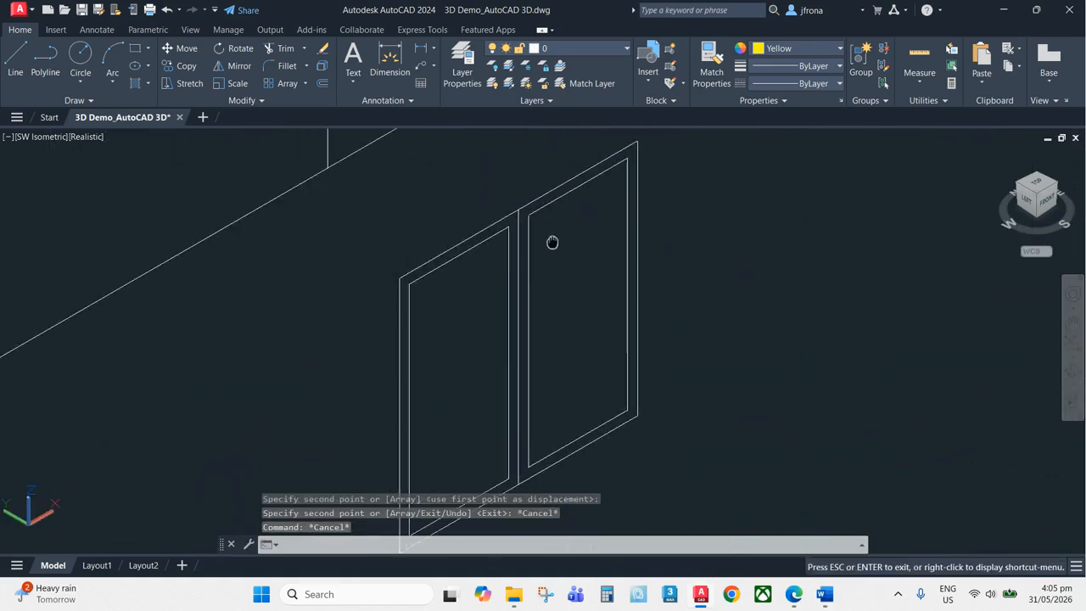
scroll(567, 285, "up", 3)
mouse_move(553, 243)
middle_mouse_down()
mouse_move(567, 285)
mouse_move(576, 283)
middle_mouse_up()
type("e")
key("Return")
left_click(499, 257)
key("Return")
scroll(516, 217, "down", 8)
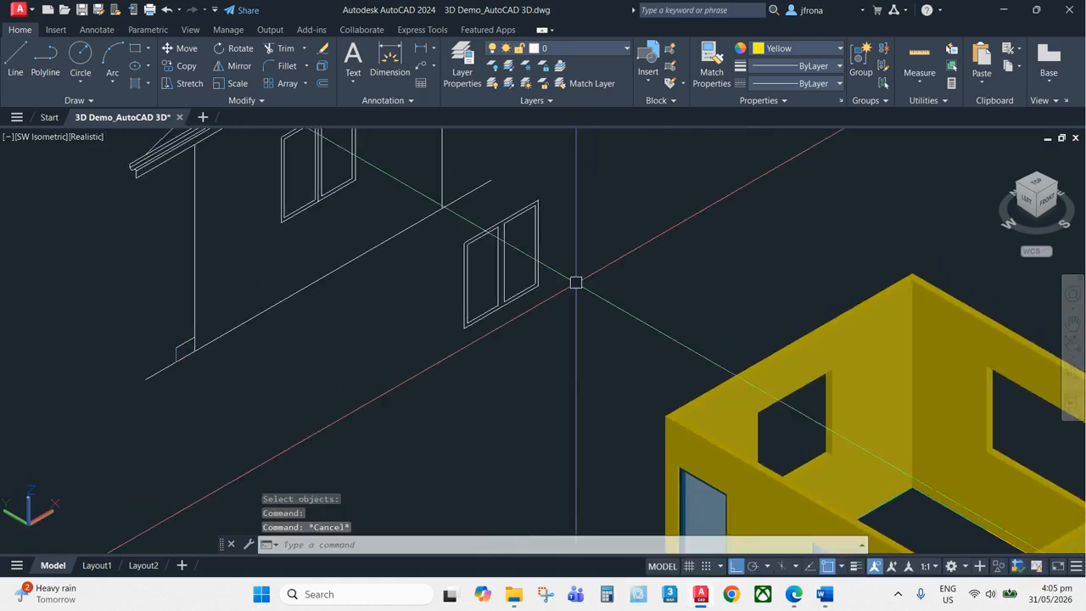
scroll(577, 282, "down", 5)
type("co")
key("Return")
scroll(841, 415, "up", 5)
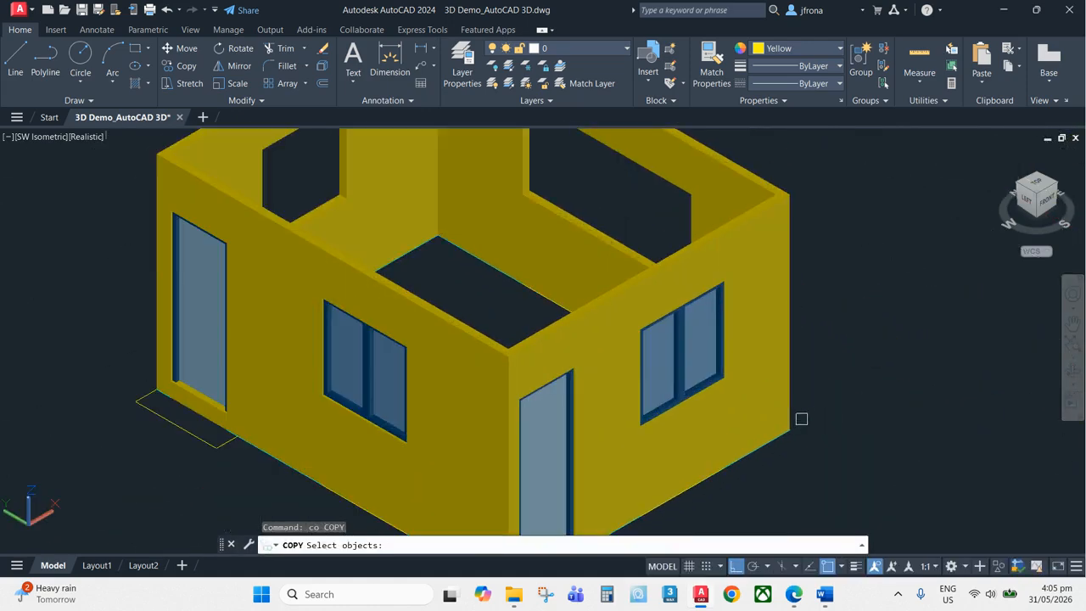
scroll(801, 419, "down", 8)
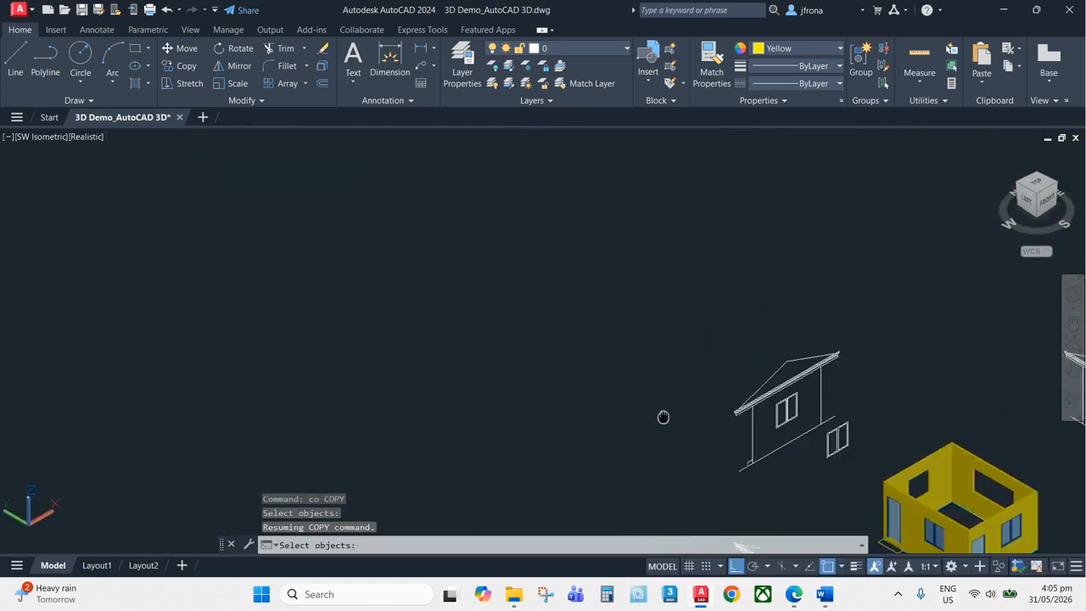
middle_click_drag(806, 475, 731, 416)
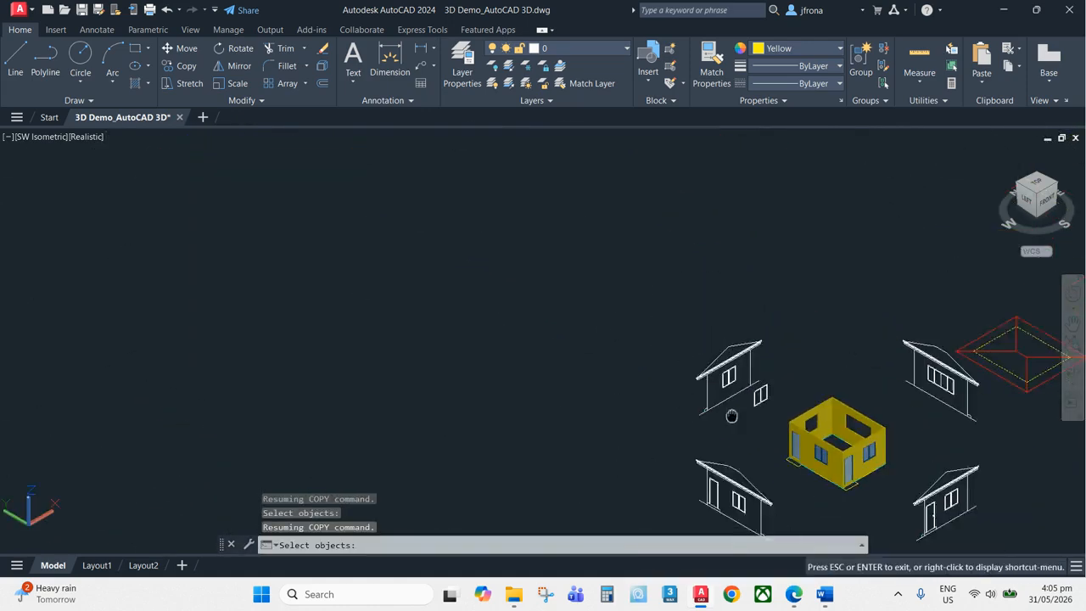
scroll(732, 416, "up", 8)
key("Escape")
Erase the remaining copied window linework with a selection window
type("e")
key("Return")
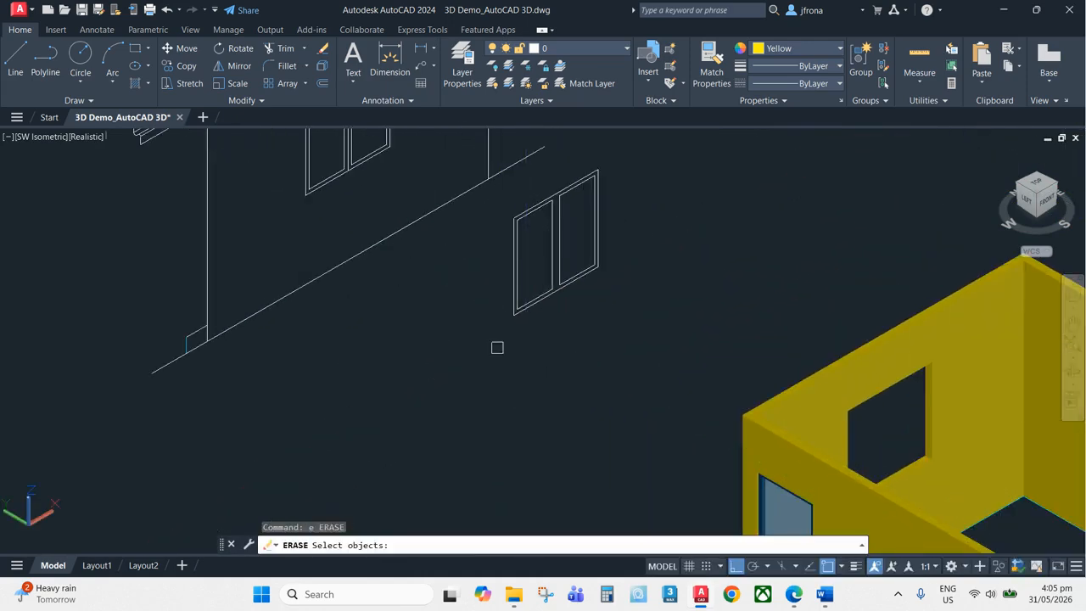
left_click(633, 157)
scroll(619, 232, "down", 5)
key("Return")
scroll(566, 290, "up", 8)
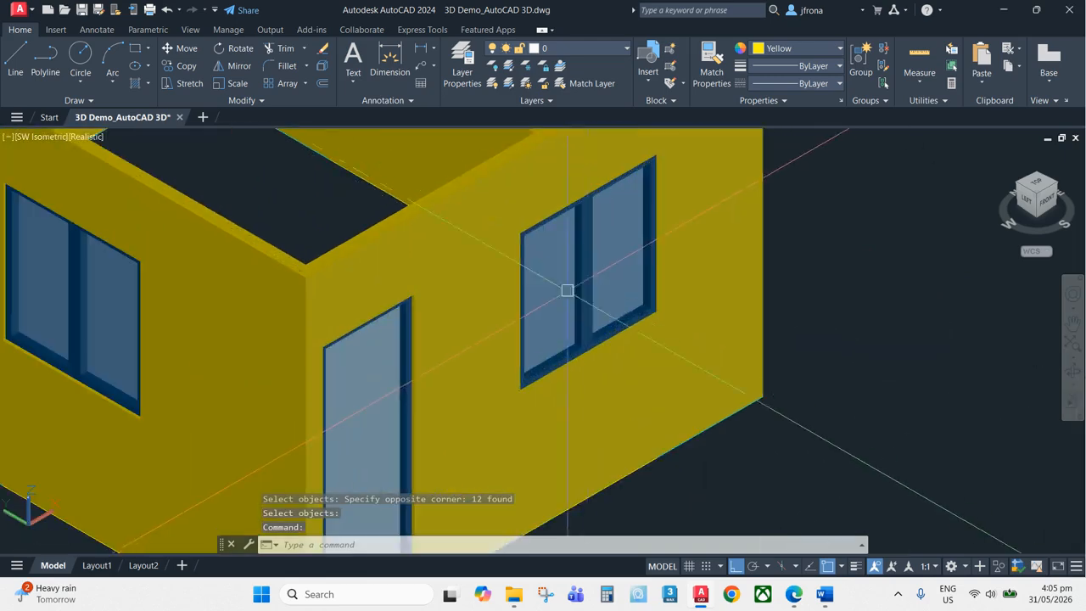
Copy the side wall's 3D window frame and pane into the back wall opening, snapping to the opening's corner
key("Return")
left_click(609, 270)
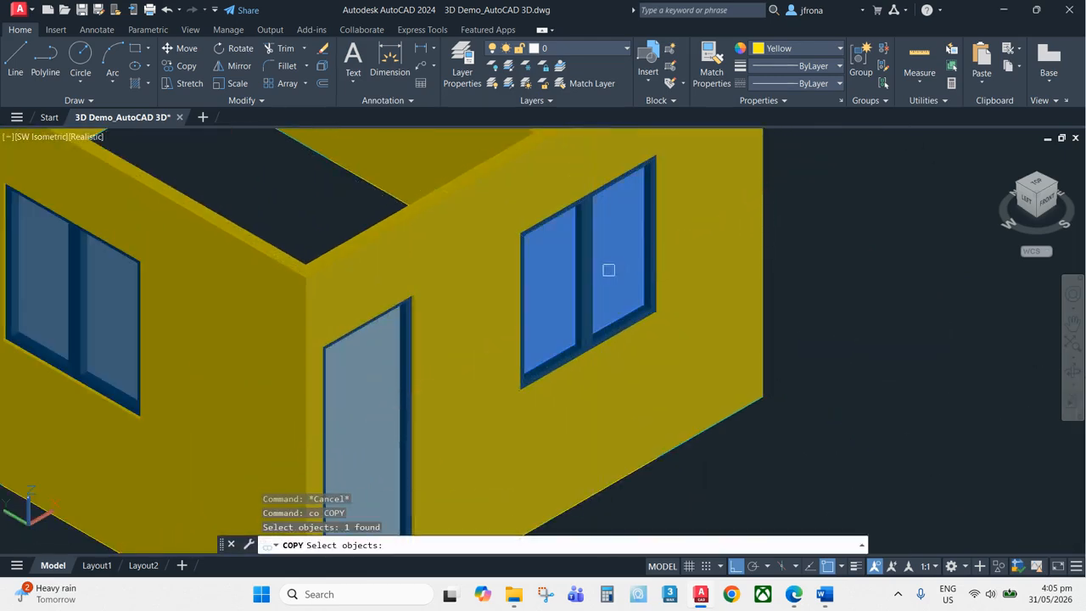
left_click(581, 292)
scroll(581, 292, "up", 8)
key("Return")
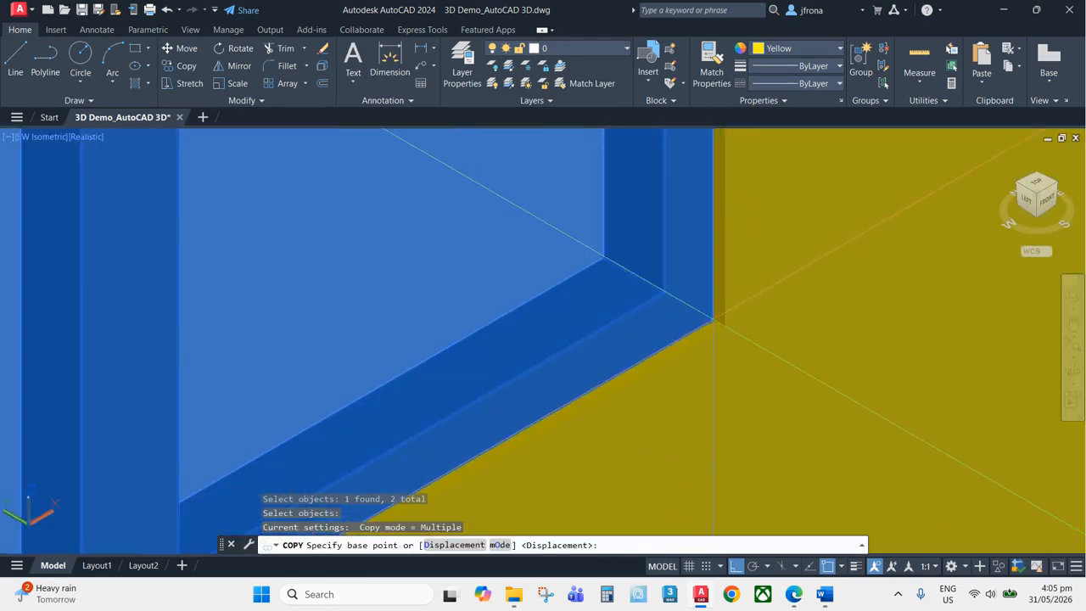
left_click(714, 340)
scroll(723, 327, "down", 8)
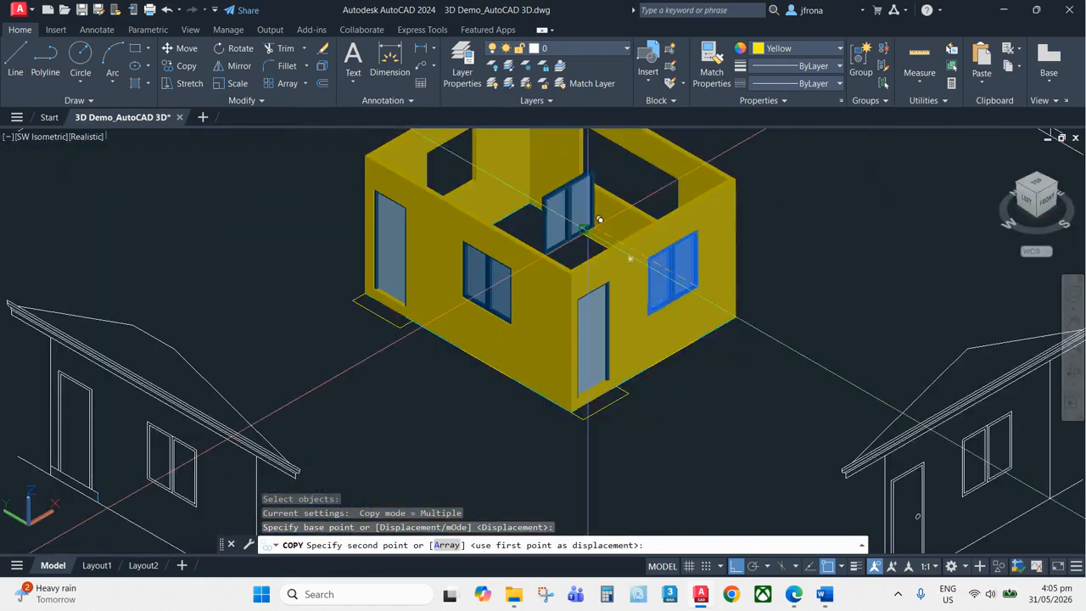
scroll(628, 242, "up", 8)
scroll(425, 254, "up", 5)
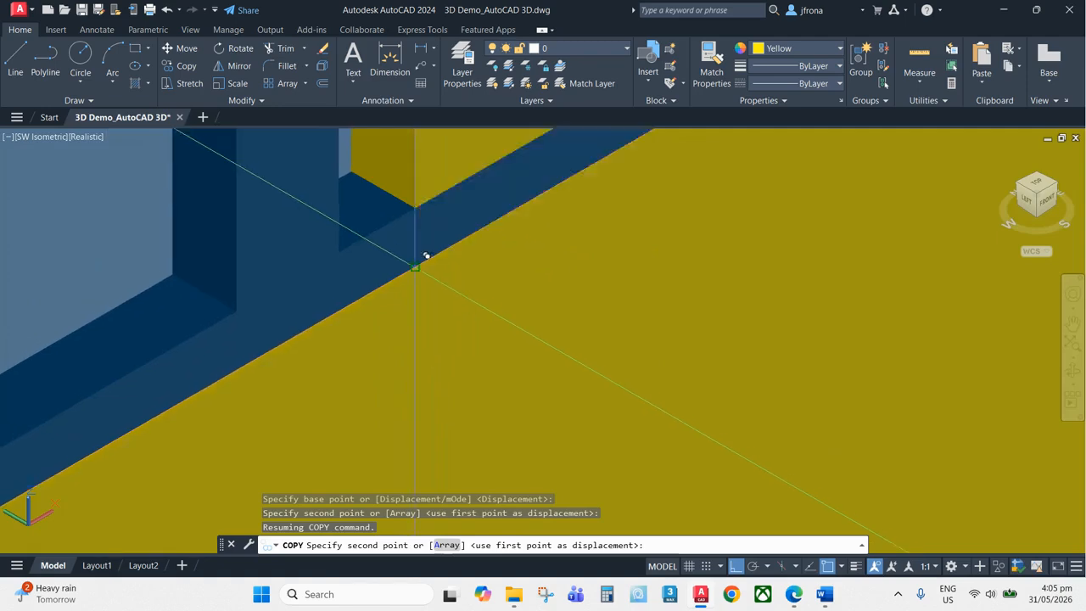
left_click(426, 255)
key("Escape")
scroll(441, 189, "down", 6)
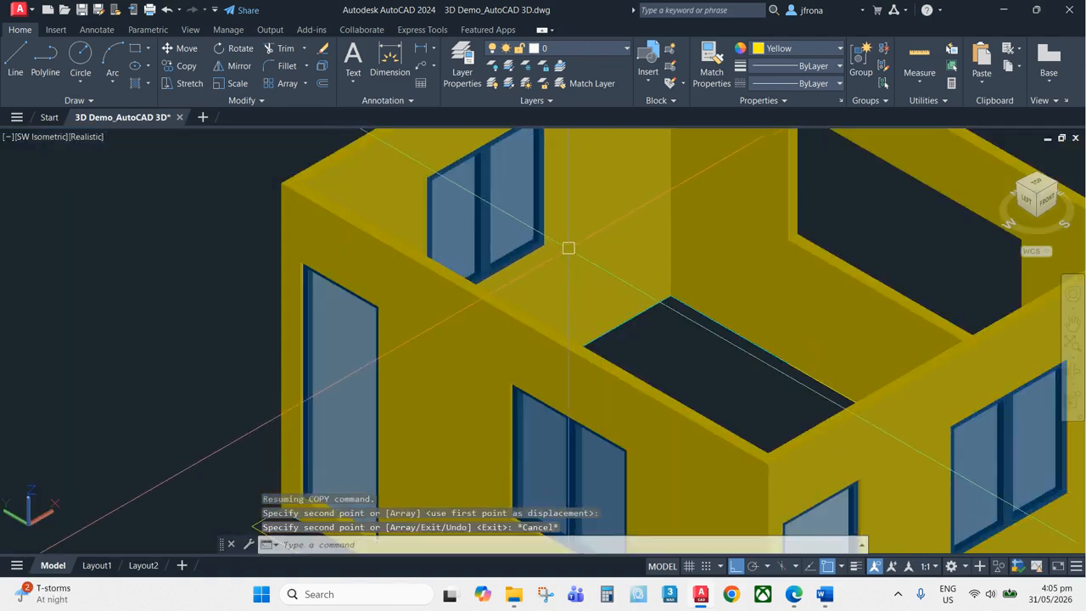
scroll(461, 149, "up", 8)
scroll(472, 330, "down", 4)
middle_click_drag(578, 355, 580, 194)
scroll(592, 266, "up", 3)
key("Escape")
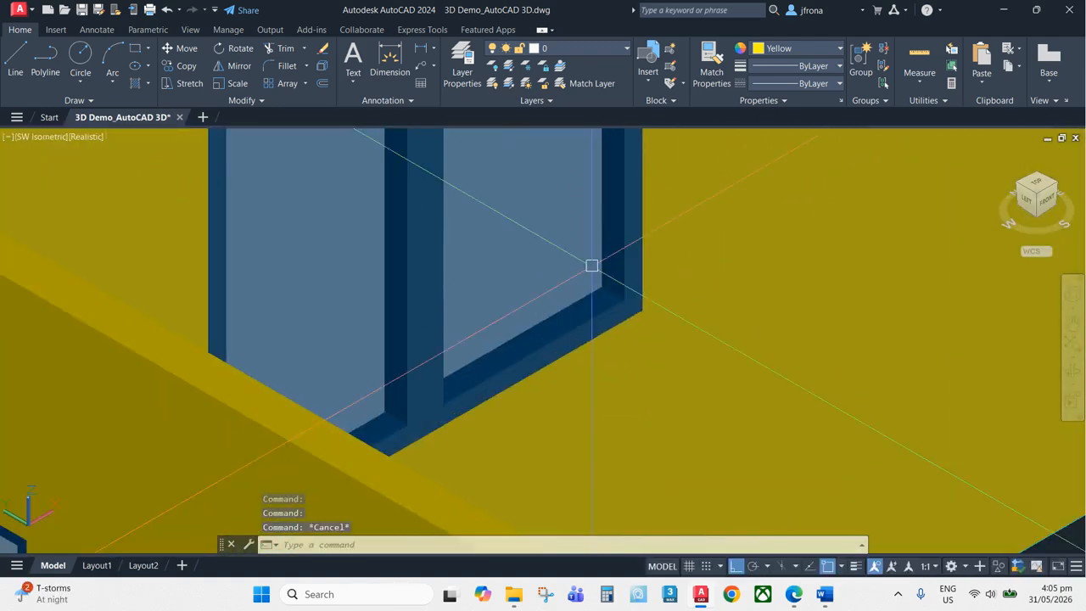
left_click(593, 285)
scroll(594, 288, "up", 3)
key("Return")
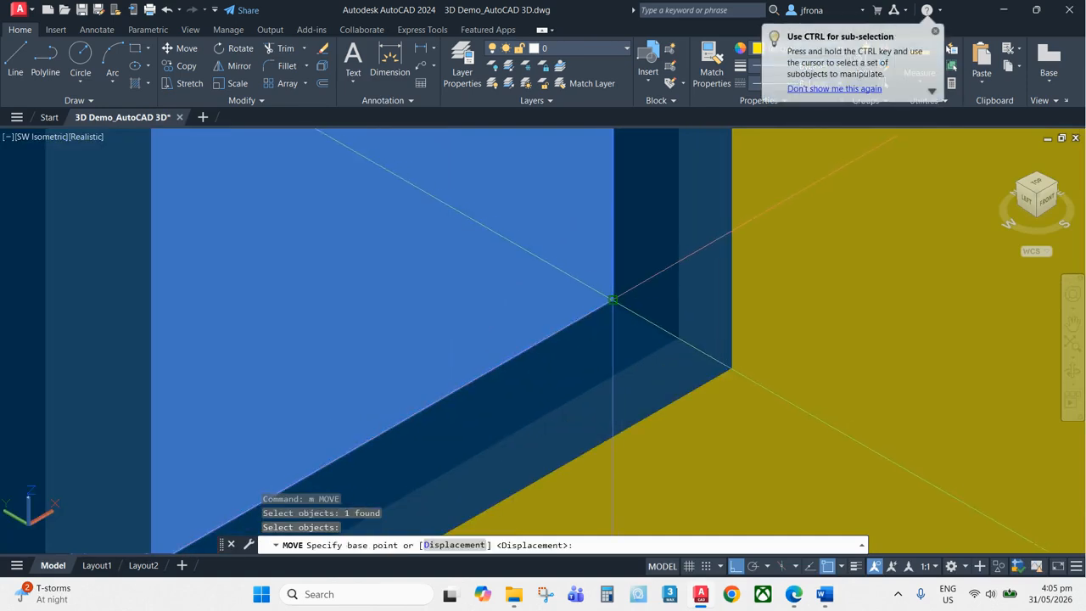
left_click(613, 300)
scroll(670, 304, "down", 2)
key("Escape")
scroll(654, 268, "down", 2)
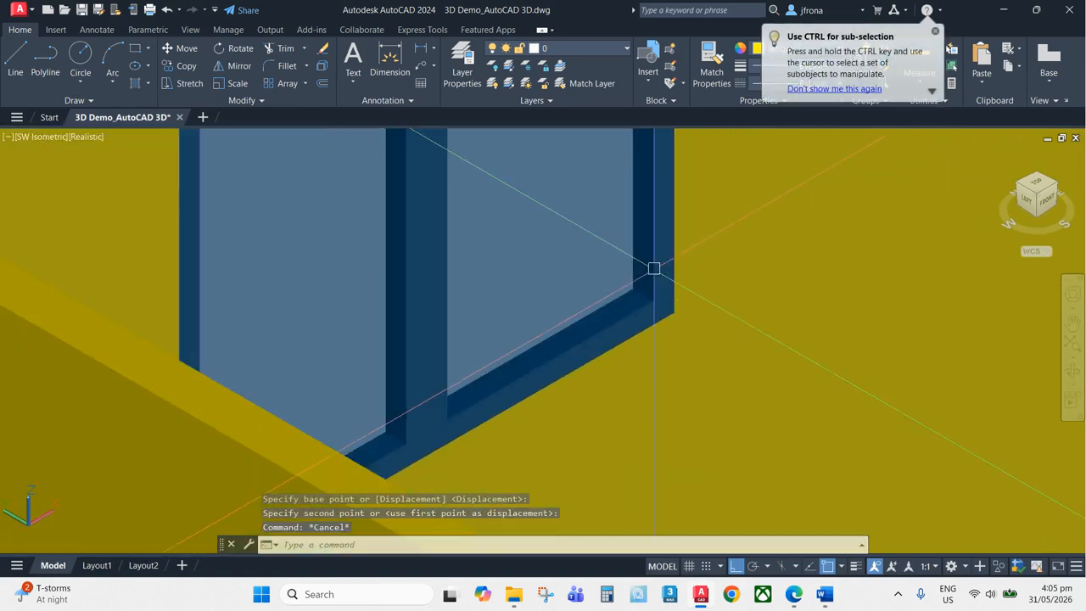
scroll(643, 280, "up", 2)
key("Escape")
Move the copied window's pane onto the frame's inner corner, then undo the move
type("m")
key("Return")
left_click(594, 311)
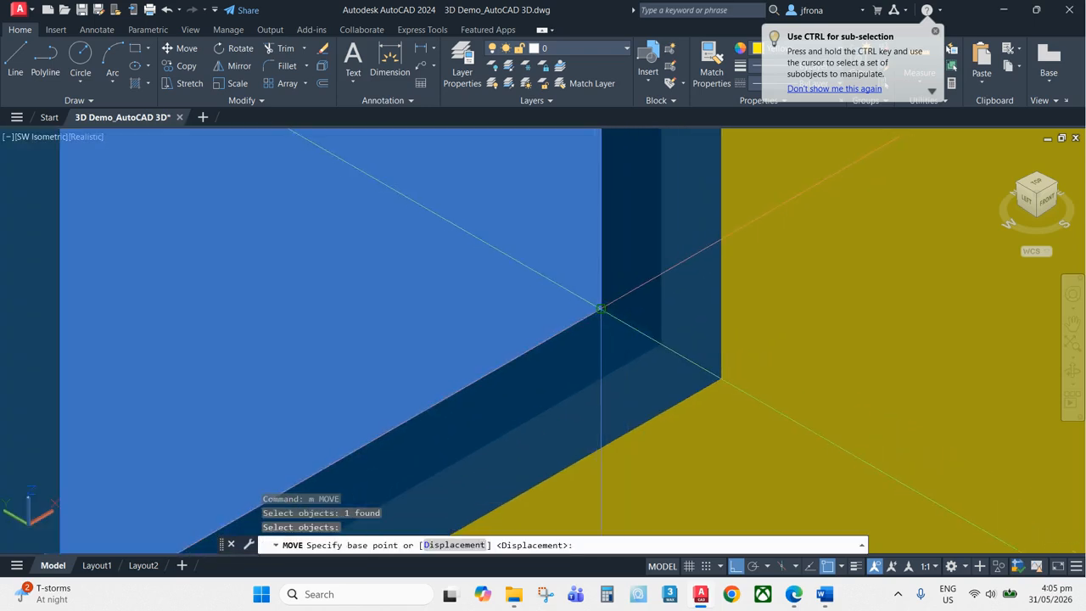
left_click(601, 308)
left_click(657, 342)
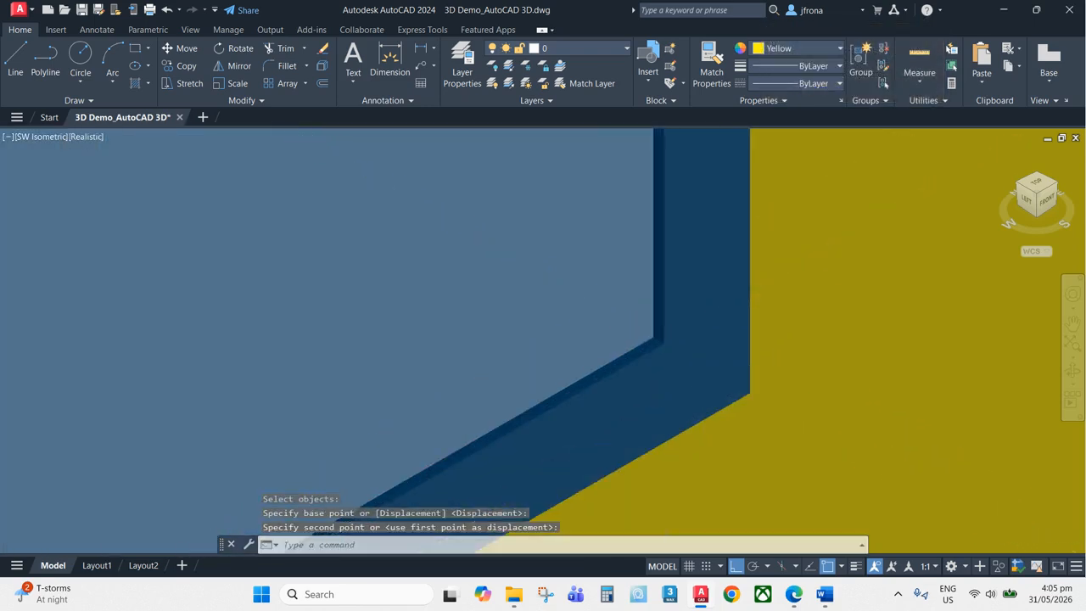
key("Return")
left_click(642, 328)
key("Return")
key("Escape")
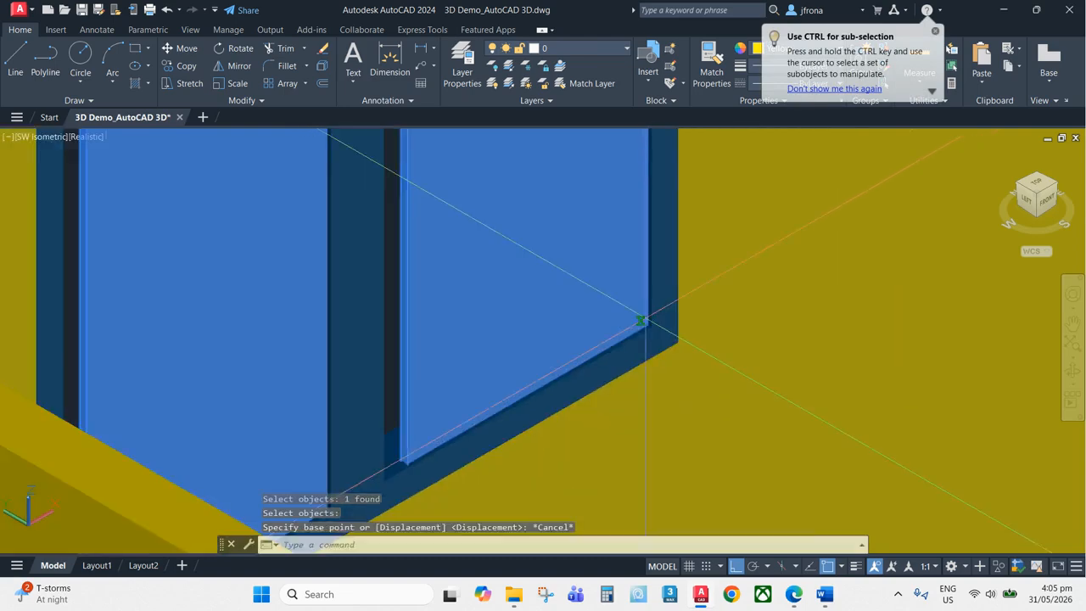
key("ctrl+z")
key("ctrl+z")
key("ctrl+z")
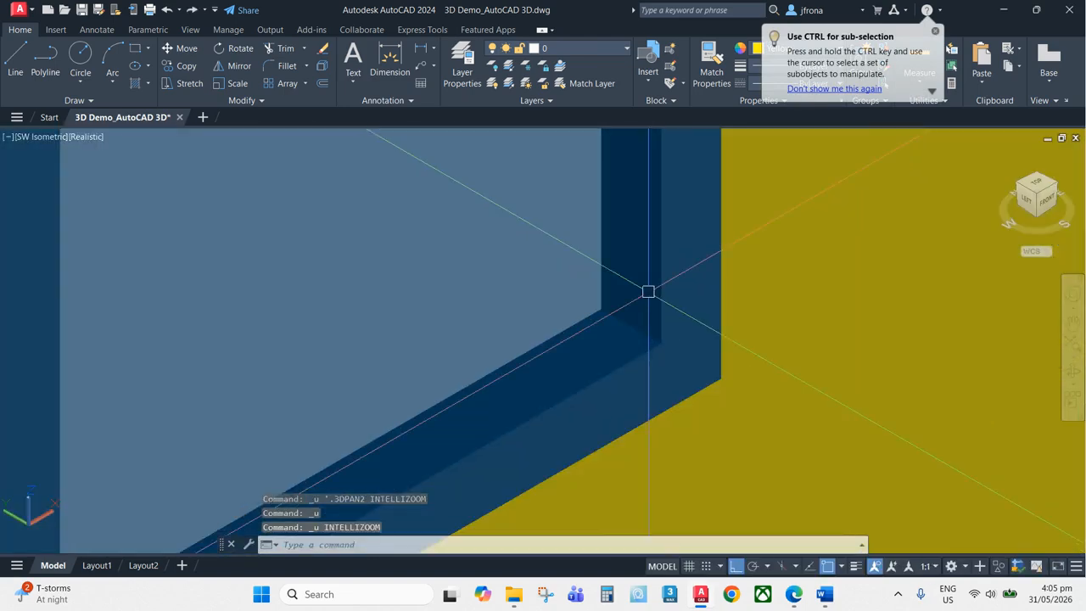
type("m")
key("Return")
left_click(582, 319)
key("Escape")
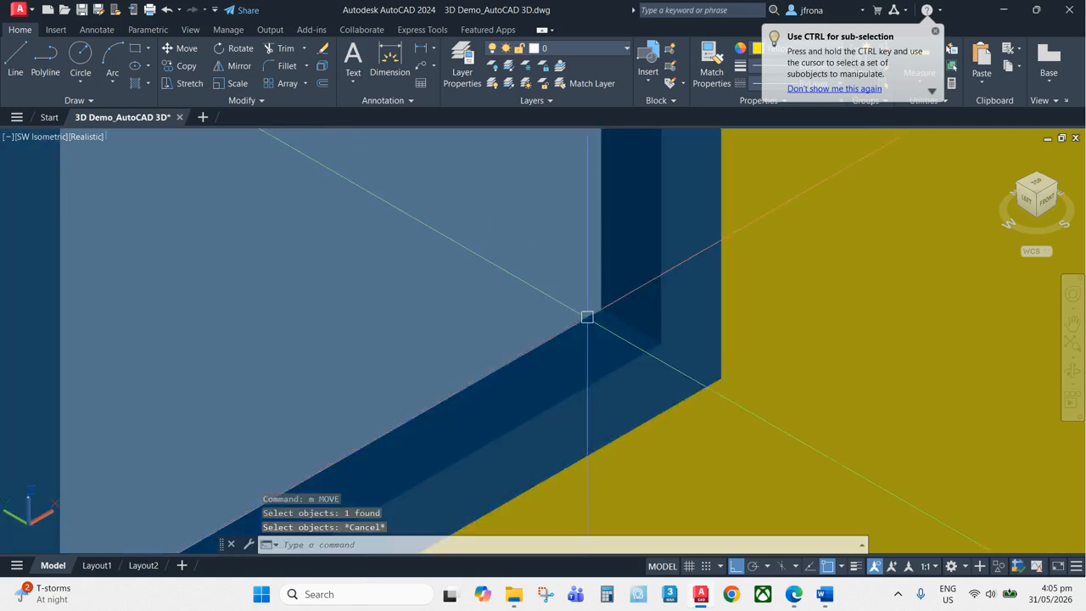
Move the back window's pane about 36 units, snapping its corner to the frame's inner corner
key("Return")
left_click(594, 307)
key("Return")
left_click(600, 307)
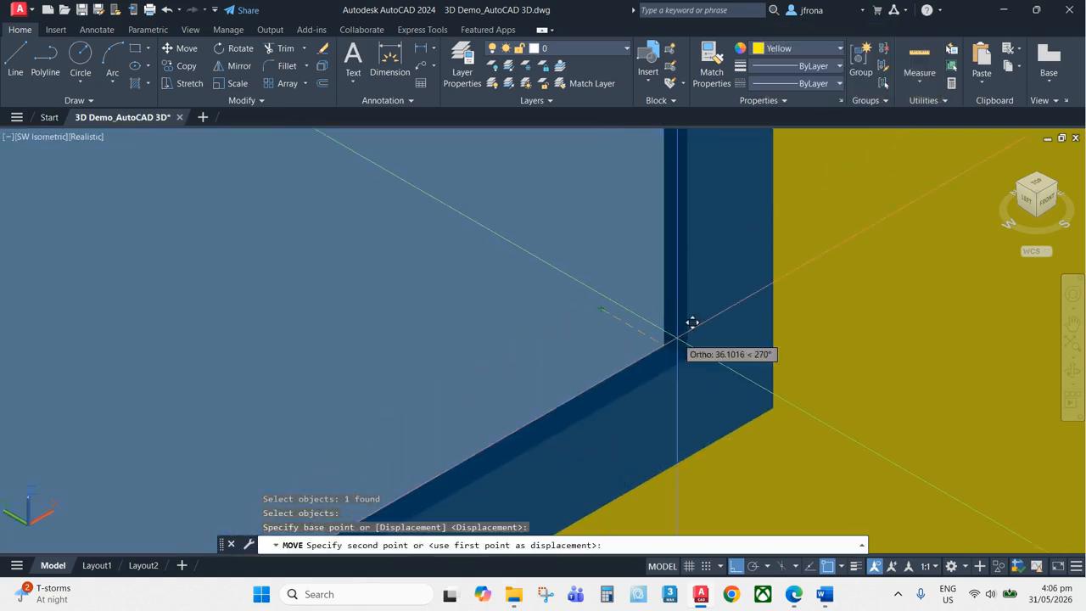
left_click(686, 358)
scroll(754, 264, "down", 3)
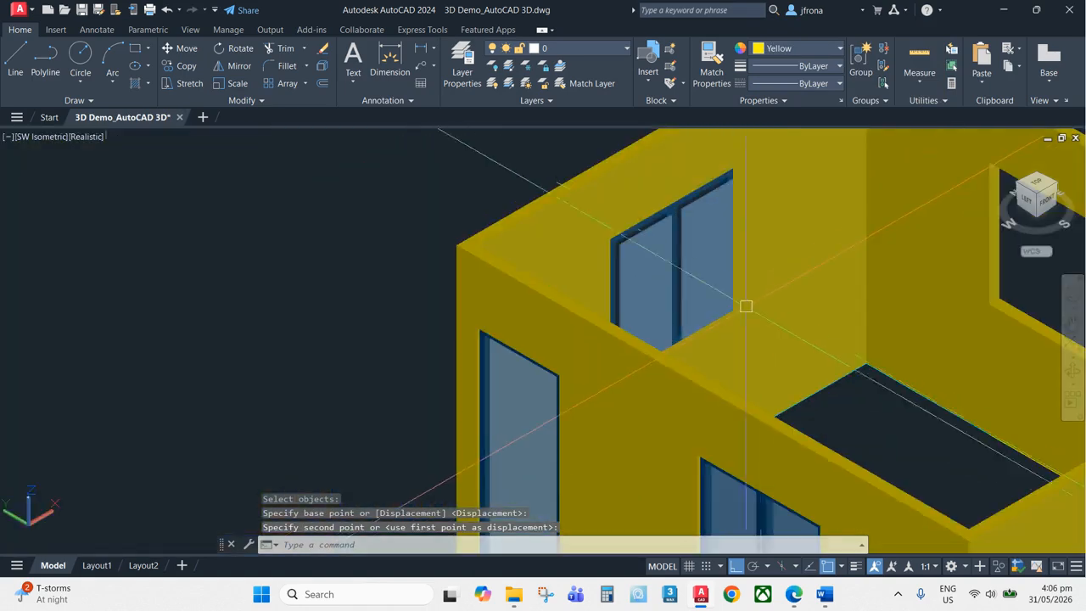
scroll(746, 266, "up", 6)
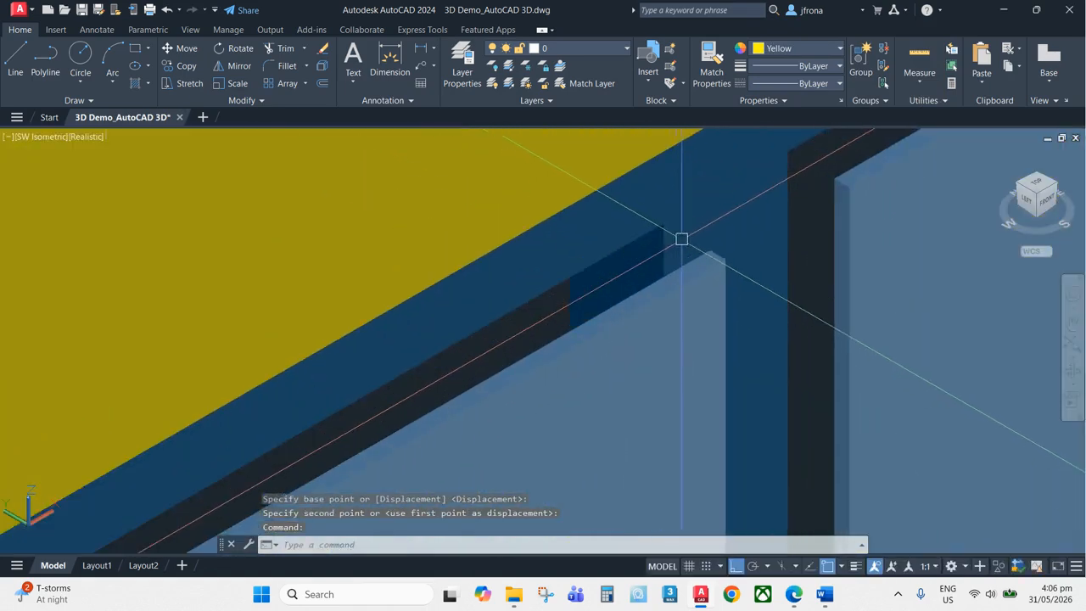
Move the back window's frame so its top corner snaps to the wall opening's corner
middle_click_drag(681, 235, 690, 281)
key("Escape")
type("m")
key("Return")
left_click(687, 331)
key("Return")
scroll(730, 317, "up", 2)
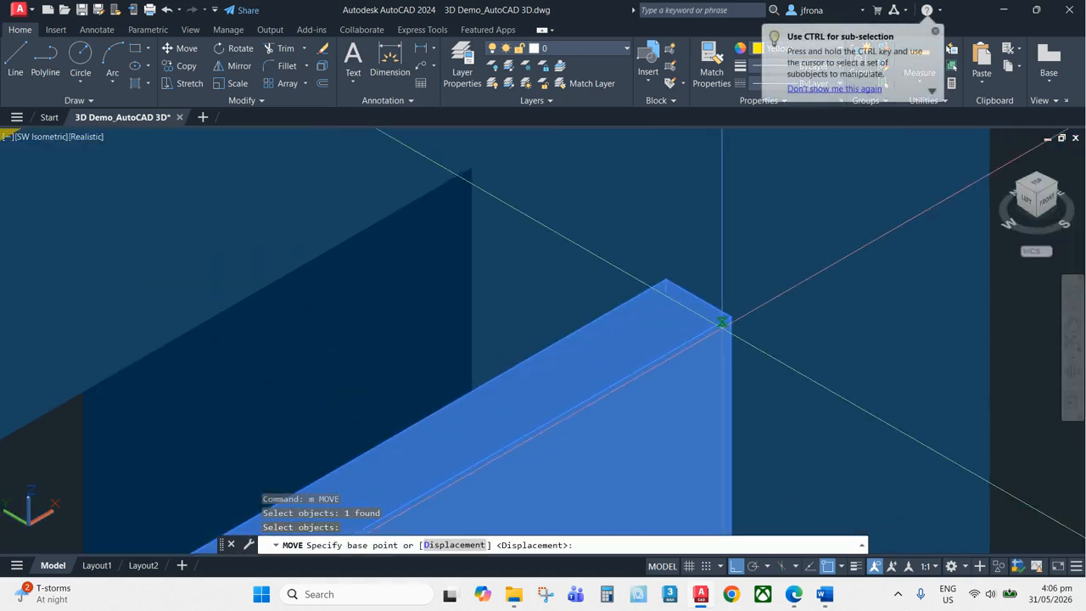
left_click(730, 316)
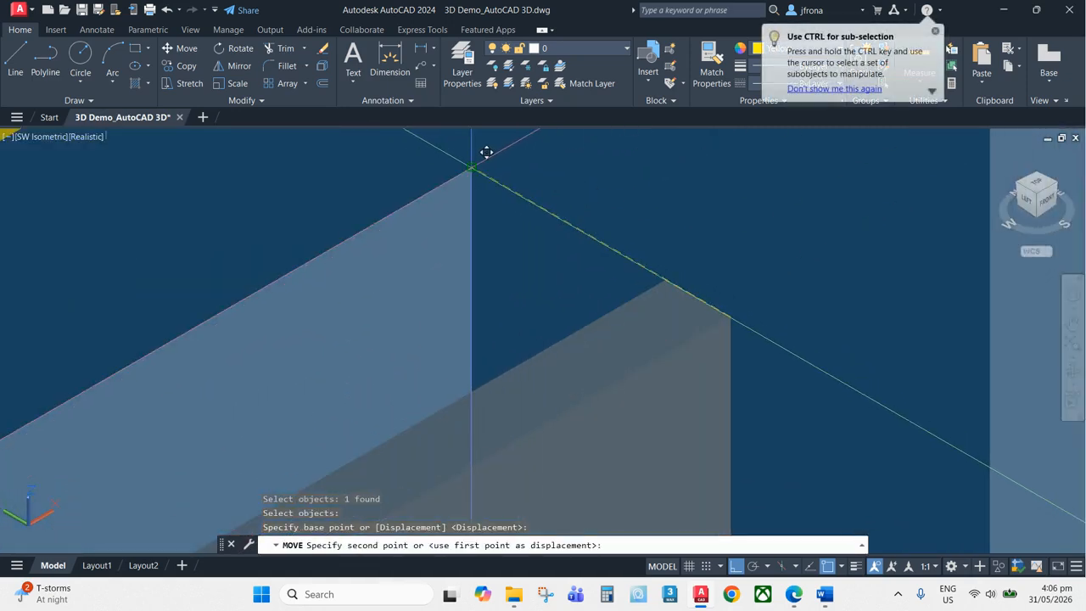
left_click(471, 167)
Copy the rear elevation's four-panel window linework to a new spot beside the elevation
scroll(471, 167, "down", 8)
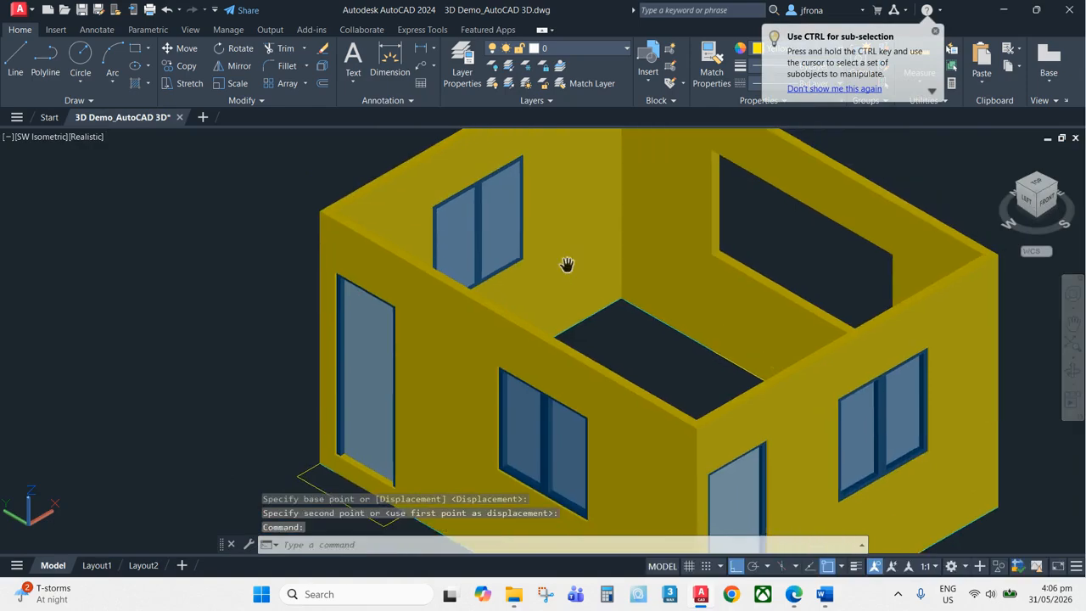
scroll(767, 338, "up", 2)
scroll(681, 337, "down", 3)
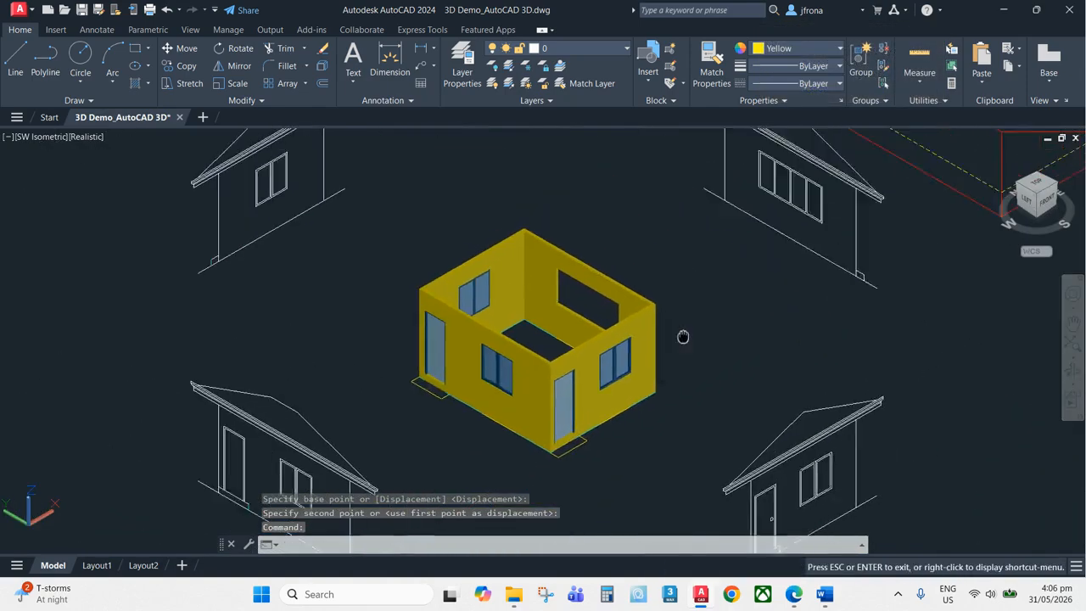
scroll(703, 302, "up", 7)
middle_click_drag(664, 232, 667, 300)
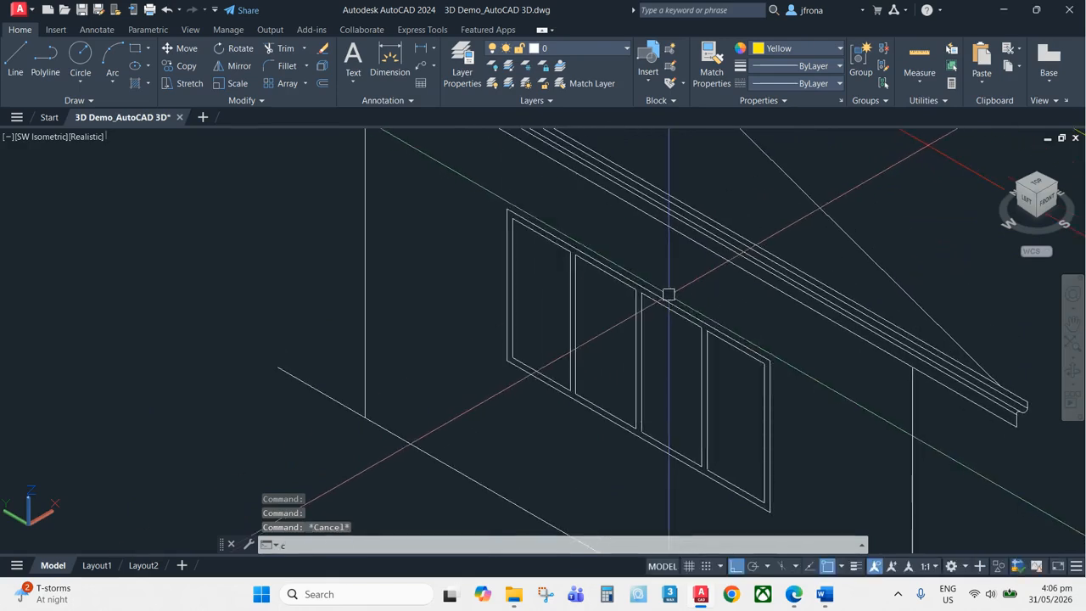
type("o")
key("Return")
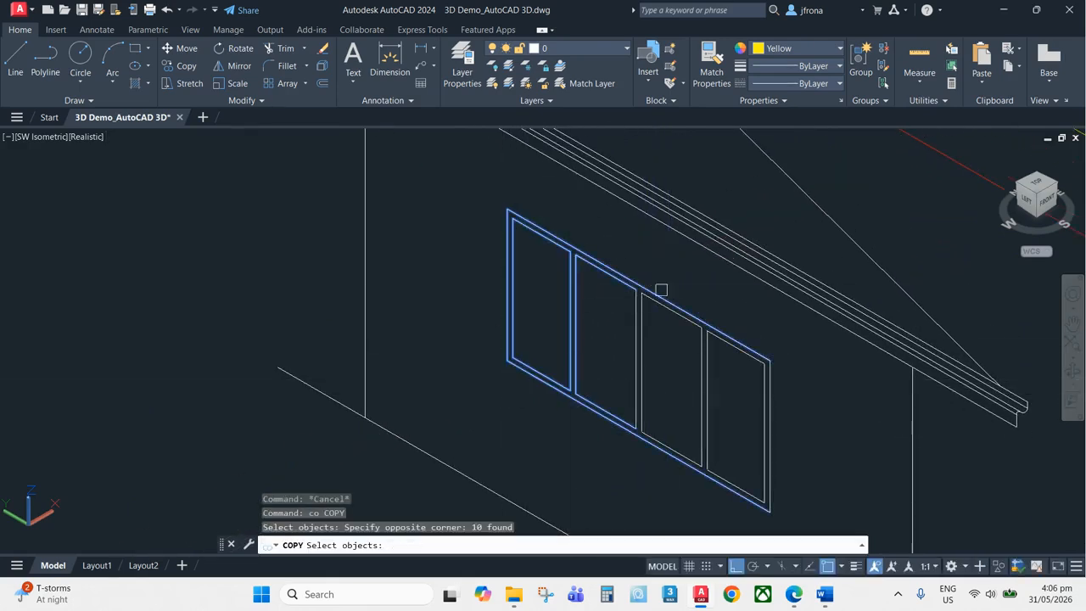
middle_click_drag(586, 448, 538, 395)
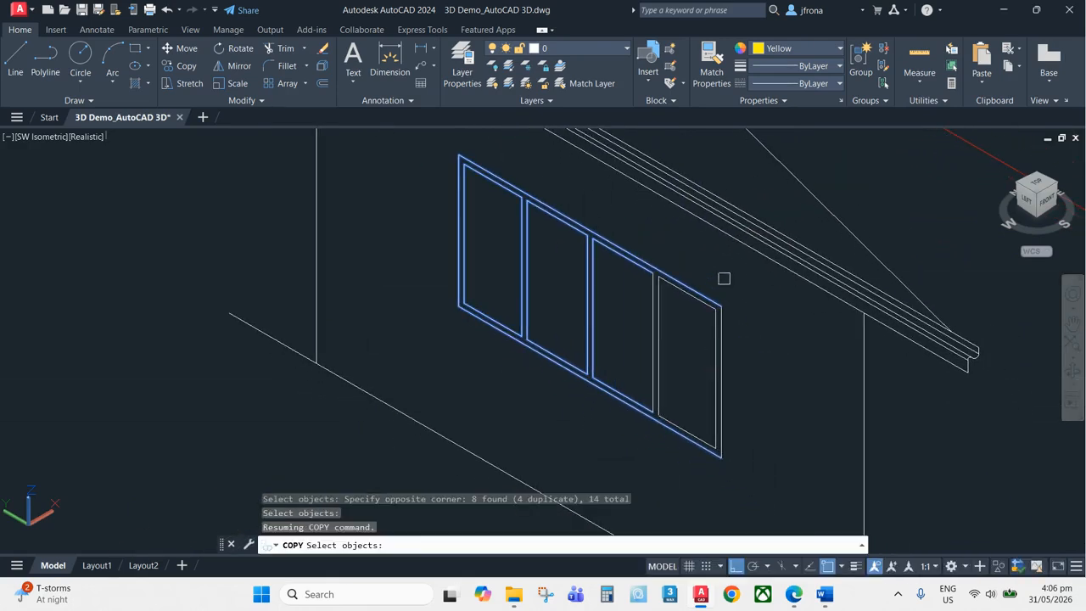
left_click(635, 436)
scroll(666, 442, "down", 2)
middle_click_drag(668, 444, 806, 300)
scroll(807, 301, "down", 4)
key("Return")
left_click(853, 310)
scroll(785, 354, "up", 3)
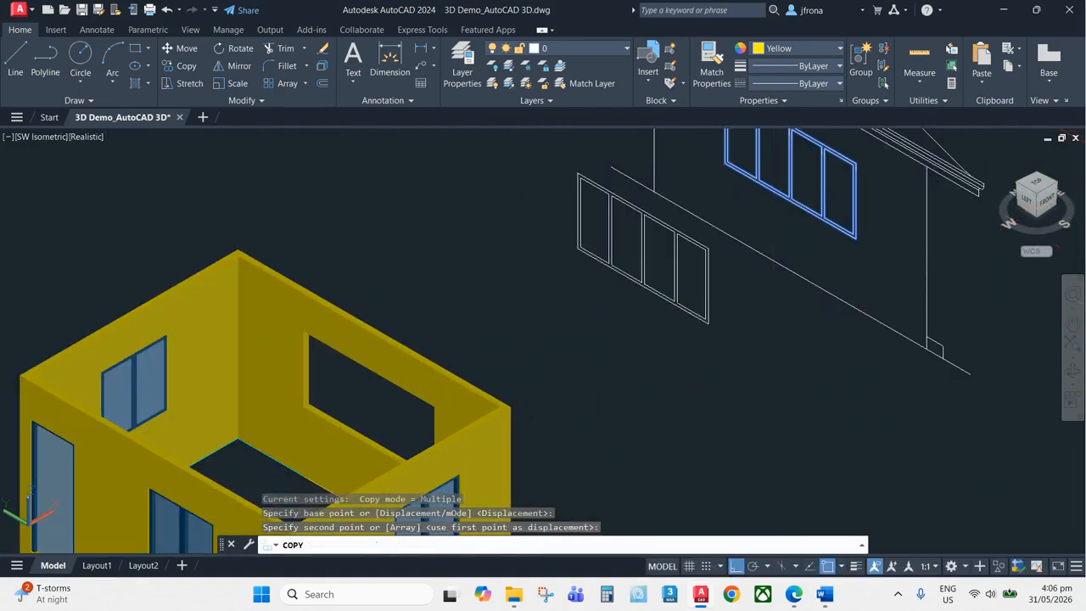
left_click(676, 409)
key("Escape")
key("Escape")
scroll(437, 261, "up", 3)
key("Escape")
middle_click_drag(438, 264, 355, 204)
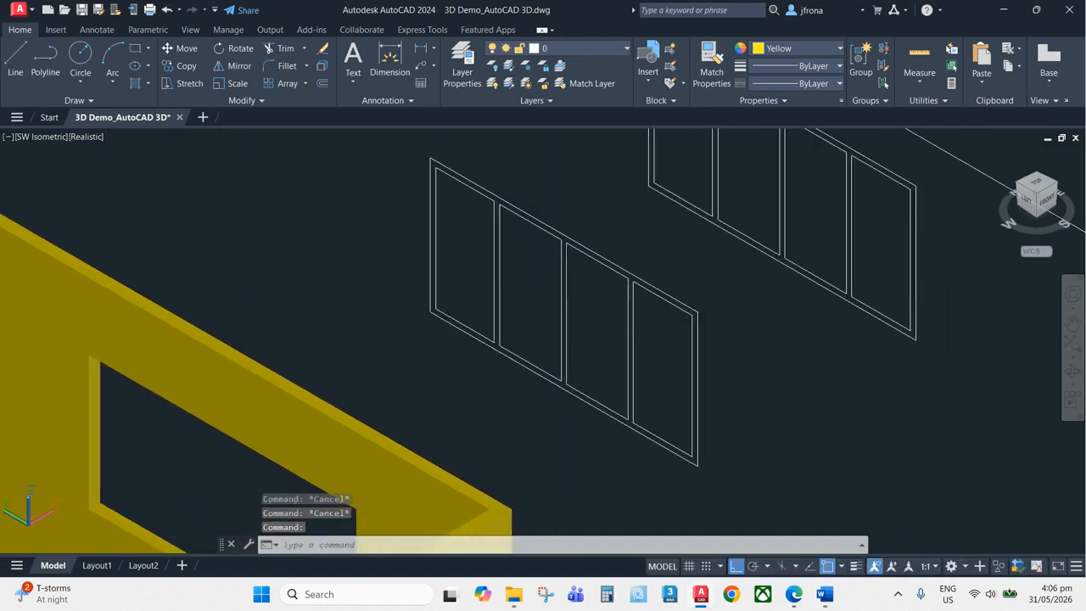
Erase the stray lines overlapping the copied four-panel window linework
scroll(512, 232, "down", 4)
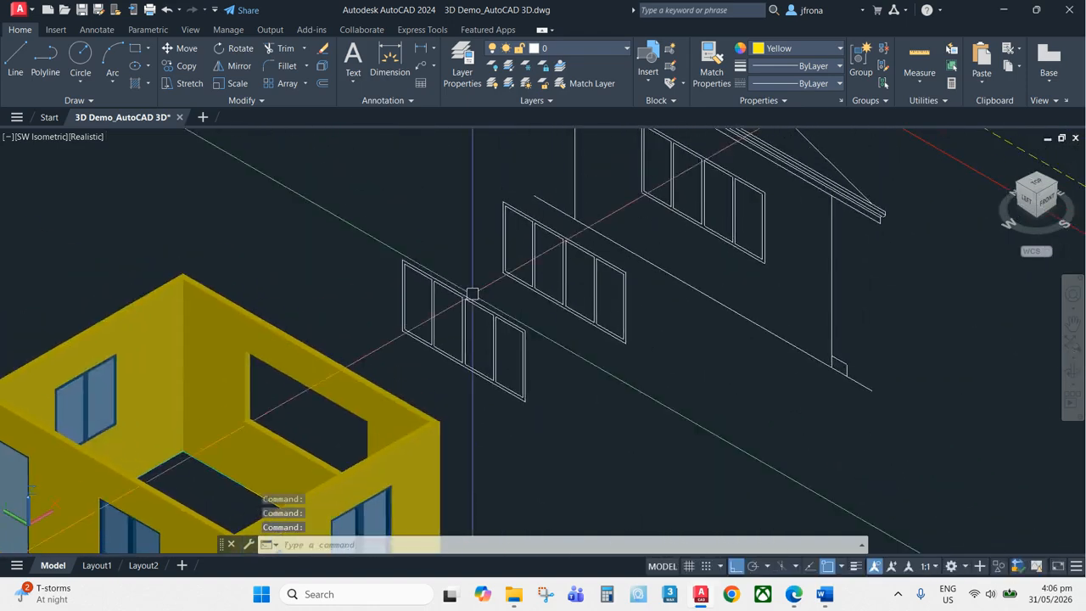
scroll(472, 294, "up", 5)
key("Escape")
type("e")
key("Return")
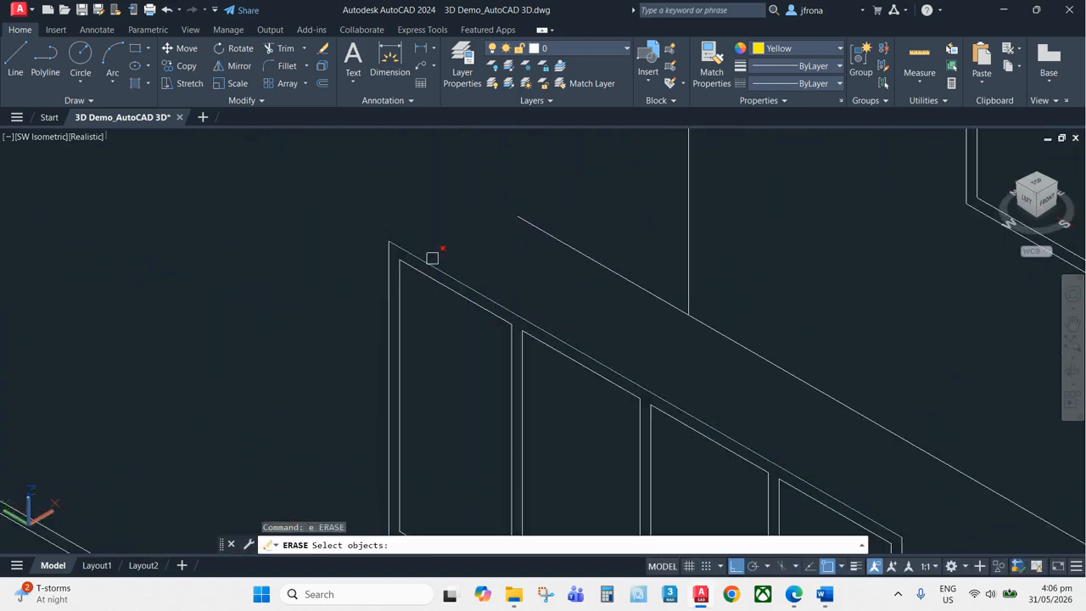
key("Return")
key("Return")
left_click(392, 266)
key("Return")
scroll(450, 293, "down", 1)
mouse_move(526, 543)
middle_mouse_down()
mouse_move(519, 383)
mouse_move(501, 334)
middle_mouse_up()
key("Return")
key("Return")
middle_click_drag(837, 389, 727, 325)
key("Return")
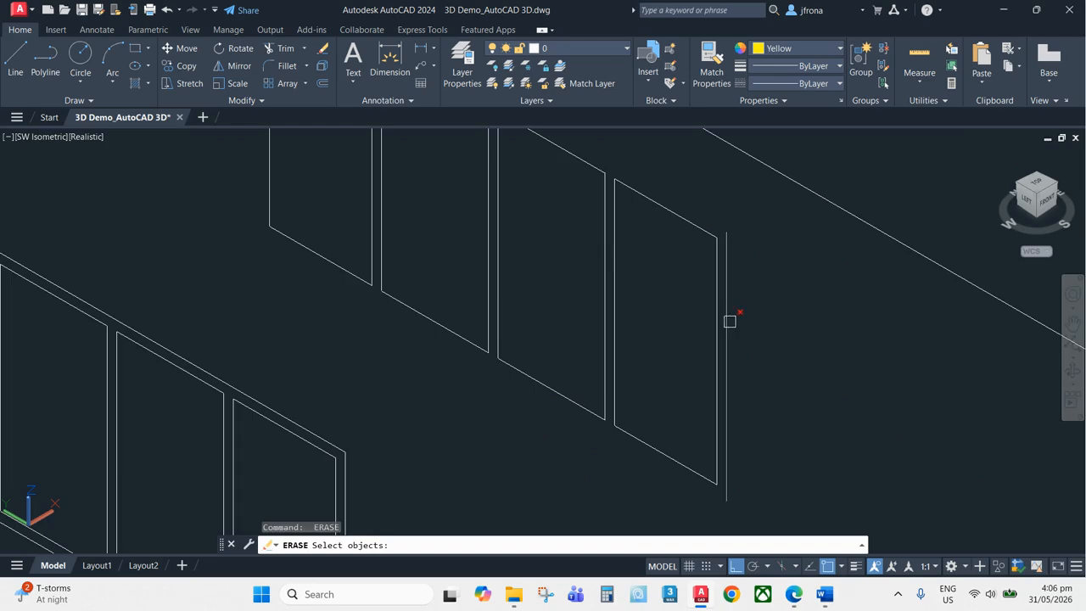
left_click(729, 320)
Try to convert the copied four-panel window linework into regions using crossing selections
key("Return")
scroll(730, 313, "down", 5)
mouse_move(706, 250)
middle_mouse_down()
mouse_move(688, 350)
mouse_move(651, 255)
mouse_move(575, 334)
mouse_move(602, 274)
middle_mouse_up()
key("Escape")
key("Escape")
type("reg")
key("Return")
scroll(655, 258, "down", 4)
scroll(619, 253, "up", 3)
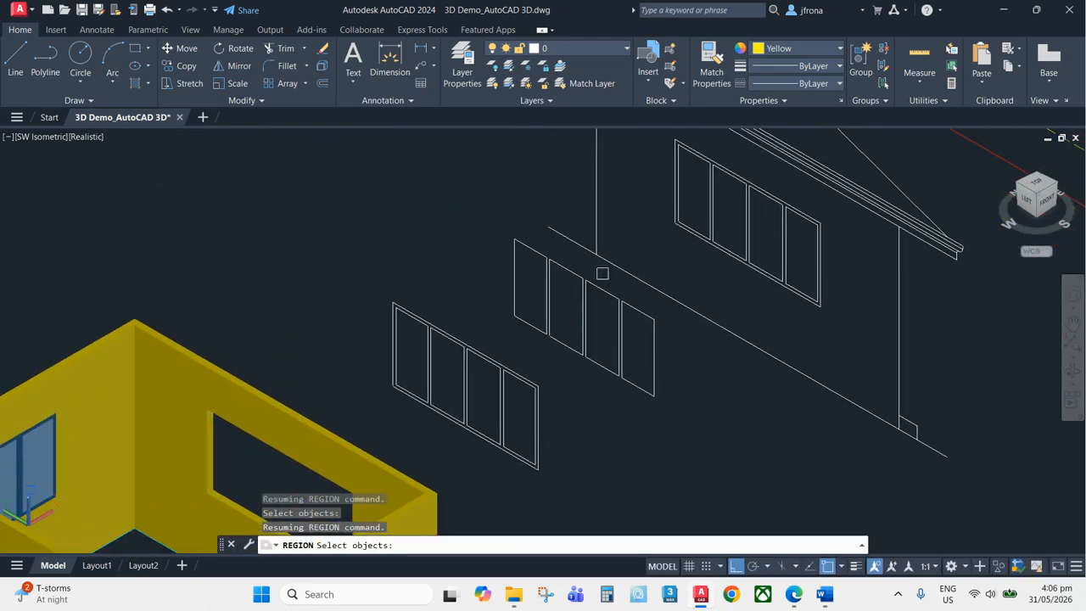
left_click(647, 189)
left_click(388, 458)
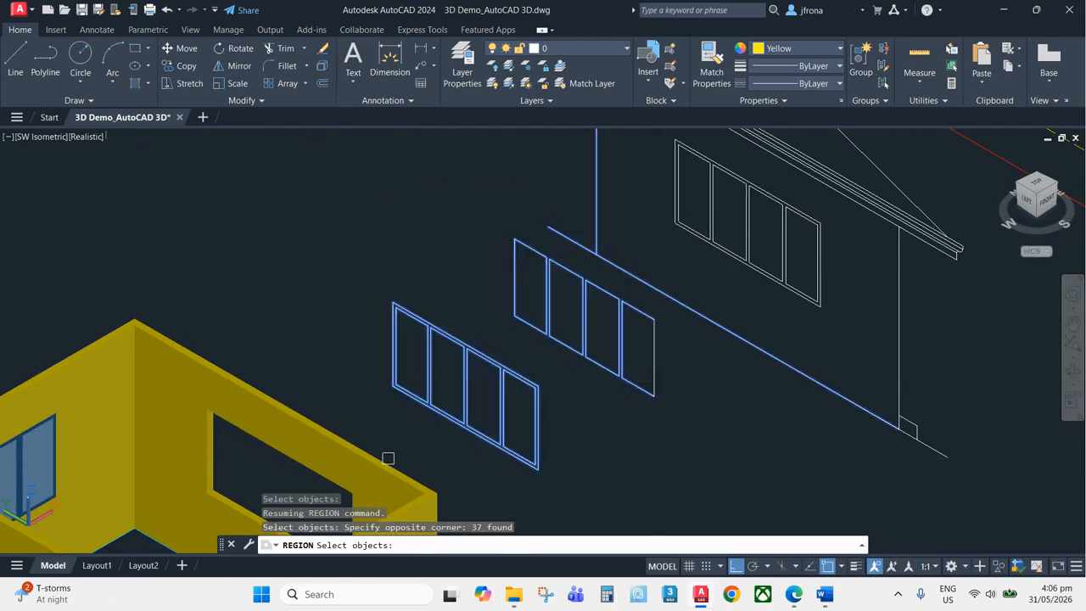
left_click(710, 350)
left_click(533, 490)
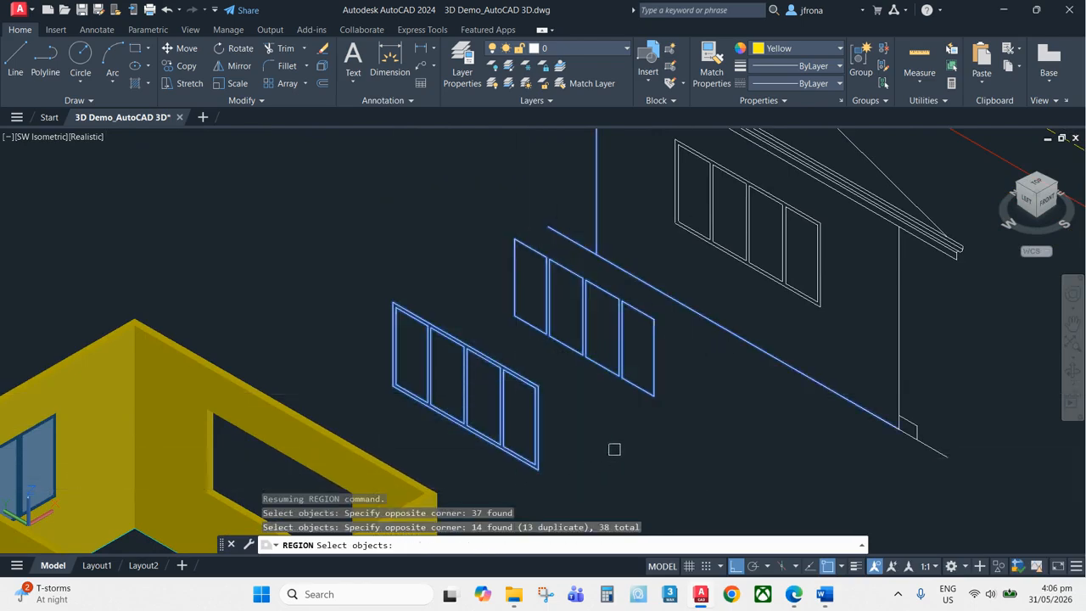
key("Return")
scroll(643, 334, "down", 4)
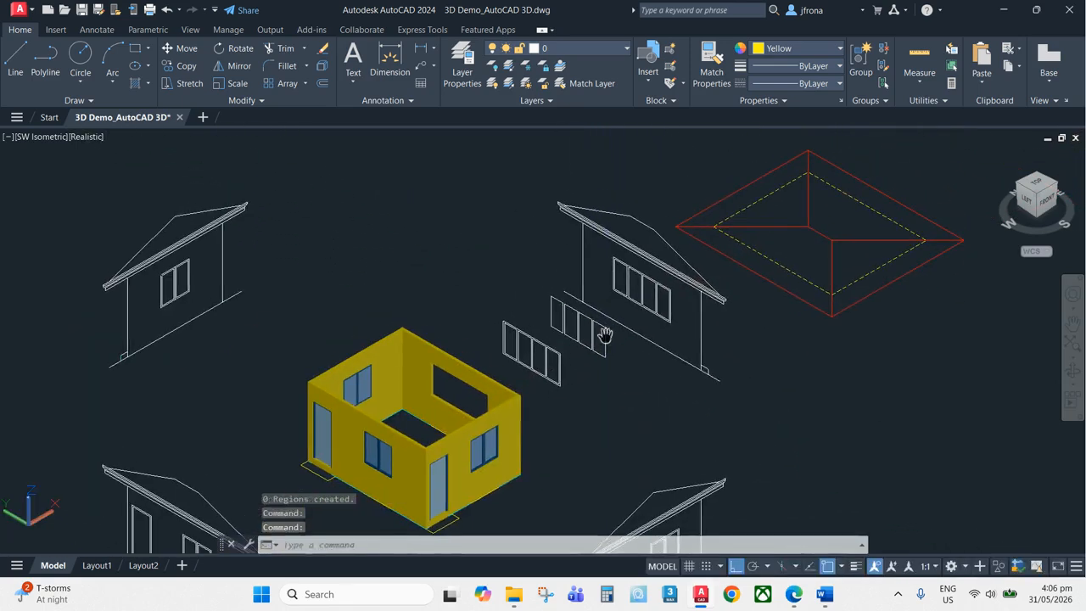
scroll(599, 310, "up", 5)
left_click(597, 310)
key("Escape")
key("Escape")
scroll(598, 310, "up", 2)
type("re")
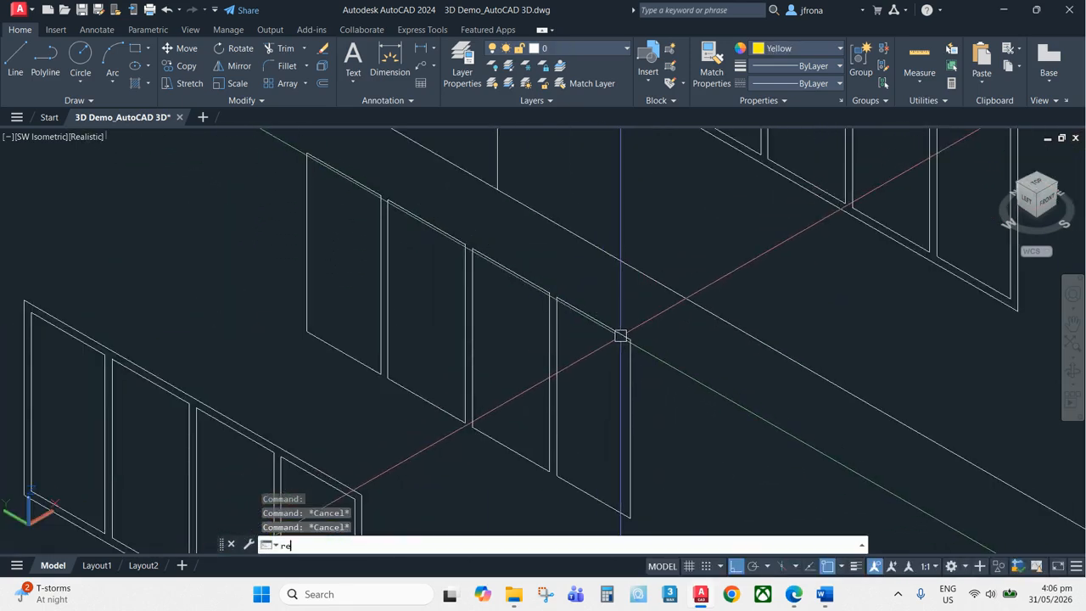
type("g")
key("Return")
scroll(618, 335, "down", 3)
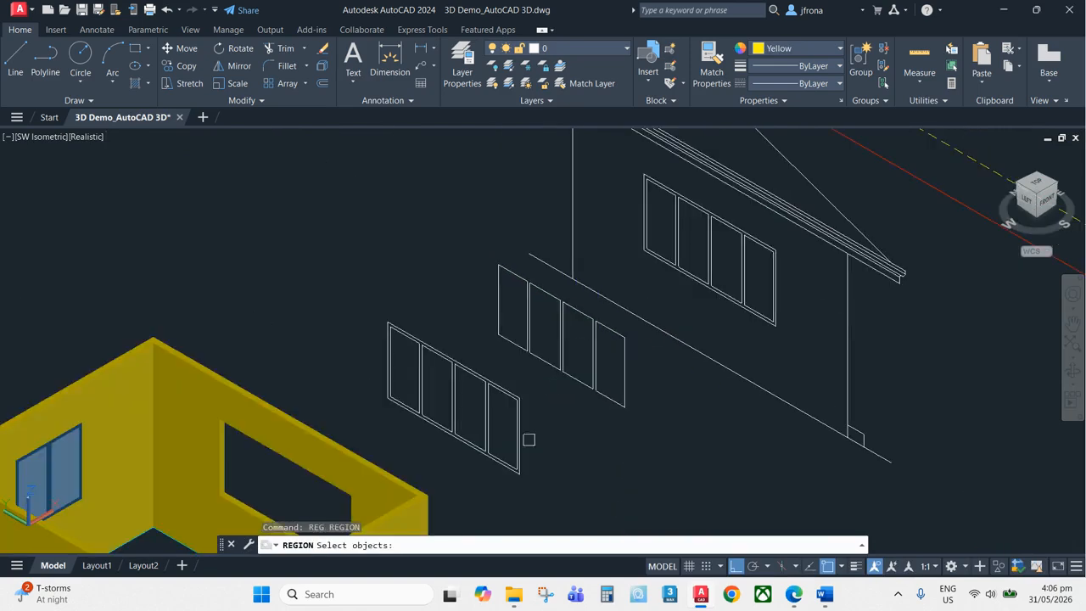
left_click(631, 236)
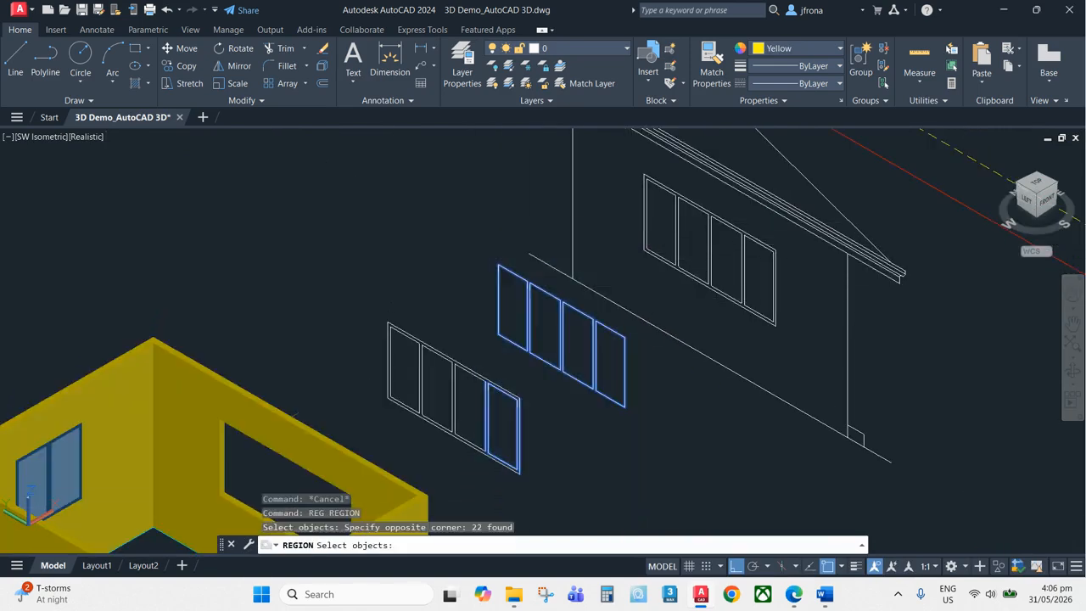
key("Return")
scroll(628, 348, "up", 3)
key("Escape")
key("Escape")
scroll(602, 302, "down", 4)
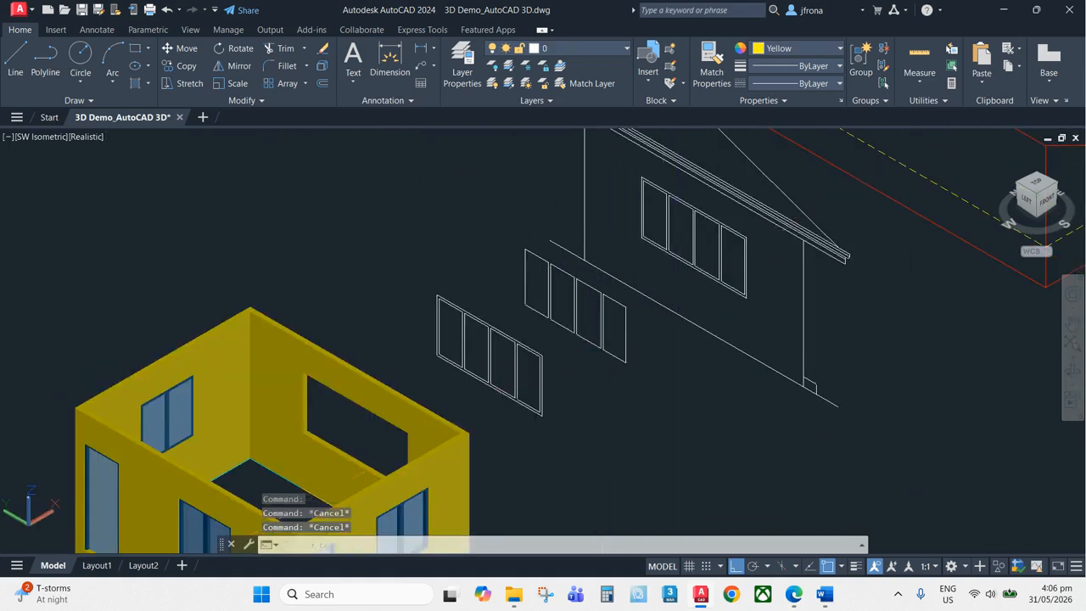
Switch to the southeast isometric view and try again to make regions from the window outlines
left_click(1056, 183)
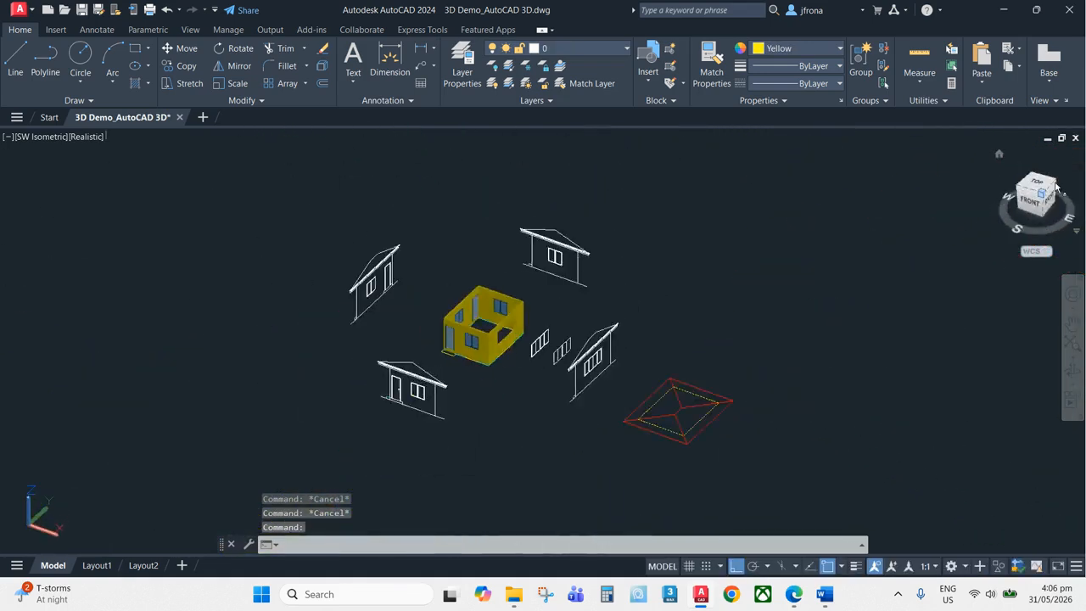
scroll(500, 365, "up", 7)
middle_click_drag(440, 350, 573, 478)
scroll(663, 382, "up", 4)
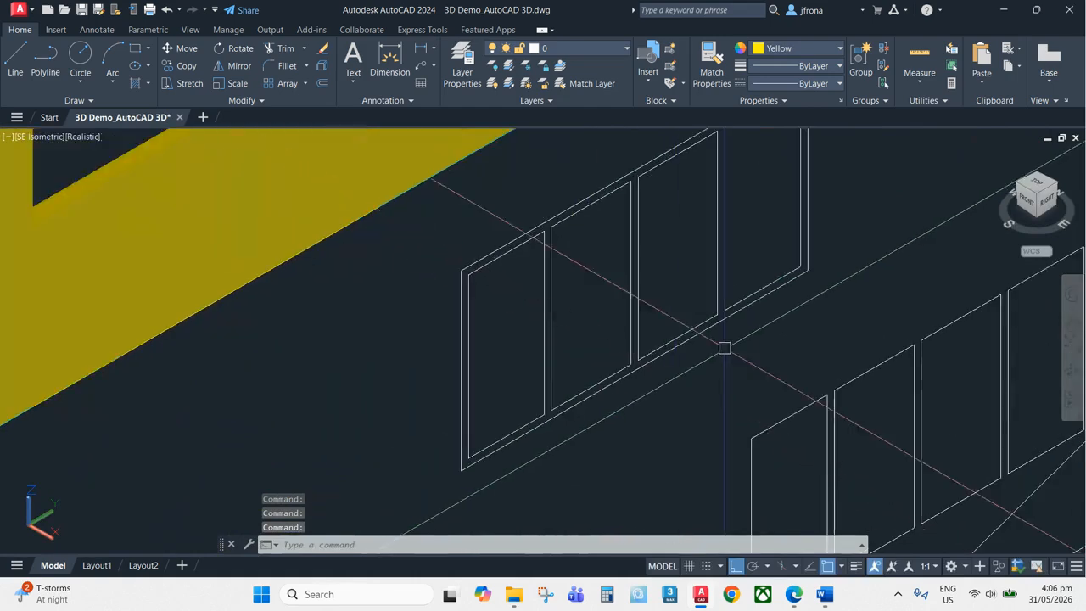
scroll(722, 348, "down", 1)
key("Escape")
key("Escape")
middle_click_drag(722, 347, 571, 446)
type("reg")
key("Return")
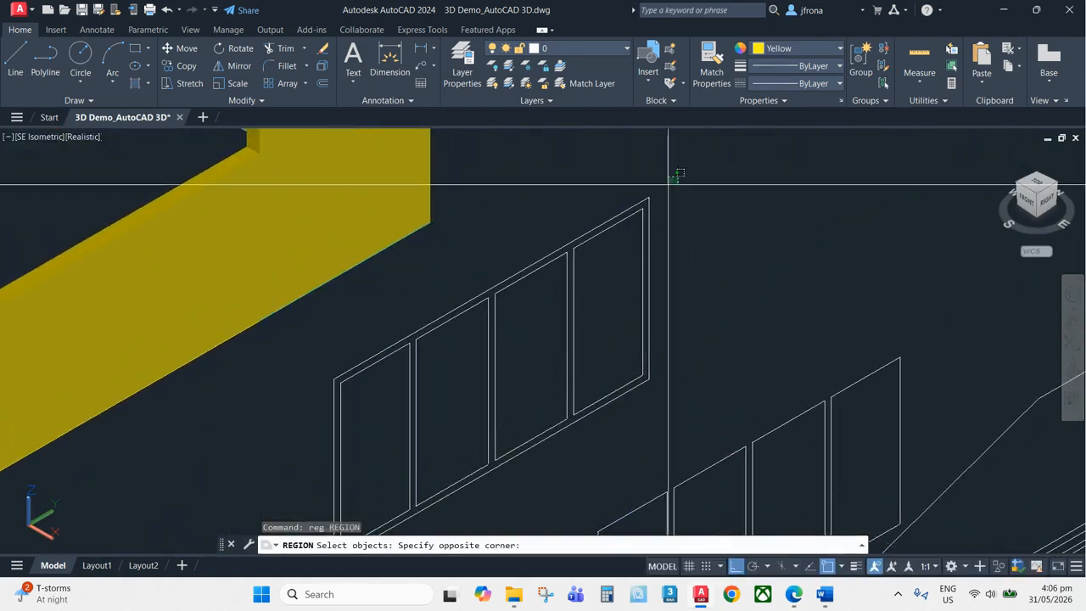
scroll(556, 374, "down", 3)
left_click(462, 482)
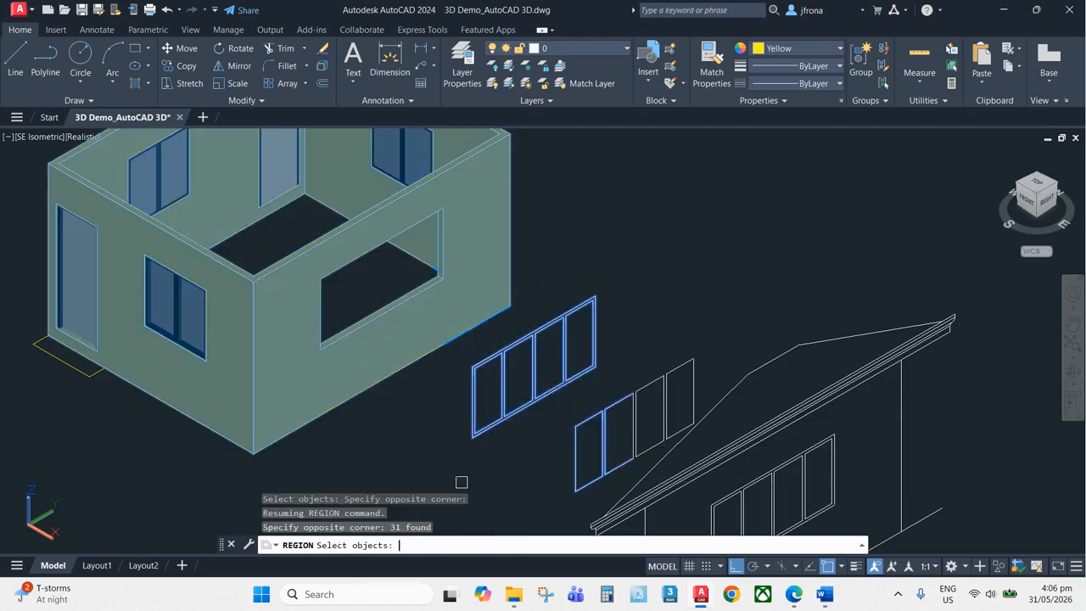
key("Return")
scroll(592, 332, "up", 3)
key("Escape")
key("Escape")
middle_click_drag(589, 345, 634, 280)
scroll(711, 292, "down", 2)
scroll(712, 292, "down", 2)
scroll(674, 328, "up", 3)
key("Escape")
key("Escape")
middle_click_drag(655, 317, 757, 352)
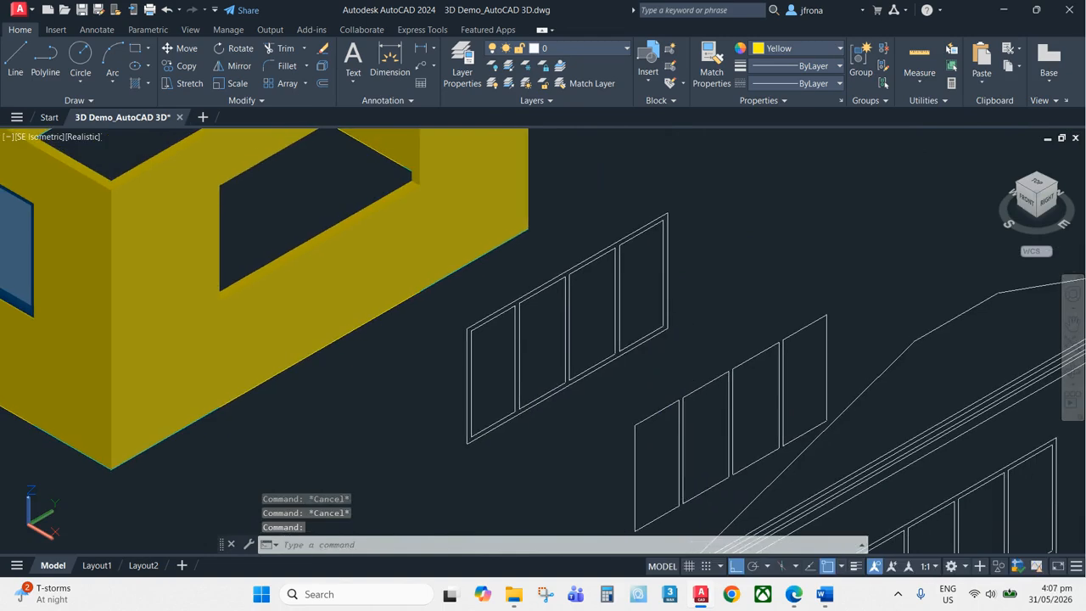
Convert the four-panel window frame's outline linework into regions
type("re")
left_click(700, 207)
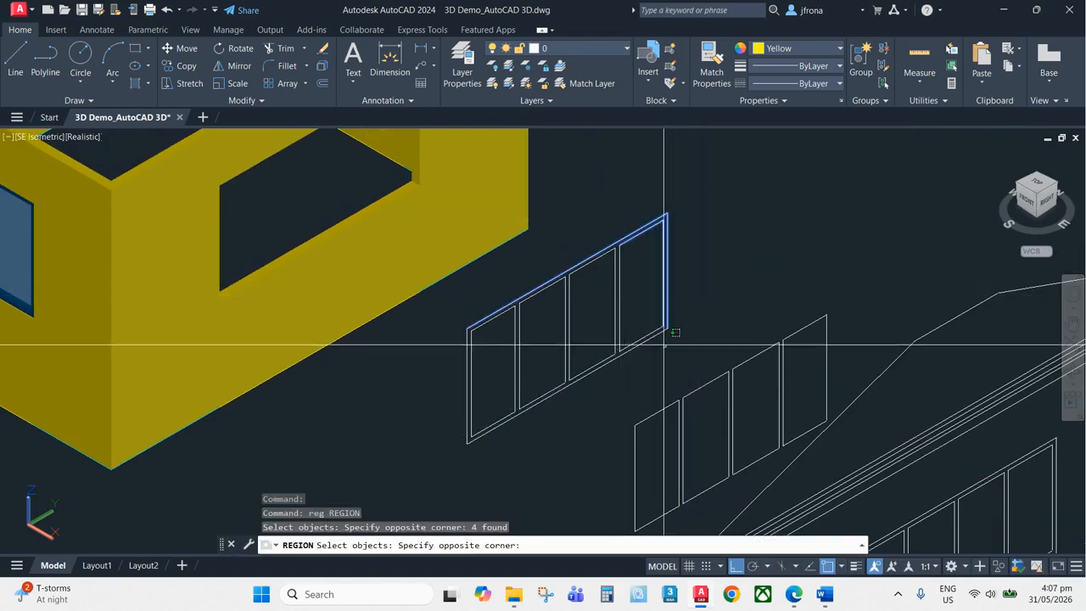
left_click(586, 243)
left_click(595, 404)
left_click(527, 280)
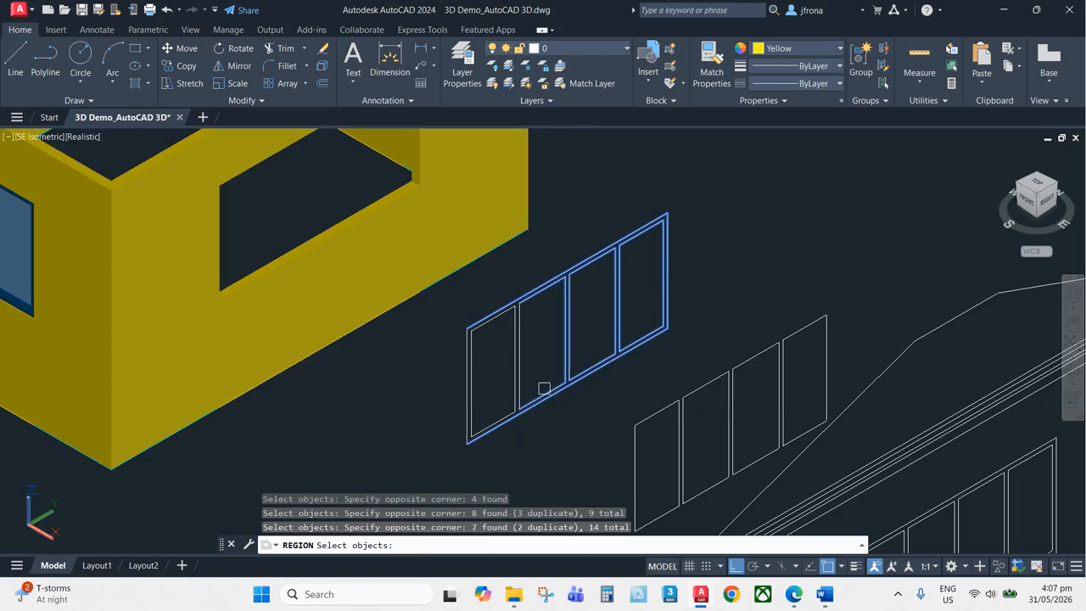
key("Return")
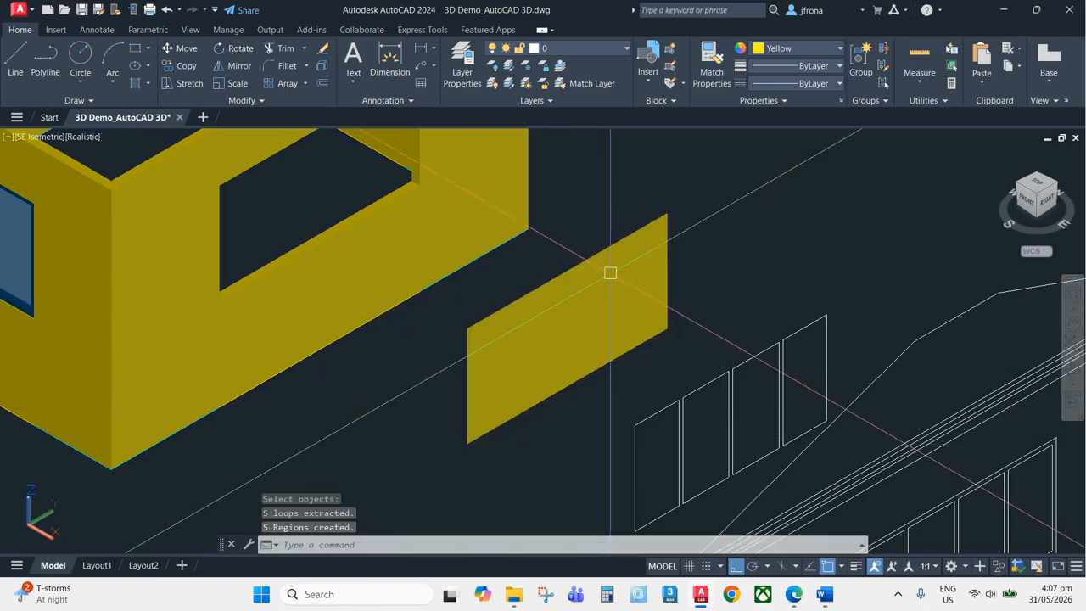
Convert the four separate pane rectangles of the other copy into regions
scroll(657, 243, "up", 2)
scroll(682, 216, "down", 3)
middle_click_drag(684, 223, 660, 199)
scroll(764, 327, "up", 3)
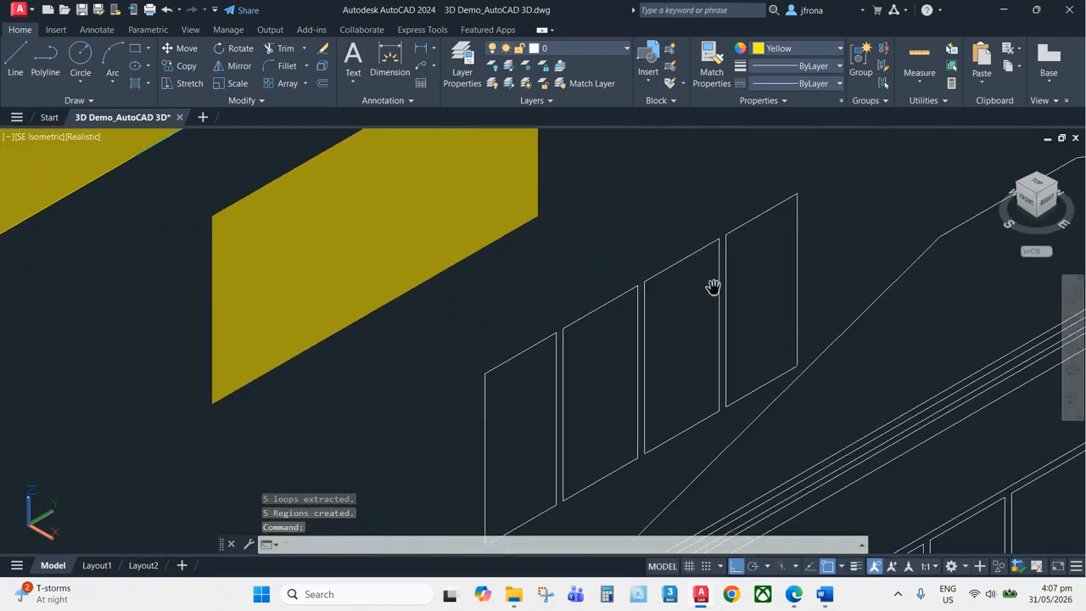
type("te")
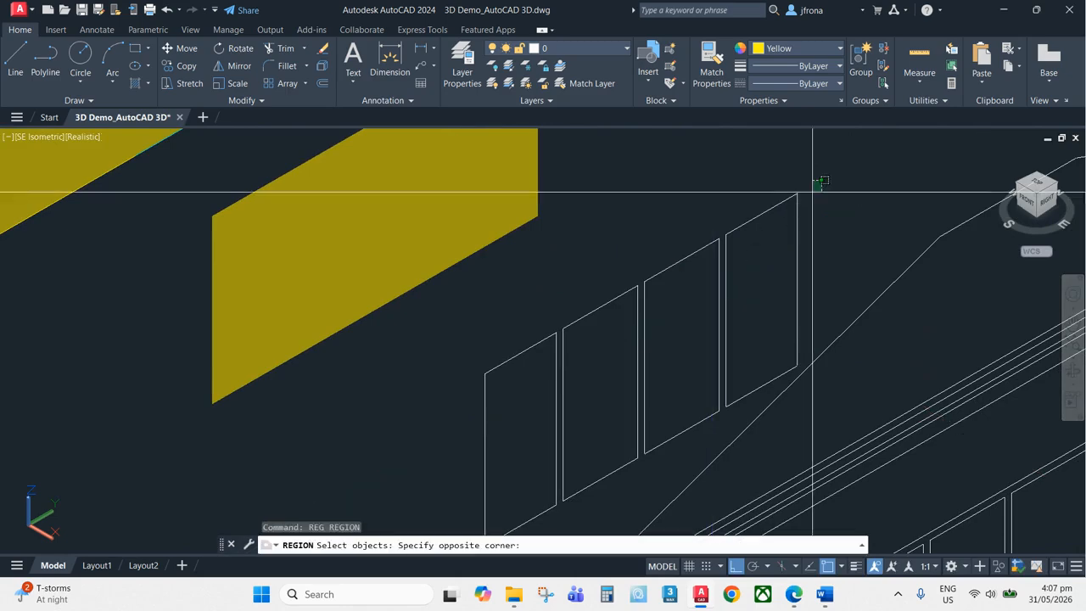
left_click(691, 292)
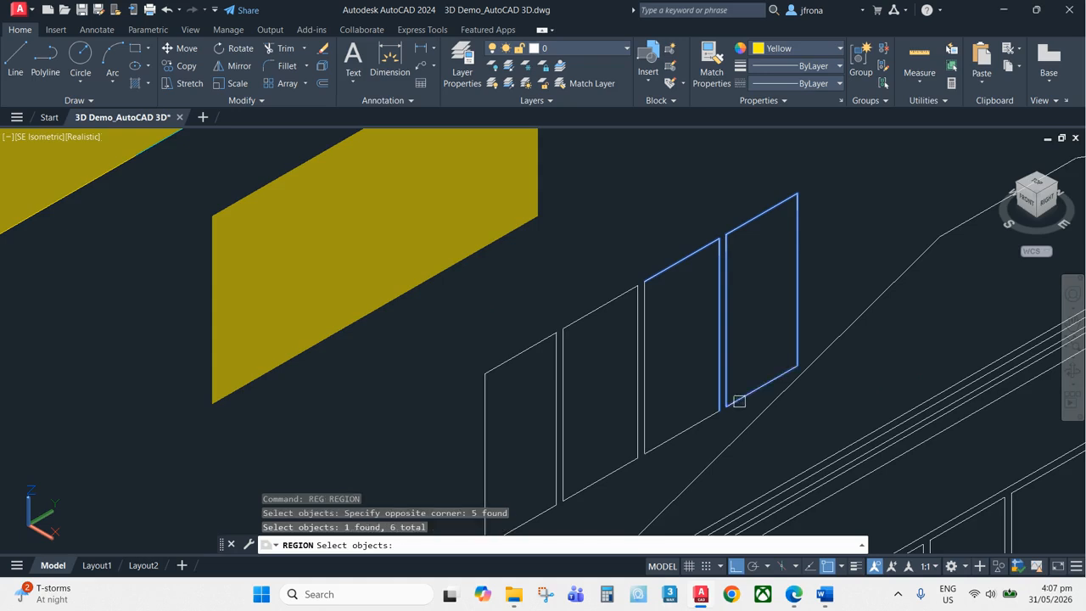
left_click(695, 448)
left_click(615, 312)
scroll(582, 301, "down", 2)
middle_click_drag(583, 300, 650, 262)
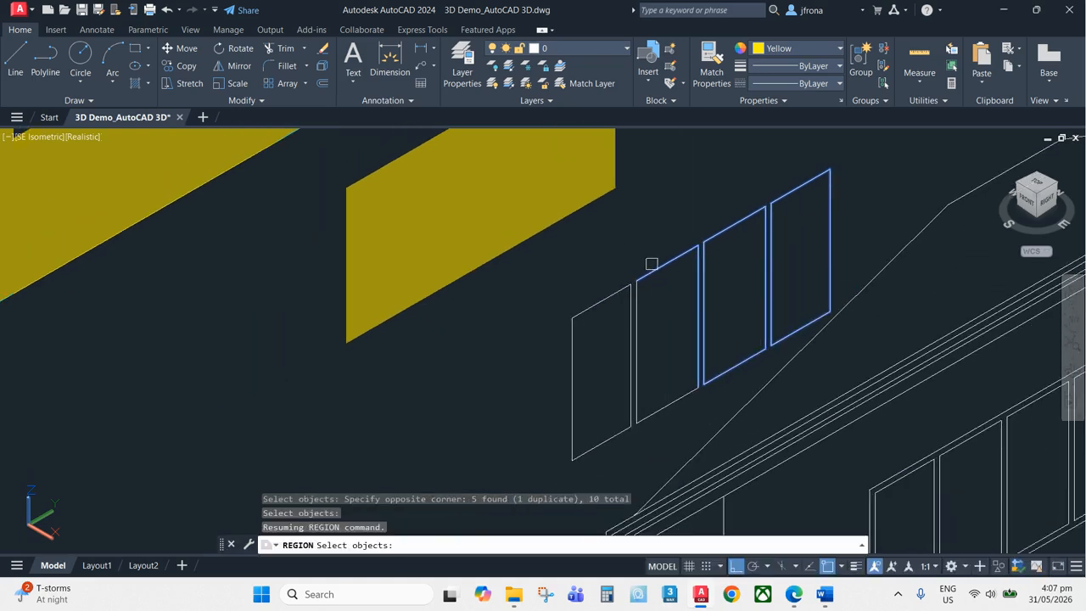
left_click(654, 254)
left_click(580, 393)
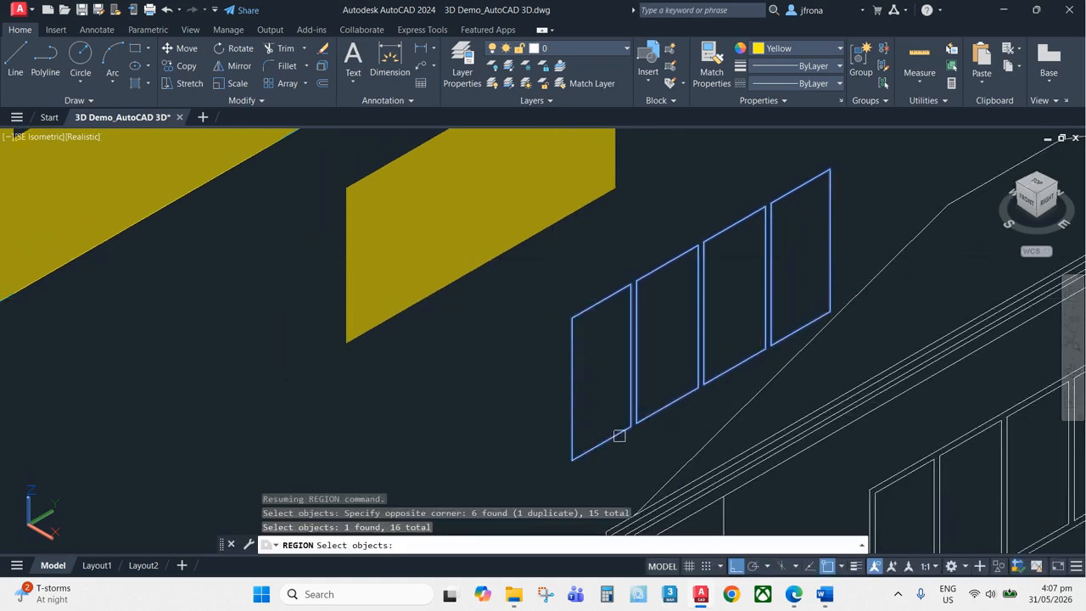
key("Return")
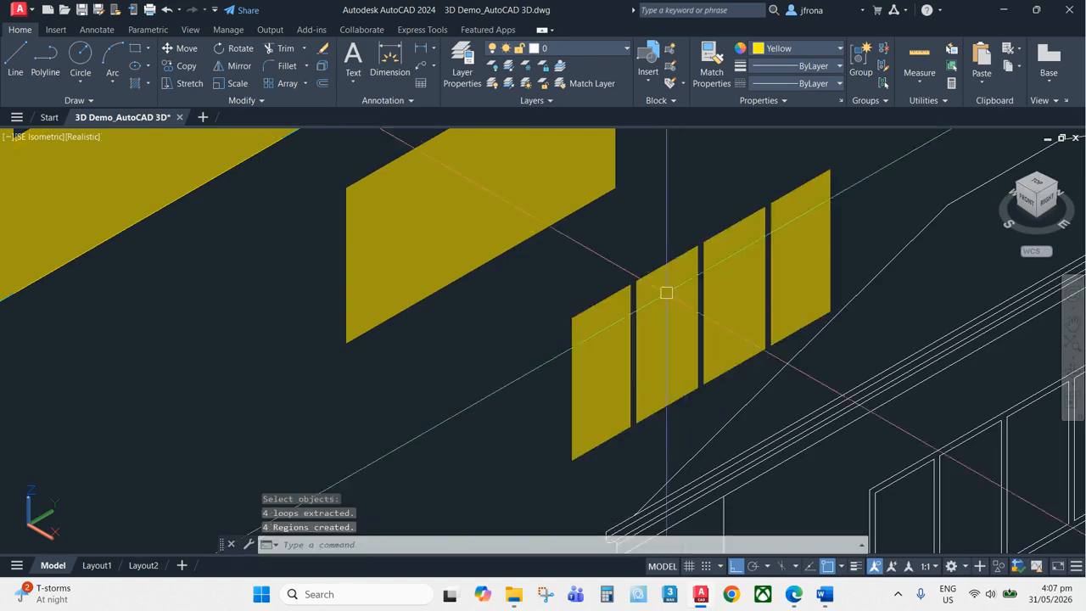
Extrude the pane regions 12.5 units
scroll(735, 269, "up", 3)
scroll(752, 250, "down", 5)
middle_click_drag(715, 258, 740, 329)
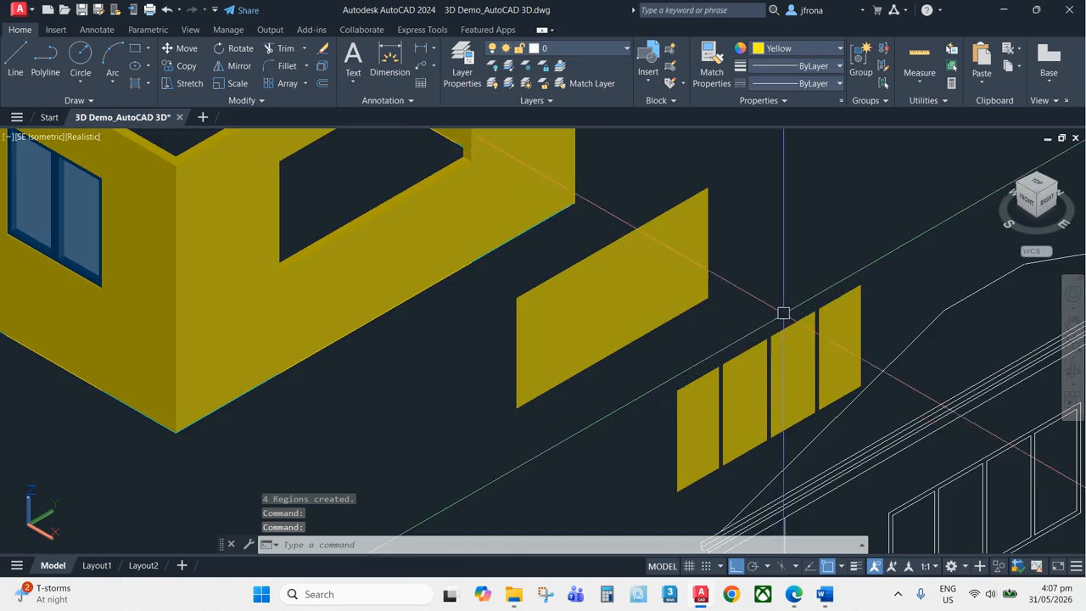
scroll(820, 297, "up", 6)
scroll(773, 282, "down", 5)
middle_click_drag(799, 293, 787, 270)
scroll(786, 270, "up", 2)
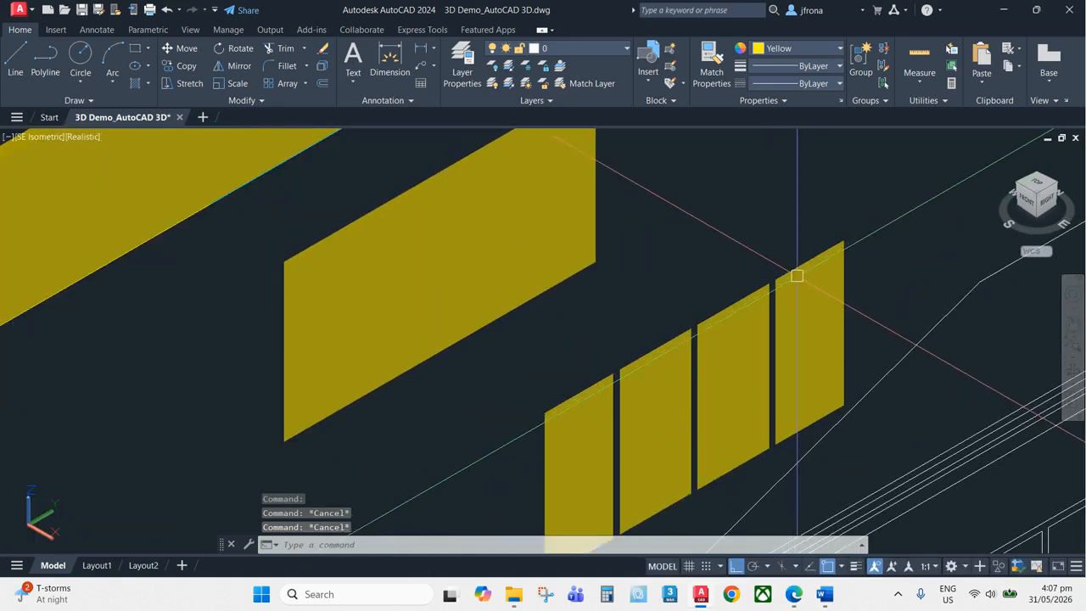
type("ex")
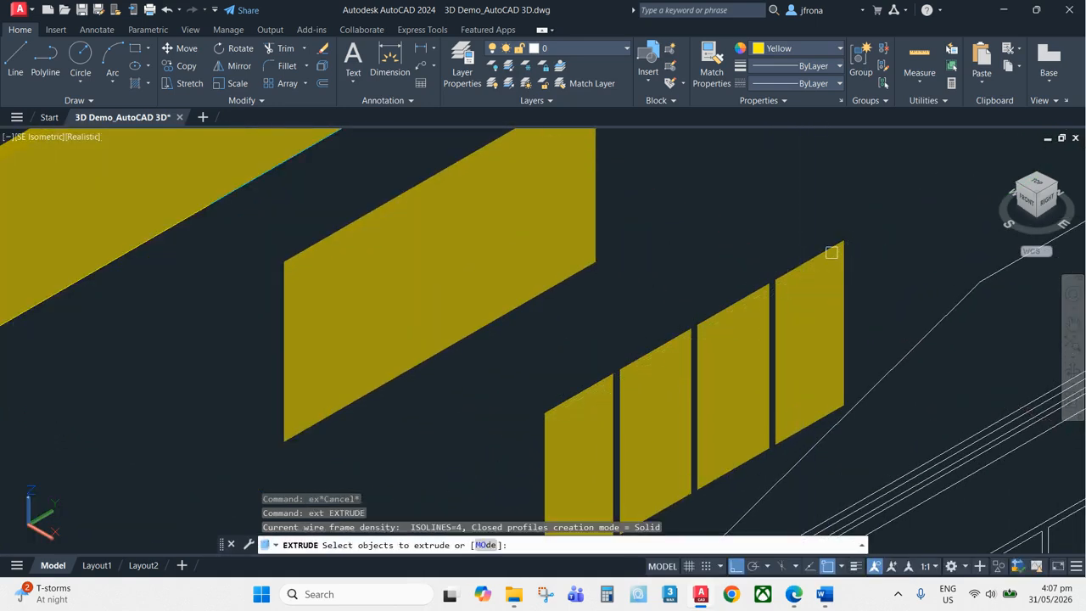
left_click(831, 252)
left_click(763, 289)
left_click(625, 367)
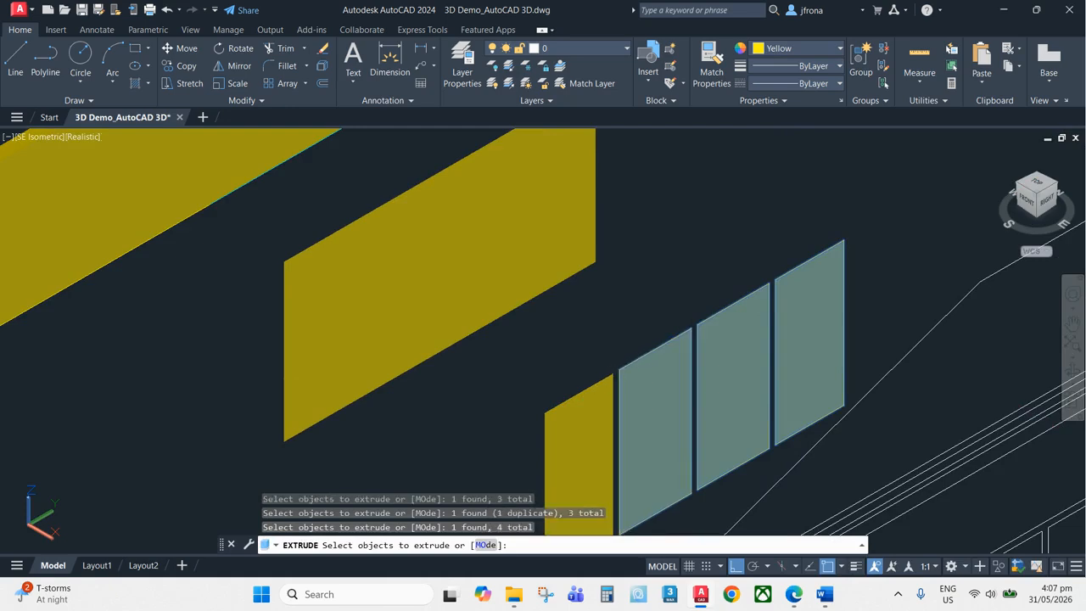
key("Return")
type("12.5")
key("Return")
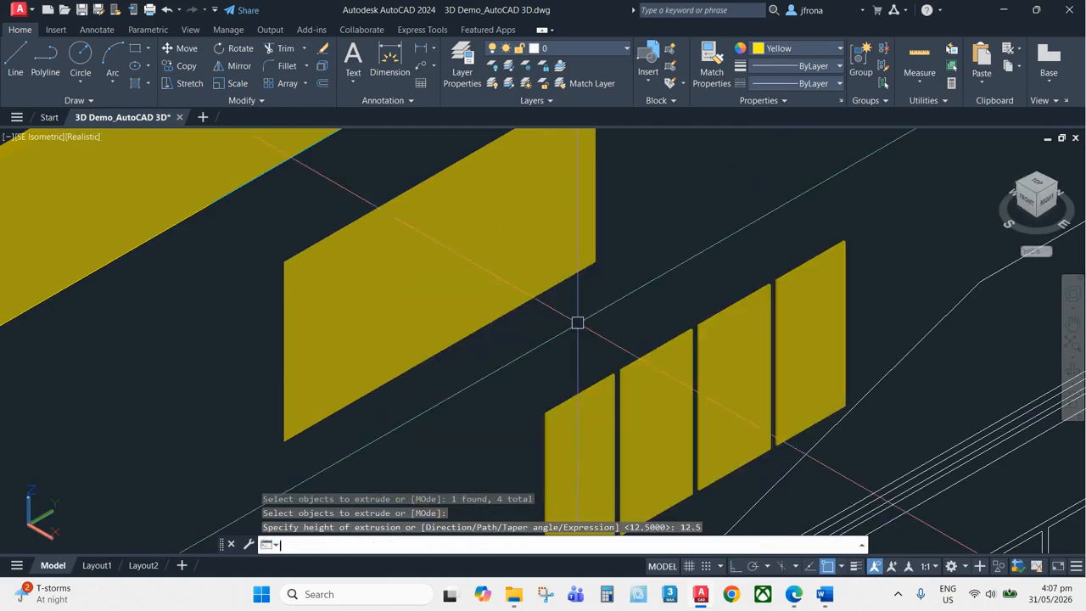
key("Escape")
key("Escape")
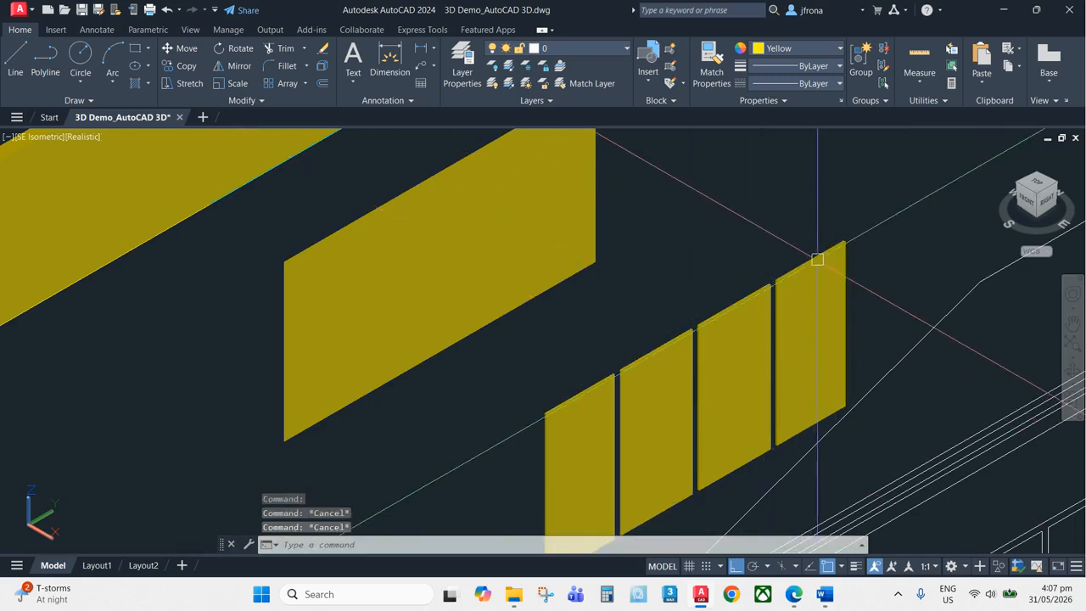
Union the extruded pane solids into a single object
type("un")
left_click(695, 324)
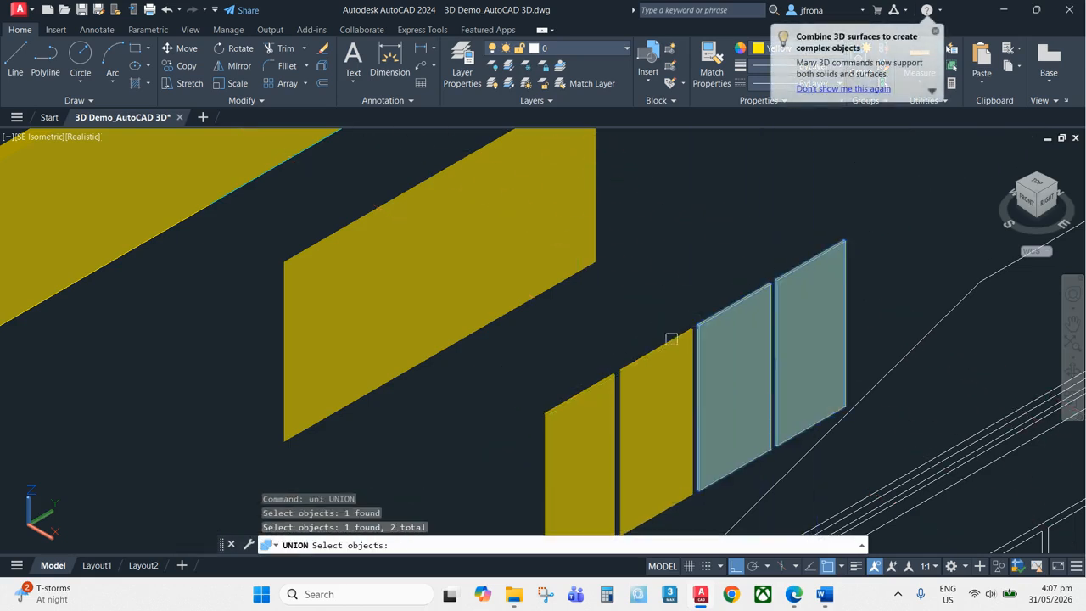
left_click(672, 339)
left_click(611, 376)
key("Return")
scroll(378, 206, "down", 3)
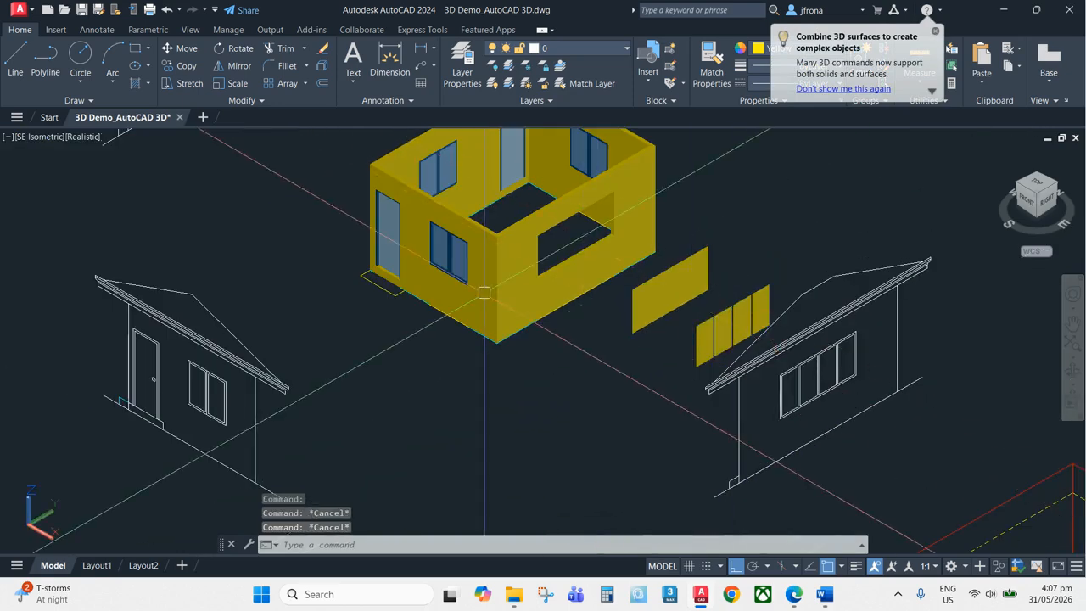
Match the pane solids' properties to the existing blue window glass on the house
scroll(461, 271, "up", 2)
type("ma")
key("Return")
scroll(461, 271, "up", 2)
left_click(462, 272)
scroll(462, 272, "down", 3)
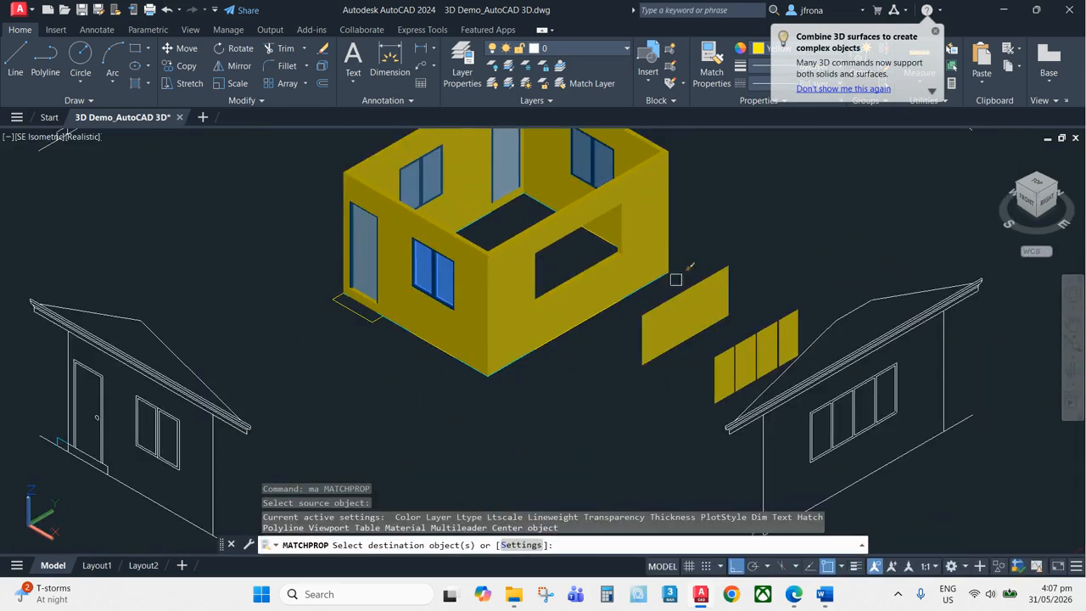
key("Escape")
key("Escape")
scroll(738, 323, "up", 6)
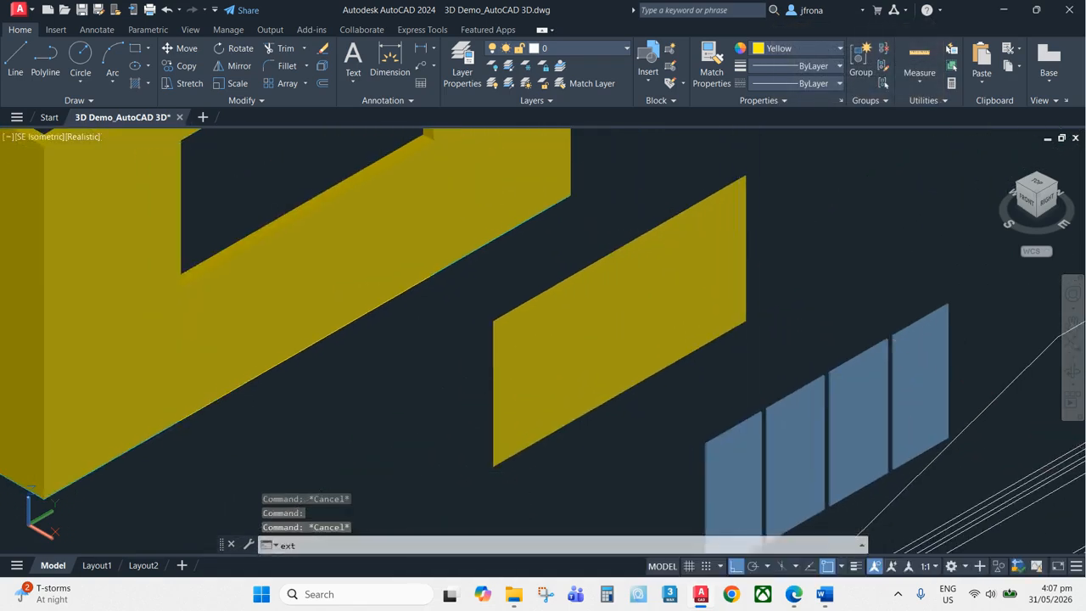
Extrude the four-panel window frame regions 75 units
type("ext")
key("Return")
left_click(789, 225)
left_click(633, 282)
left_click(540, 313)
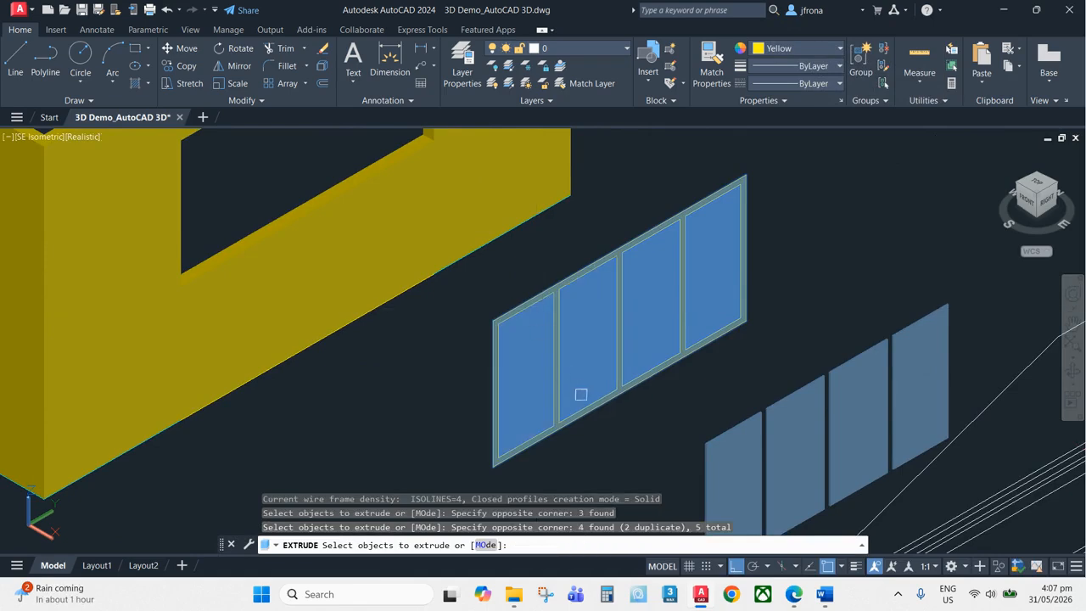
key("Return")
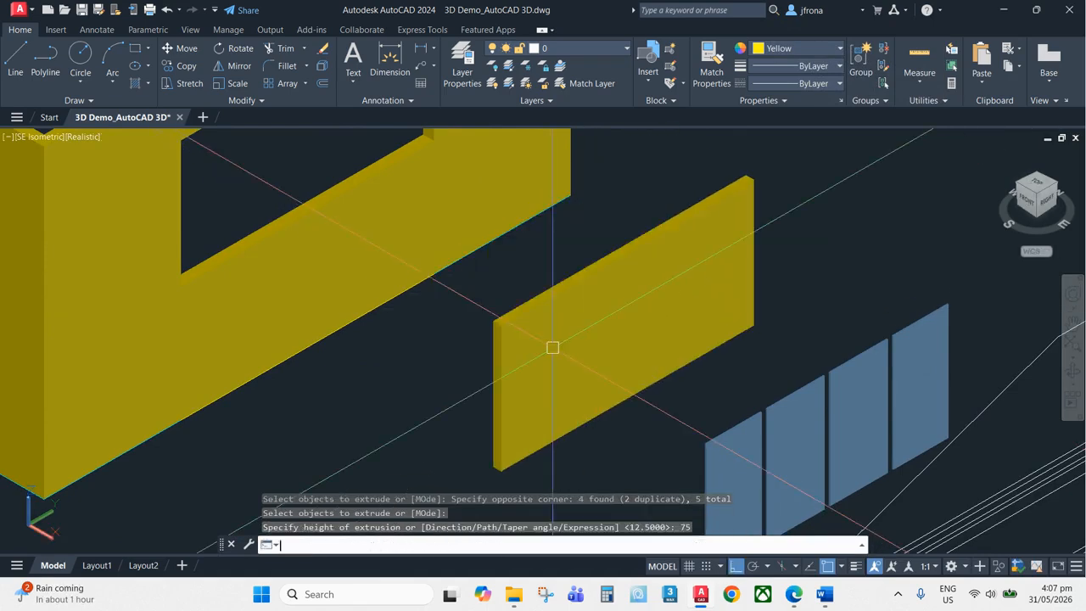
key("Escape")
key("Escape")
key("Escape")
scroll(764, 240, "up", 5)
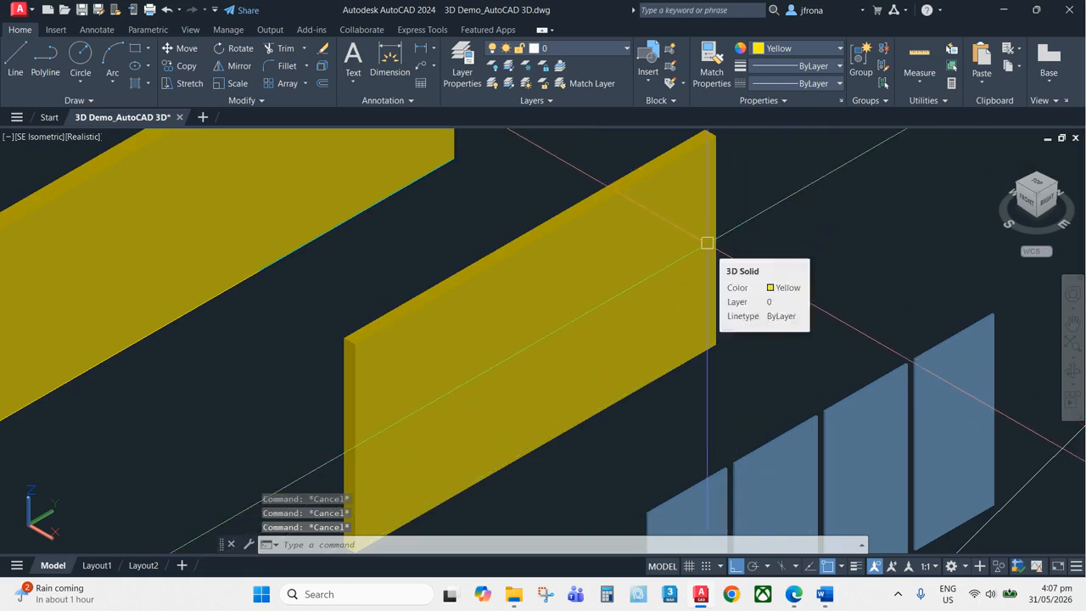
Switch to 2D Wireframe and subtract the four inner pane solids from the extruded window frame
type("shademode")
key("Return")
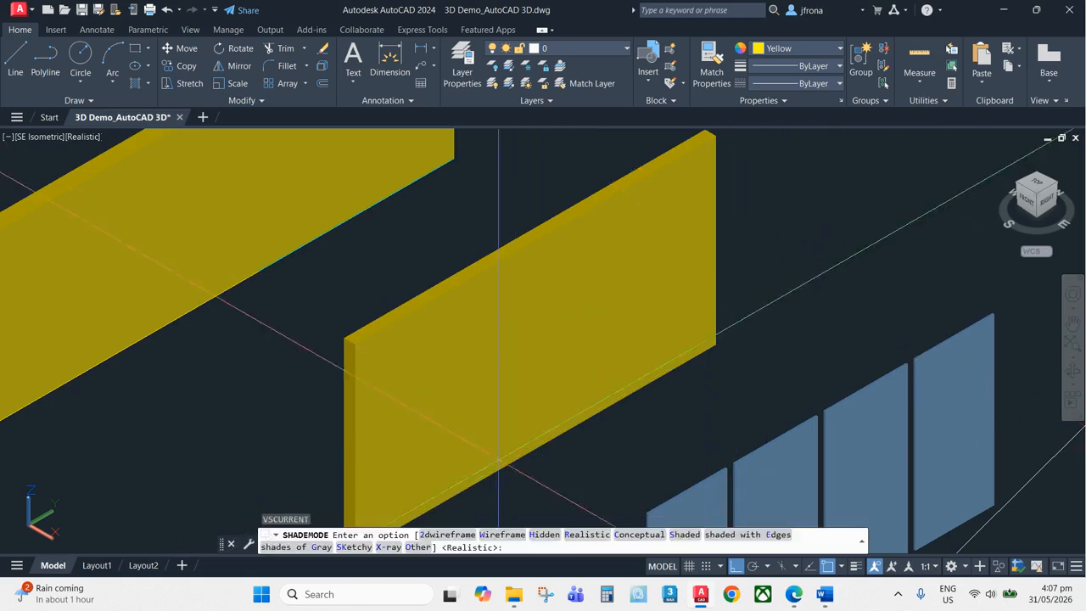
left_click(448, 536)
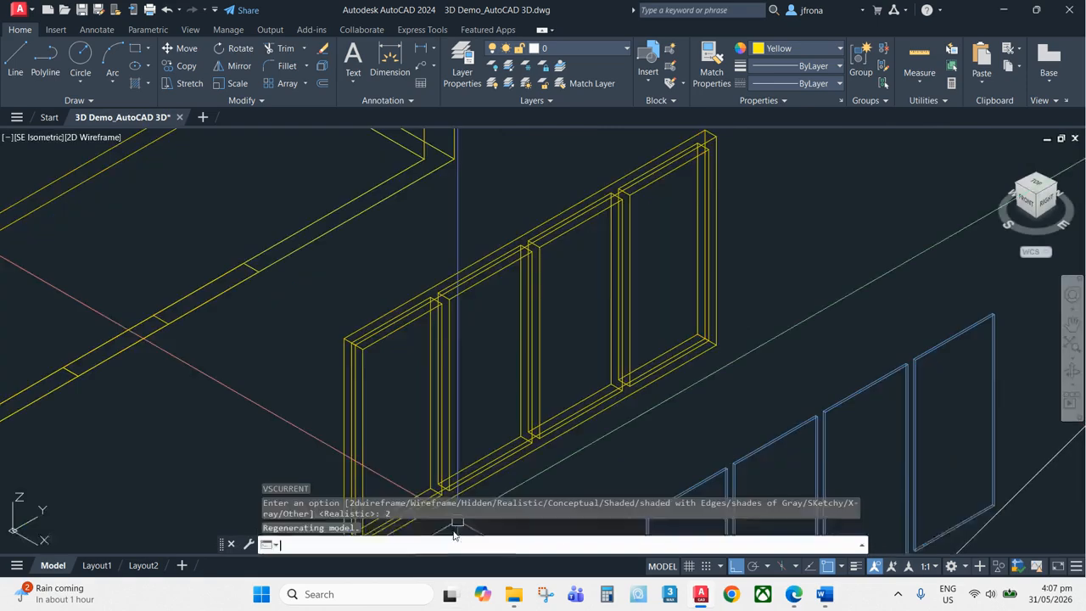
key("Escape")
key("Escape")
type("su")
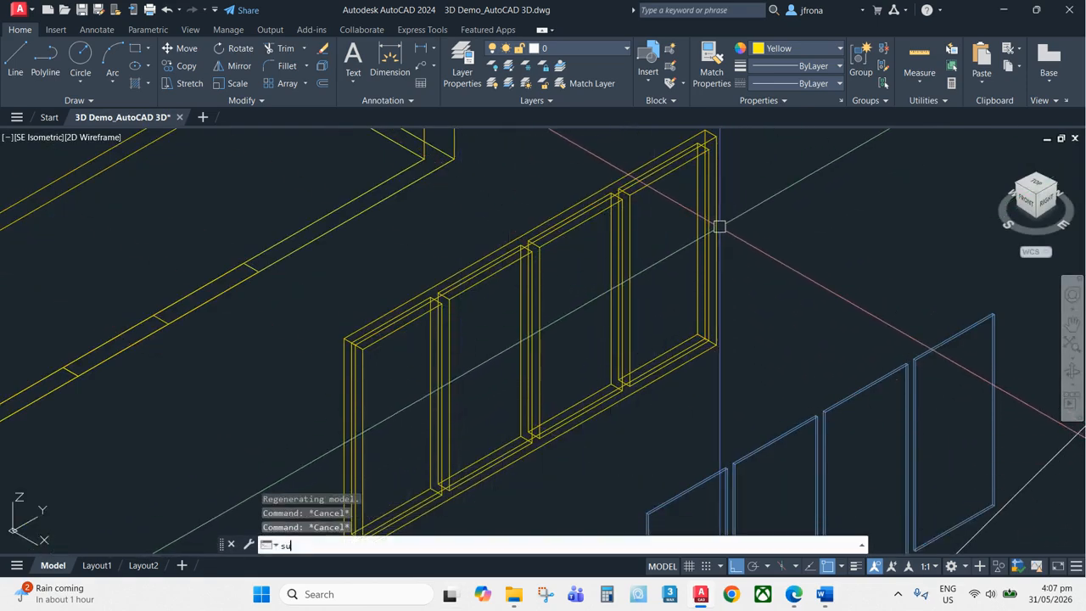
key("Return")
scroll(653, 260, "up", 5)
middle_click_drag(733, 239, 593, 361)
left_click(668, 207)
key("Return")
scroll(670, 212, "down", 4)
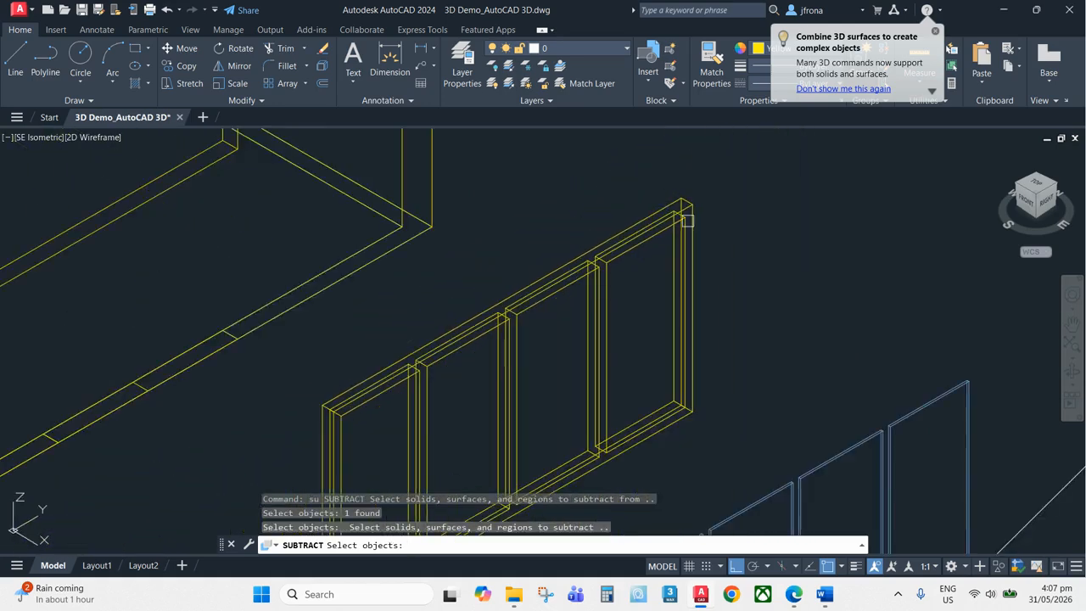
scroll(671, 218, "up", 1)
left_click(671, 218)
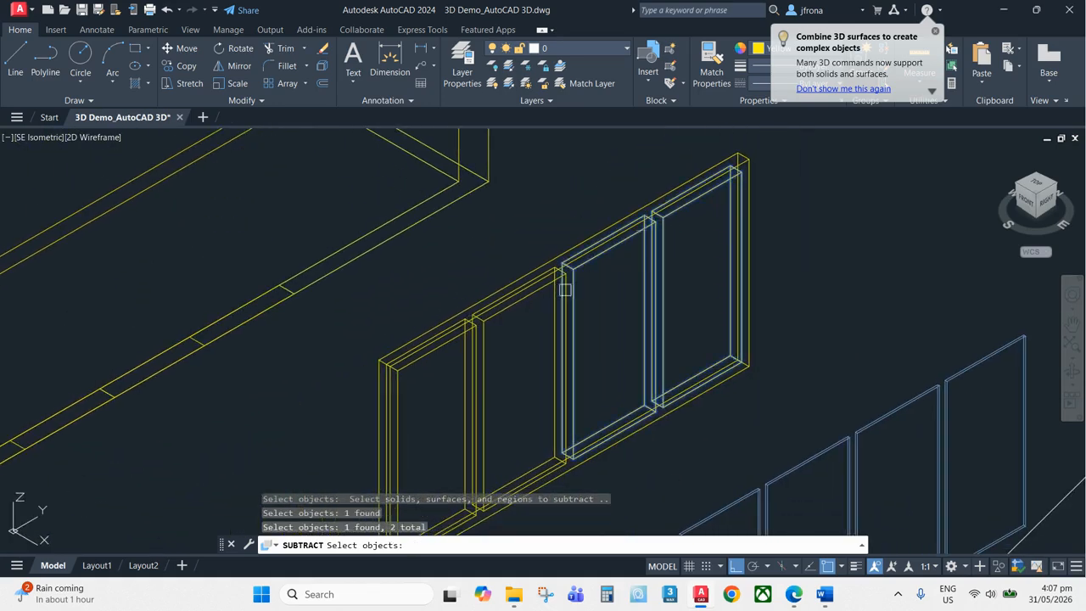
left_click(490, 333)
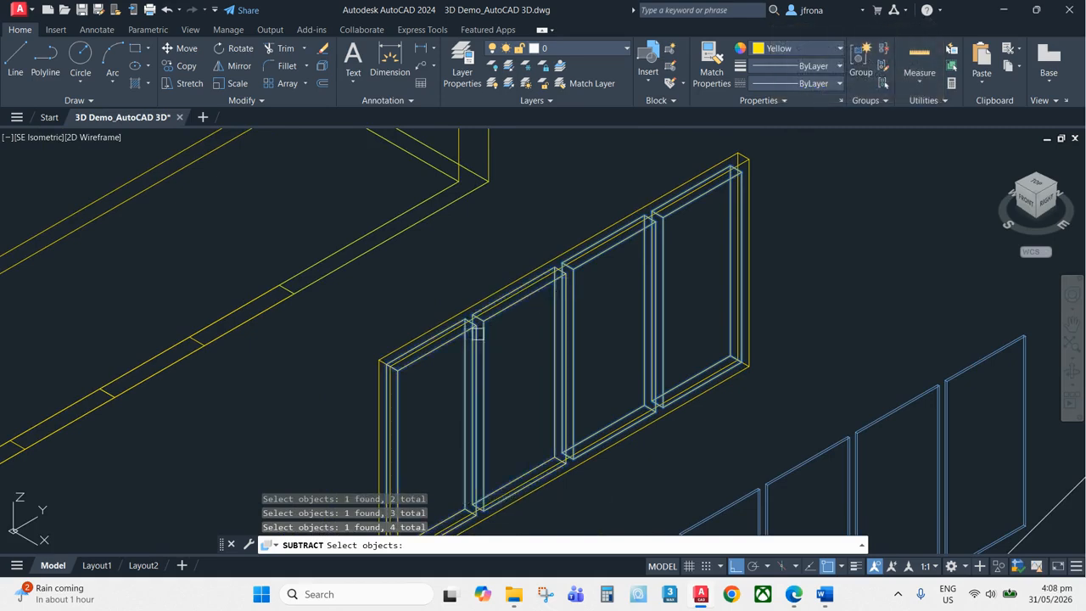
key("Return")
scroll(585, 305, "down", 5)
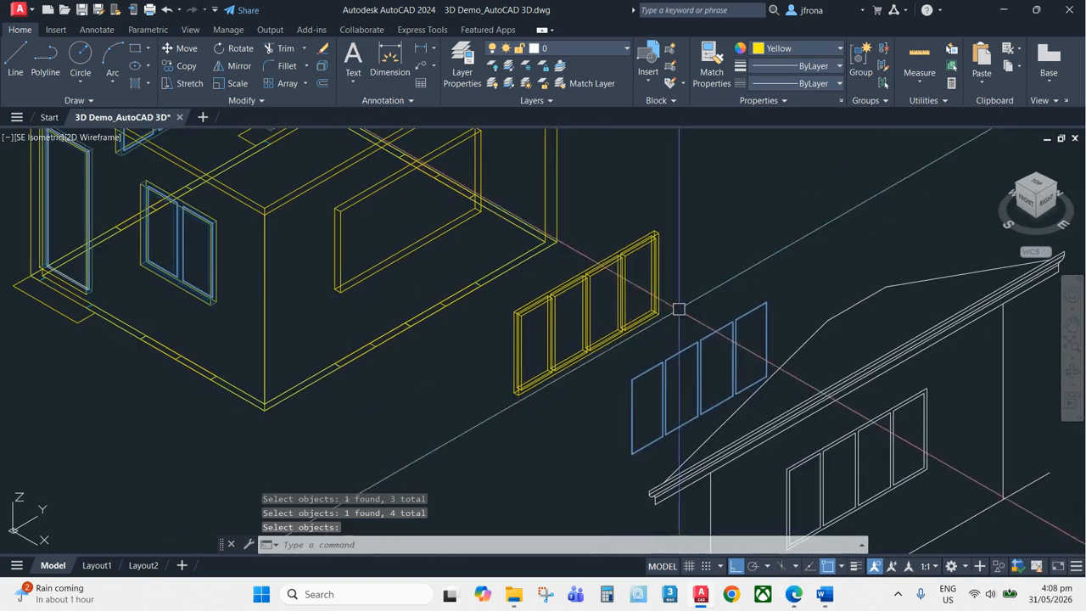
Return to Realistic style and move the glass panes into the new frame, corner to corner
type("shademode")
key("Return")
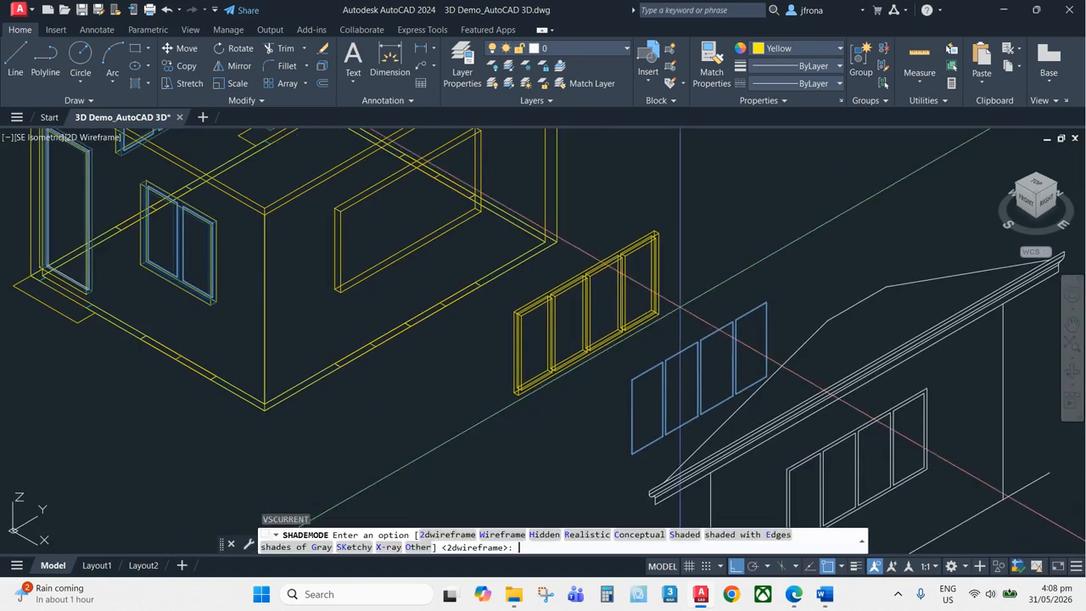
left_click(599, 541)
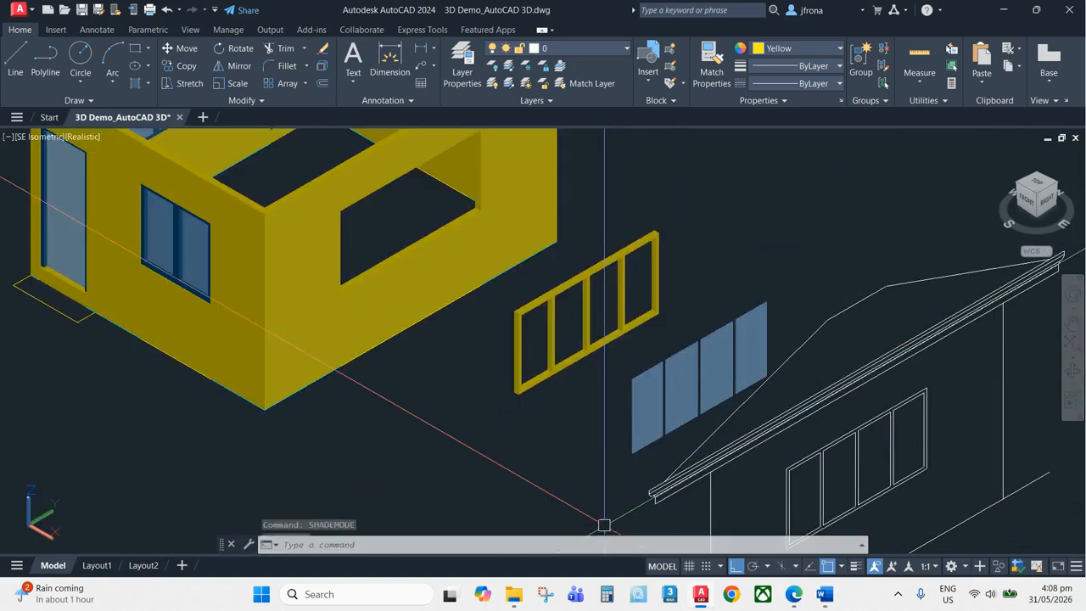
scroll(716, 335, "up", 3)
type("m")
key("Return")
left_click(716, 335)
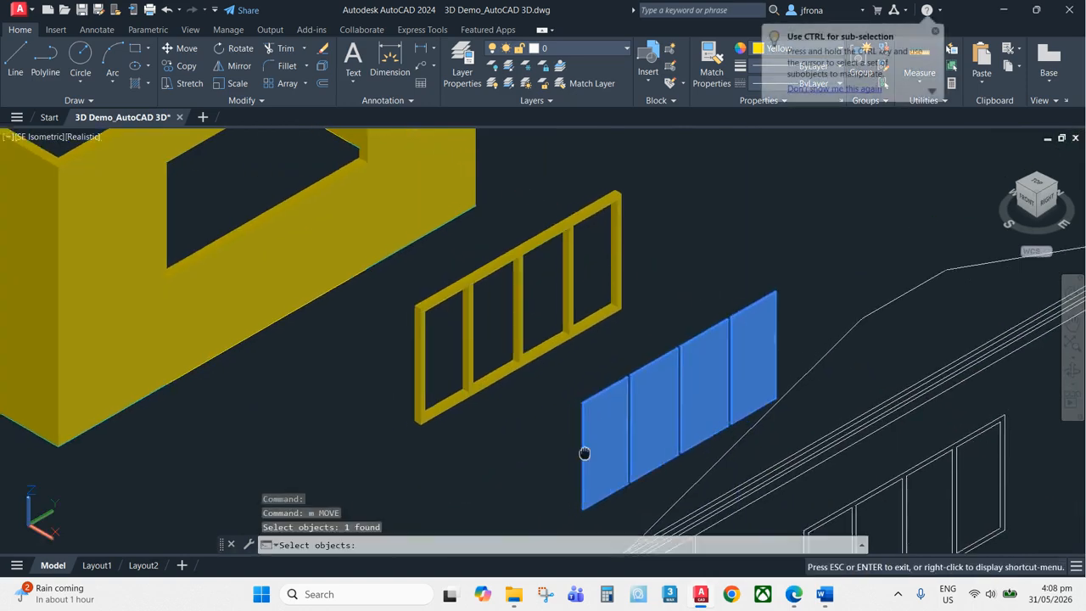
scroll(623, 415, "up", 3)
key("Return")
scroll(697, 483, "up", 2)
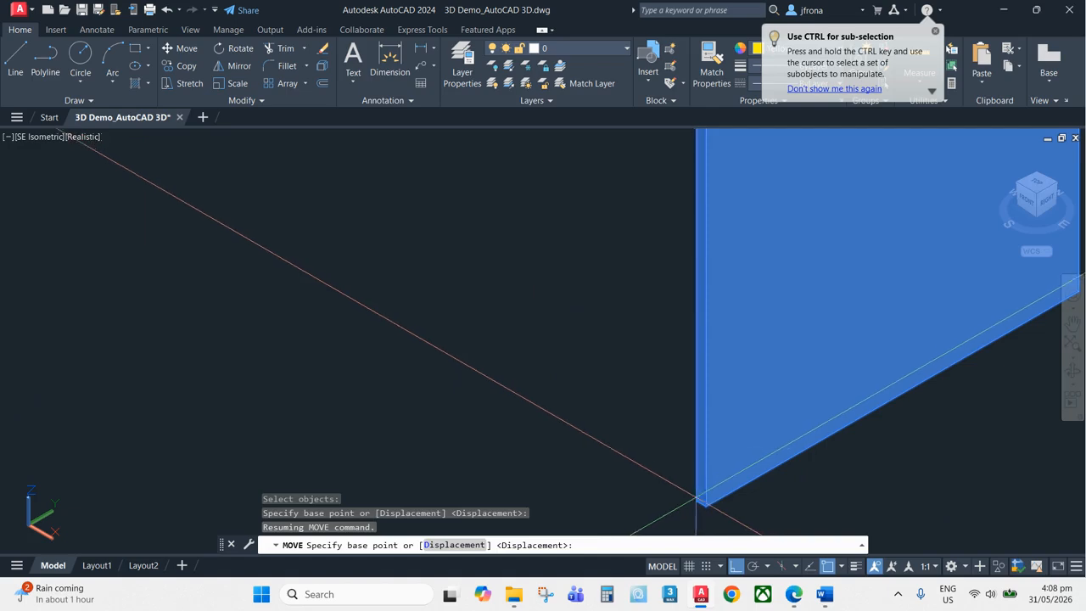
left_click(697, 486)
scroll(659, 393, "down", 4)
scroll(457, 326, "up", 3)
scroll(456, 326, "up", 2)
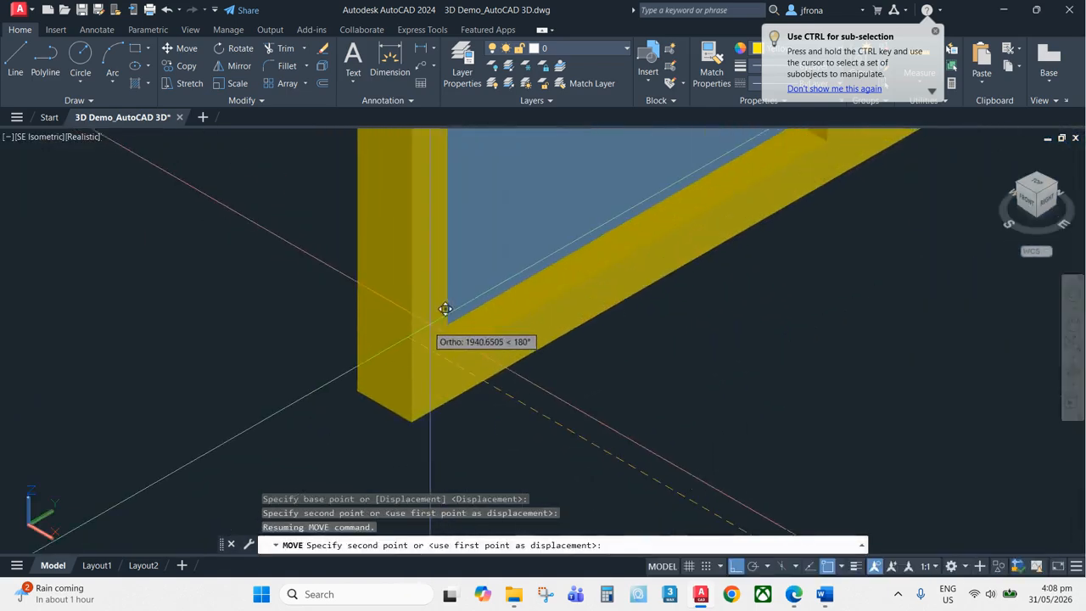
left_click(446, 347)
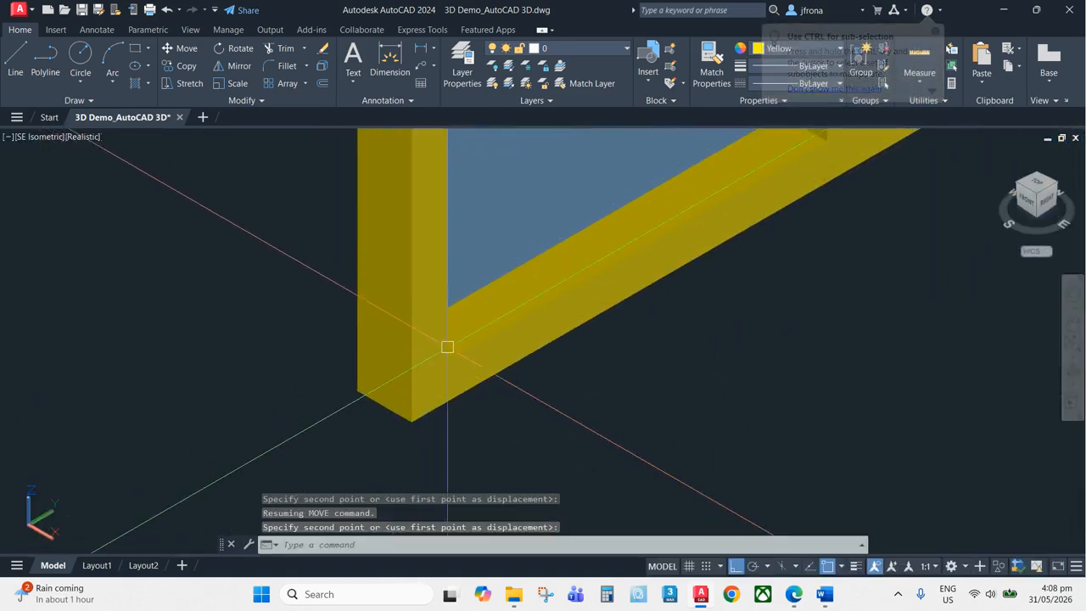
scroll(475, 344, "down", 5)
middle_click_drag(632, 293, 562, 401)
scroll(562, 400, "down", 2)
key("Escape")
type("m")
key("Return")
left_click(626, 330)
key("Return")
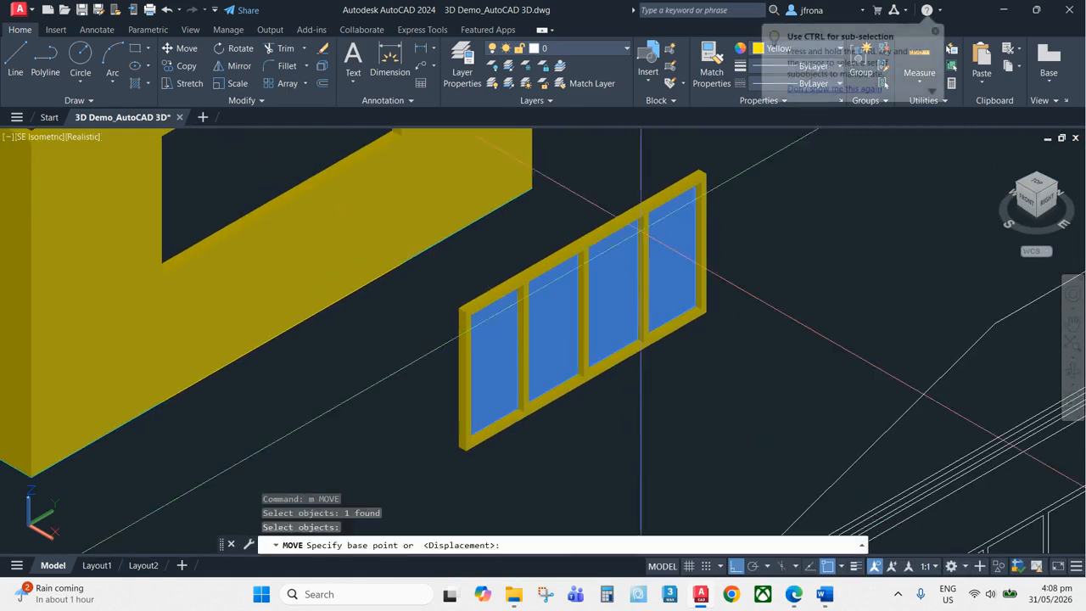
key("Escape")
scroll(585, 320, "down", 3)
middle_click_drag(392, 297, 531, 357)
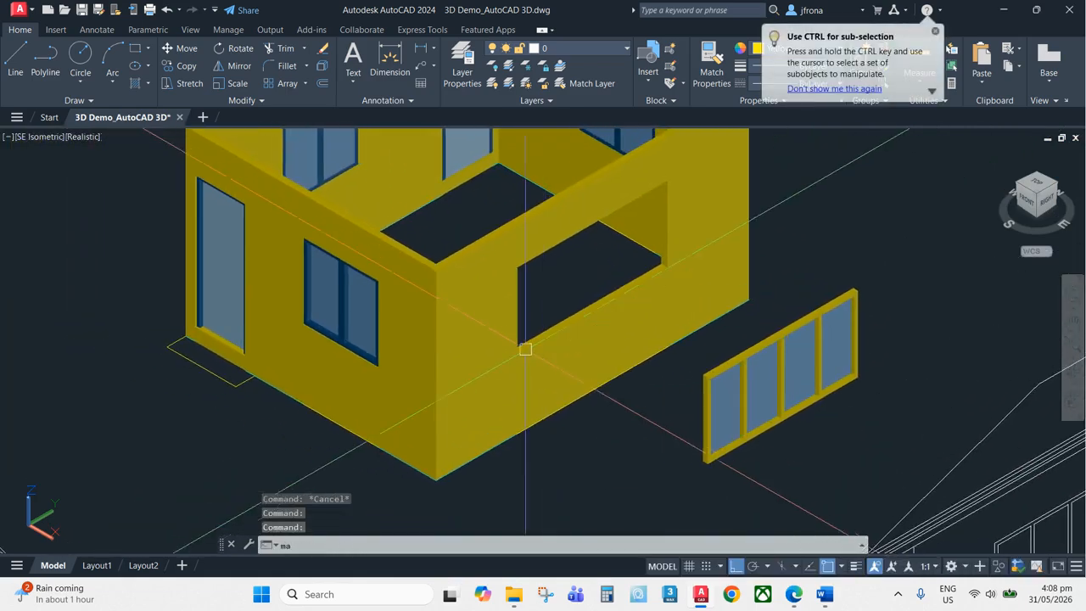
Match the new frame's properties to the existing blue window frame on the house
type("ma")
key("Return")
scroll(421, 297, "up", 6)
left_click(434, 295)
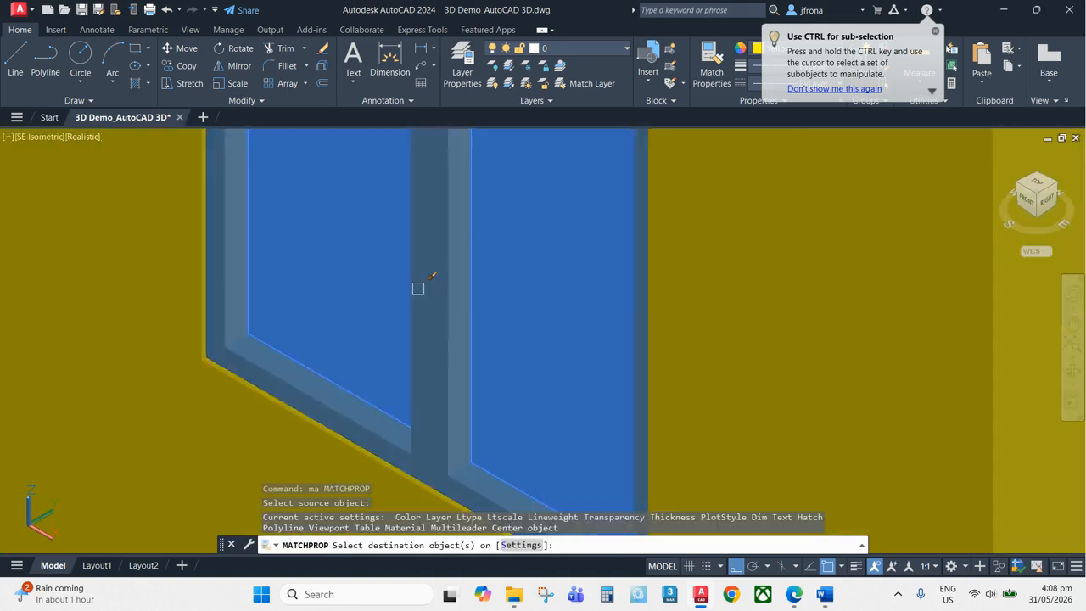
scroll(509, 277, "down", 5)
scroll(456, 338, "up", 6)
key("Escape")
key("Return")
left_click(454, 331)
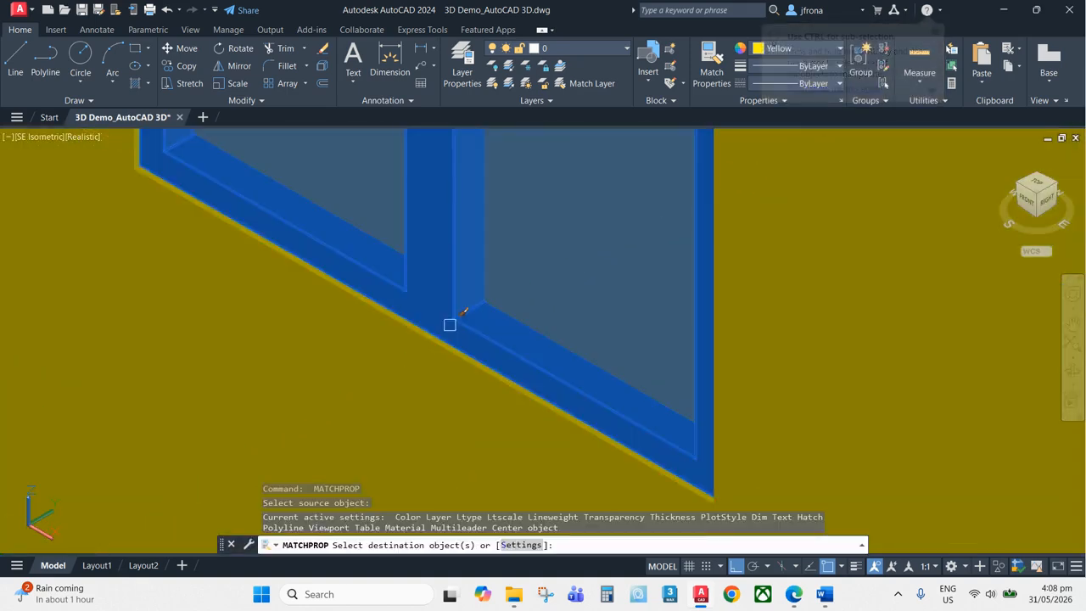
scroll(565, 305, "down", 5)
scroll(790, 263, "up", 6)
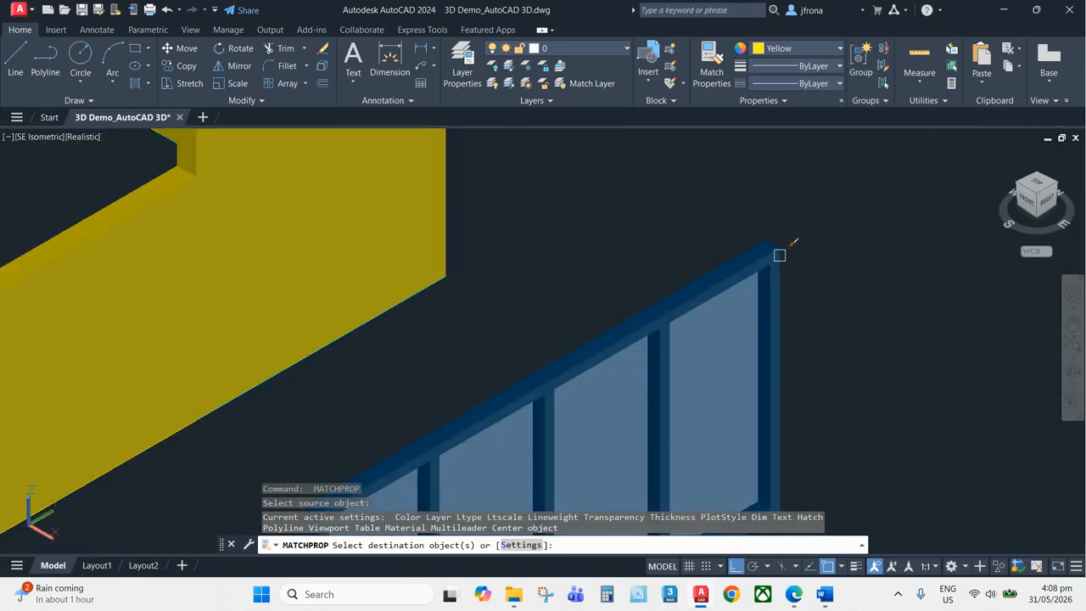
key("Escape")
Move the assembled four-panel window into its opening in the house wall
scroll(785, 246, "down", 5)
type("m")
key("Return")
left_click(739, 393)
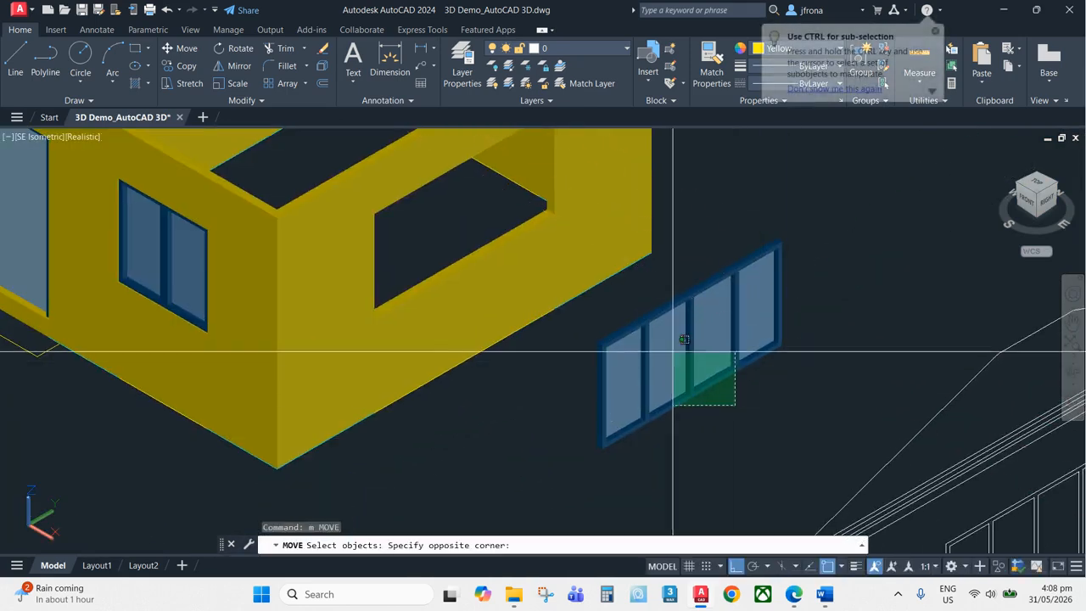
left_click(684, 356)
scroll(606, 417, "up", 3)
key("Return")
scroll(577, 476, "up", 4)
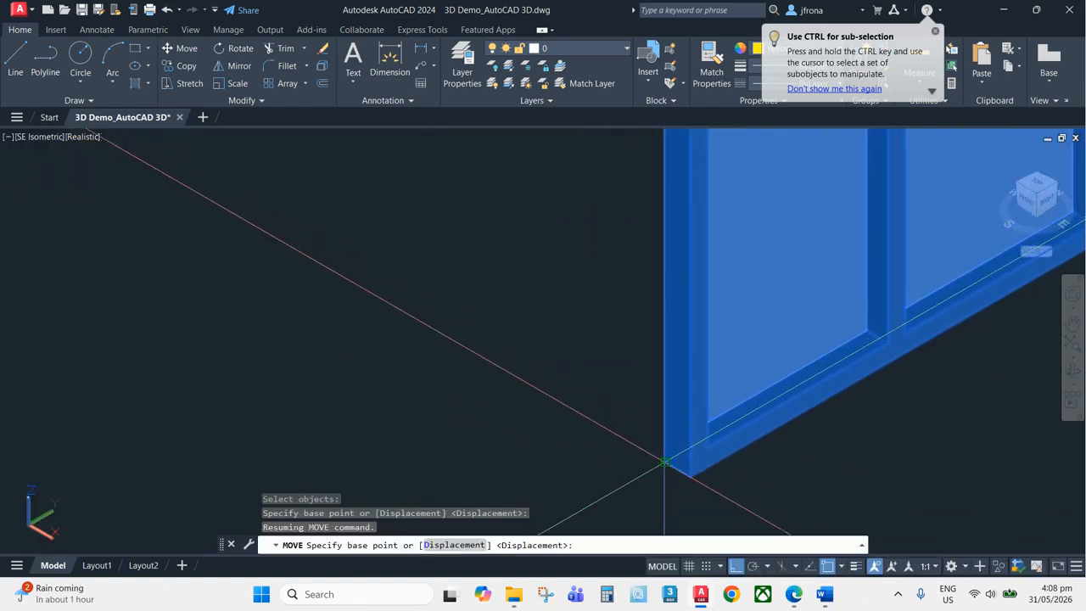
left_click(665, 462)
scroll(708, 420, "down", 4)
scroll(395, 267, "up", 5)
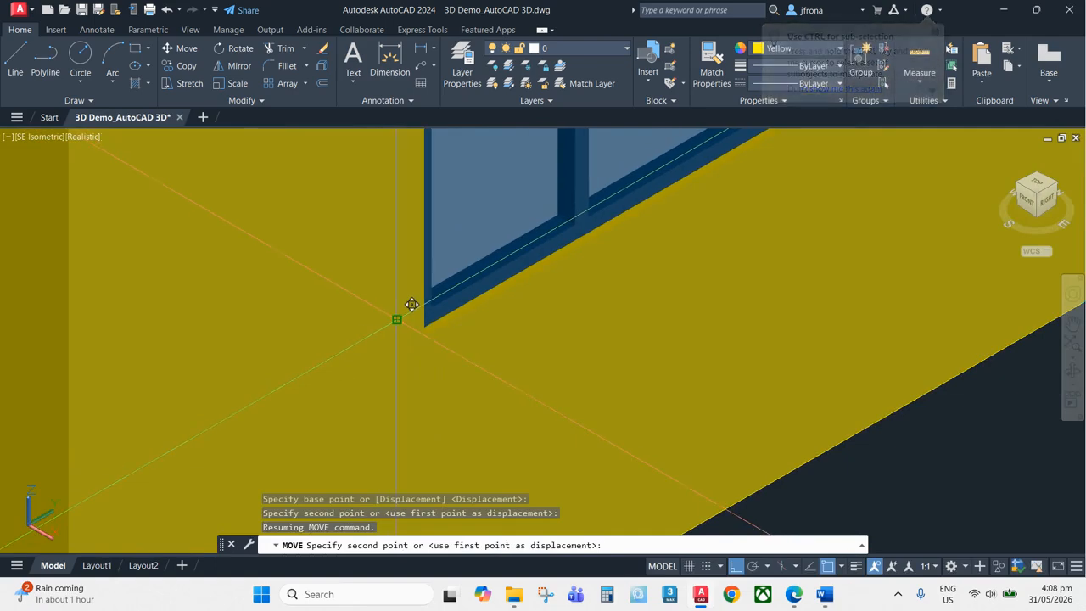
key("Escape")
scroll(711, 315, "down", 5)
scroll(708, 322, "up", 5)
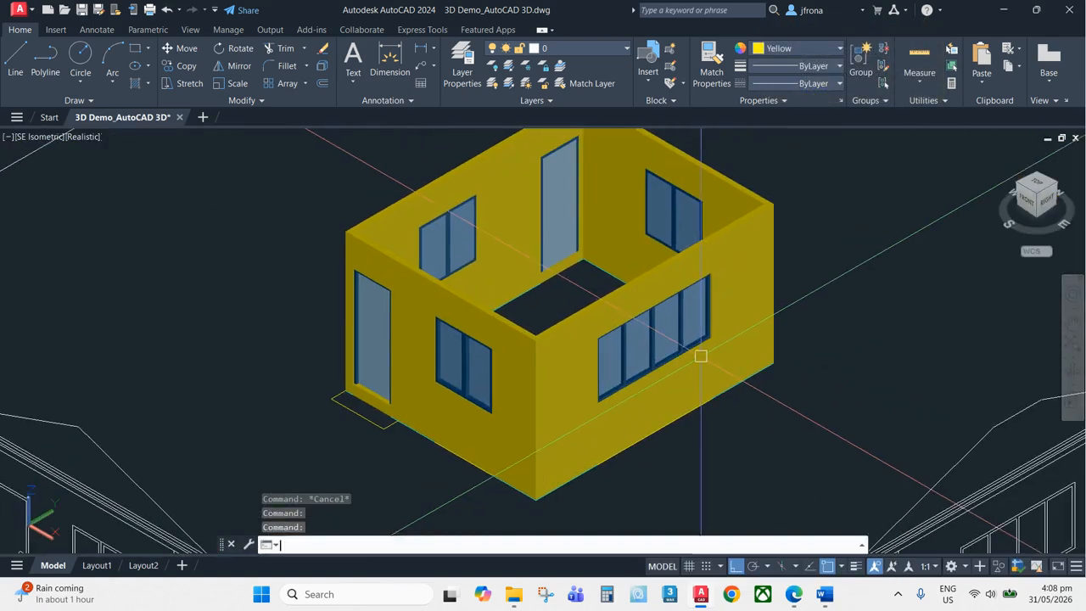
Draw a rectangle over the step outline in front of the door in the SW isometric view
type("3do")
key("Return")
left_click_drag(706, 318, 883, 288)
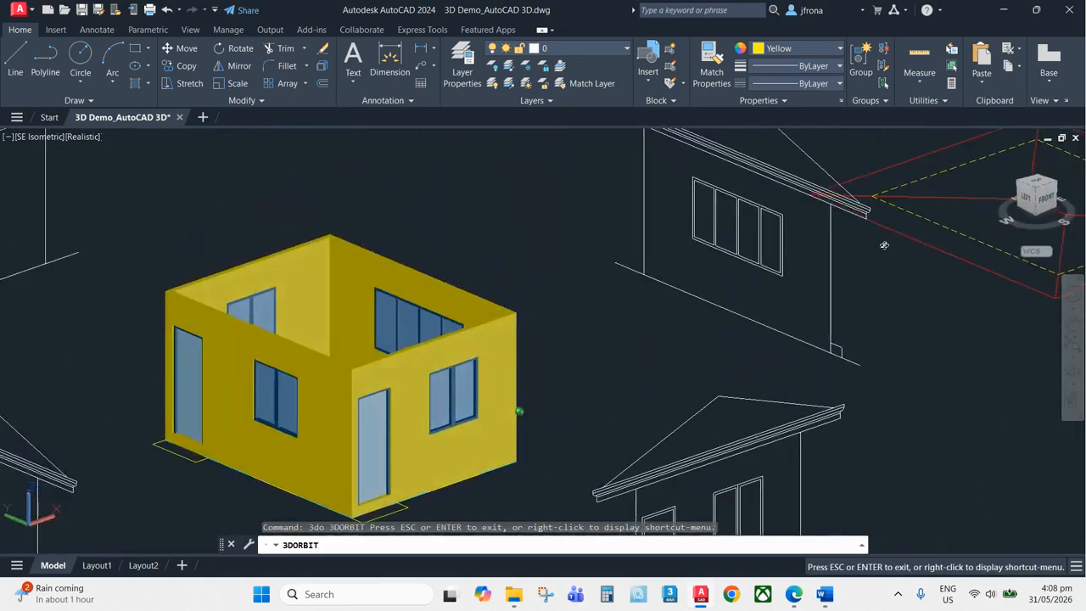
key("Escape")
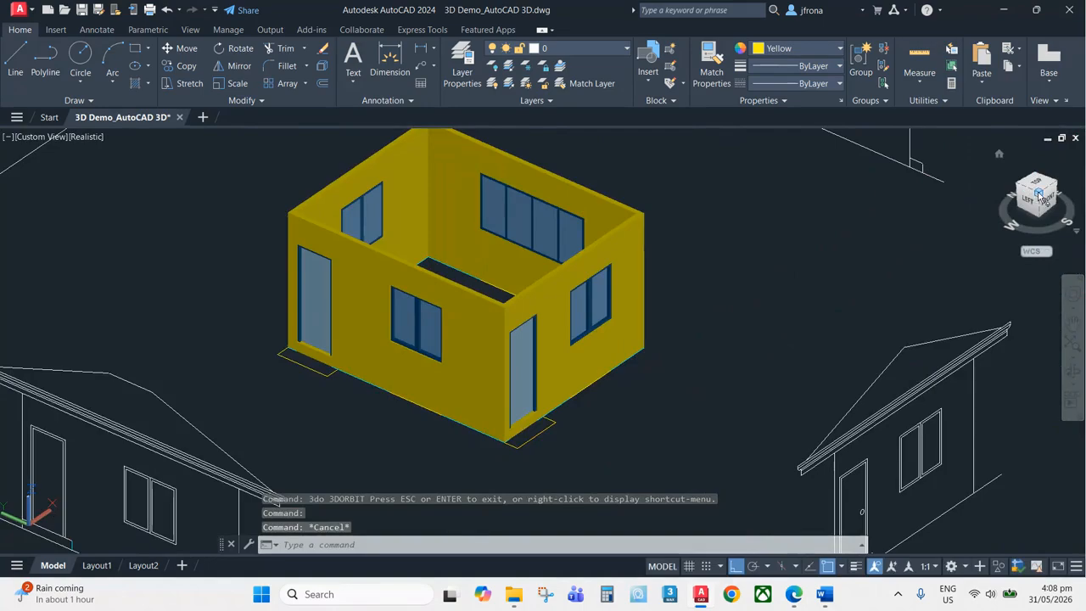
left_click(1036, 193)
scroll(649, 364, "up", 5)
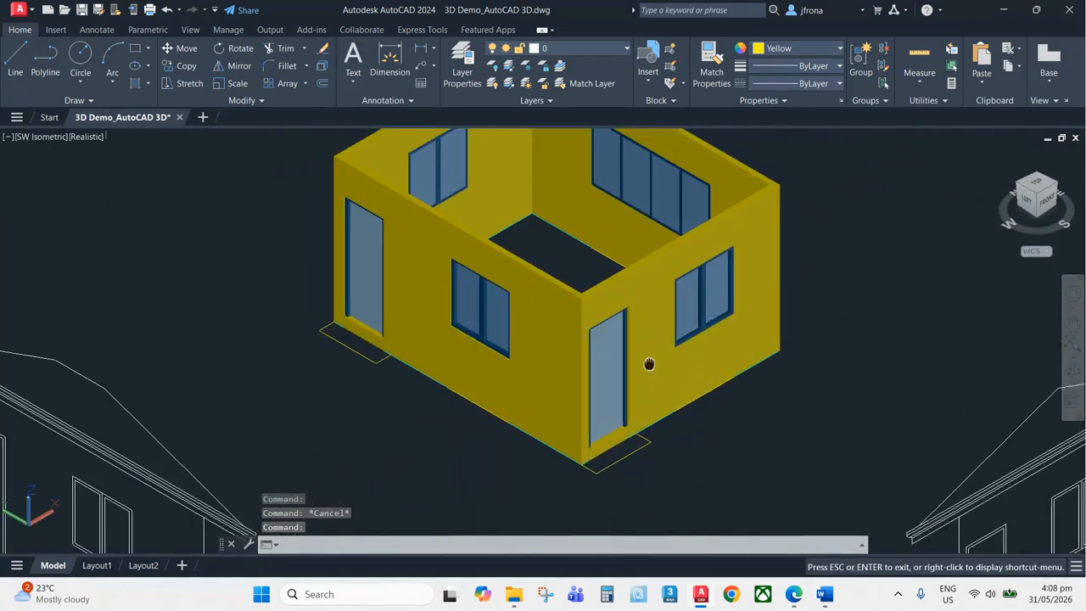
scroll(373, 361, "up", 6)
middle_click_drag(420, 333, 491, 402)
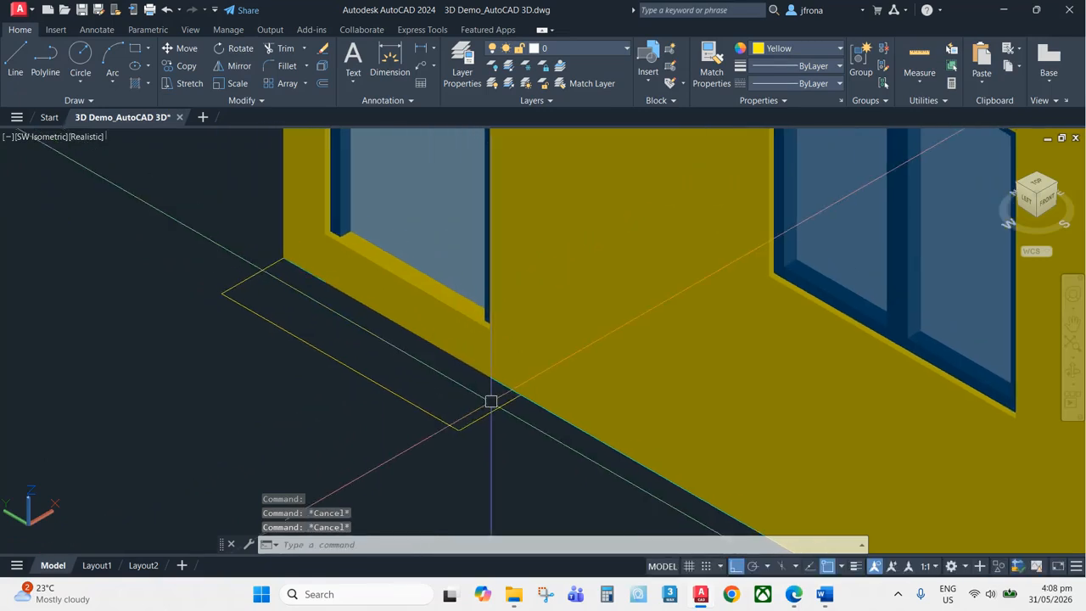
type("rec")
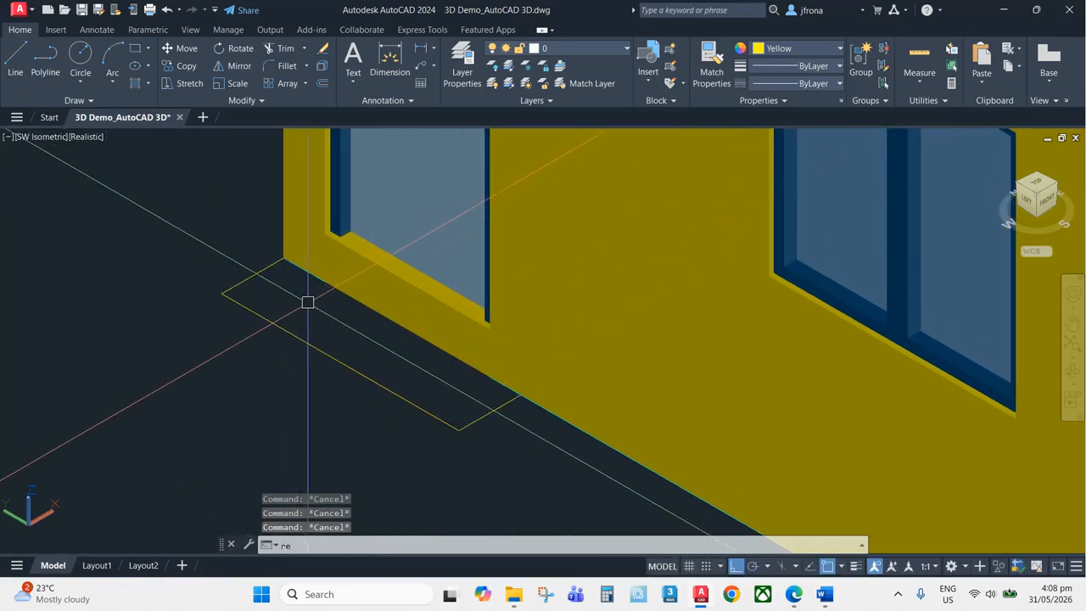
key("Return")
key("Escape")
type("r")
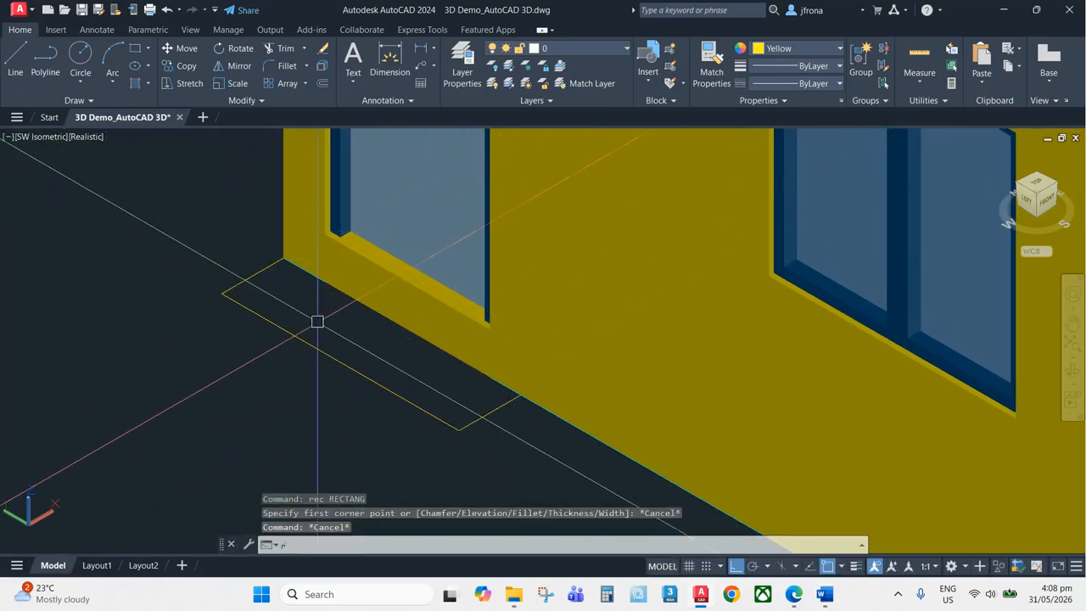
type("ec")
key("Return")
left_click(283, 257)
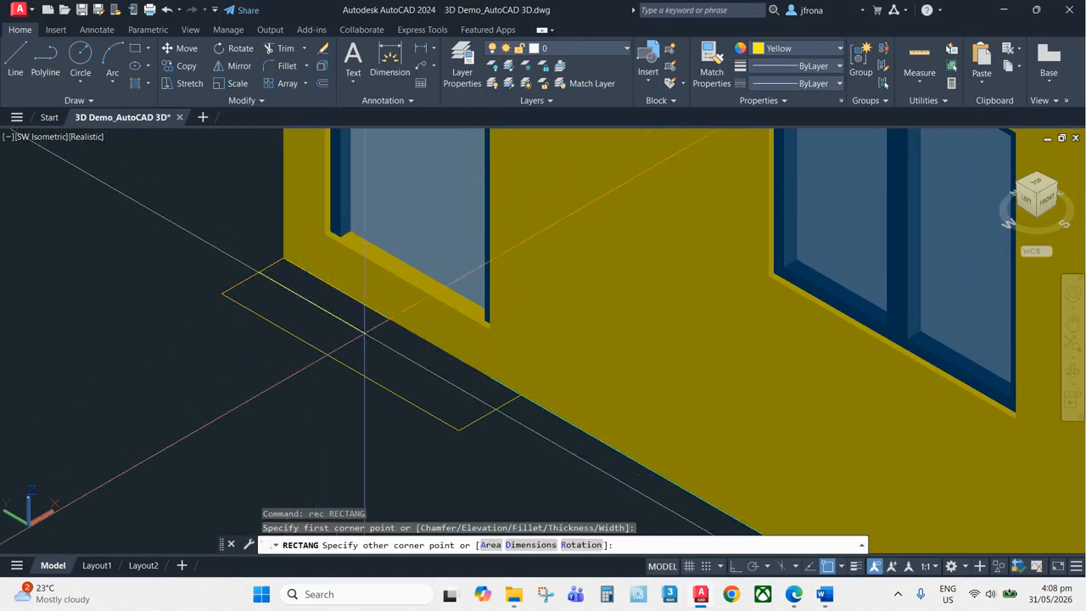
left_click(458, 431)
type("ext")
key("Return")
left_click(521, 395)
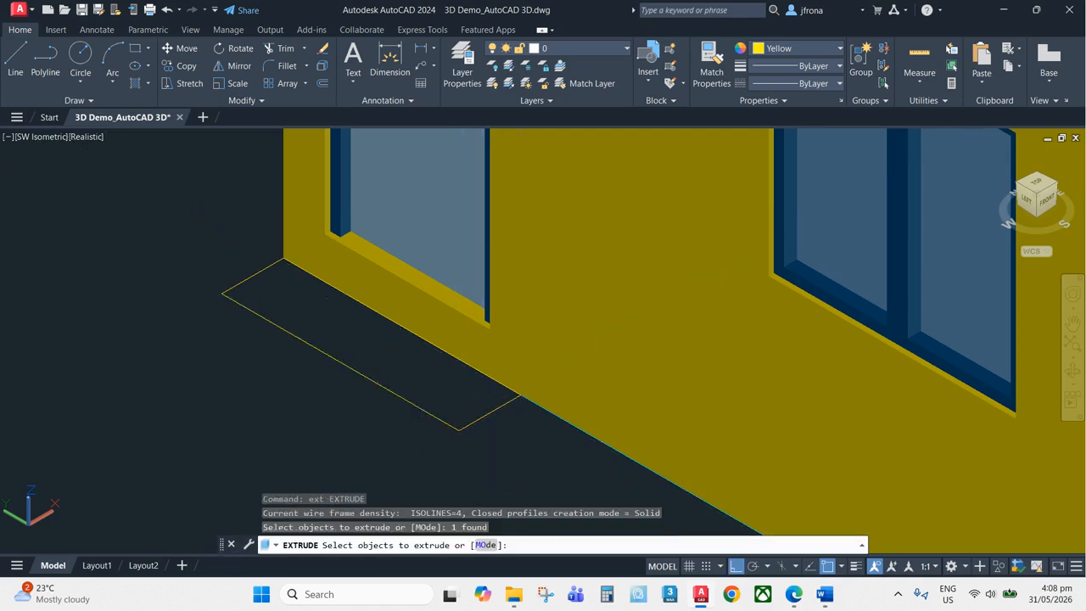
key("Return")
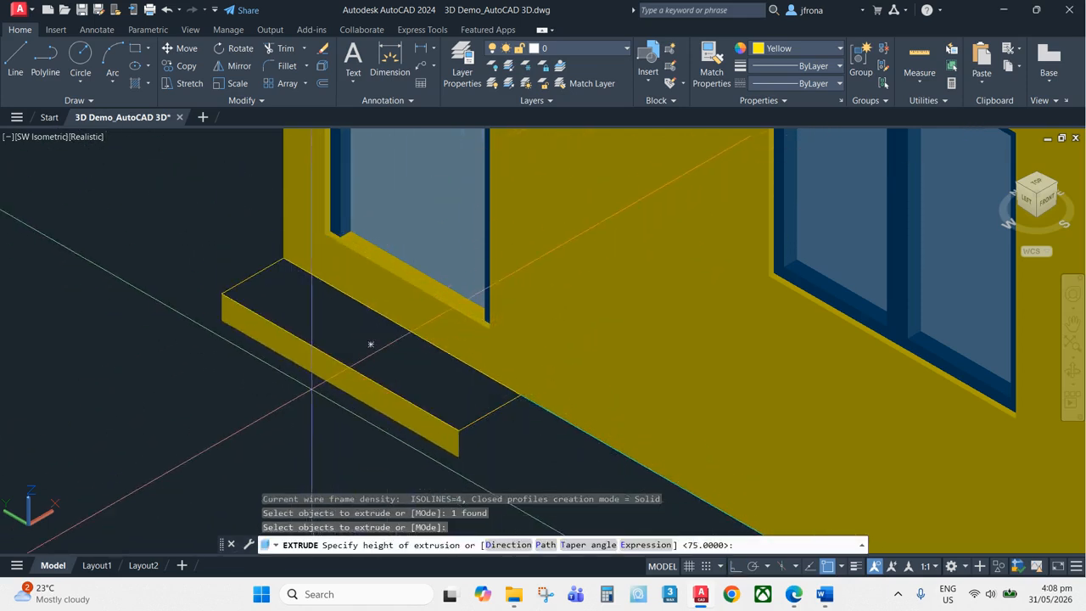
scroll(371, 344, "down", 5)
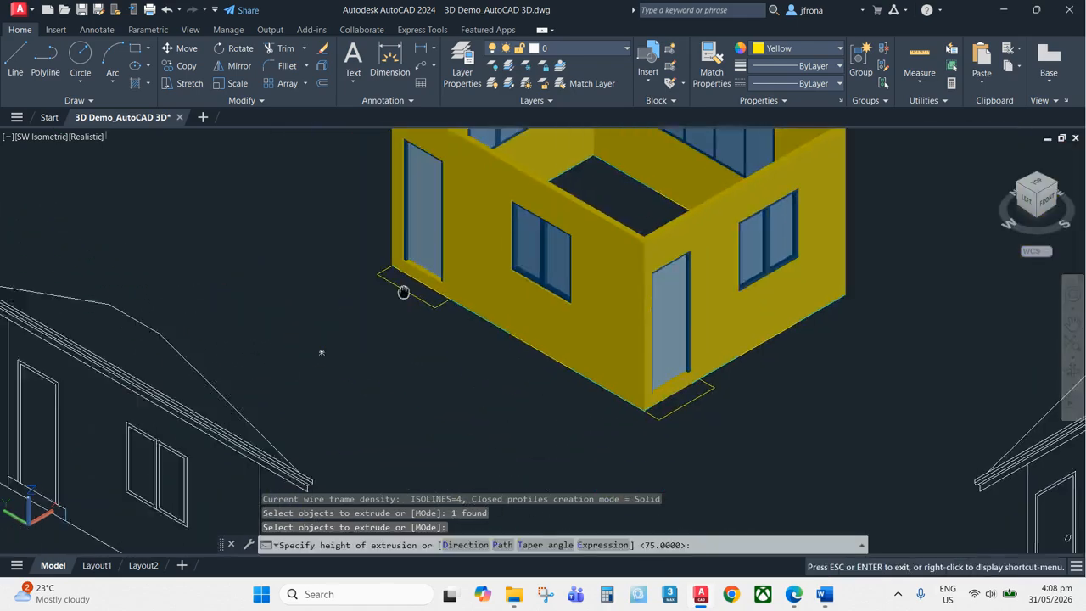
scroll(422, 342, "up", 5)
key("Escape")
key("Escape")
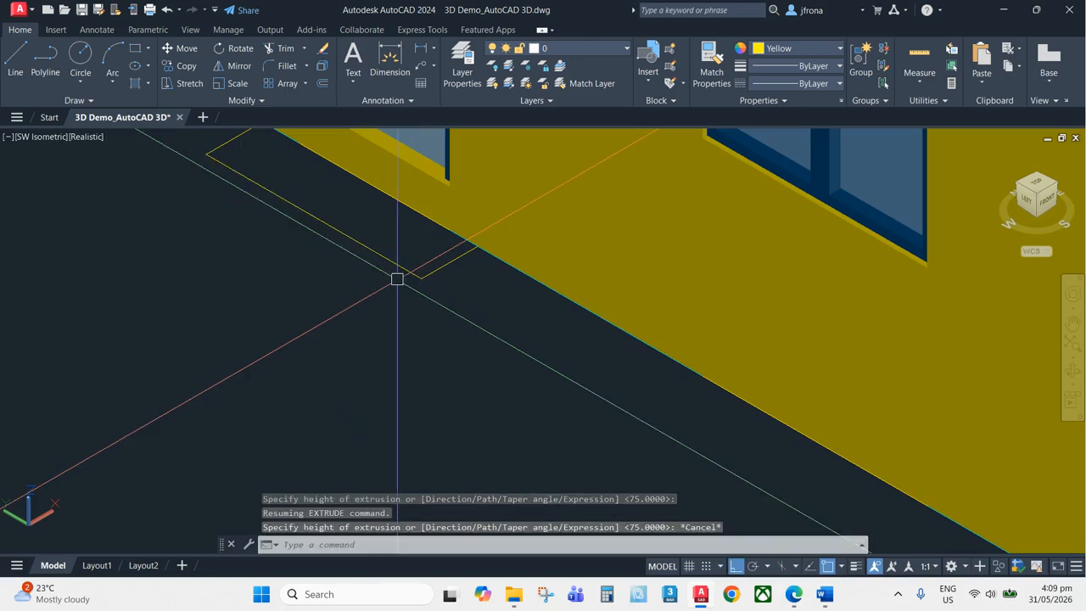
Extrude the step rectangle in front of the door 75 units into a solid door step
scroll(381, 389, "up", 3)
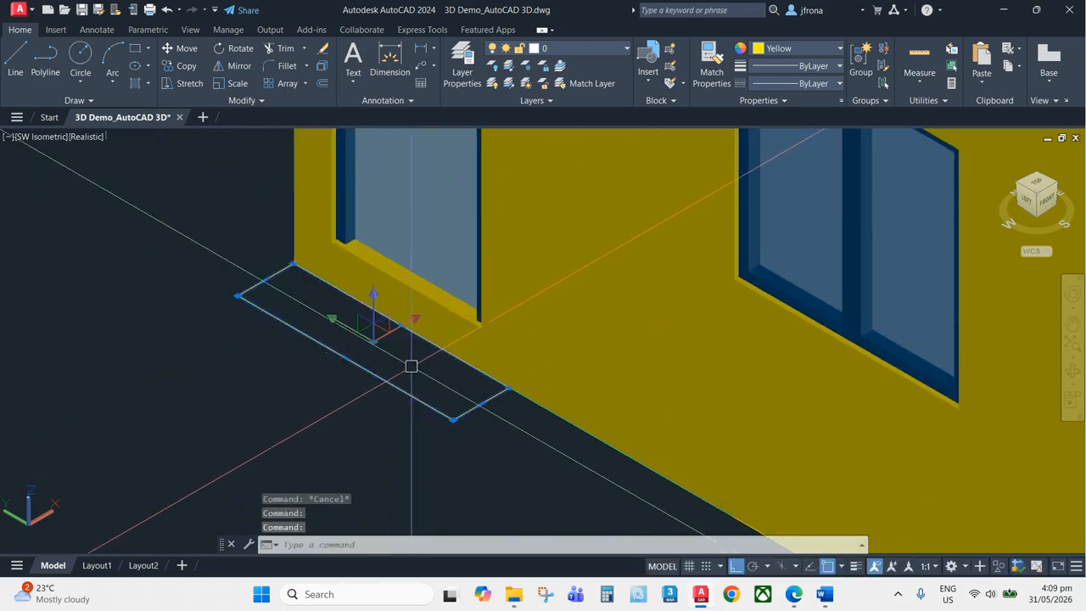
scroll(434, 370, "up", 2)
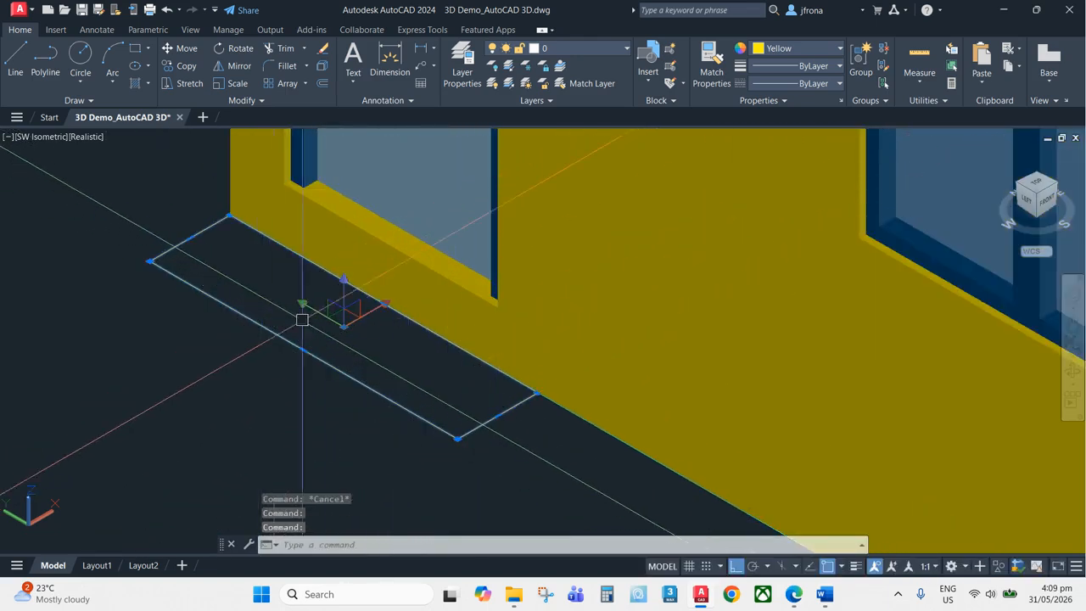
type("t")
key("Return")
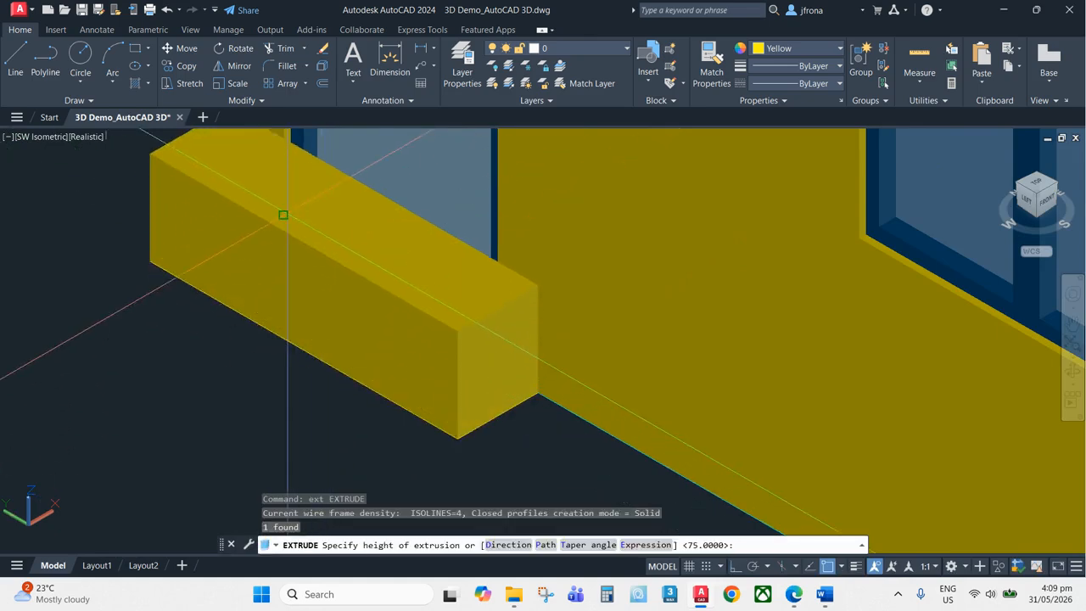
scroll(271, 255, "down", 5)
scroll(262, 246, "up", 5)
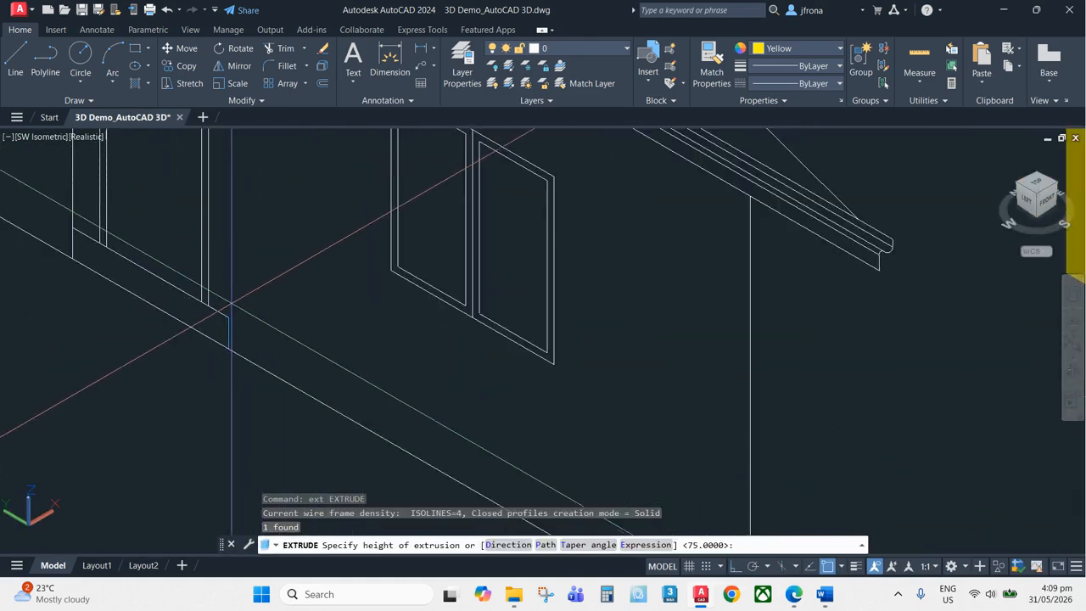
scroll(227, 318, "down", 5)
key("Return")
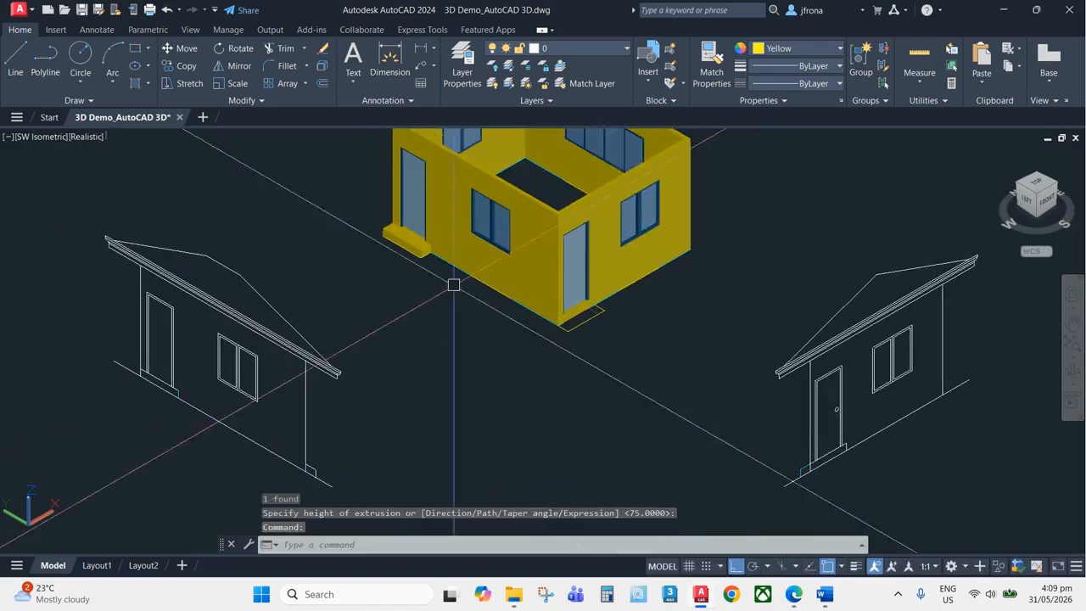
Change the new door step's colour to grey
scroll(408, 255, "up", 8)
scroll(356, 336, "down", 9)
middle_click_drag(410, 339, 388, 303)
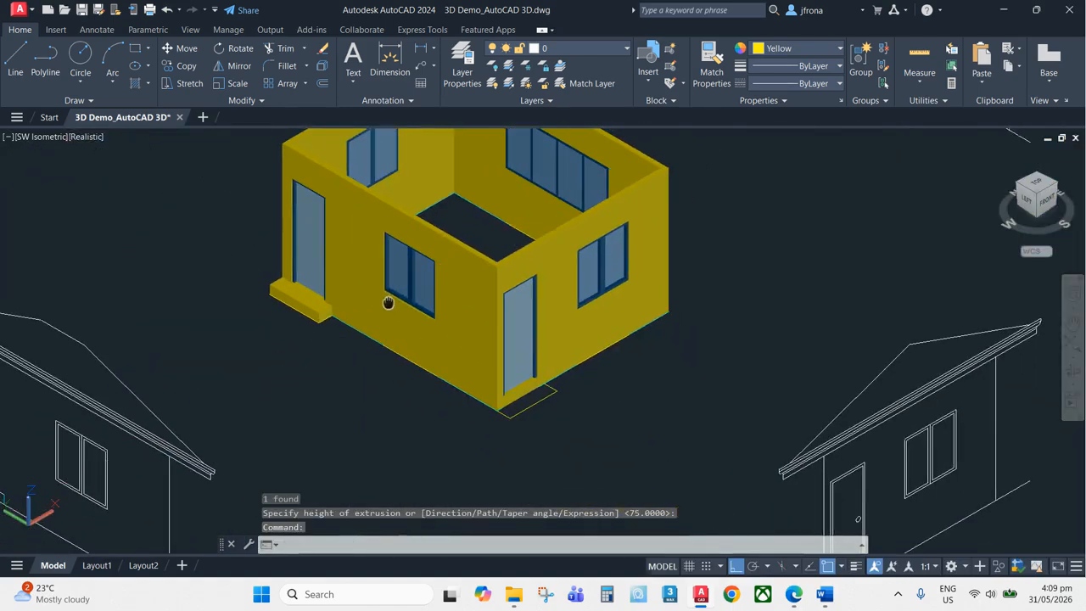
scroll(313, 290, "up", 2)
left_click(305, 291)
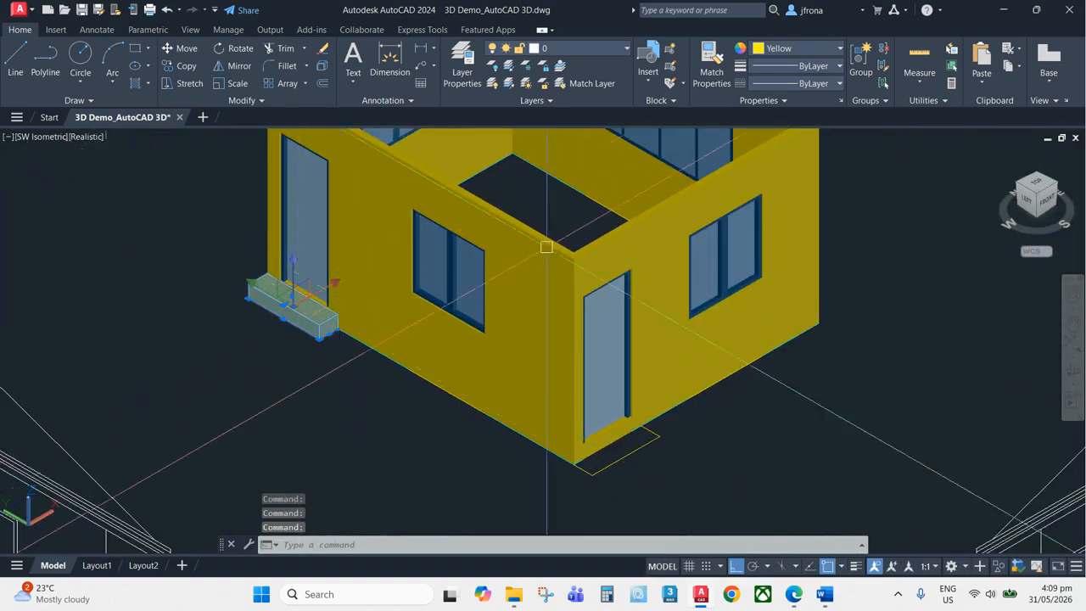
left_click(823, 49)
left_click(871, 184)
key("Escape")
Erase the old outline line in front of the second door
middle_click_drag(768, 383, 744, 276)
scroll(679, 331, "up", 6)
key("Escape")
scroll(492, 378, "up", 2)
middle_click_drag(492, 377, 600, 373)
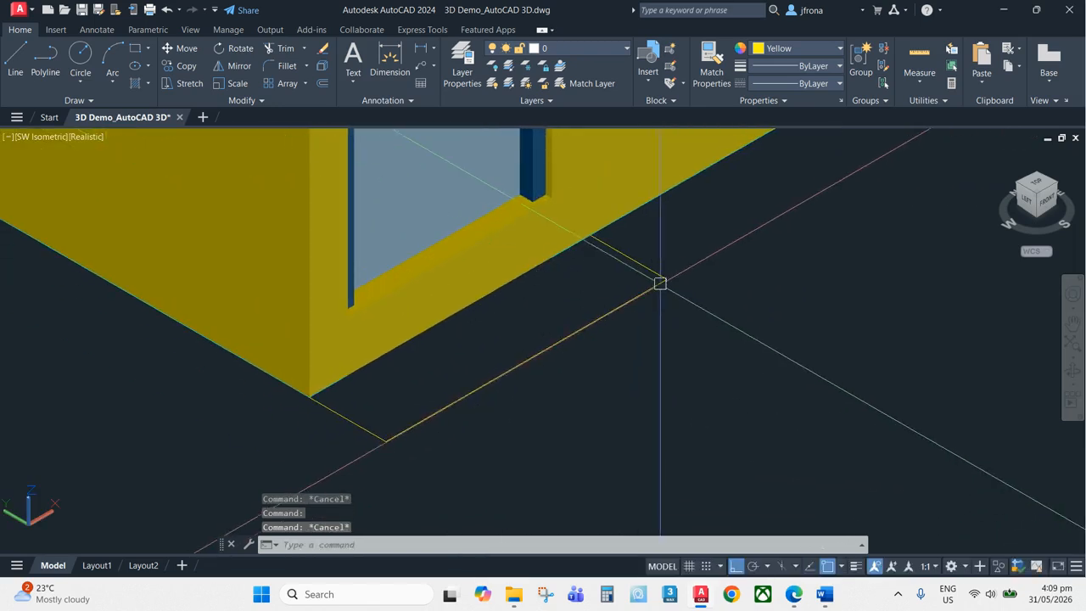
key("Return")
left_click(651, 277)
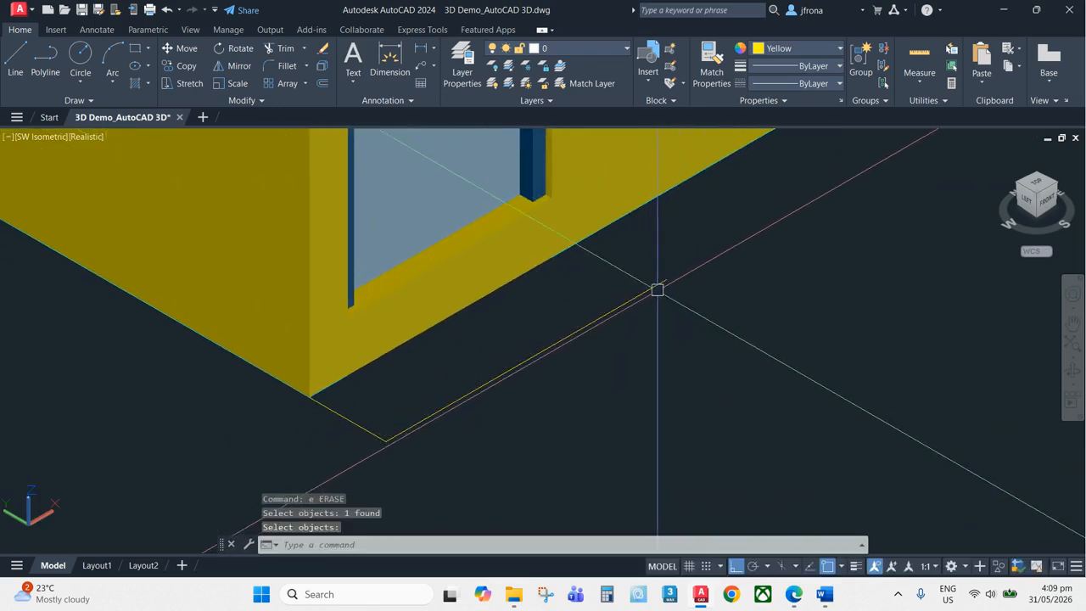
Draw a rectangle corner to corner over the step outline in front of the second door
type("rec")
key("Return")
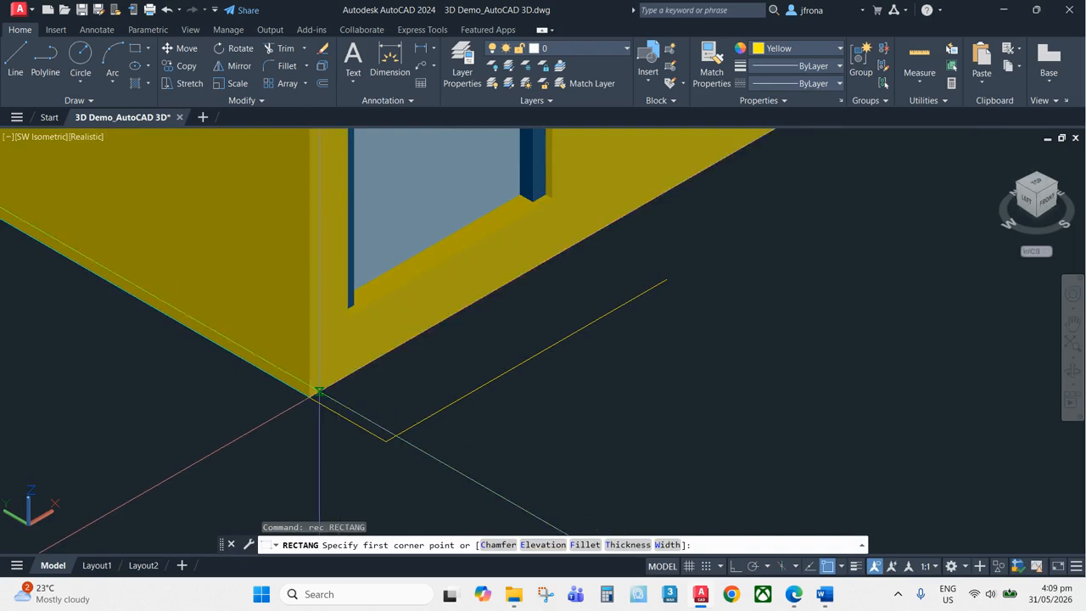
left_click(310, 396)
left_click(663, 280)
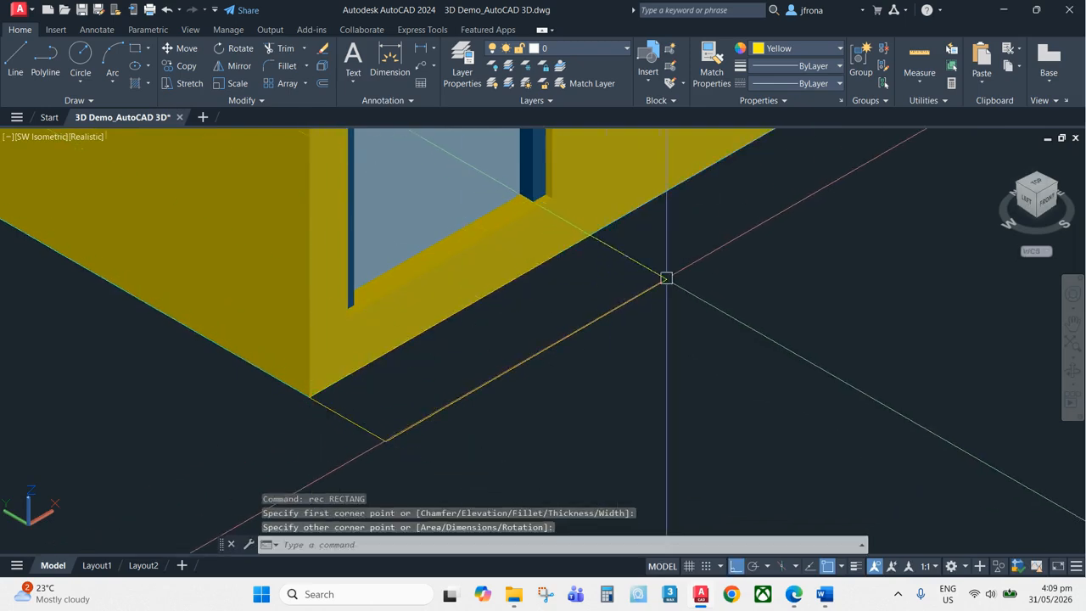
Extrude the new rectangle into a second door step
middle_click_drag(739, 241, 732, 286)
type("ext")
key("Return")
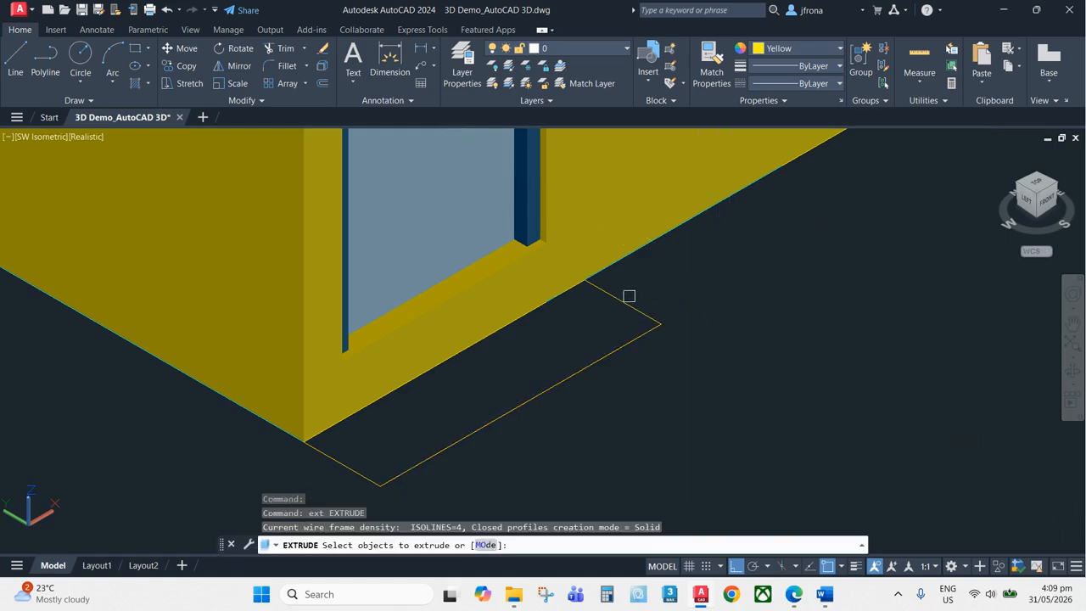
left_click(619, 306)
scroll(633, 299, "down", 2)
key("Return")
scroll(662, 222, "down", 4)
middle_click_drag(1001, 407, 891, 371)
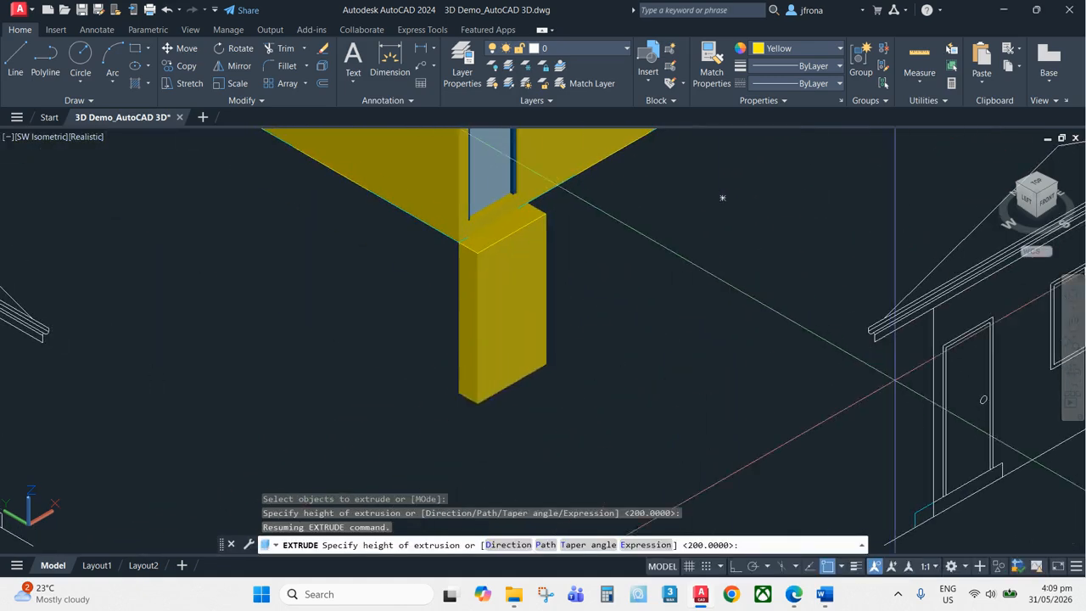
middle_click_drag(1058, 445, 895, 339)
scroll(895, 339, "up", 3)
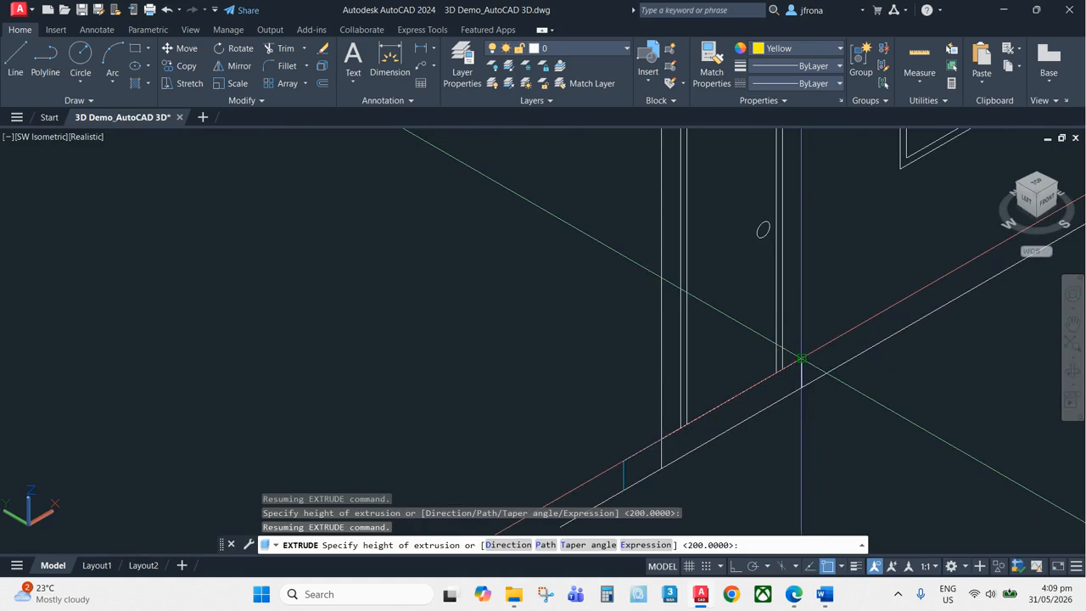
scroll(801, 358, "down", 5)
scroll(679, 364, "up", 5)
key("Escape")
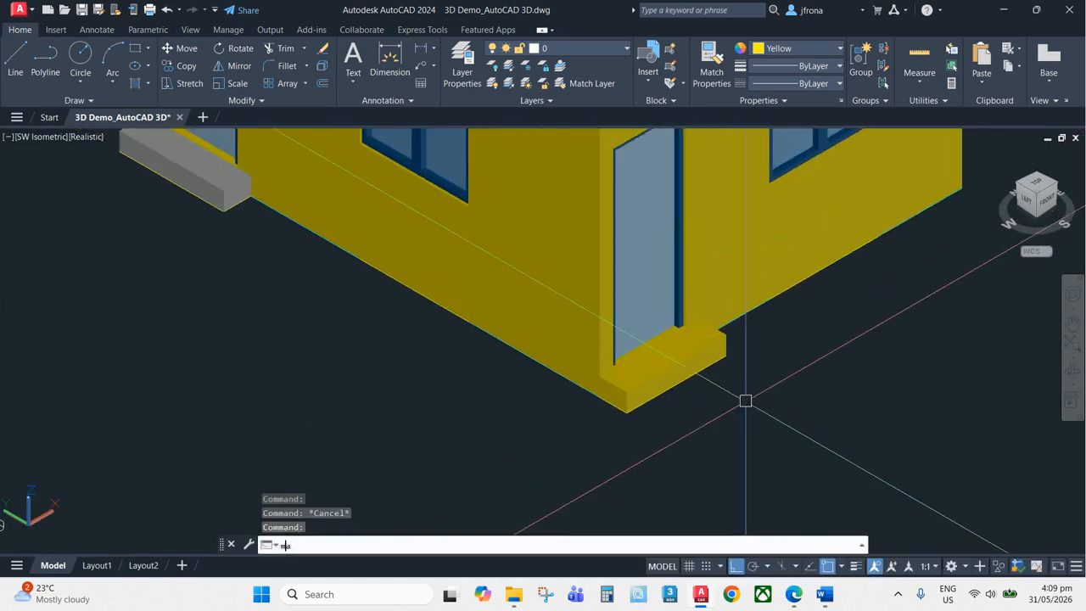
Match the second door step's properties to the first grey step
type("ma")
key("Return")
left_click(197, 185)
left_click(714, 345)
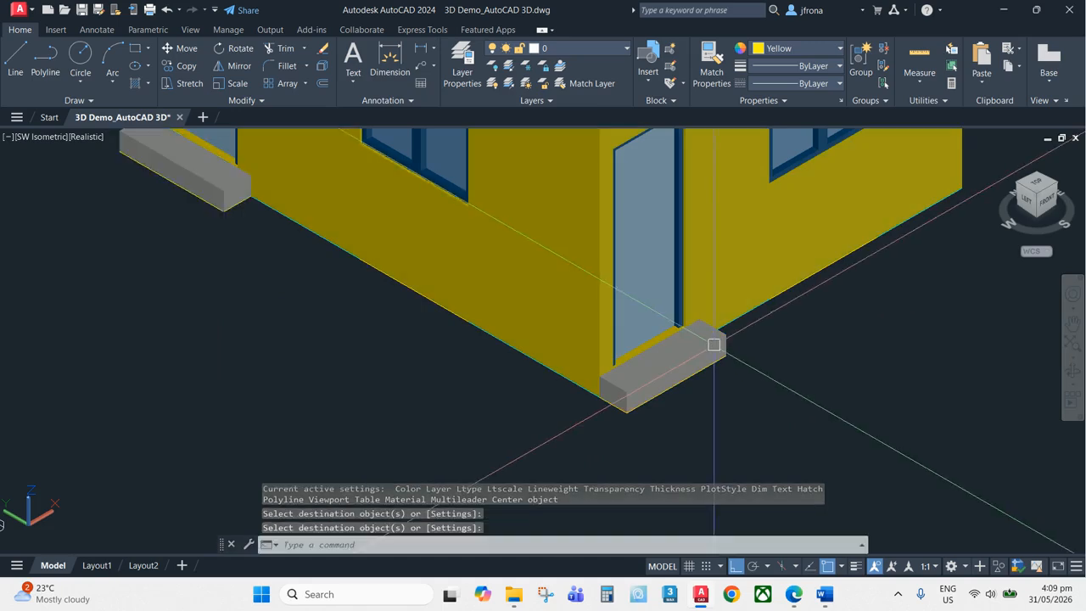
scroll(742, 339, "down", 8)
key("Return")
scroll(777, 348, "up", 5)
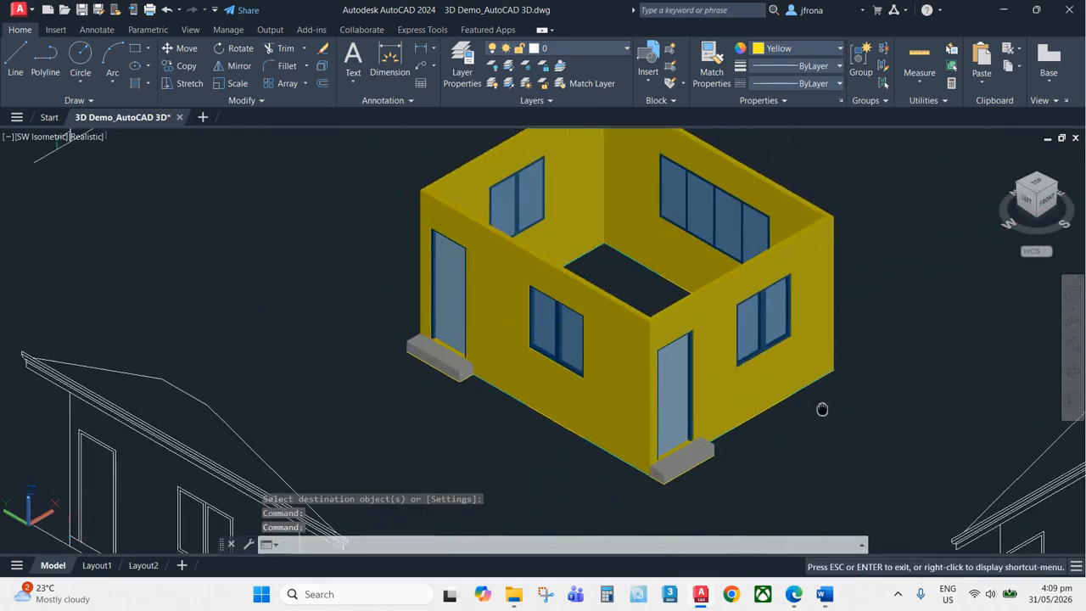
Switch the viewport visual style to 2D Wireframe
middle_click_drag(822, 409, 840, 414)
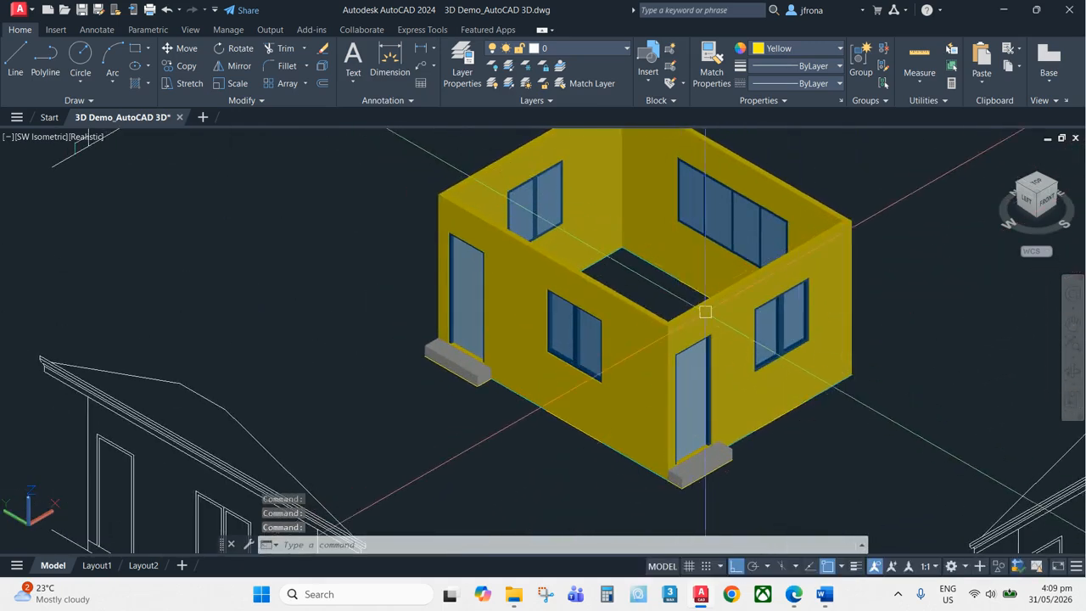
scroll(688, 390, "up", 2)
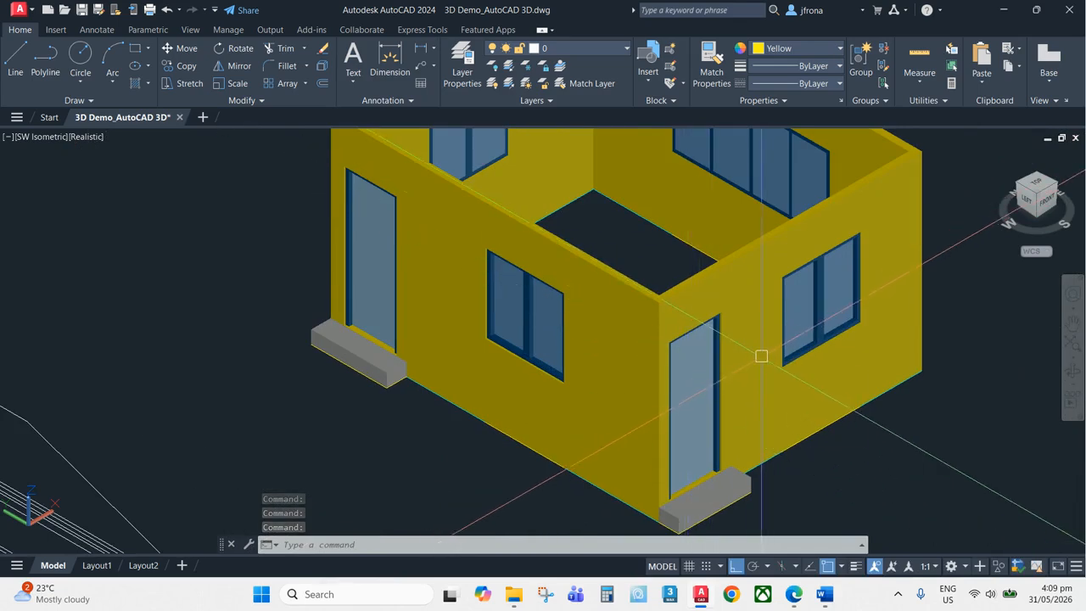
type("shademode")
key("Return")
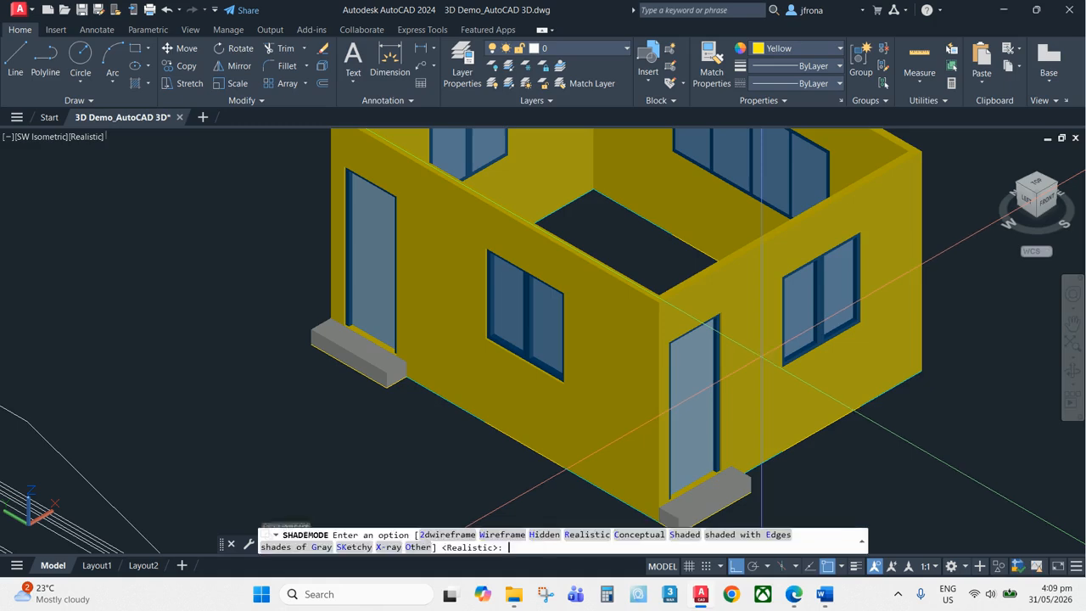
type("2d")
key("Return")
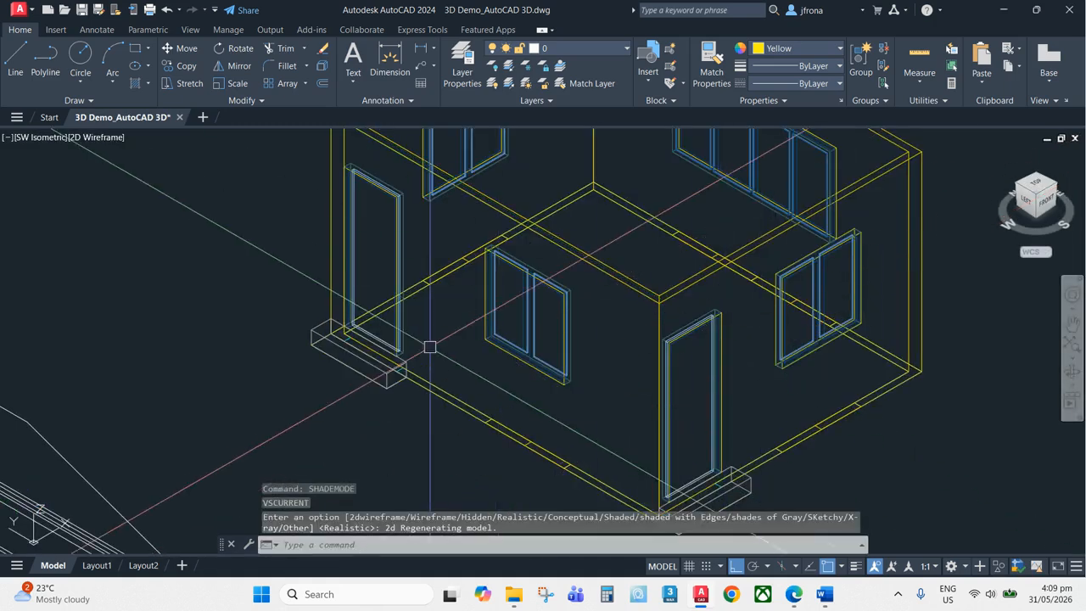
Inspect the house walls, openings and steps in wireframe from different zoom levels
scroll(334, 333, "up", 5)
scroll(335, 334, "down", 6)
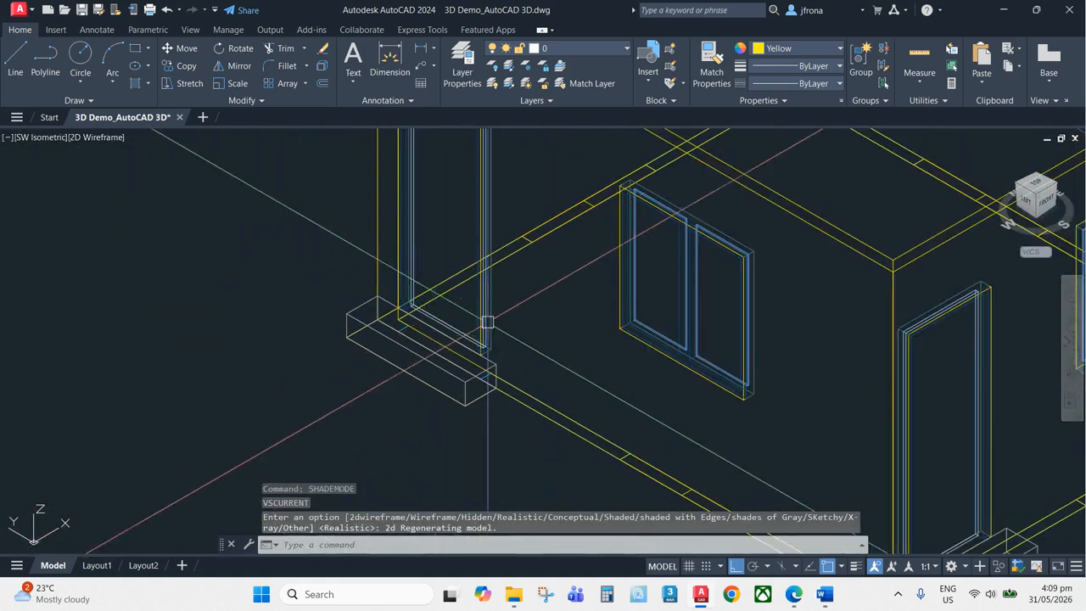
scroll(472, 246, "down", 5)
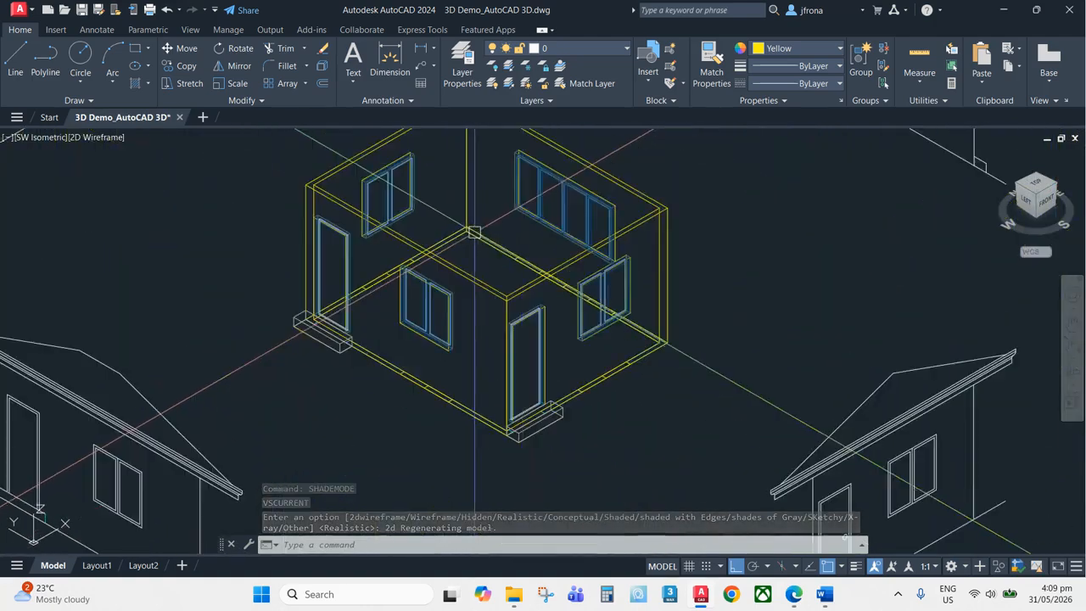
scroll(635, 351, "up", 8)
middle_click_drag(635, 352, 668, 343)
scroll(771, 328, "down", 5)
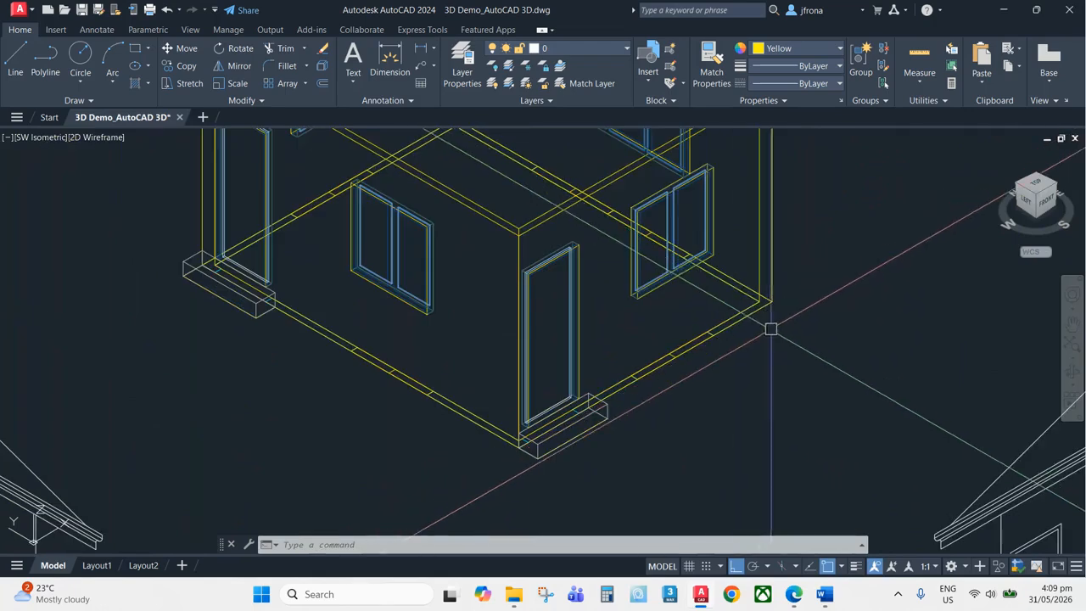
middle_click_drag(493, 422, 617, 462, "shift")
scroll(444, 289, "down", 2)
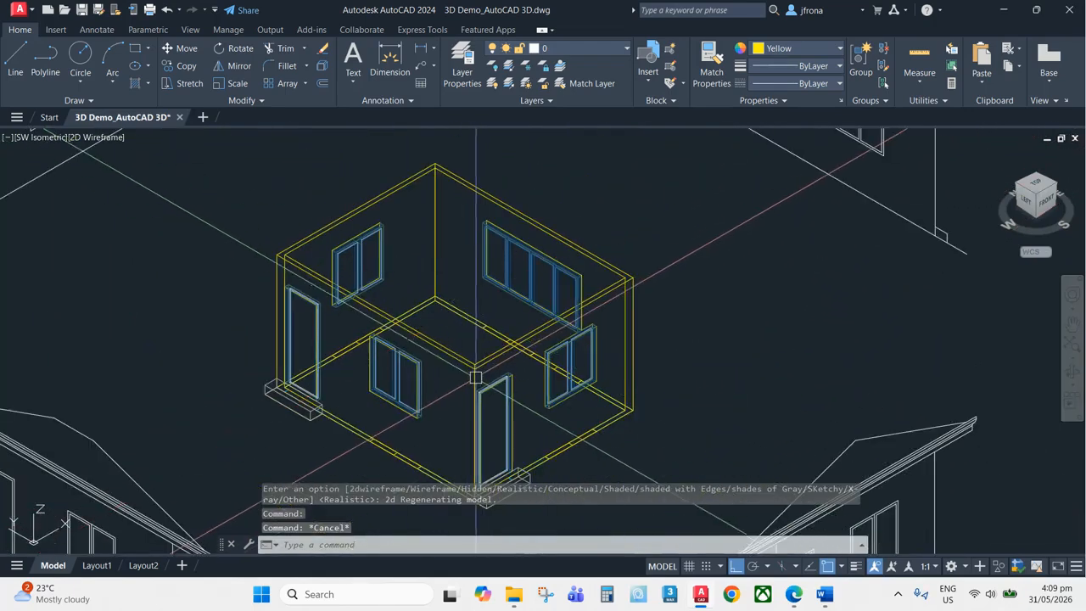
scroll(321, 414, "up", 4)
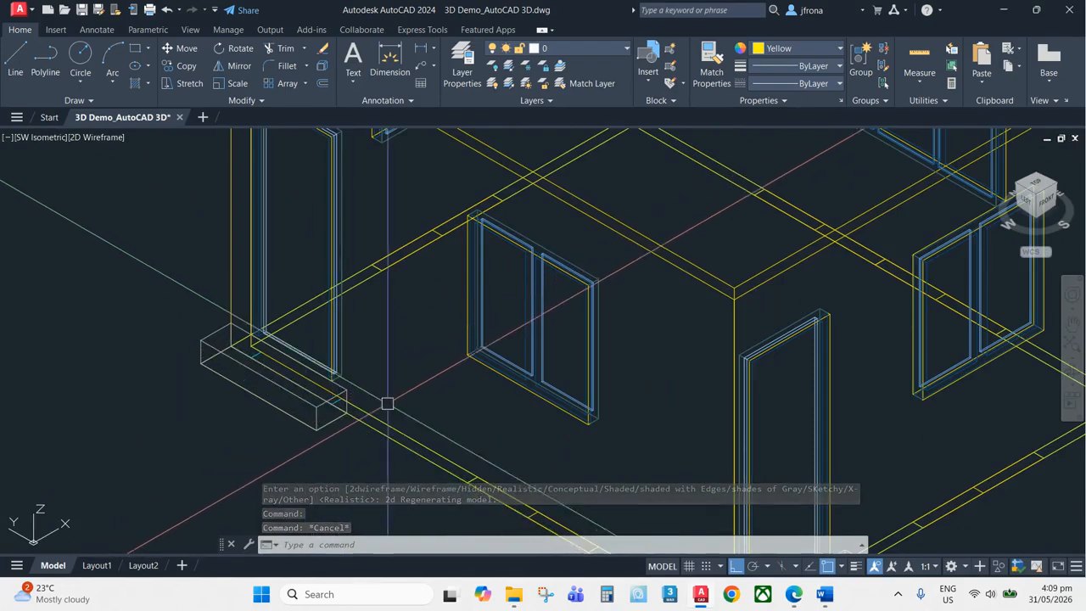
Draw a rectangle across the house footprint between opposite outer wall corners and select it
type("rec")
key("Return")
scroll(477, 339, "down", 3)
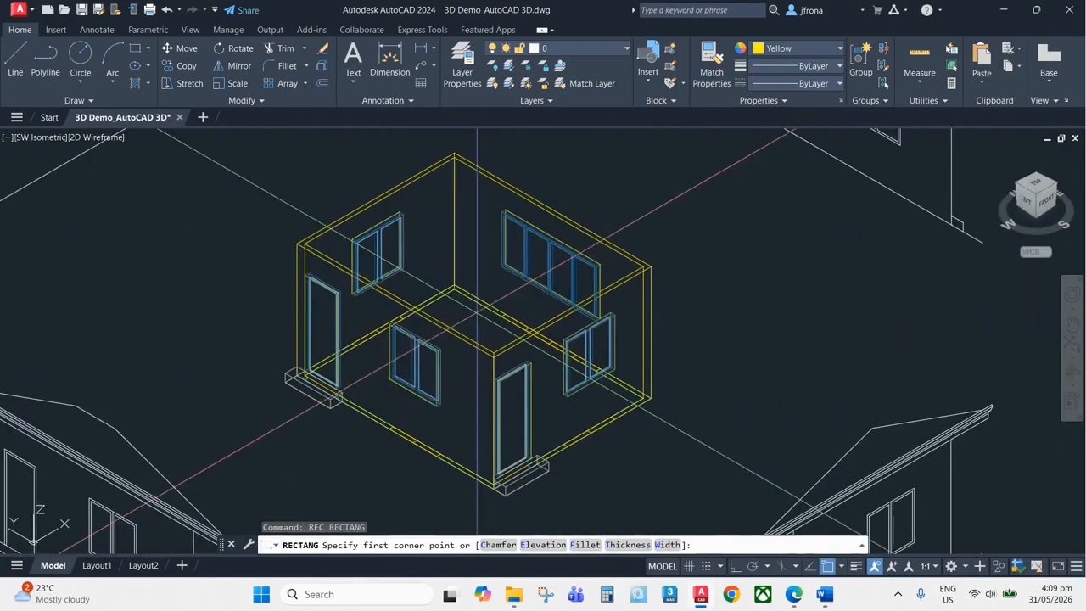
scroll(477, 309, "up", 4)
left_click(425, 251)
scroll(425, 251, "down", 3)
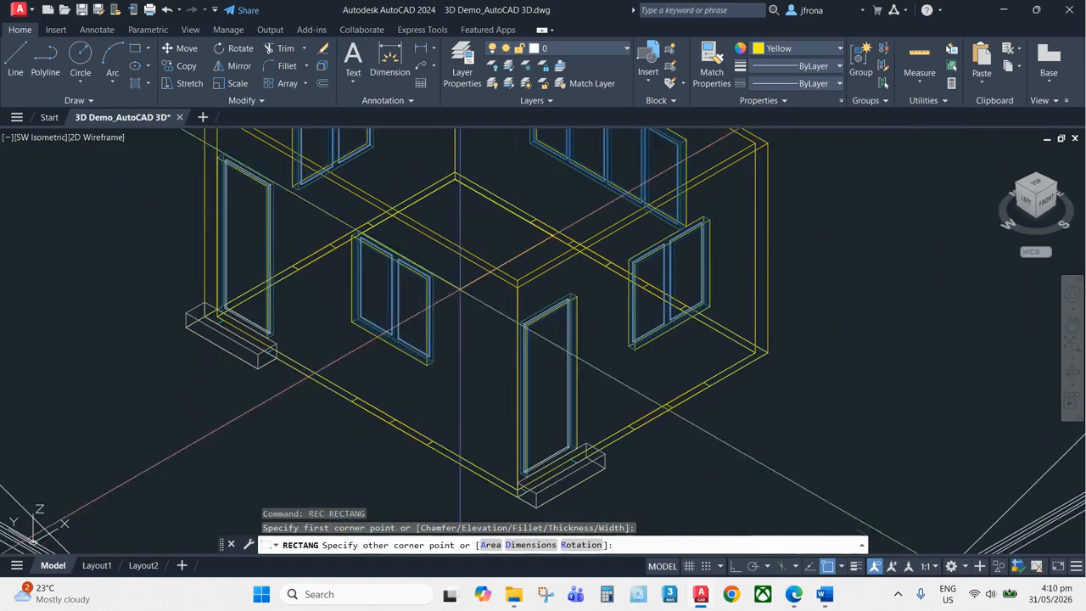
scroll(500, 357, "up", 5)
scroll(545, 346, "up", 3)
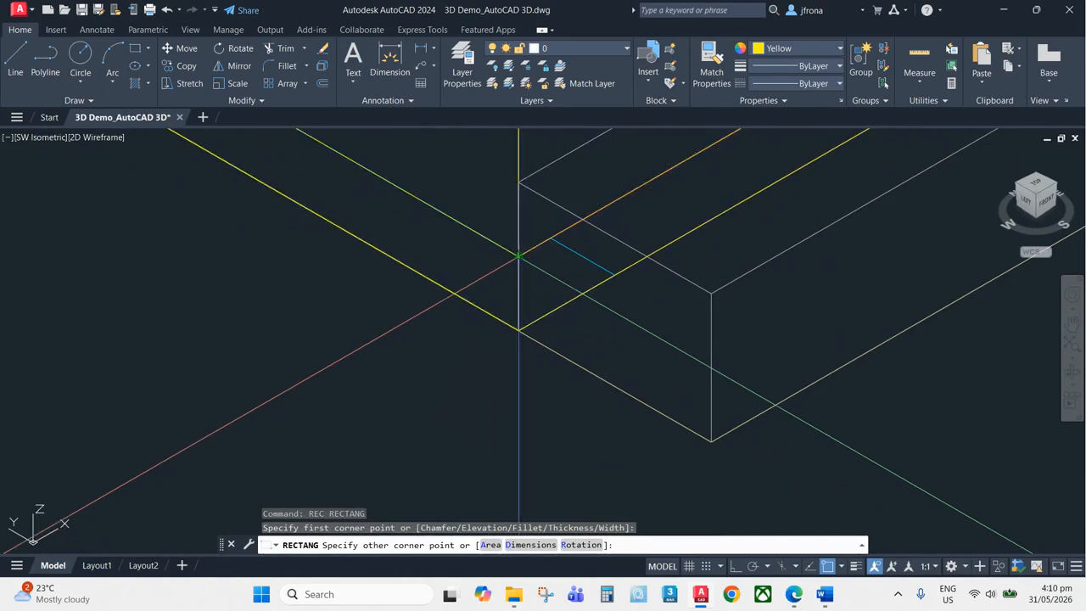
left_click(519, 255)
scroll(577, 382, "down", 5)
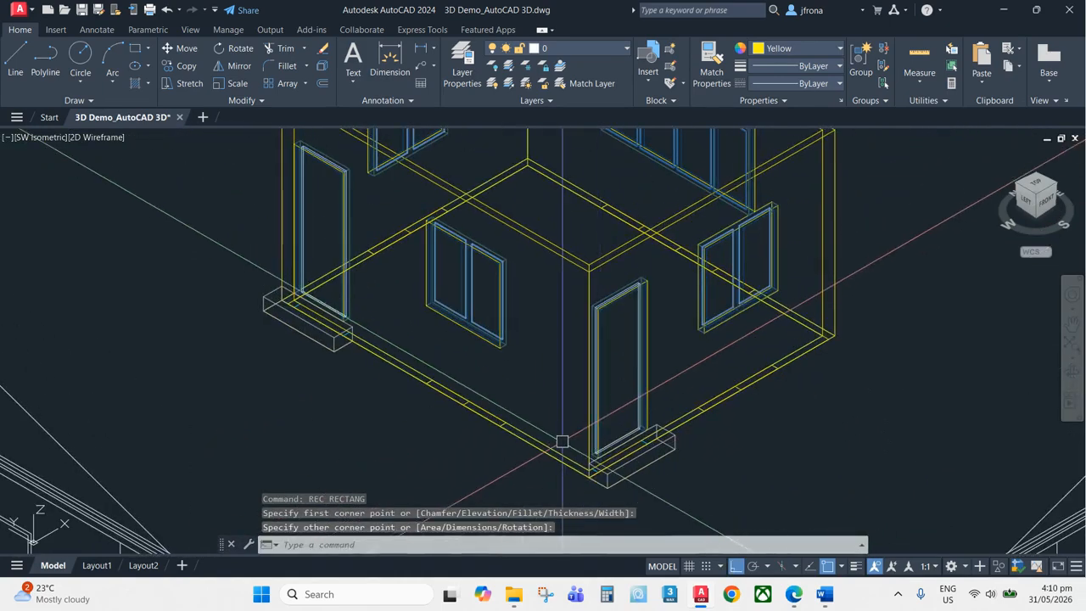
left_click(563, 450)
key("Escape")
left_click(556, 451)
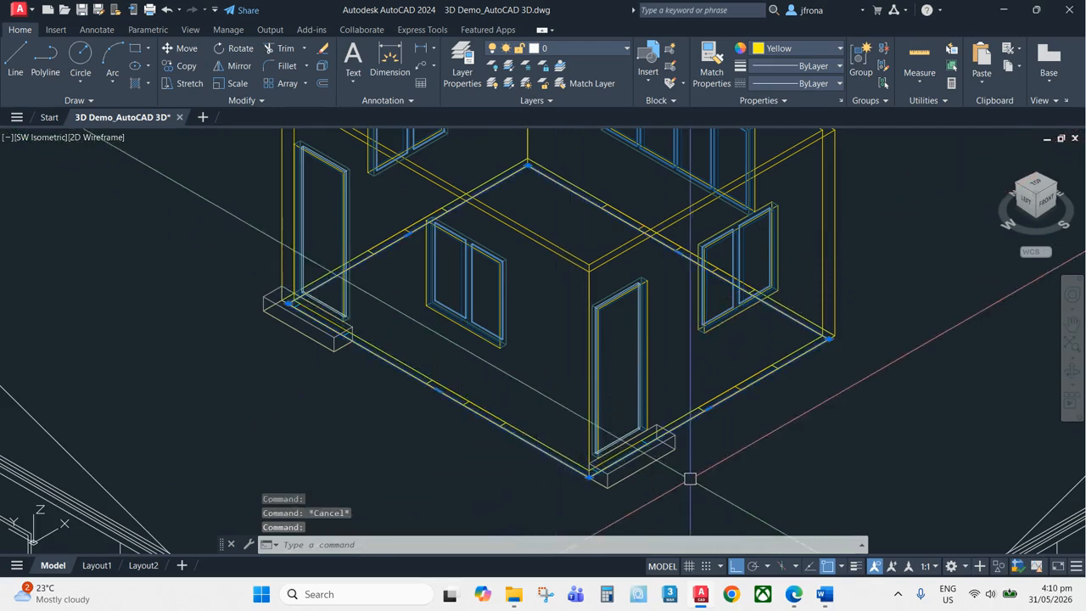
scroll(689, 479, "up", 2)
scroll(775, 427, "down", 5)
scroll(800, 432, "up", 7)
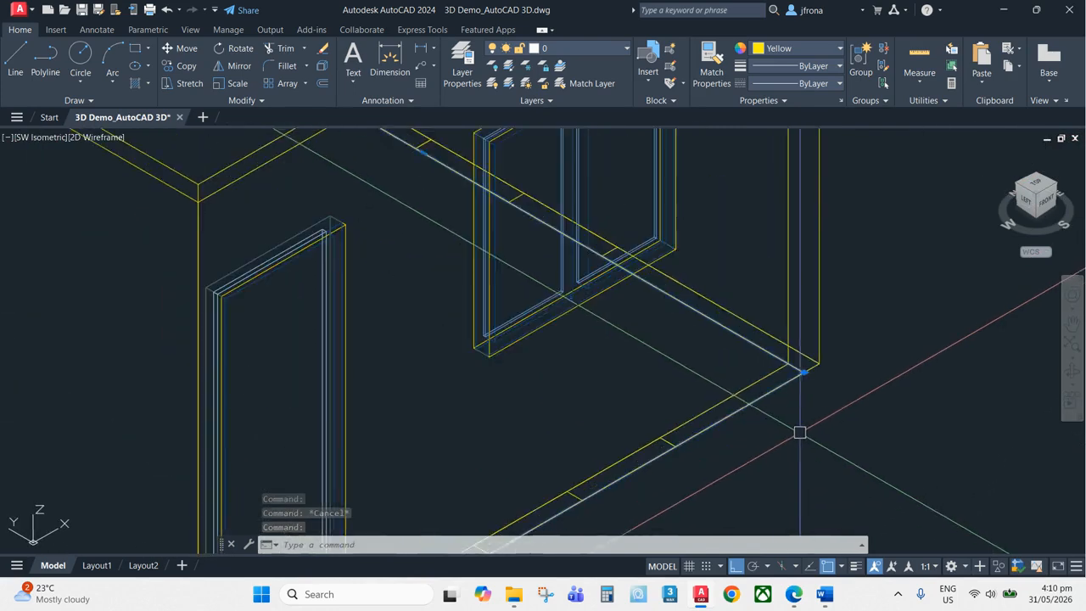
scroll(820, 437, "down", 4)
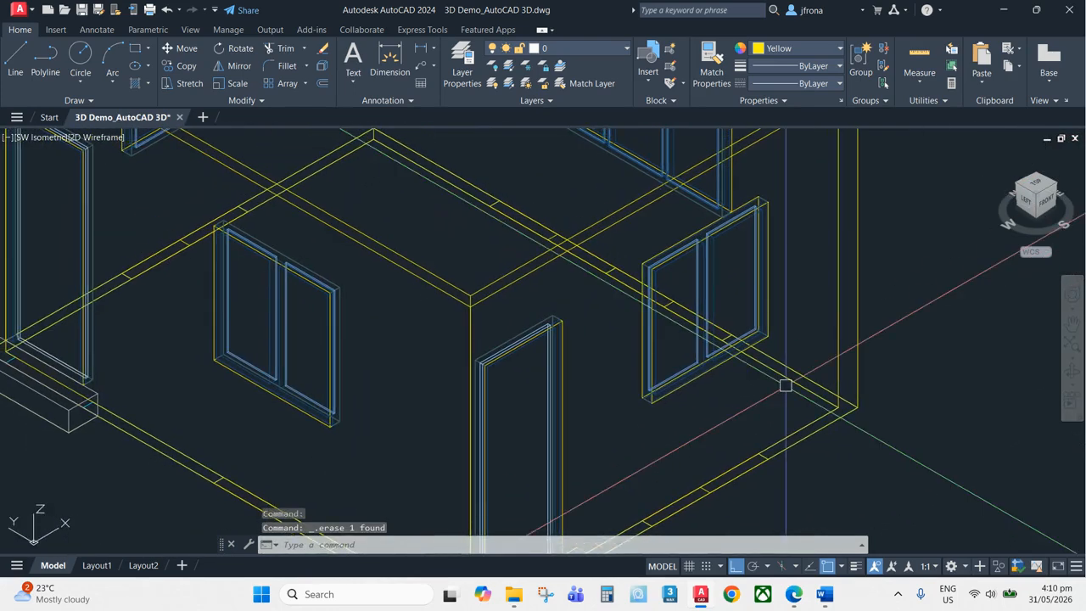
type("rec")
key("Return")
middle_click_drag(42, 333, 169, 302)
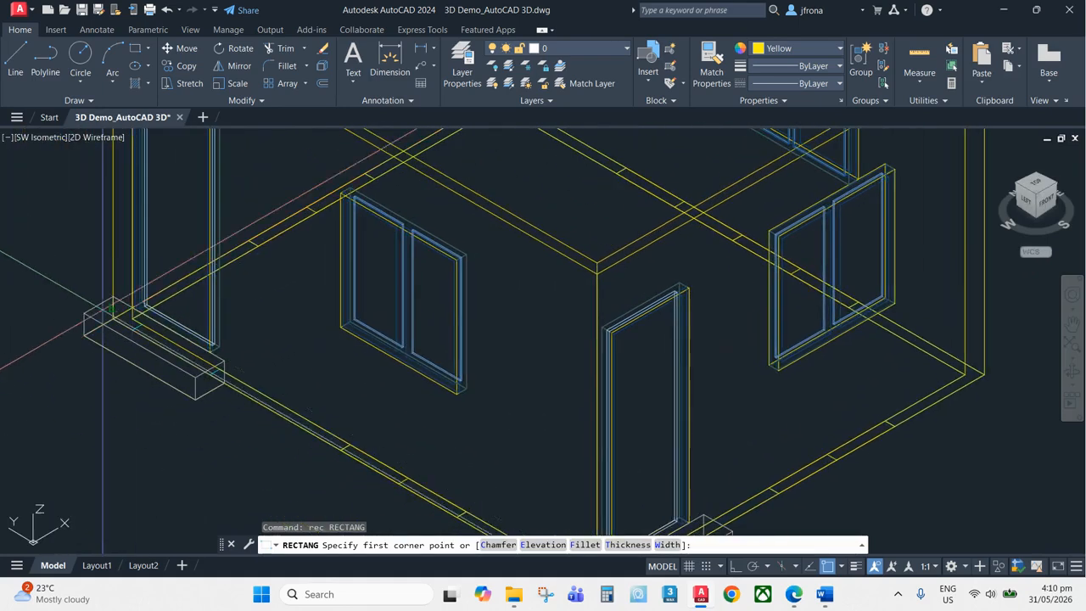
scroll(105, 316, "up", 8)
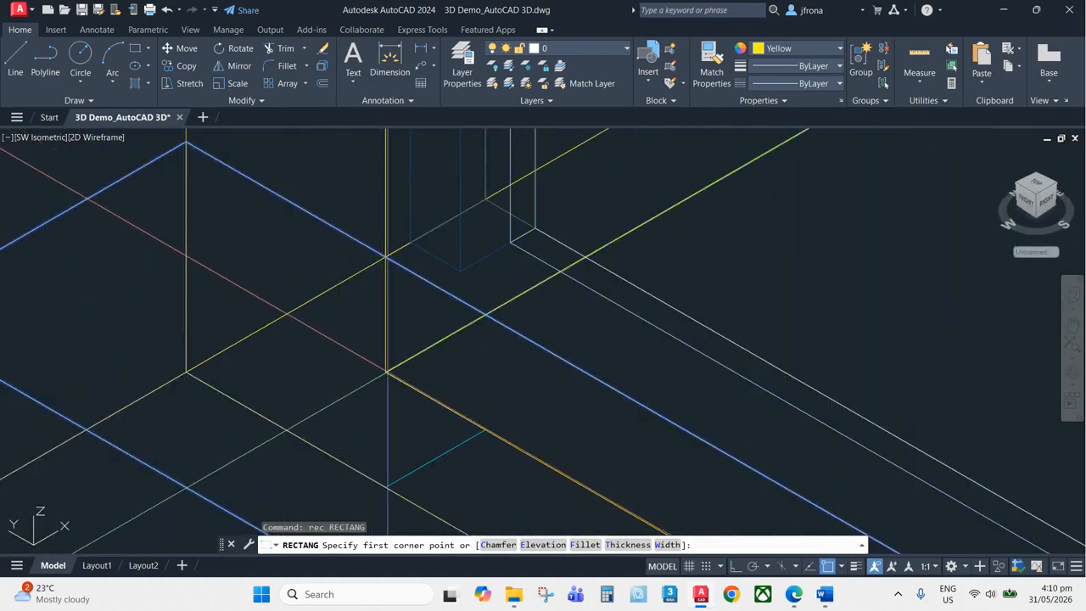
key("Escape")
type("REC")
key("Return")
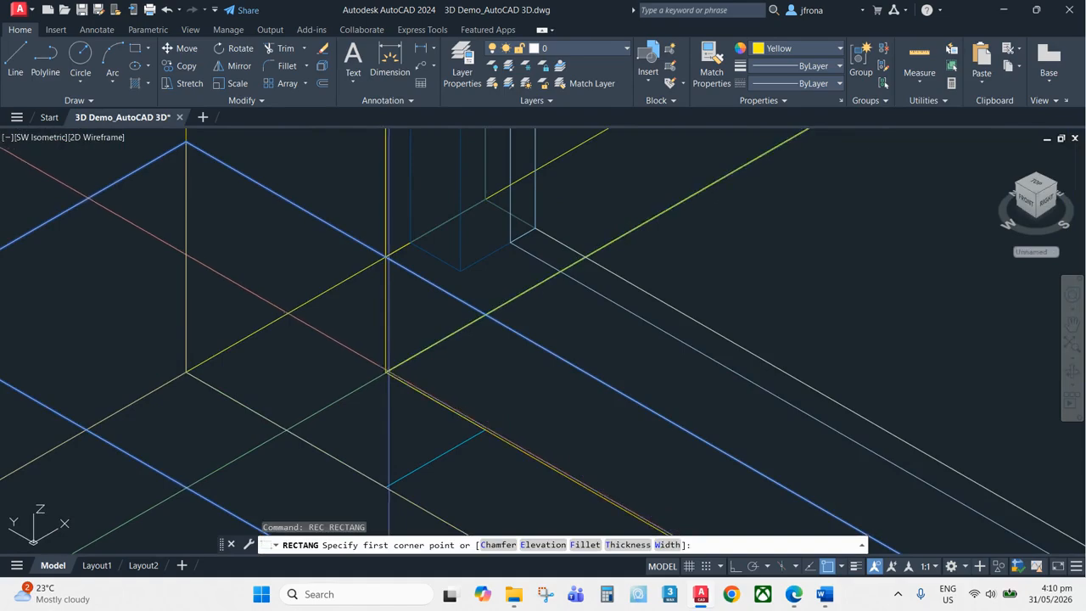
key("Escape")
scroll(477, 331, "down", 10)
scroll(478, 332, "up", 10)
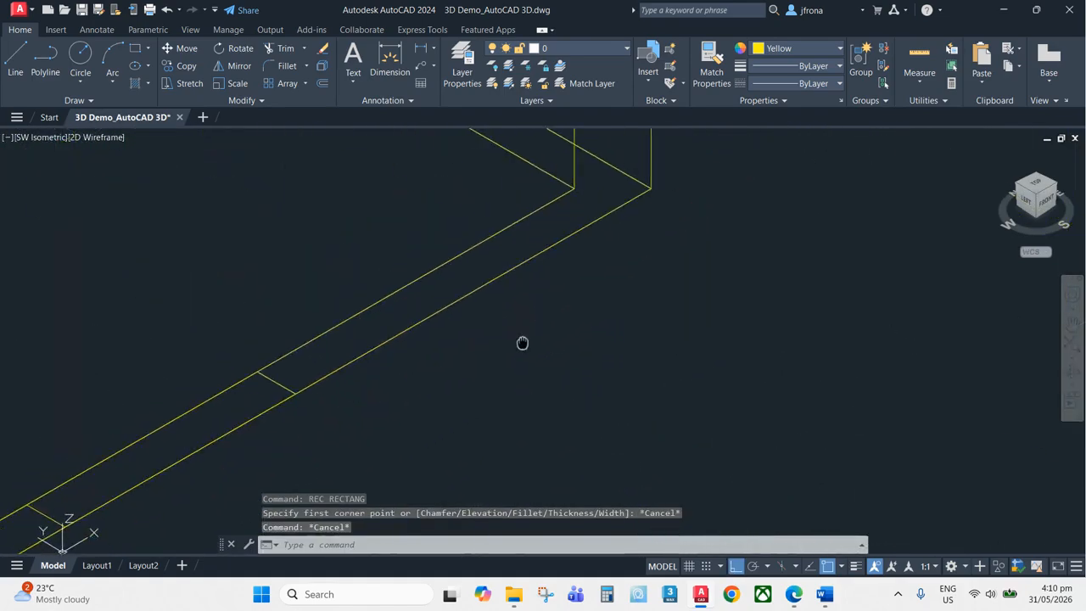
type("rec")
key("Return")
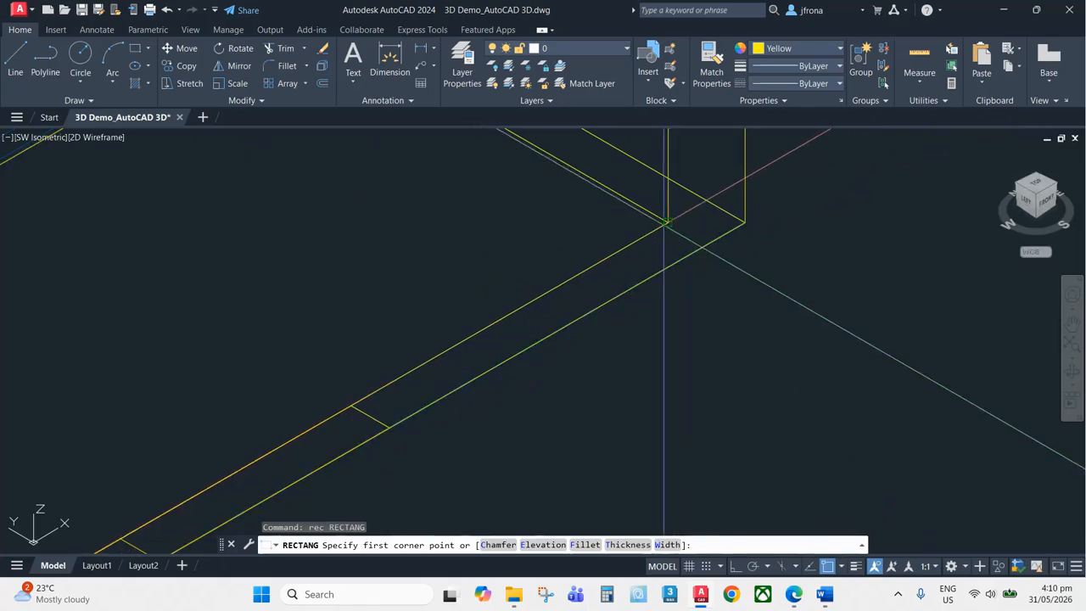
left_click(669, 222)
scroll(653, 255, "down", 5)
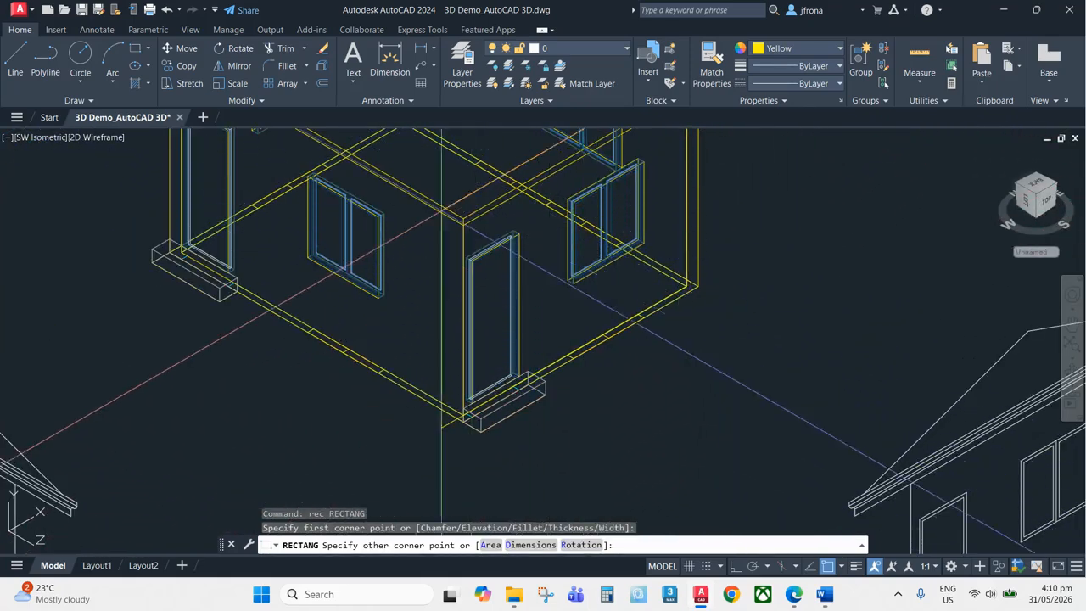
scroll(335, 258, "down", 5)
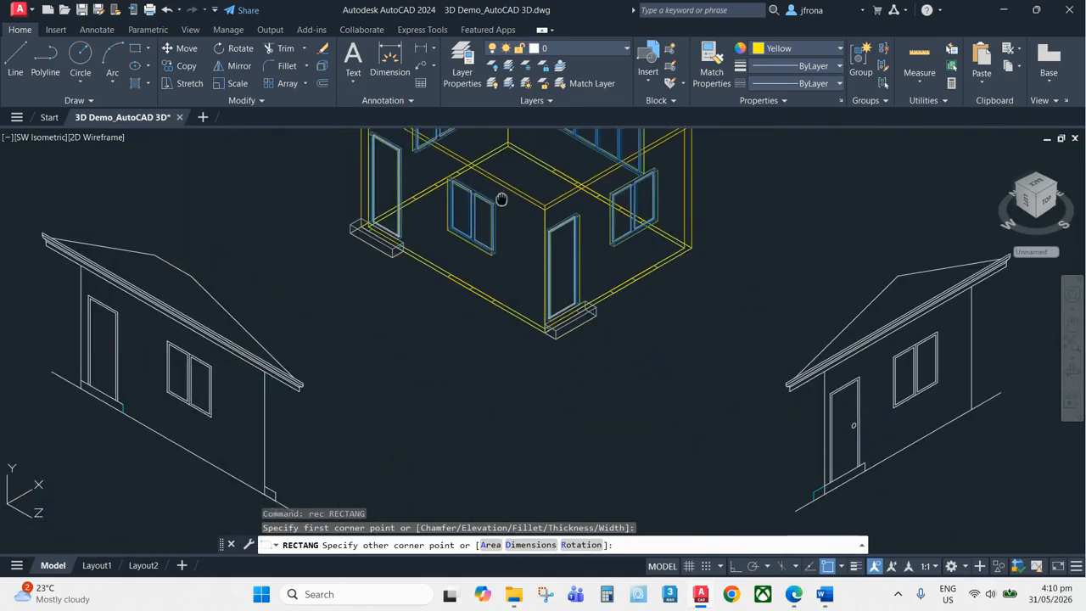
key("Escape")
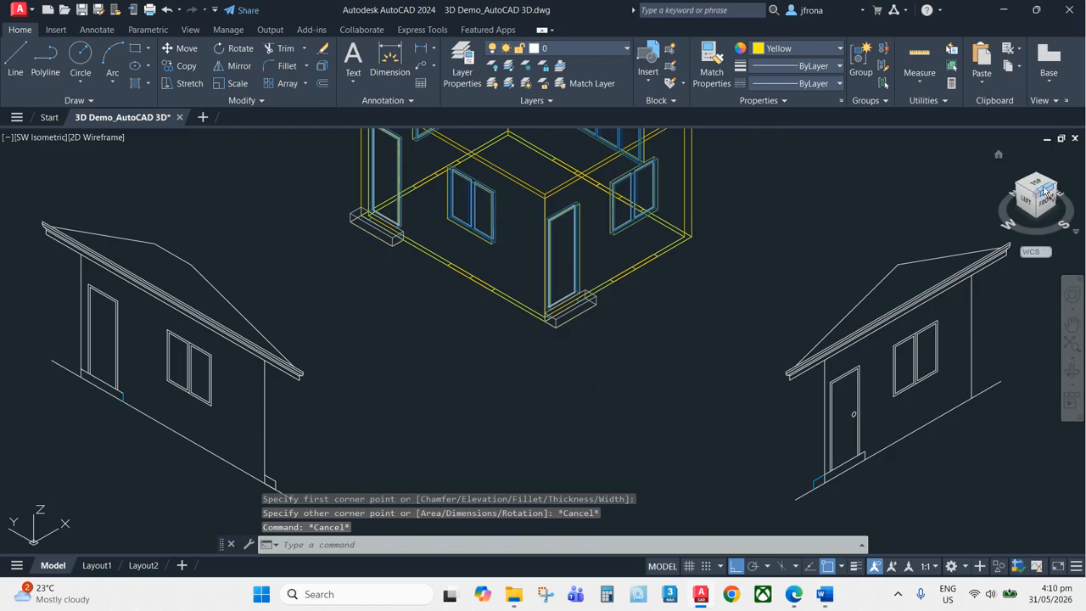
Draw a rectangle in Top view between opposite outer corners of the house walls
left_click(1048, 193)
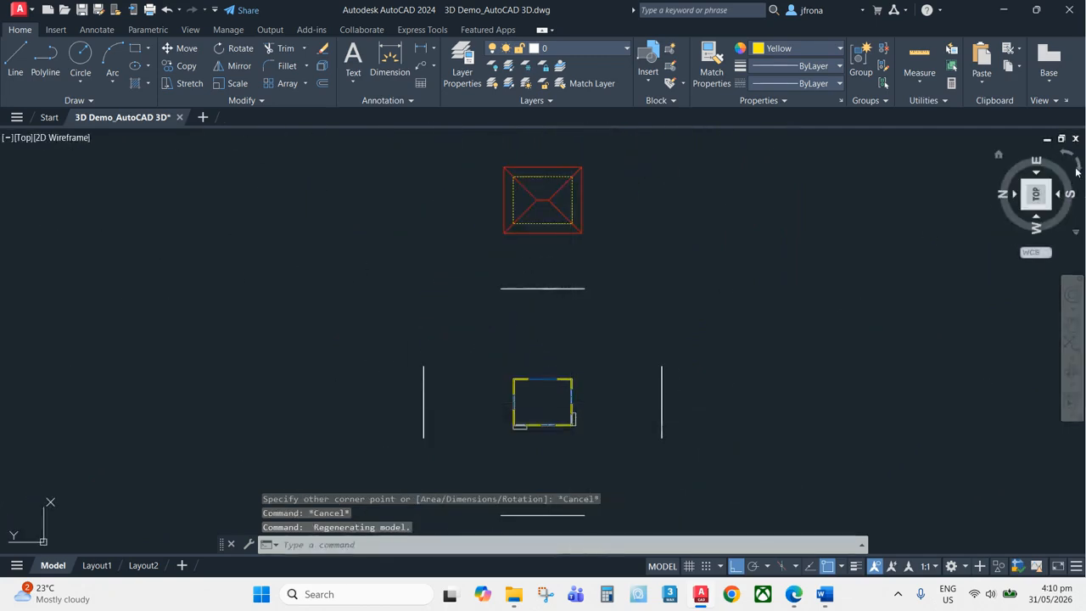
middle_click_drag(294, 442, 333, 389)
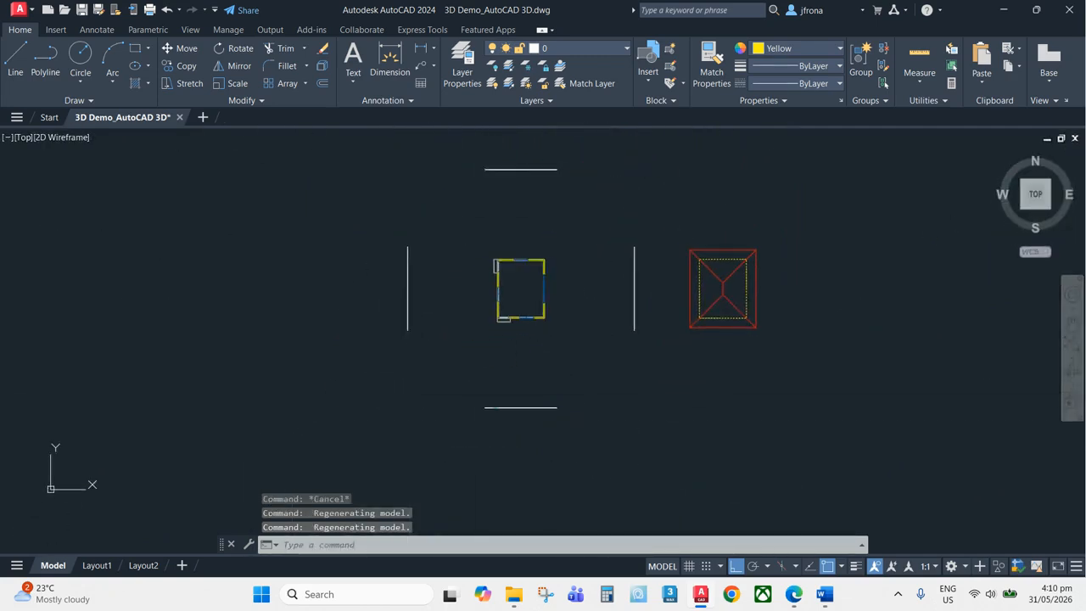
scroll(567, 300, "up", 8)
key("Escape")
key("Escape")
key("Escape")
middle_click_drag(229, 330, 346, 375)
type("rec")
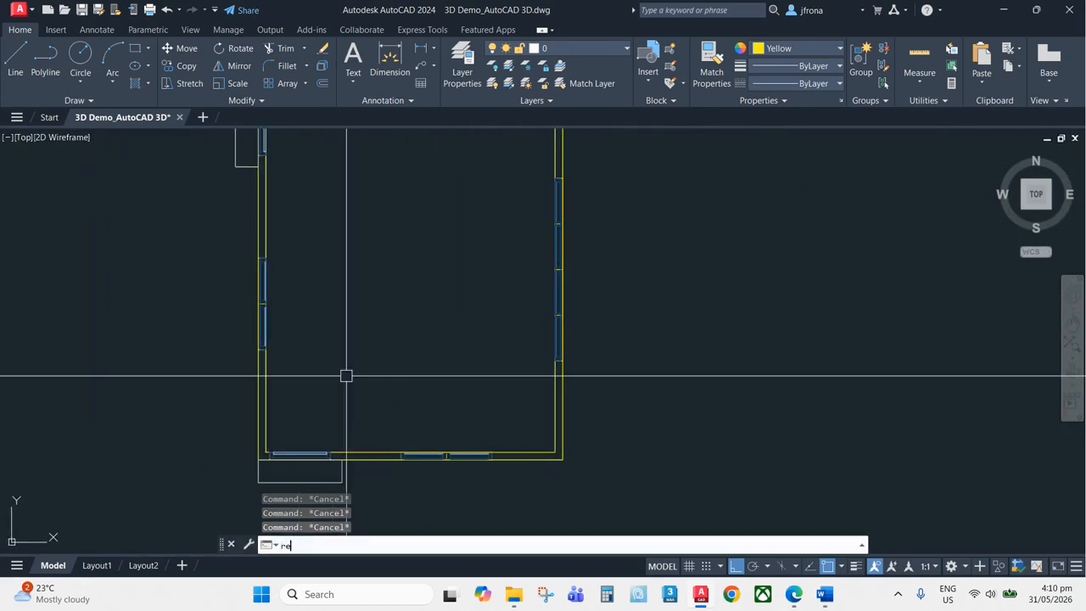
key("Return")
scroll(263, 458, "up", 6)
left_click(268, 460)
scroll(407, 458, "down", 6)
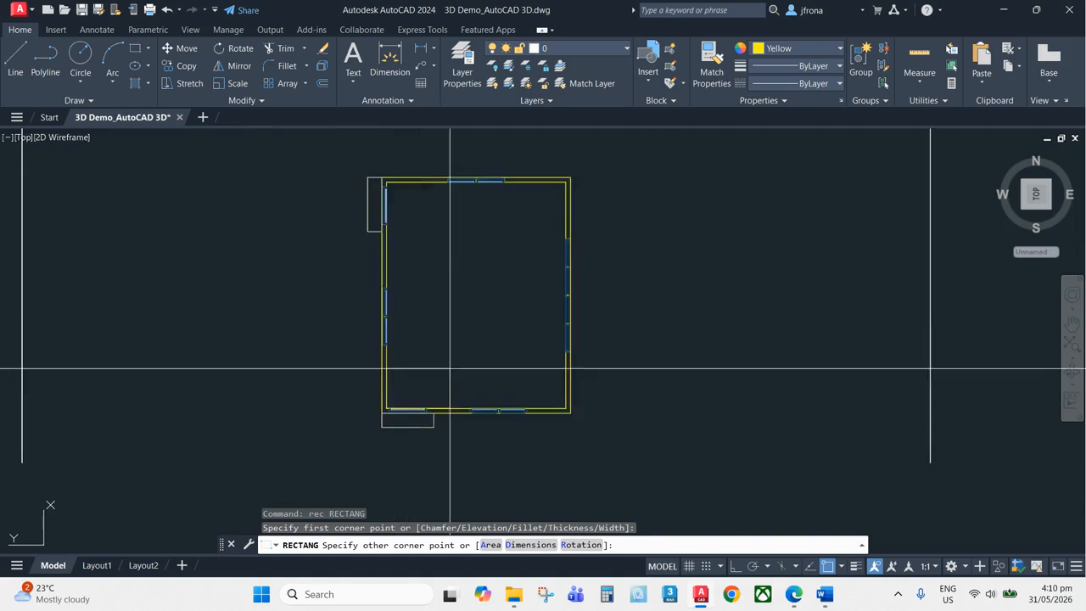
scroll(561, 261, "up", 7)
left_click(561, 261)
scroll(625, 232, "down", 5)
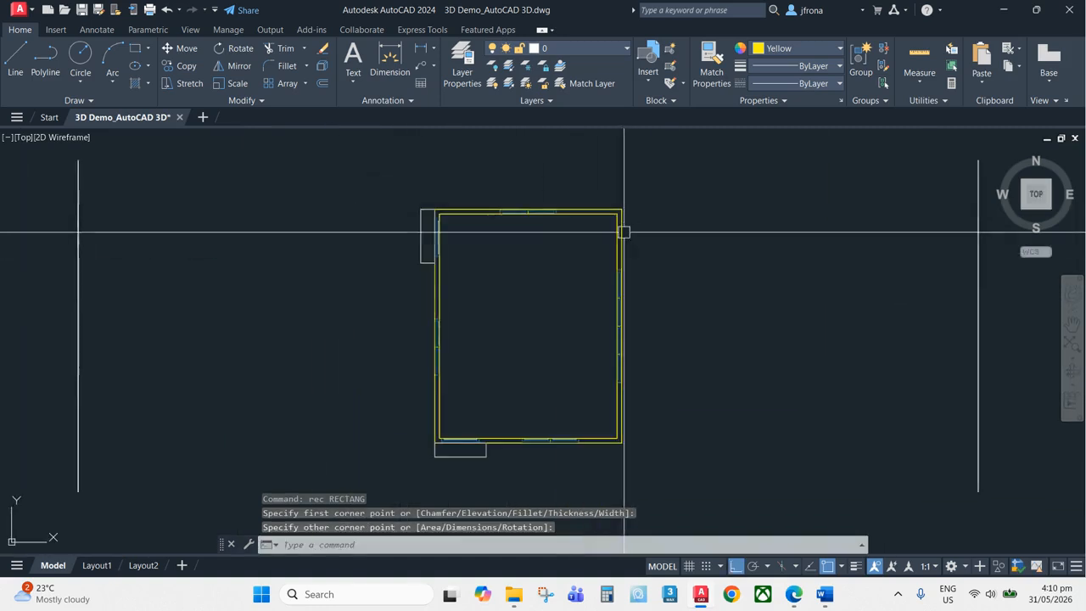
Return to the SW isometric view and extrude the footprint rectangle 200 units into a slab
left_click(1025, 210)
scroll(521, 388, "up", 8)
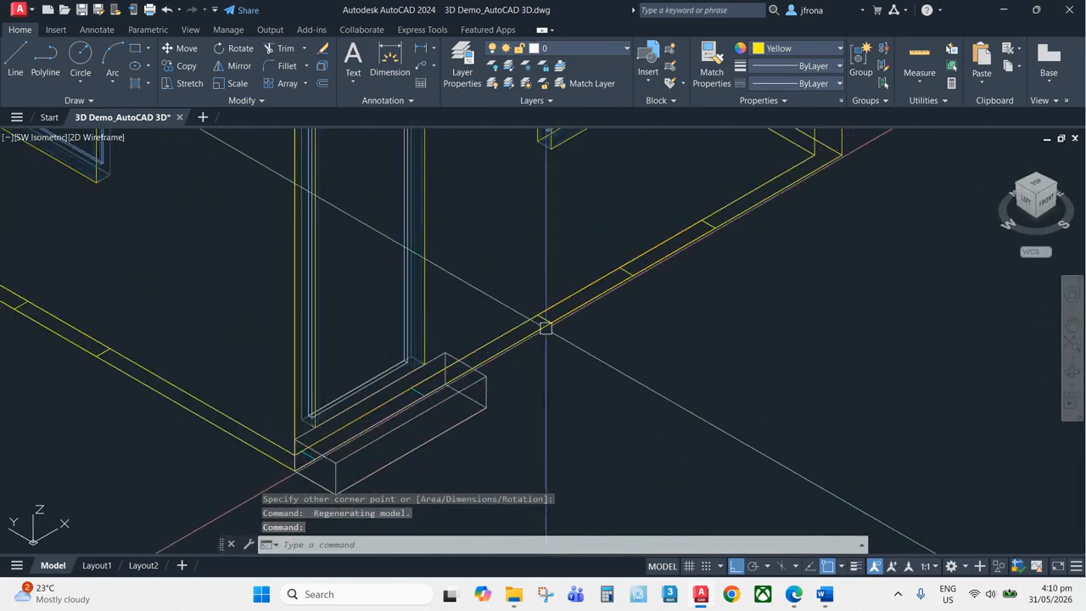
scroll(546, 322, "down", 5)
key("Escape")
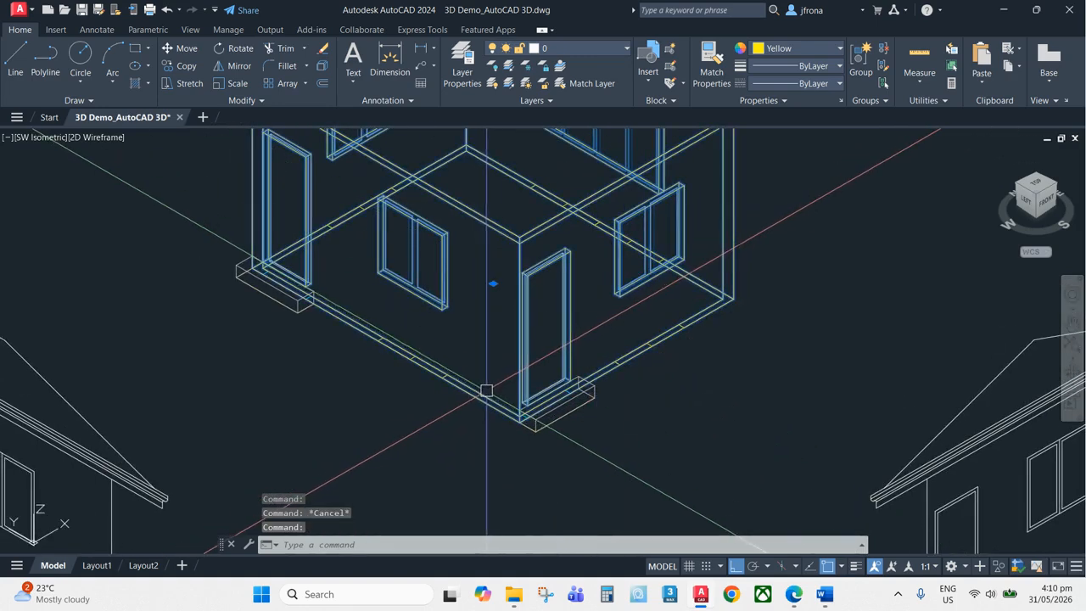
scroll(487, 396, "down", 5)
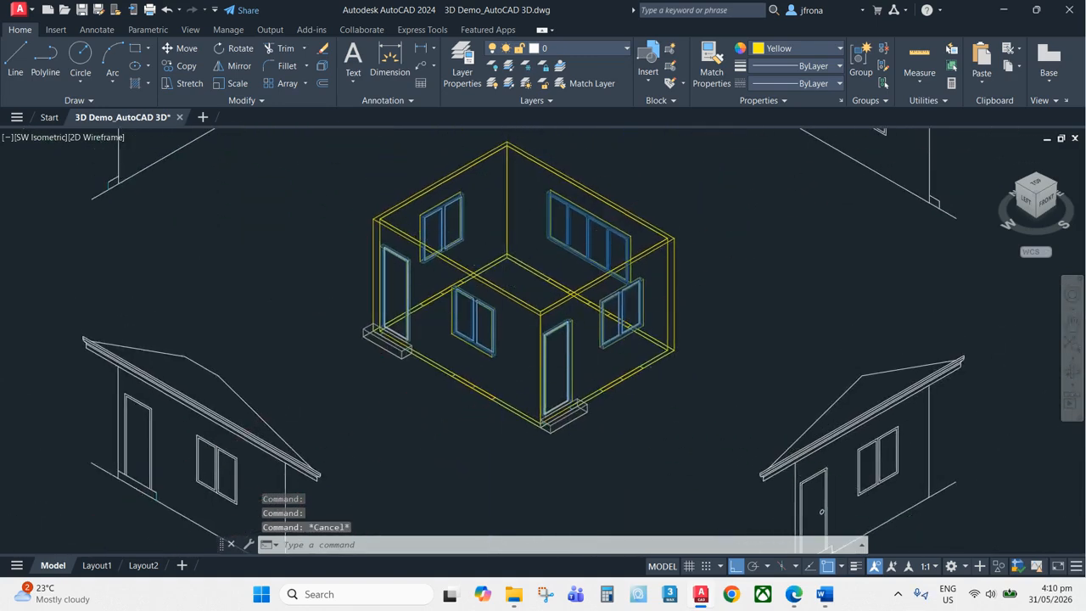
scroll(521, 255, "up", 4)
scroll(492, 253, "down", 5)
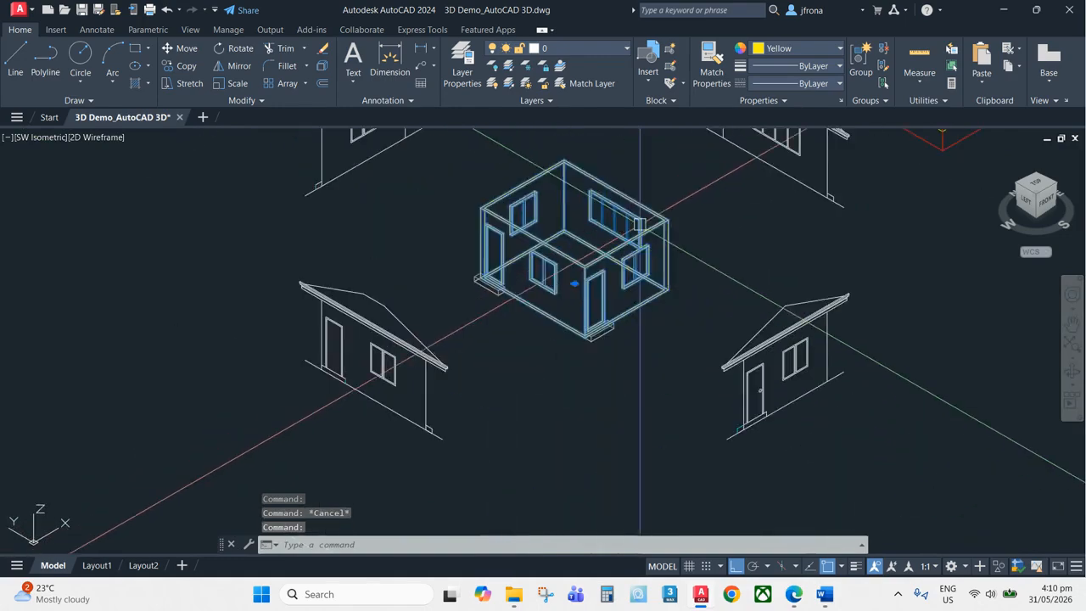
scroll(698, 224, "up", 5)
middle_click_drag(570, 257, 569, 192)
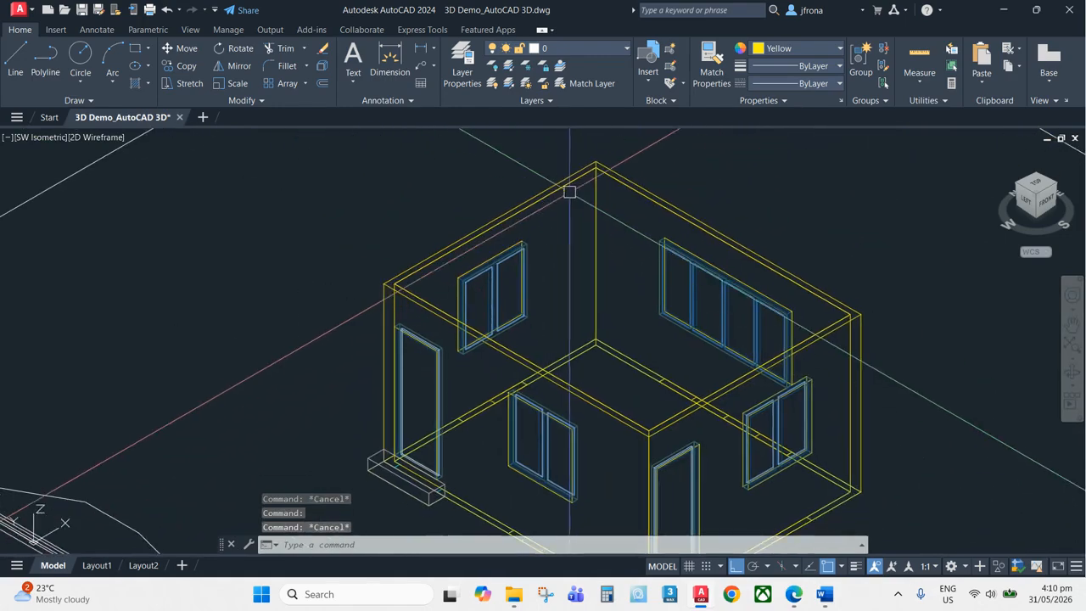
scroll(450, 255, "up", 5)
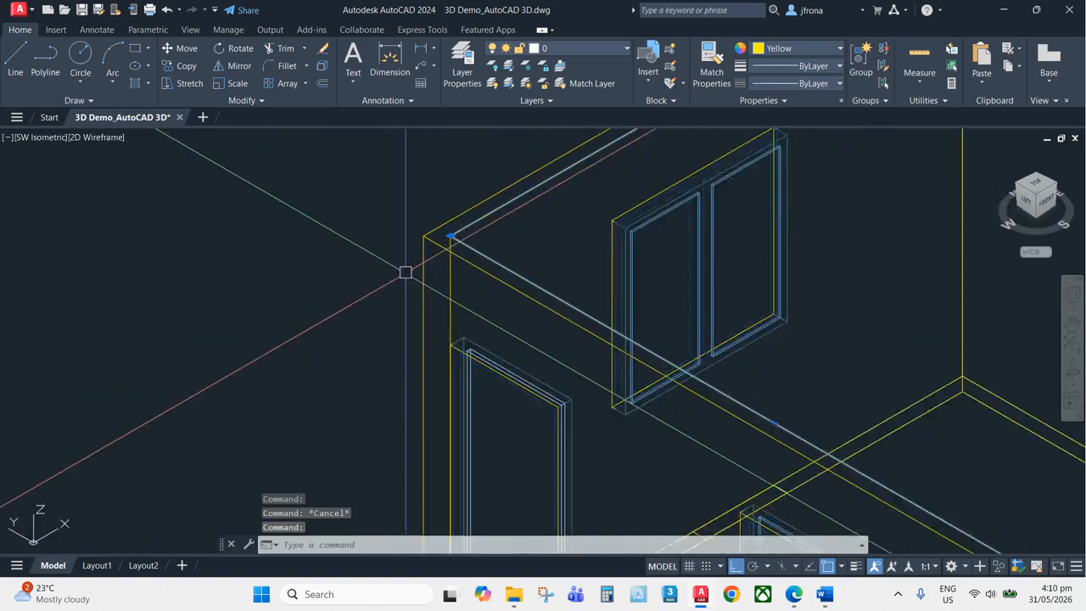
key("Return")
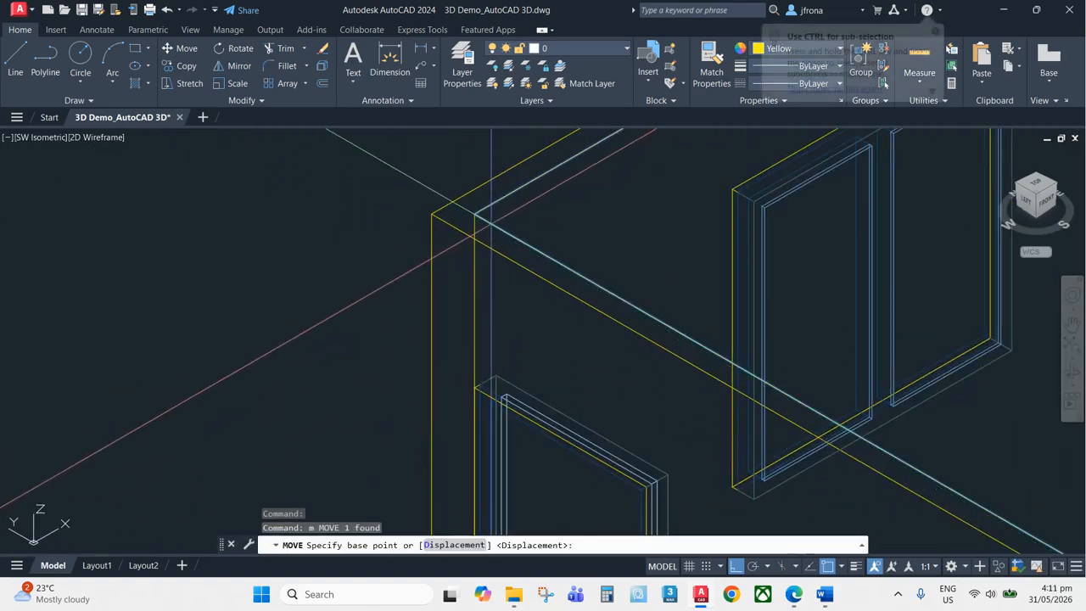
key("Escape")
key("Escape")
key("Escape")
scroll(504, 235, "down", 3)
type("ext")
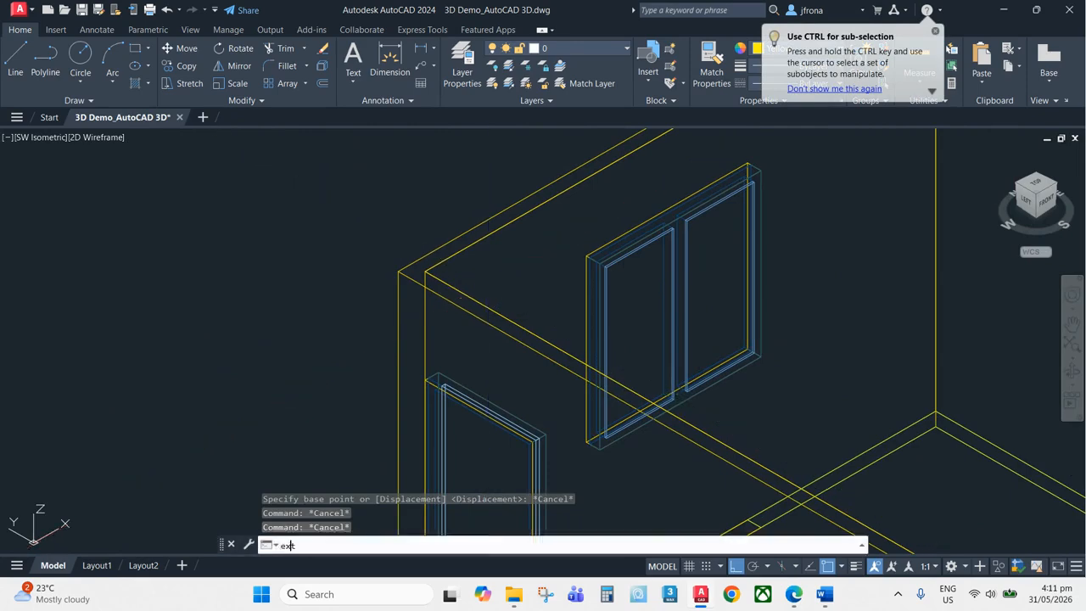
scroll(450, 272, "down", 4)
key("Return")
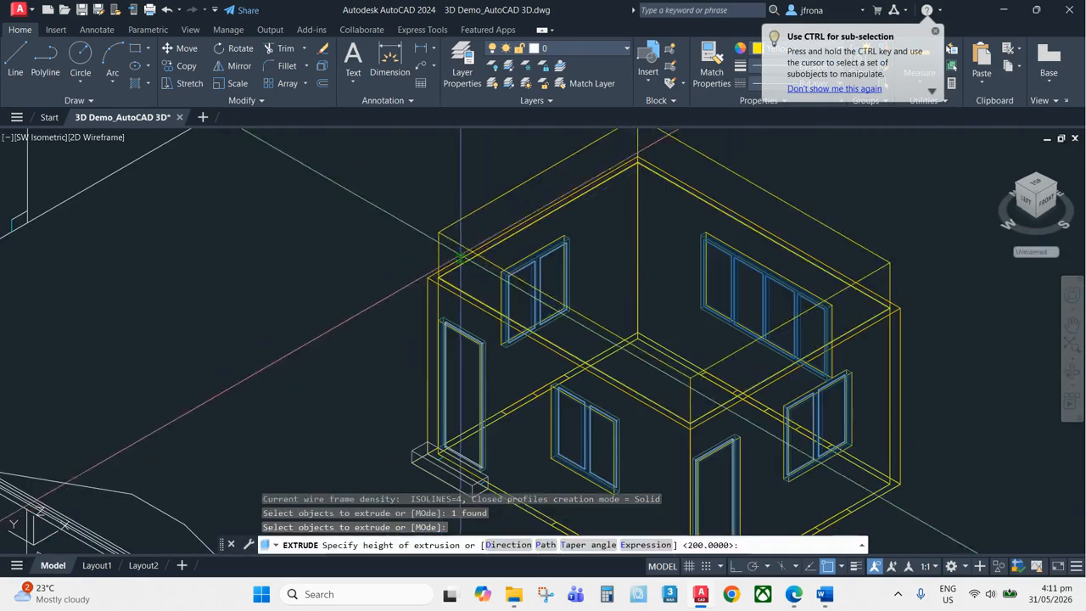
scroll(466, 208, "down", 3)
scroll(475, 199, "up", 2)
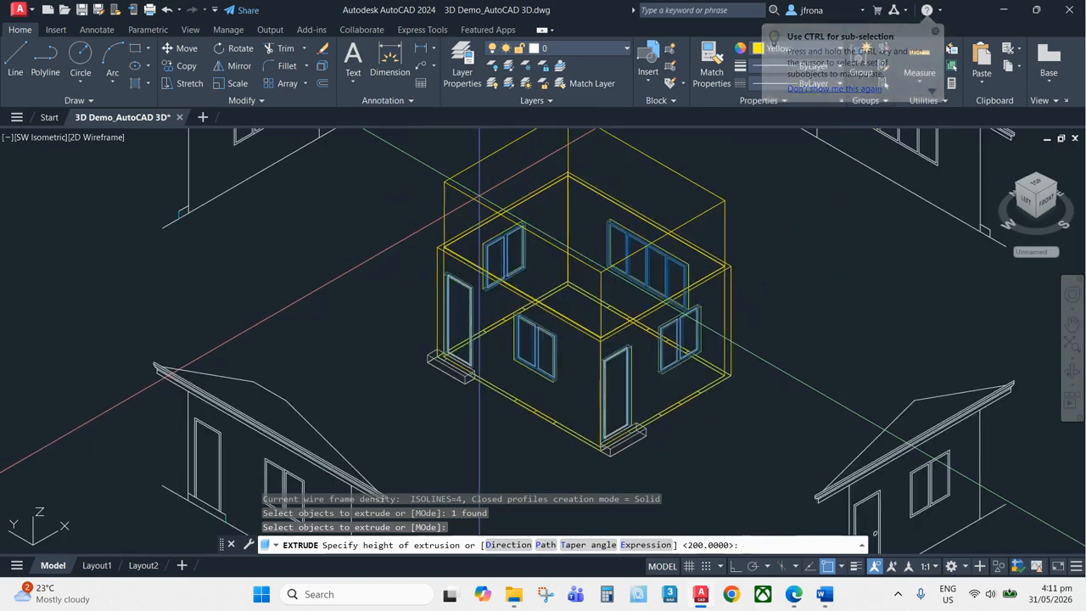
type("200")
key("Return")
Move the slab from its corner down to the outer wall corner at floor level
scroll(628, 225, "up", 8)
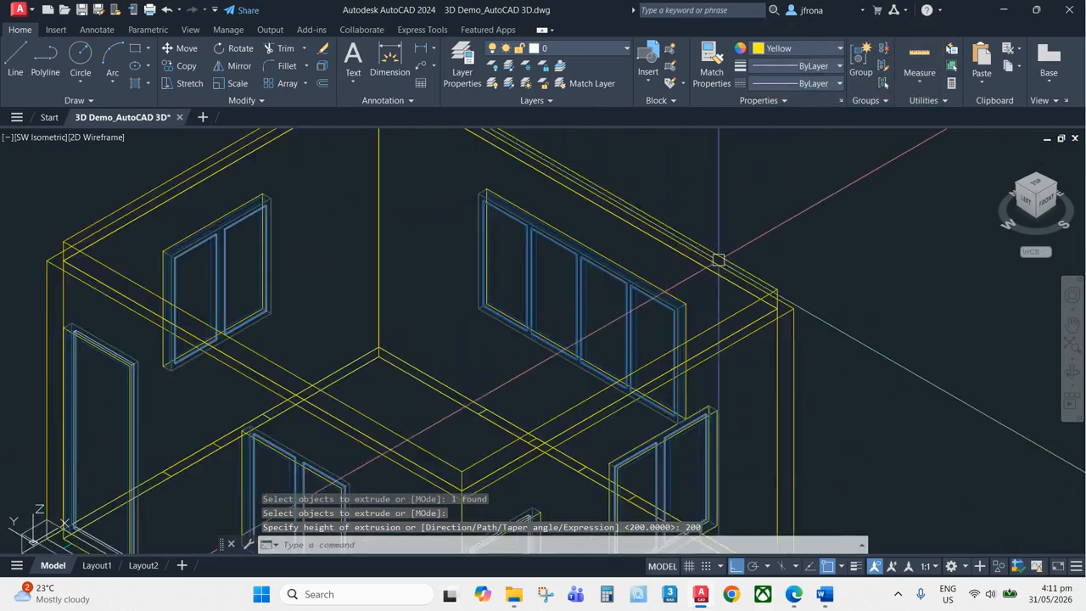
key("Escape")
middle_click_drag(789, 275, 727, 226, "shift")
type("m")
key("Return")
left_click(683, 252)
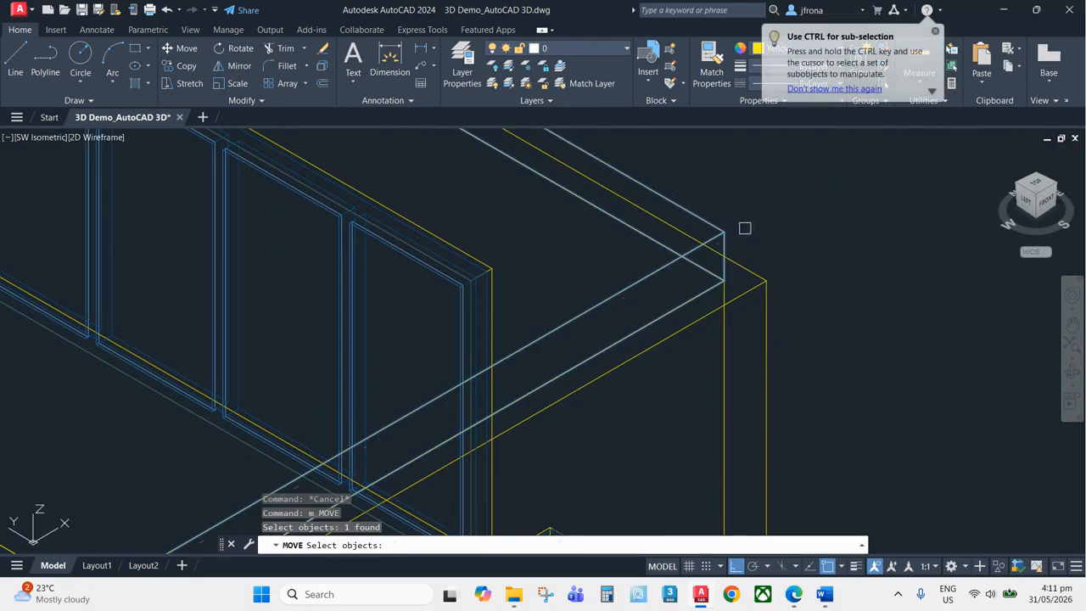
key("Return")
left_click(723, 280)
scroll(752, 311, "down", 5)
scroll(759, 271, "up", 6)
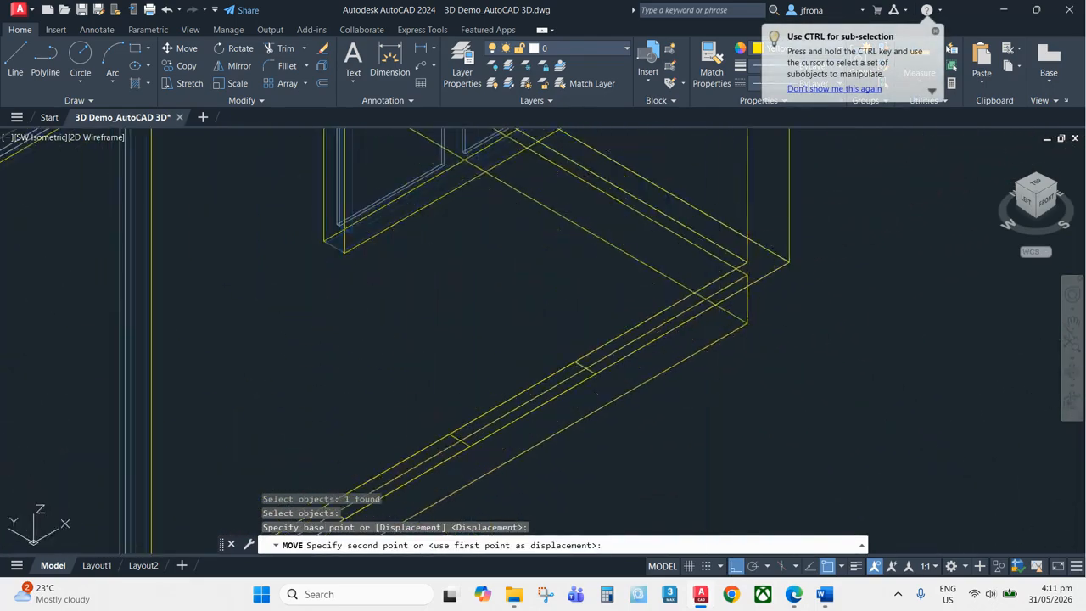
left_click(751, 257)
key("Escape")
scroll(751, 257, "down", 6)
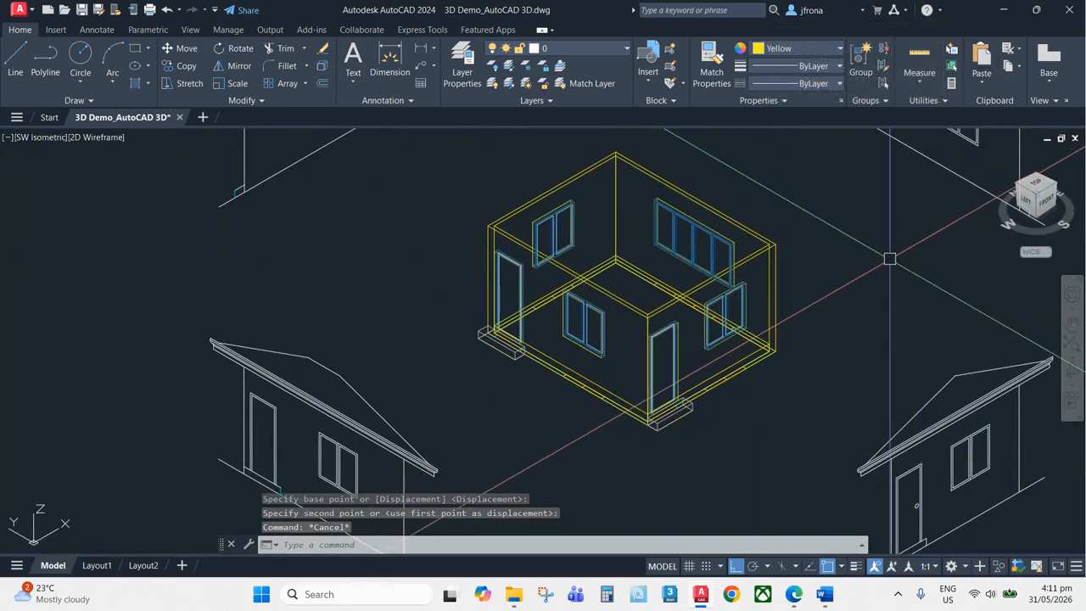
Switch the viewport visual style to Realistic
type("shaded with Edges")
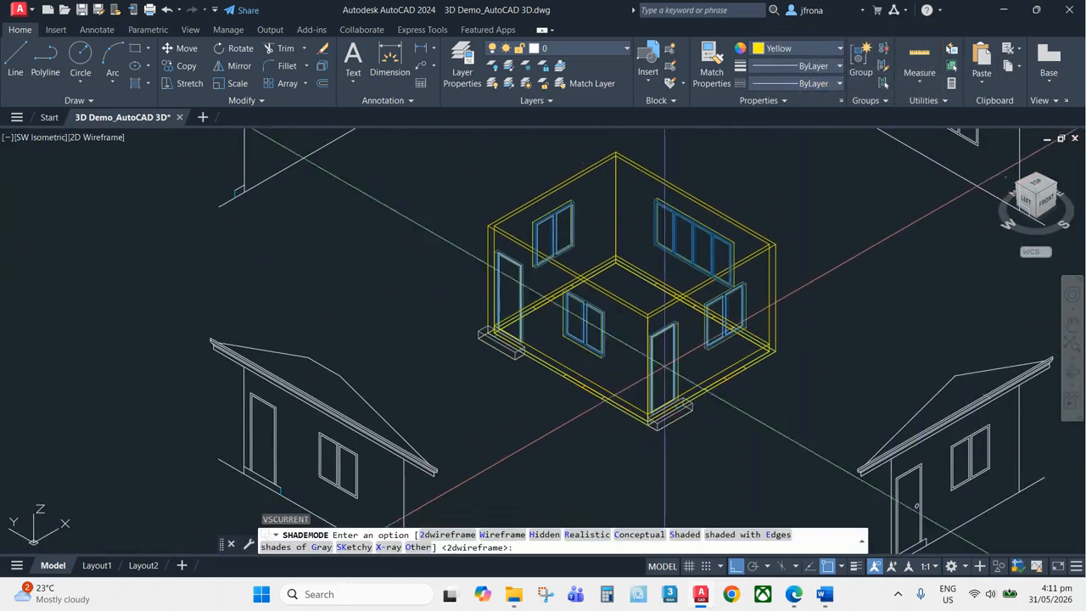
left_click(569, 533)
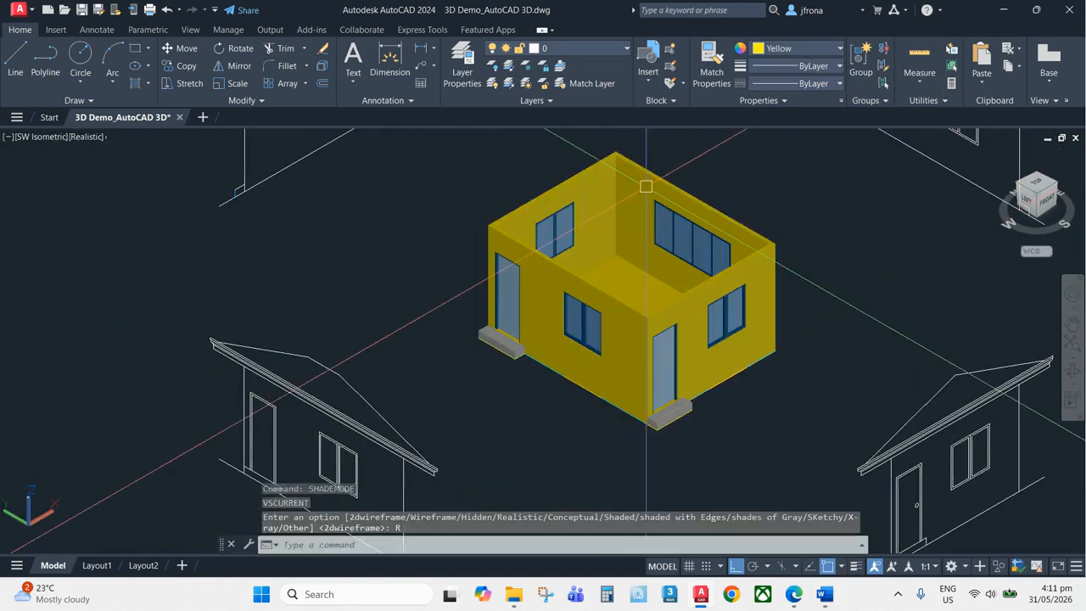
scroll(632, 280, "up", 3)
left_click(821, 53)
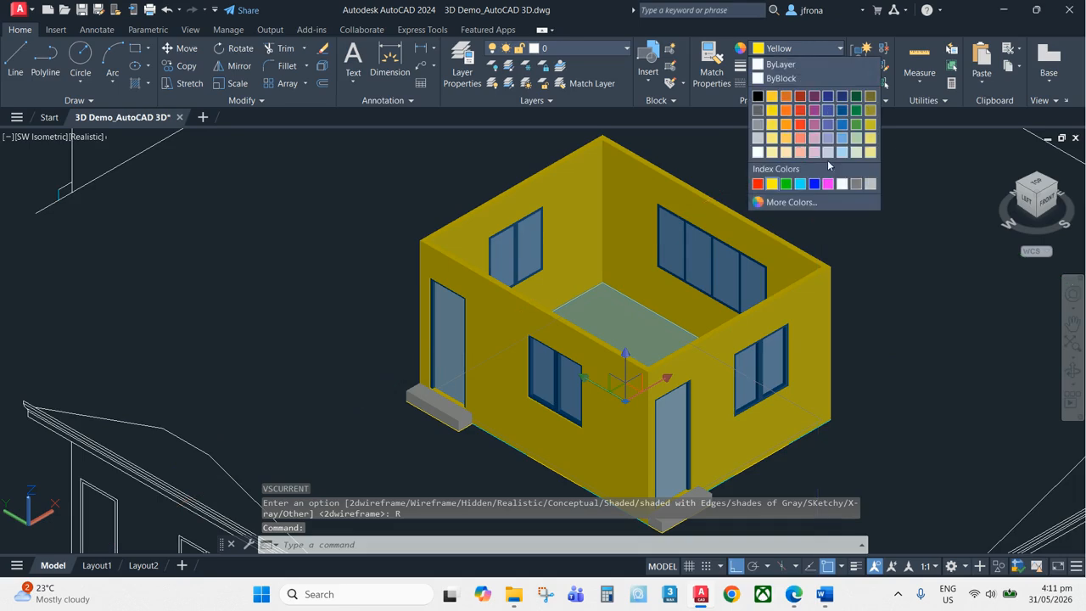
key("Escape")
Orbit around the shaded house, restore the SW isometric view and zoom to the drawing extents
middle_click_drag(759, 279, 709, 252)
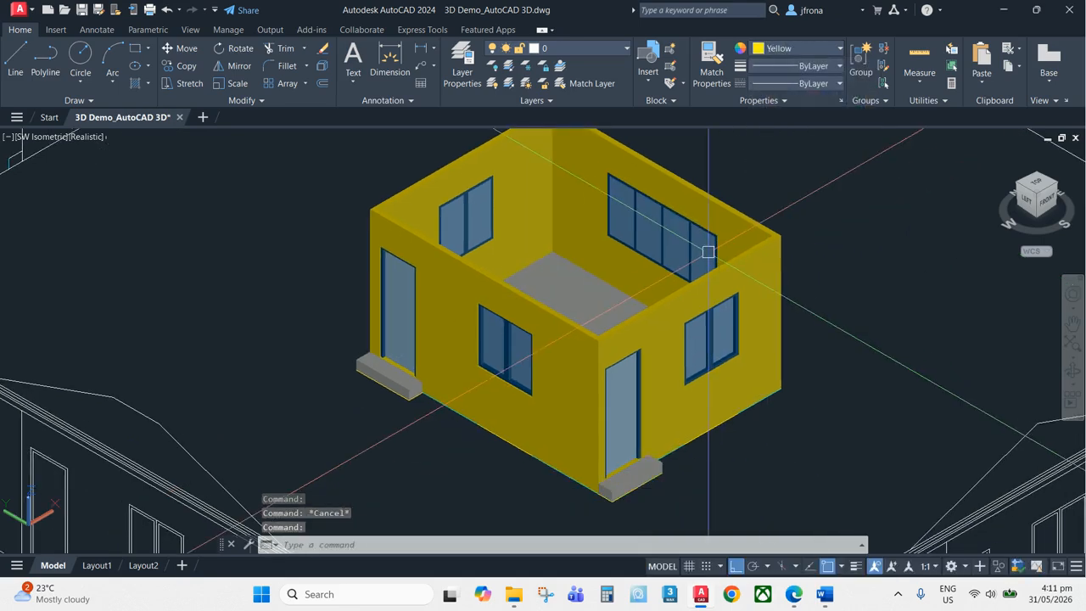
type("3do")
key("Return")
left_click_drag(708, 252, 744, 287)
key("Escape")
left_click(1034, 203)
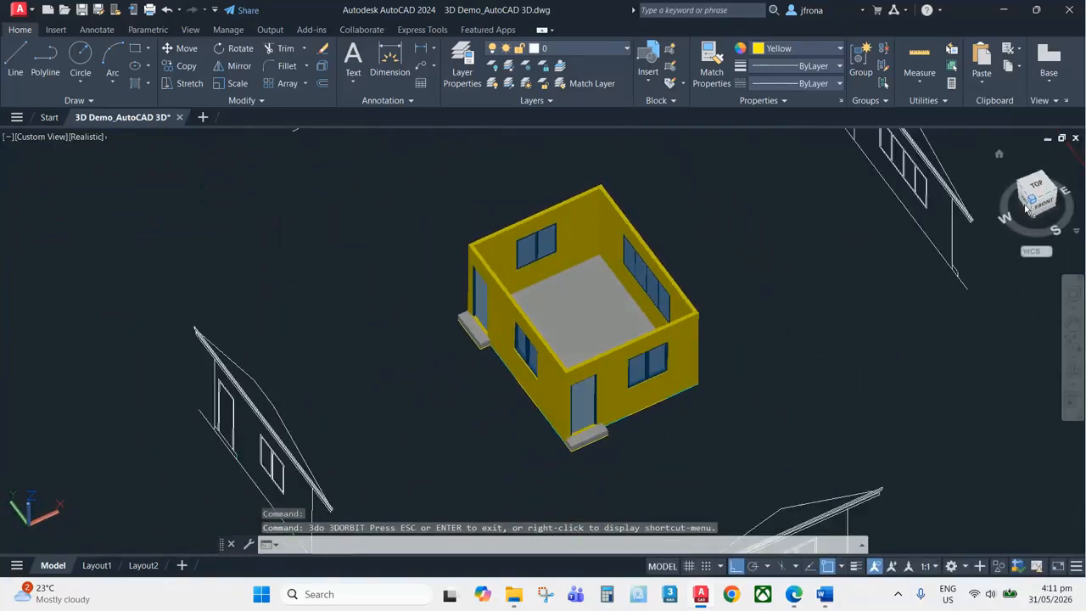
scroll(551, 410, "up", 8)
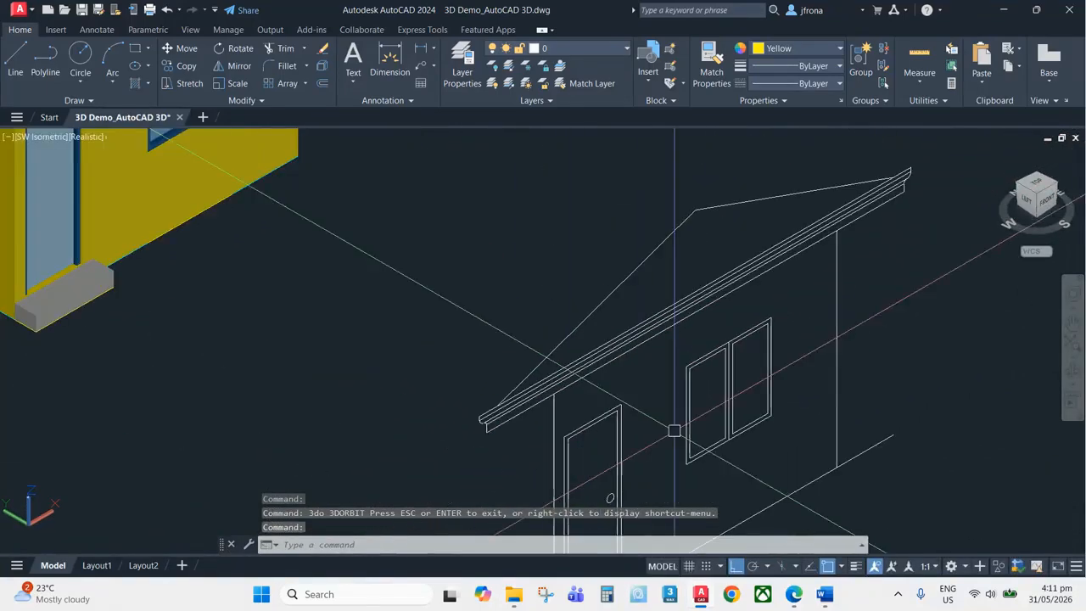
scroll(730, 399, "down", 8)
scroll(576, 360, "up", 4)
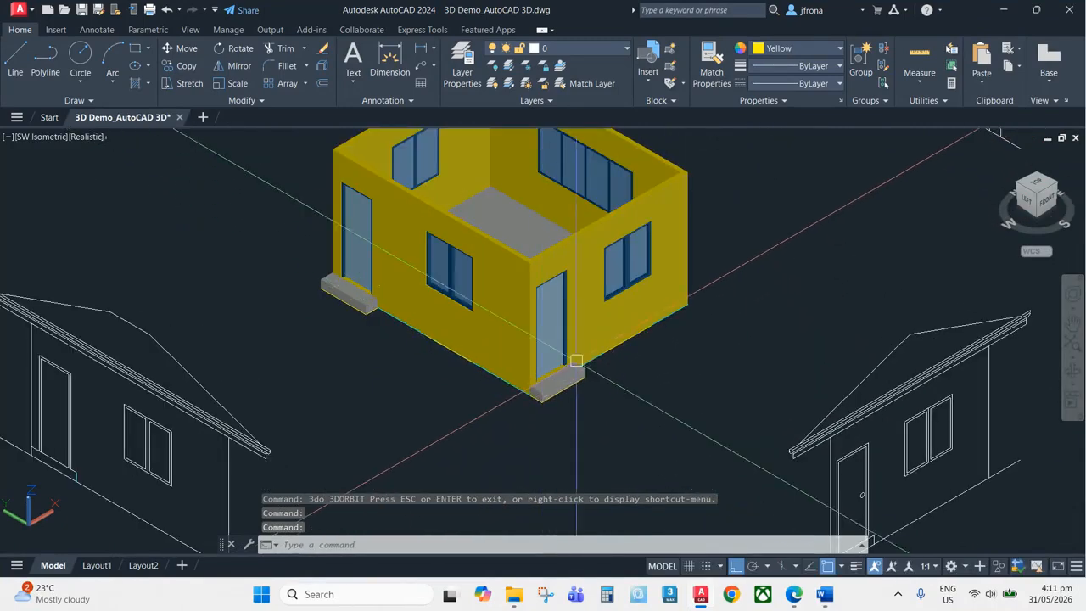
scroll(626, 347, "down", 2)
type("z")
key("Return")
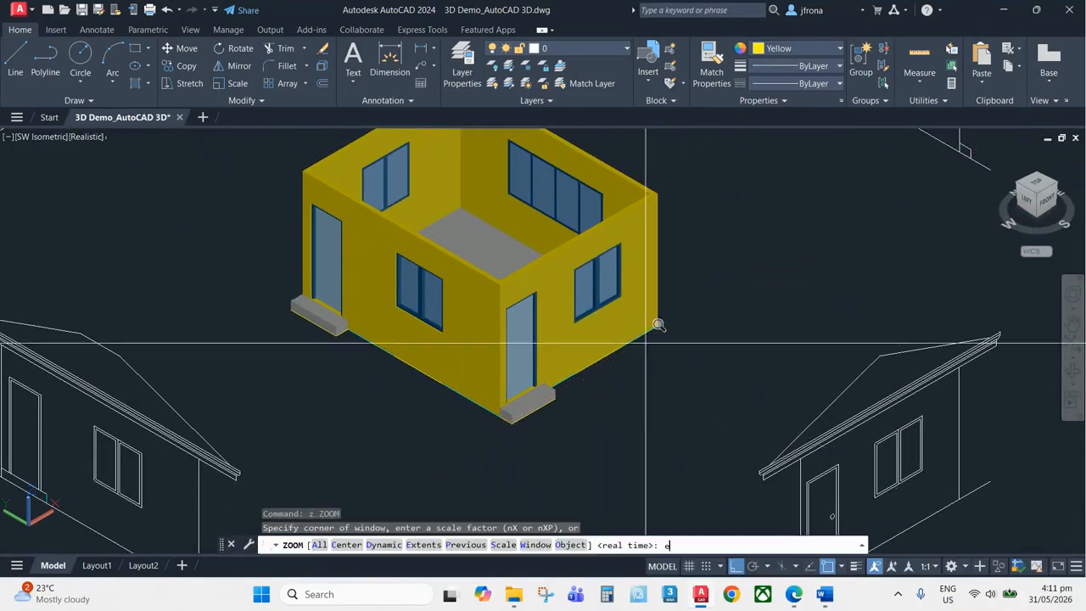
scroll(679, 314, "down", 5)
type("e")
key("Return")
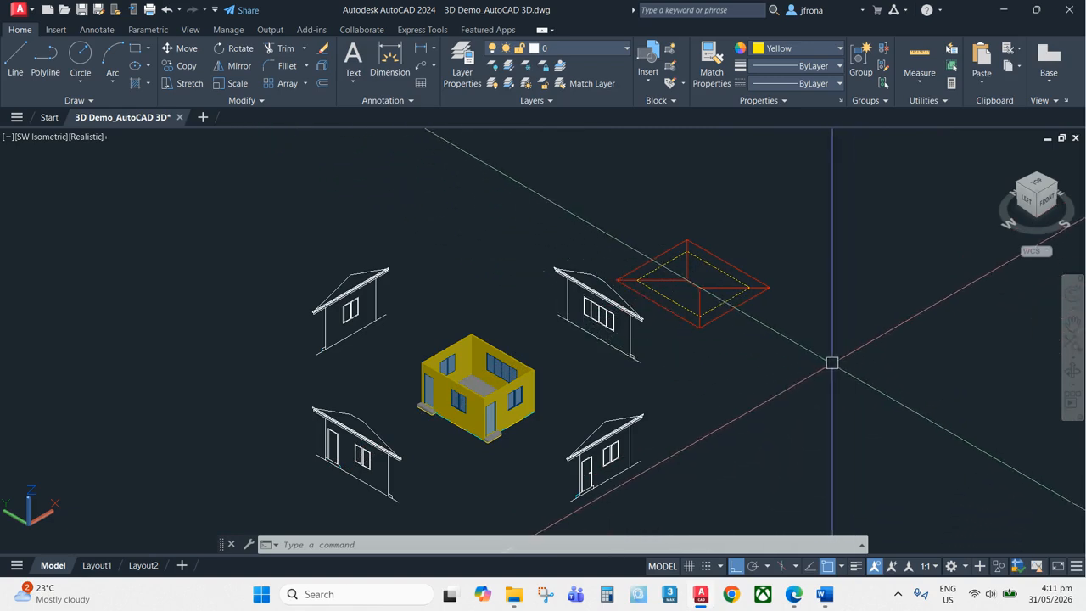
mouse_move(796, 592)
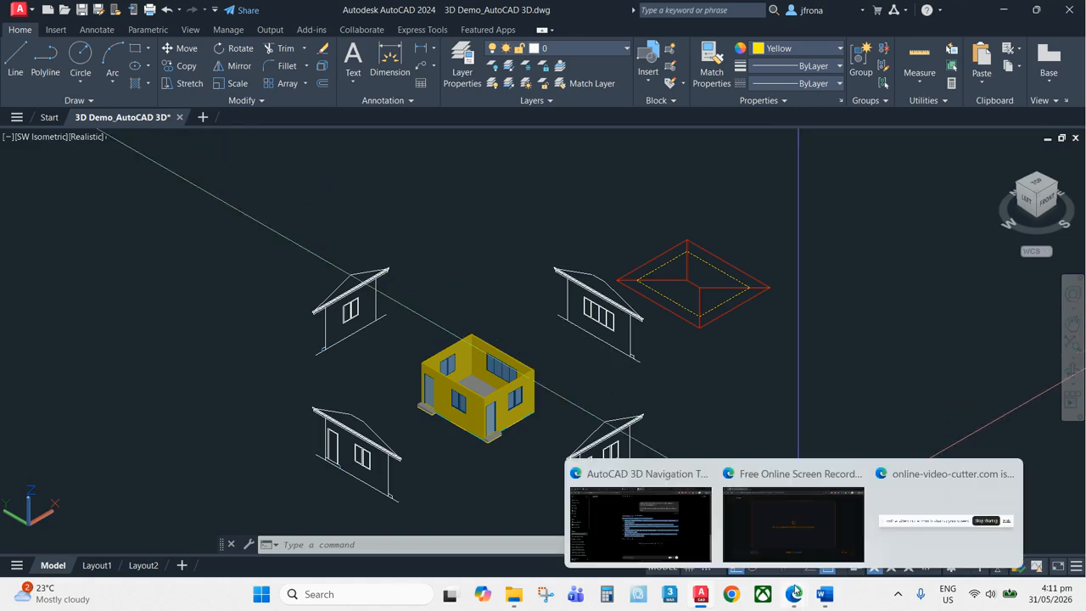